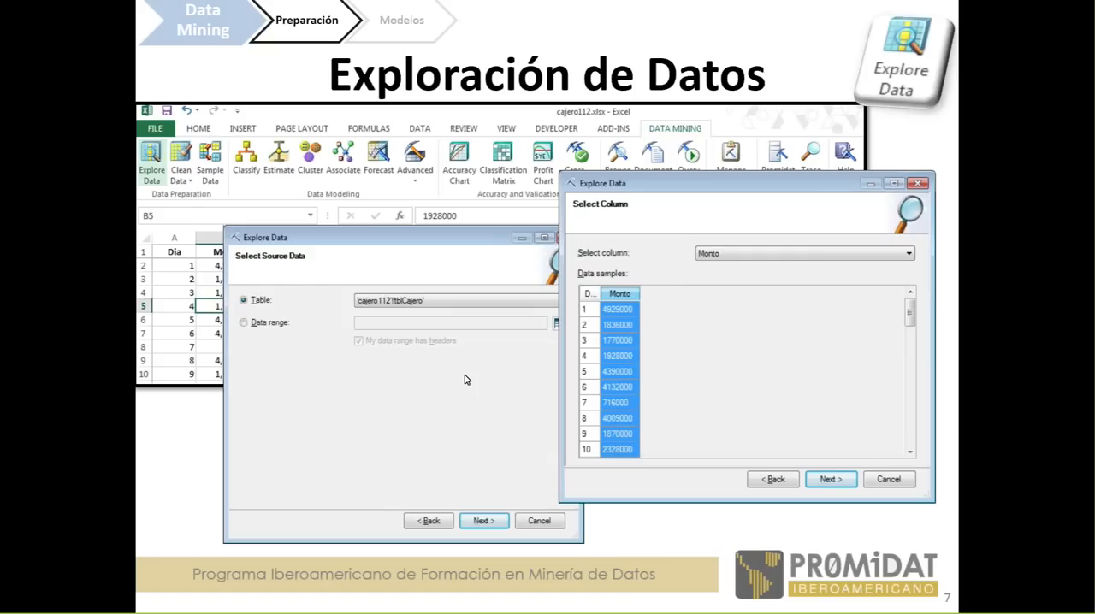
- Switch to the cajero112.xlsx workbook in Excel and maximize its window
click(12, 330)
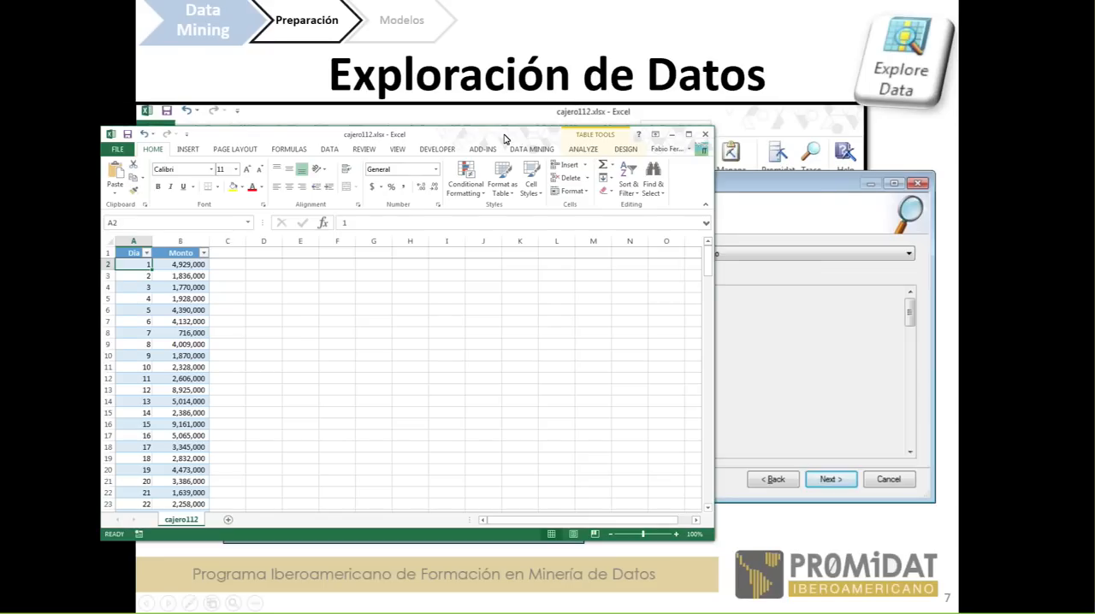
double_click(504, 139)
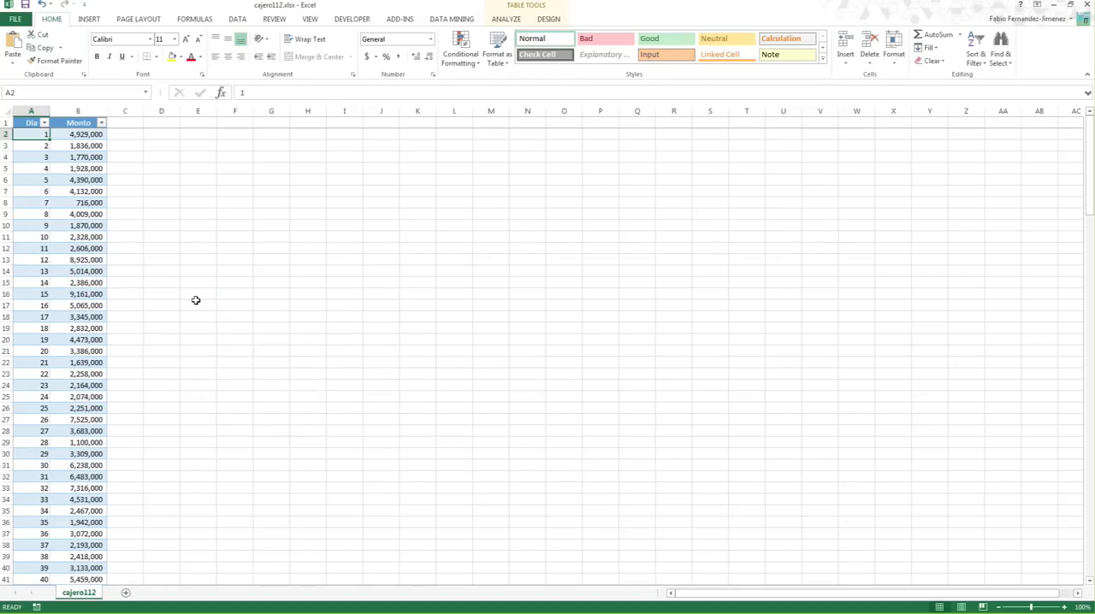
scroll(196, 300, up, 7)
- Examine the Dia column of the table from its first day to its last row and back
click(143, 193)
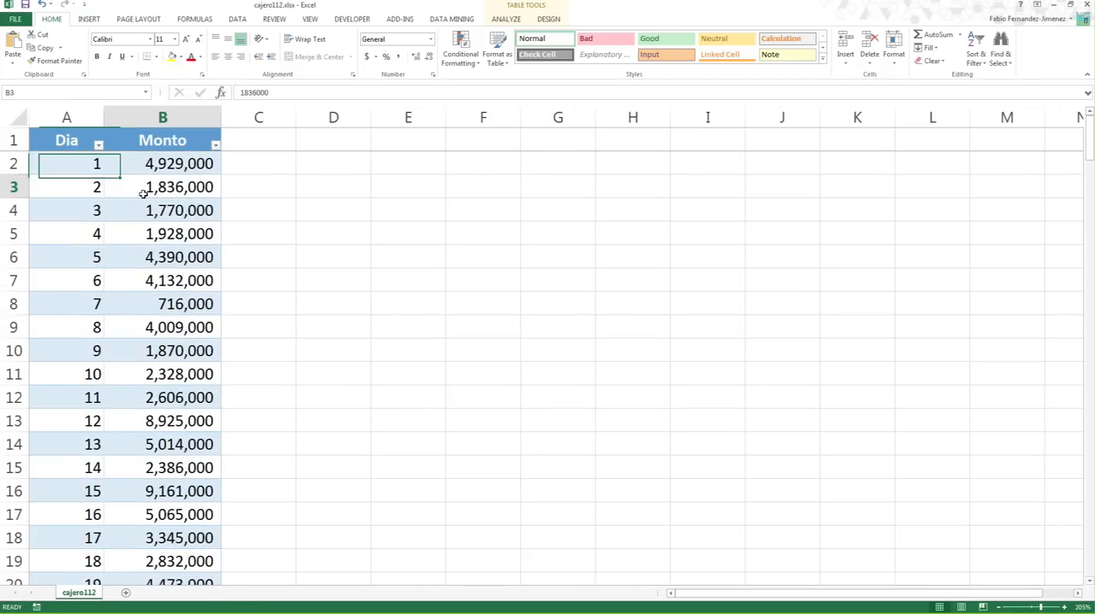
click(67, 187)
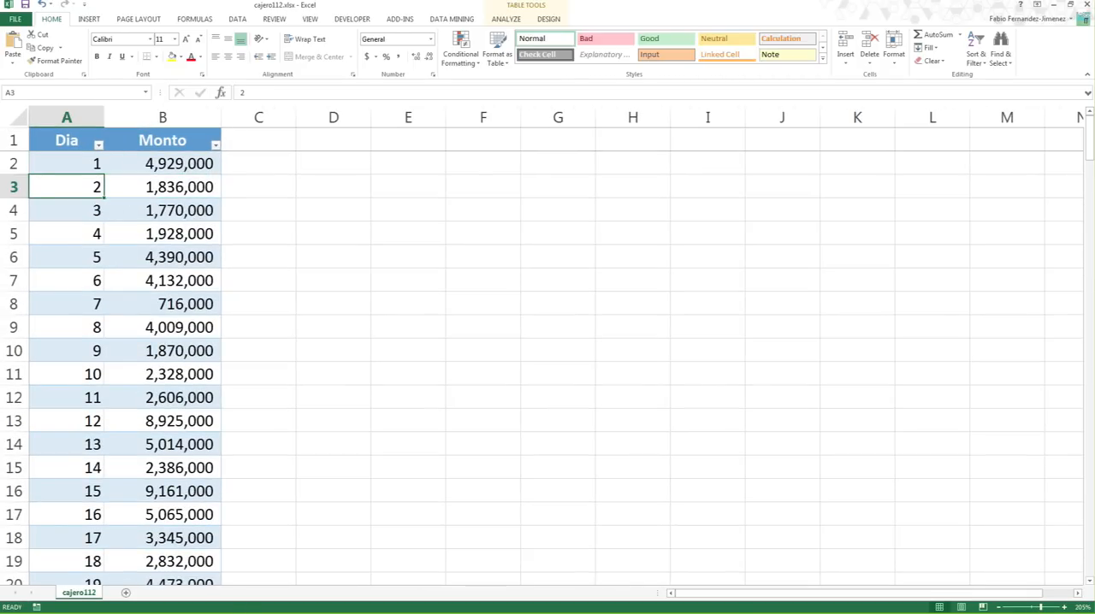
key(ctrl+Down)
key(ctrl+Up)
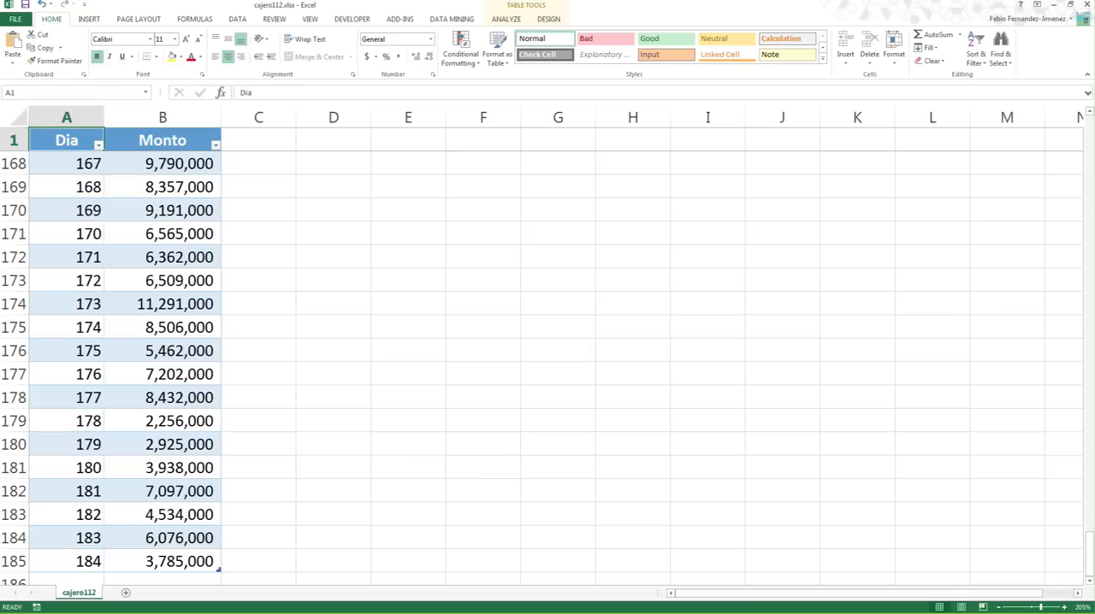
key(Down)
key(Down)
key(Down)
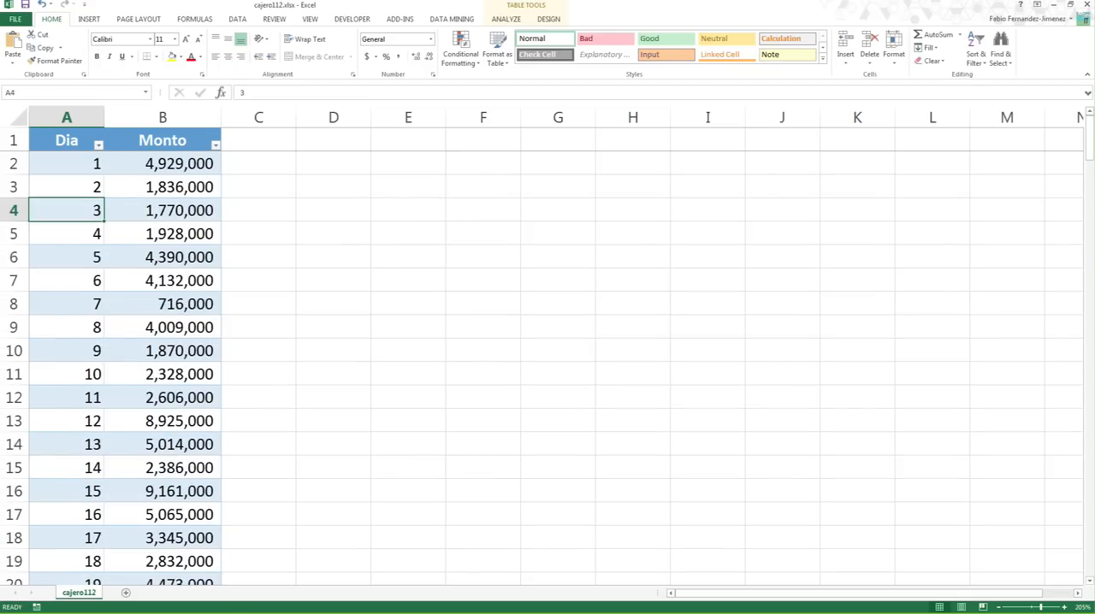
key(Up)
key(Up)
key(Down)
key(Up)
key(Down)
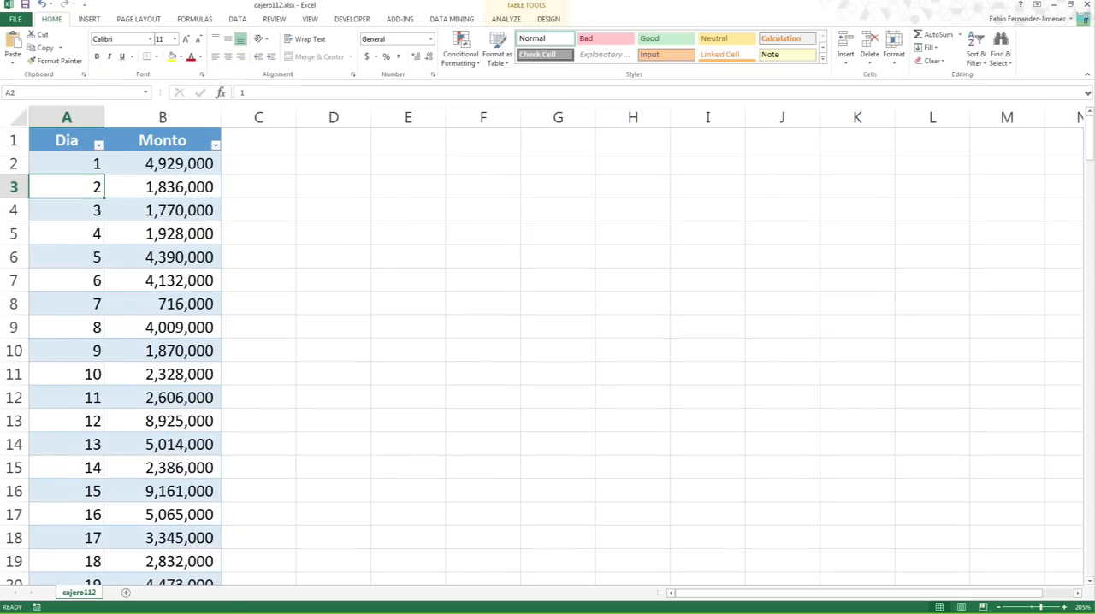
key(Up)
- Examine the first amounts in the Monto column and select its first value in B2
key(Right)
key(Down)
key(Down)
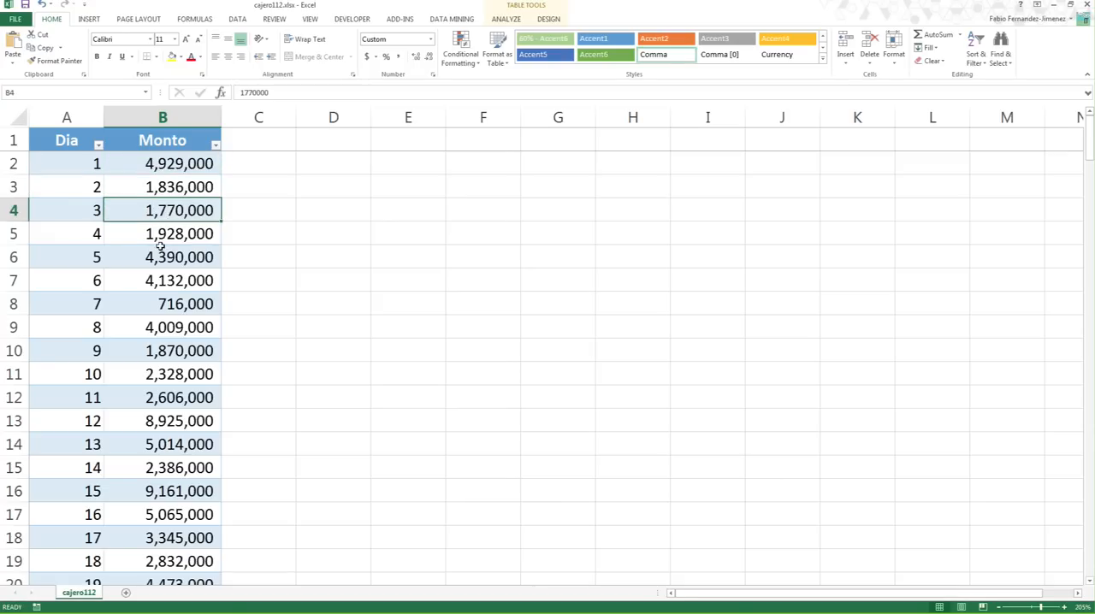
key(Down)
key(Down)
click(149, 171)
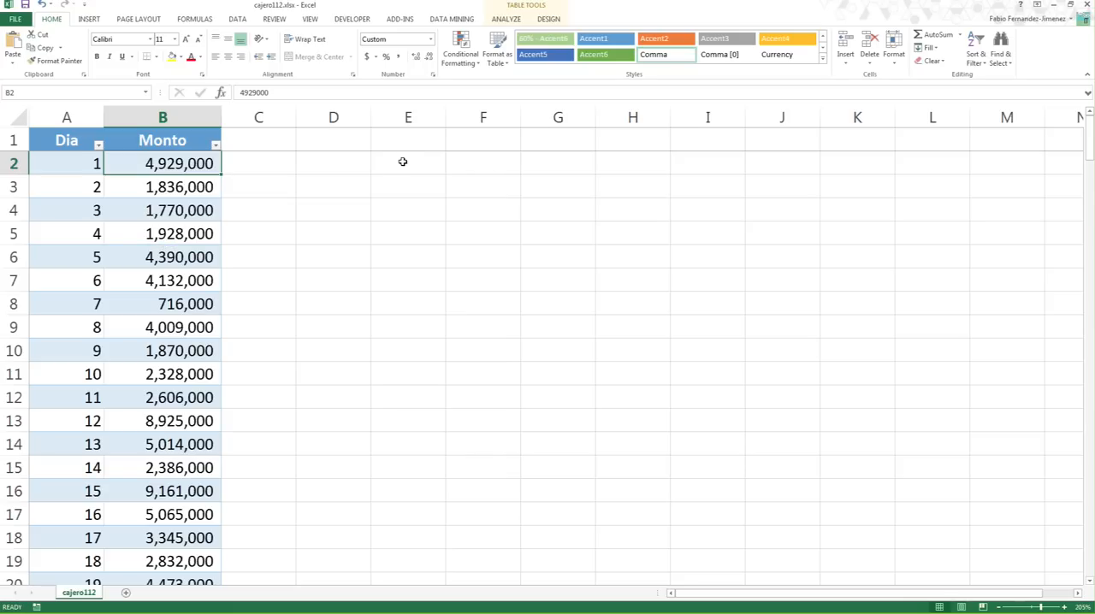
- Start the Explore Data wizard from the data mining tools and continue past its welcome page
click(516, 22)
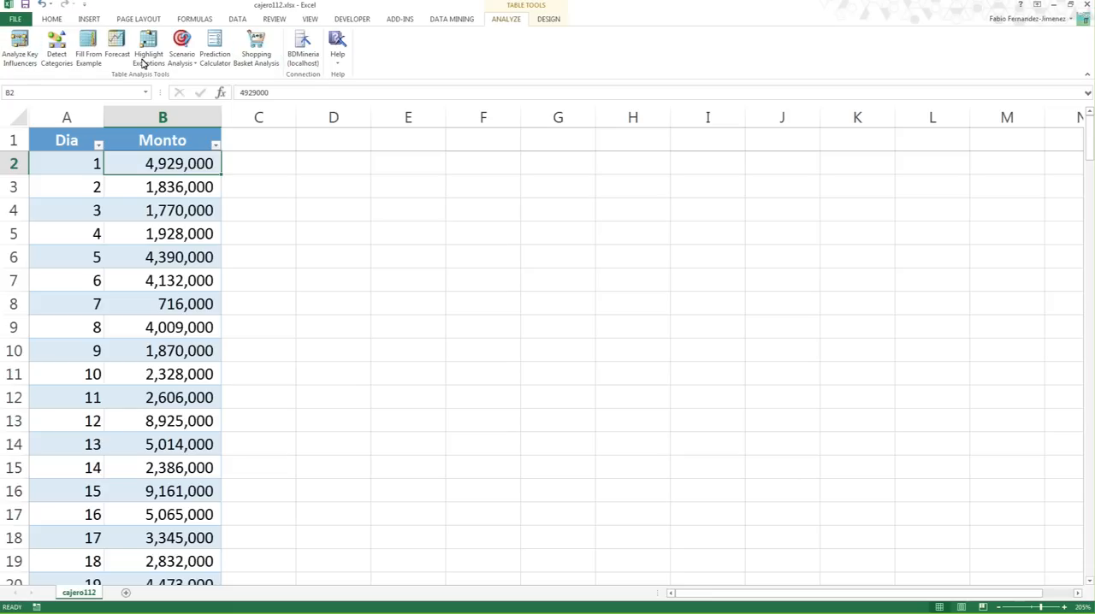
click(459, 22)
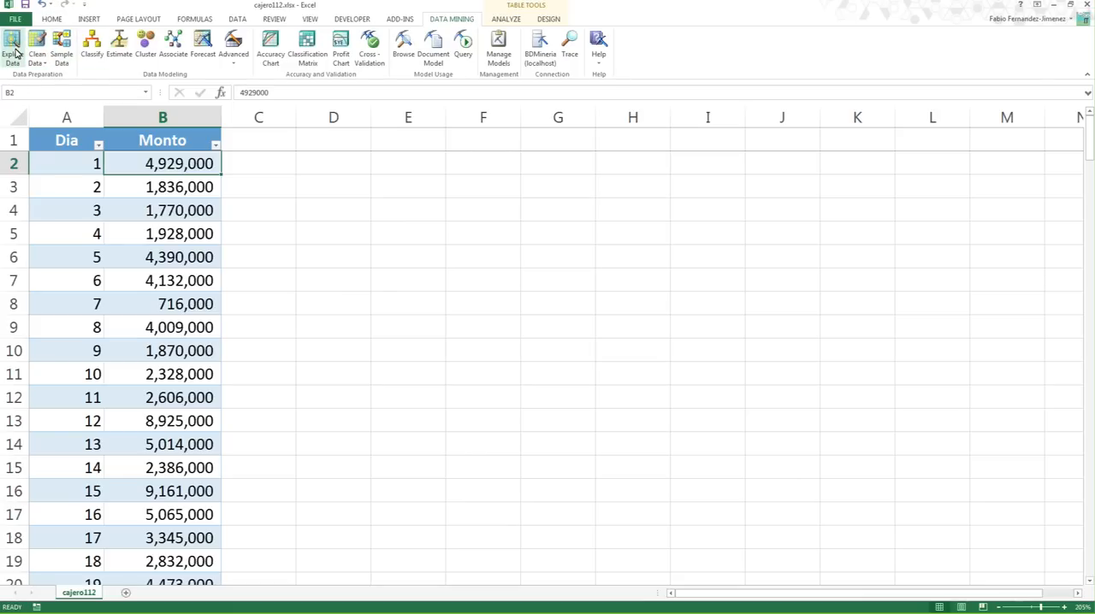
scroll(32, 64, up, 3)
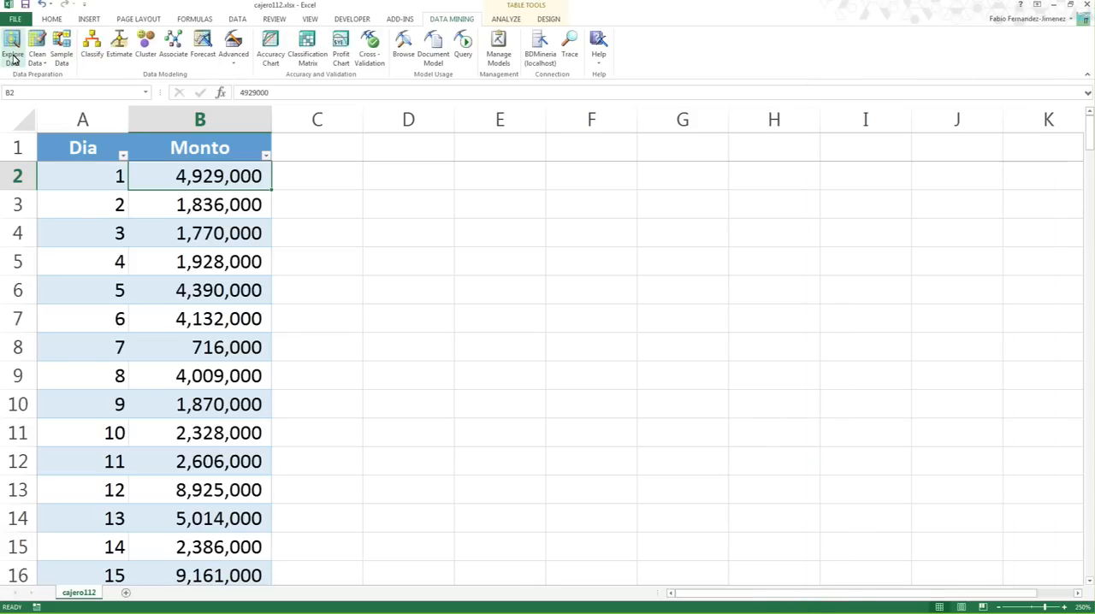
click(14, 65)
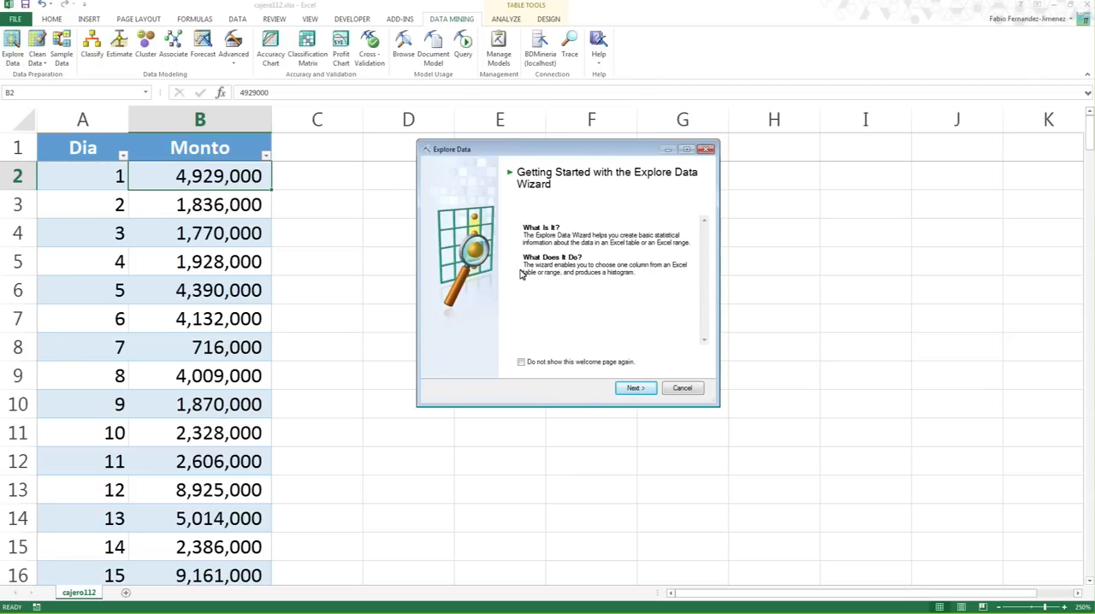
click(635, 389)
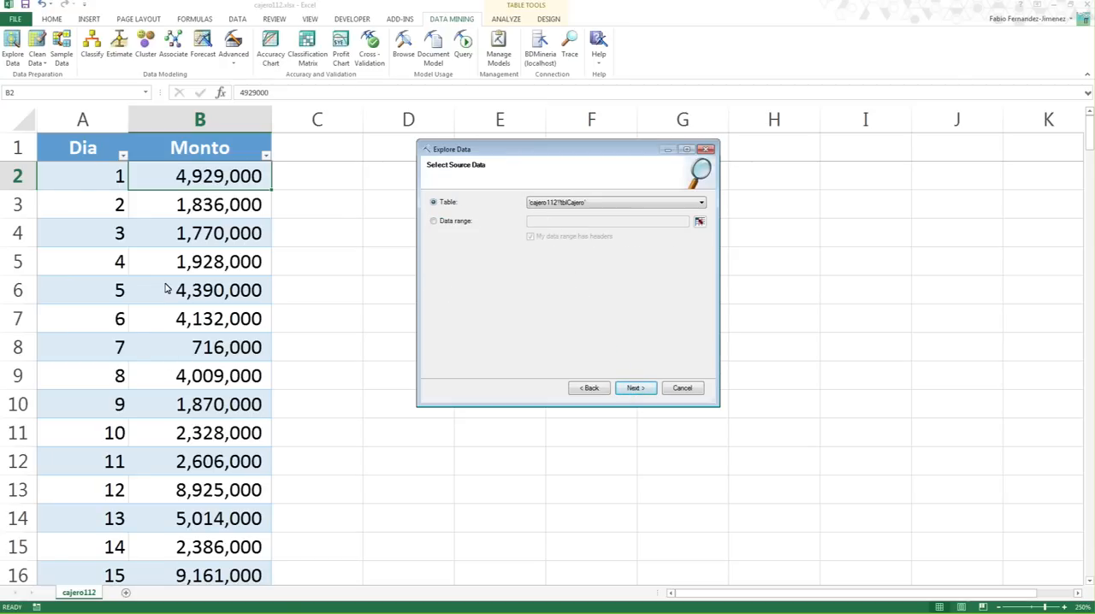
- Use the table 'cajero112'!'tblCajero' as the source data and choose the Monto column for exploration
click(452, 224)
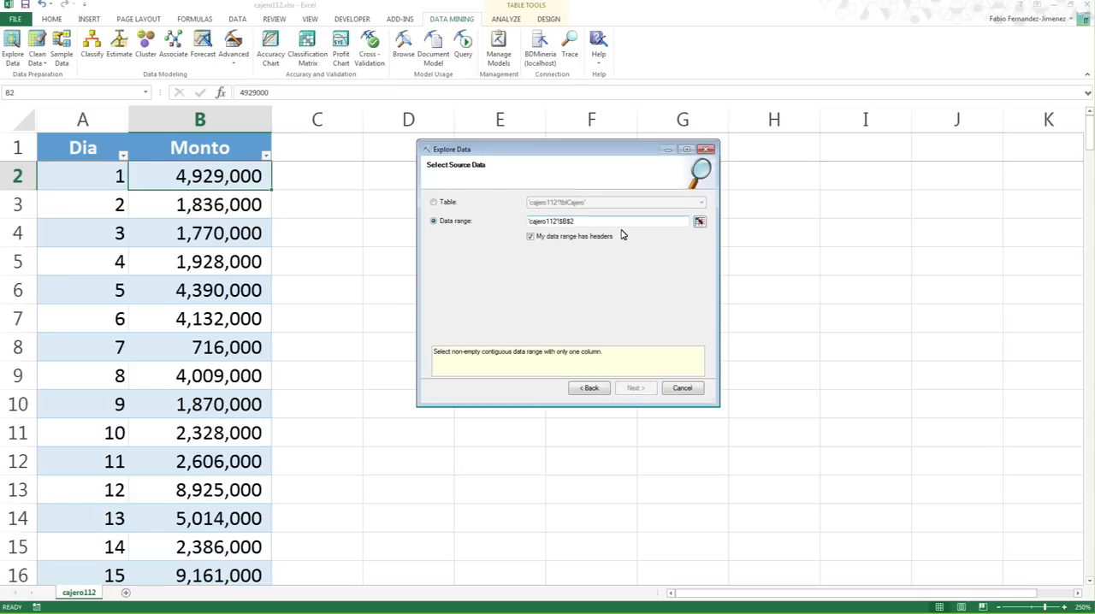
click(453, 203)
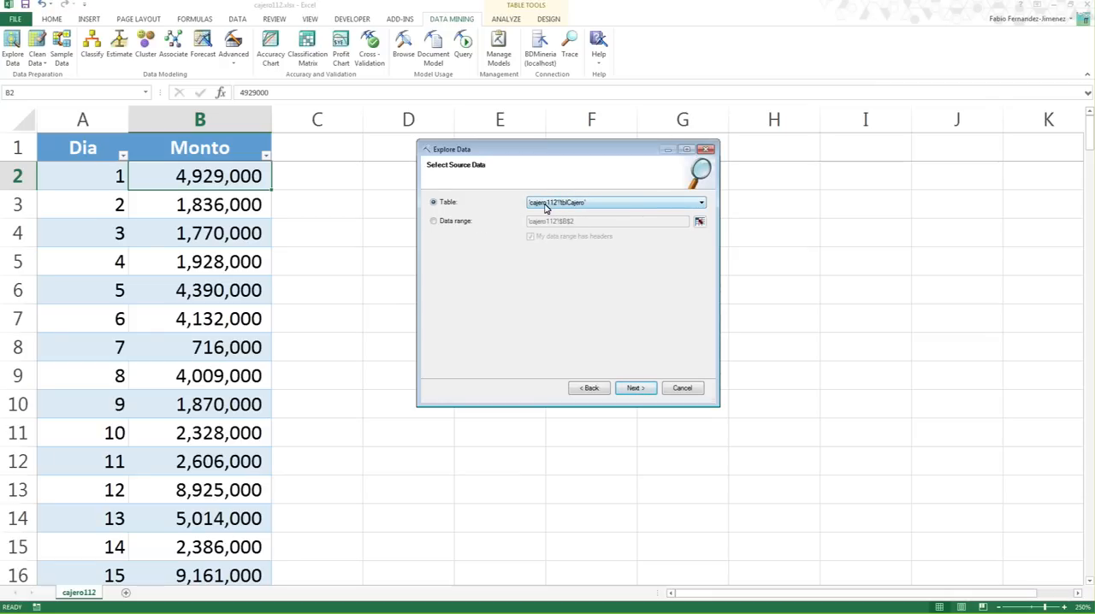
click(635, 388)
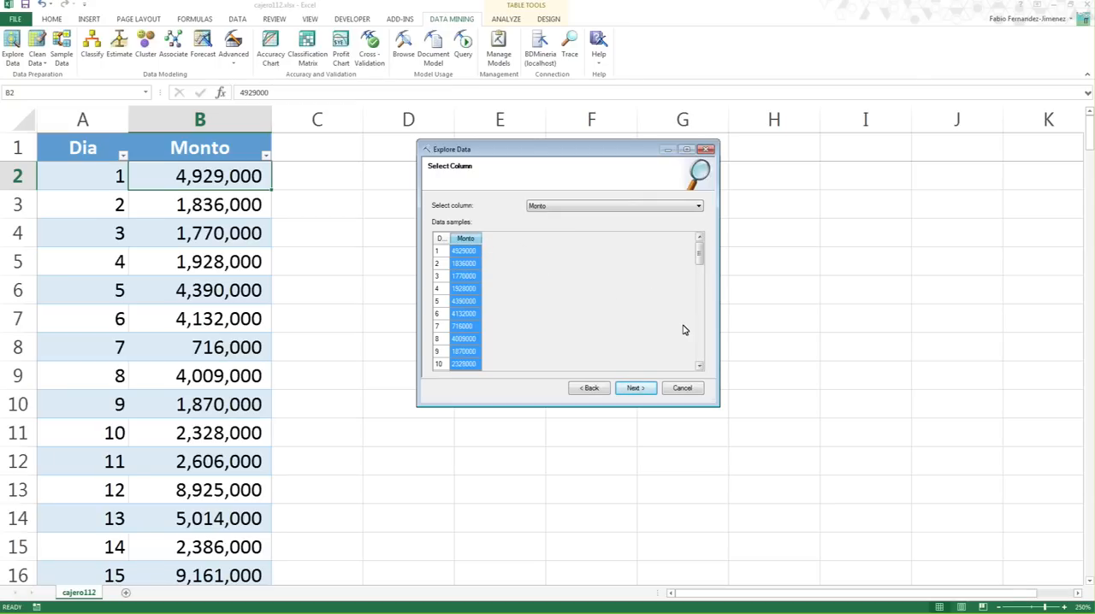
click(635, 390)
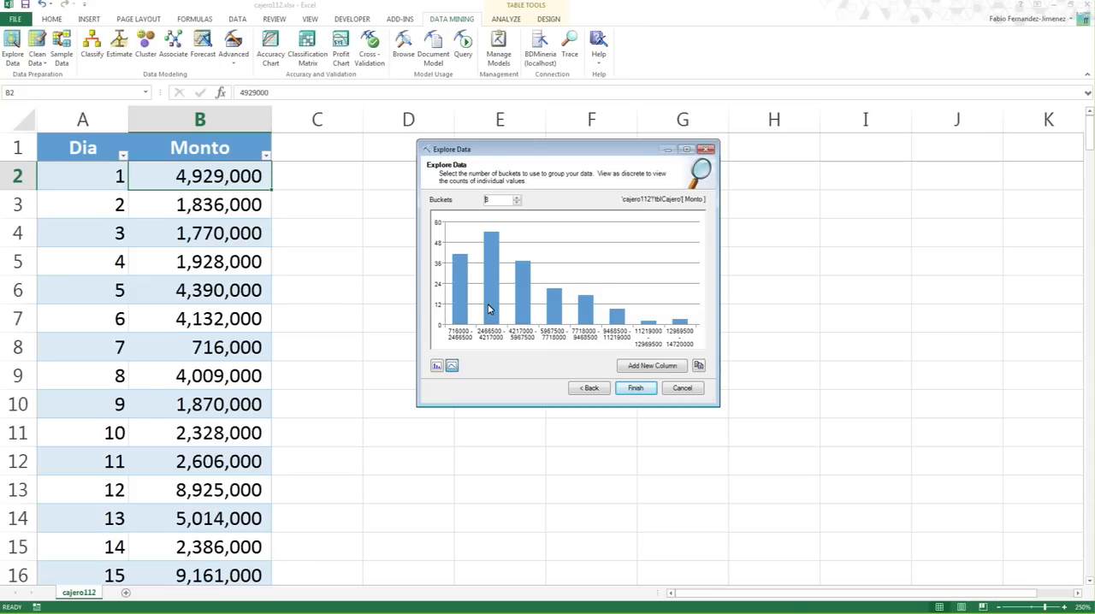
- Try histogram groupings of 6, 7 and 8 buckets for Monto, and set the number of buckets to 9
click(516, 205)
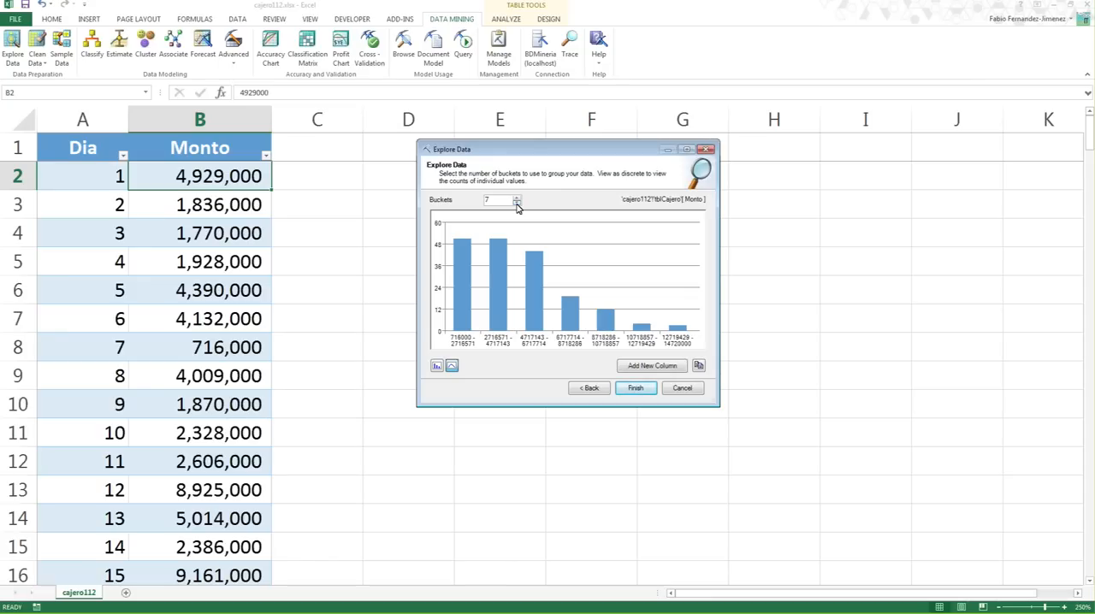
click(517, 205)
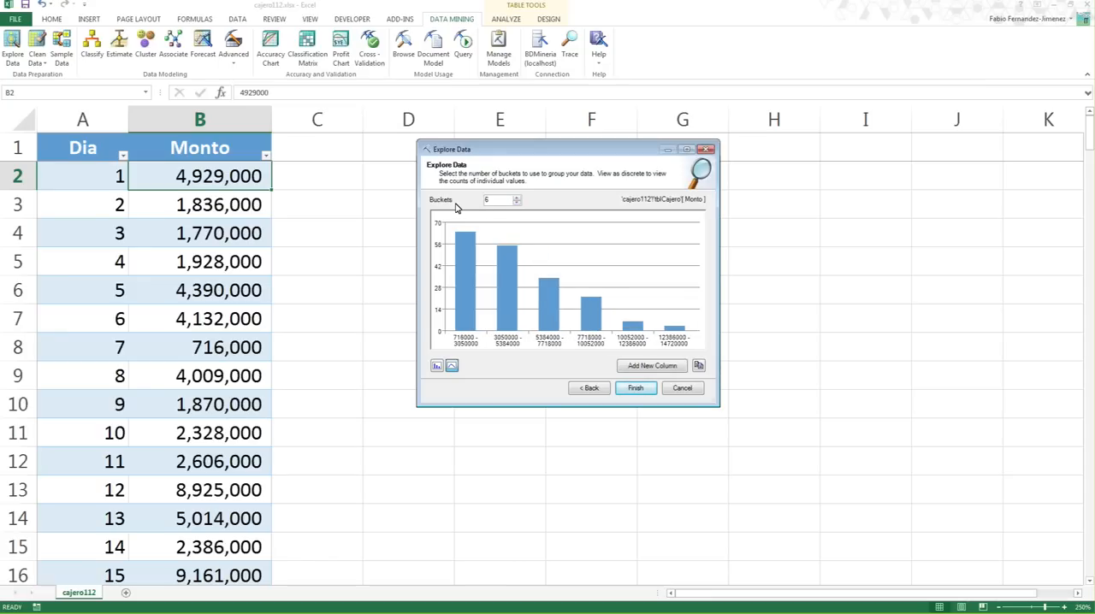
click(518, 198)
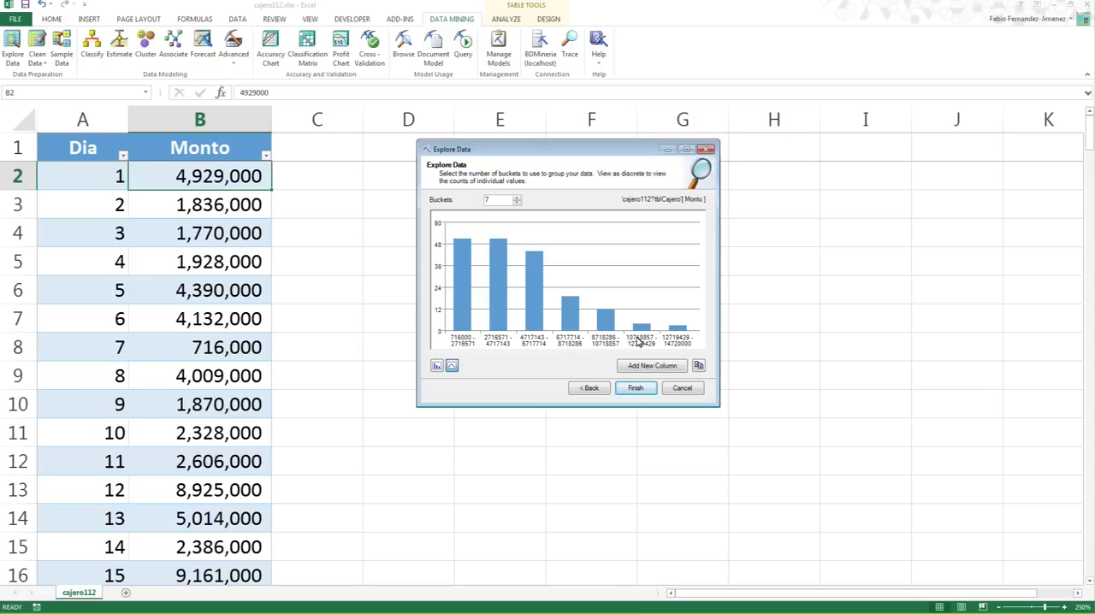
click(517, 203)
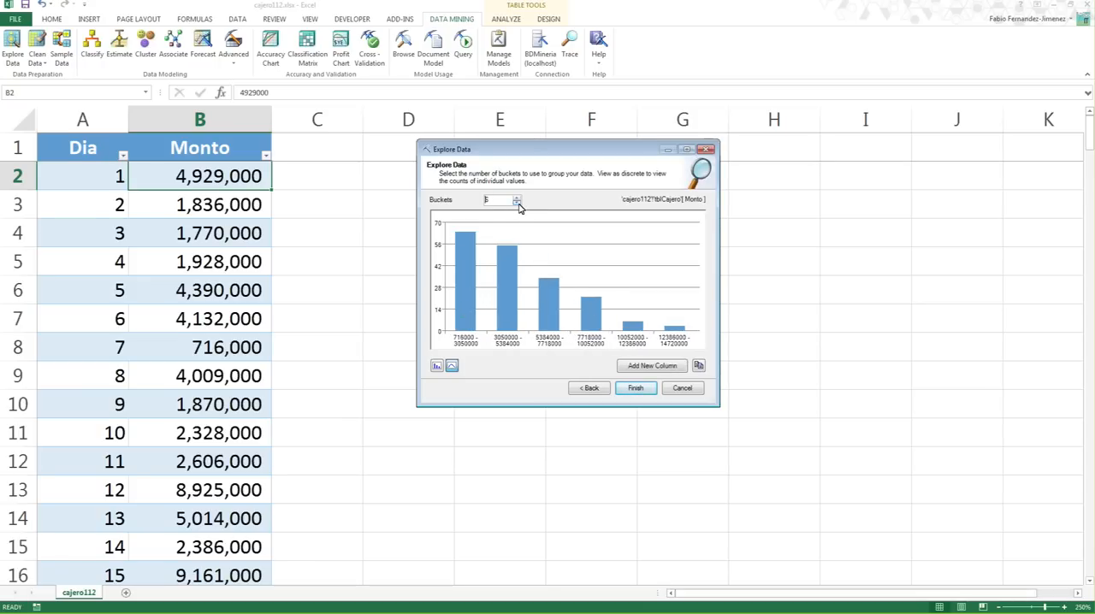
click(517, 198)
click(516, 198)
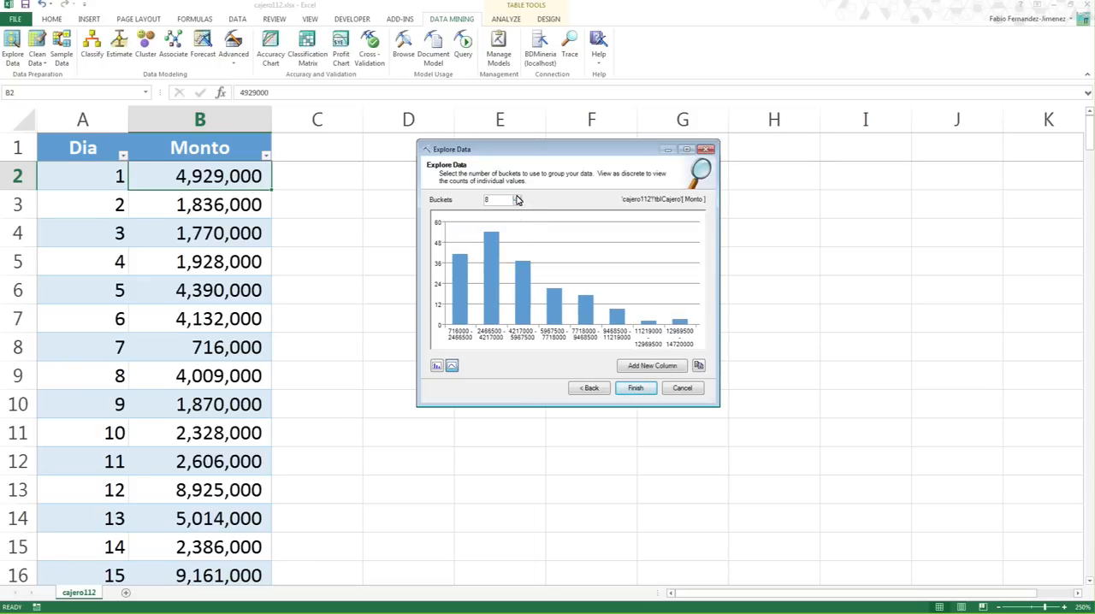
click(517, 198)
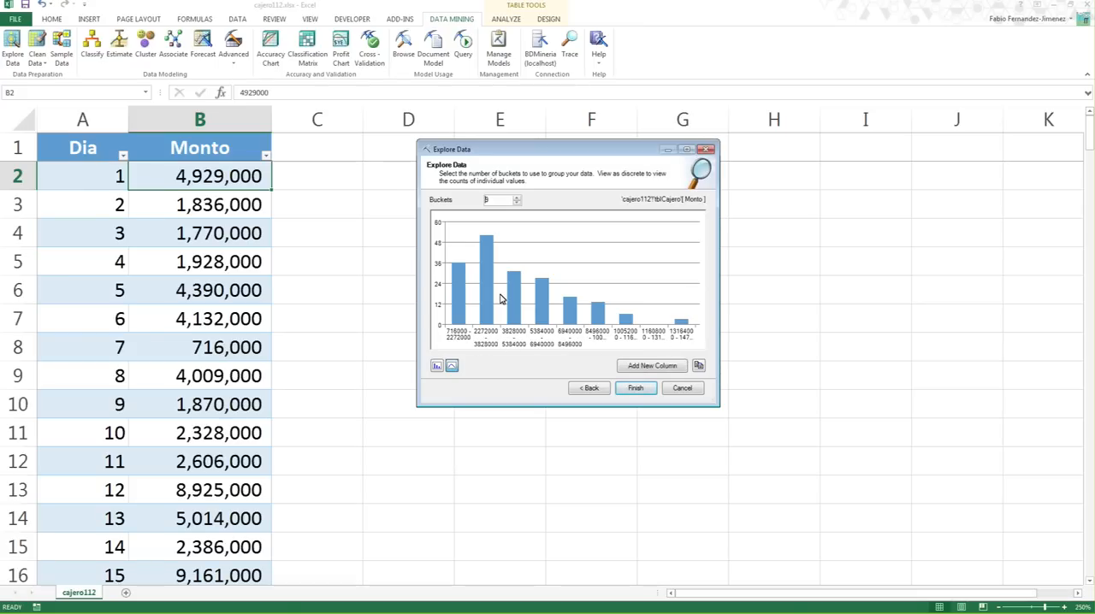
- View the Monto chart as discrete values, restore the numeric view and finish the wizard
click(437, 366)
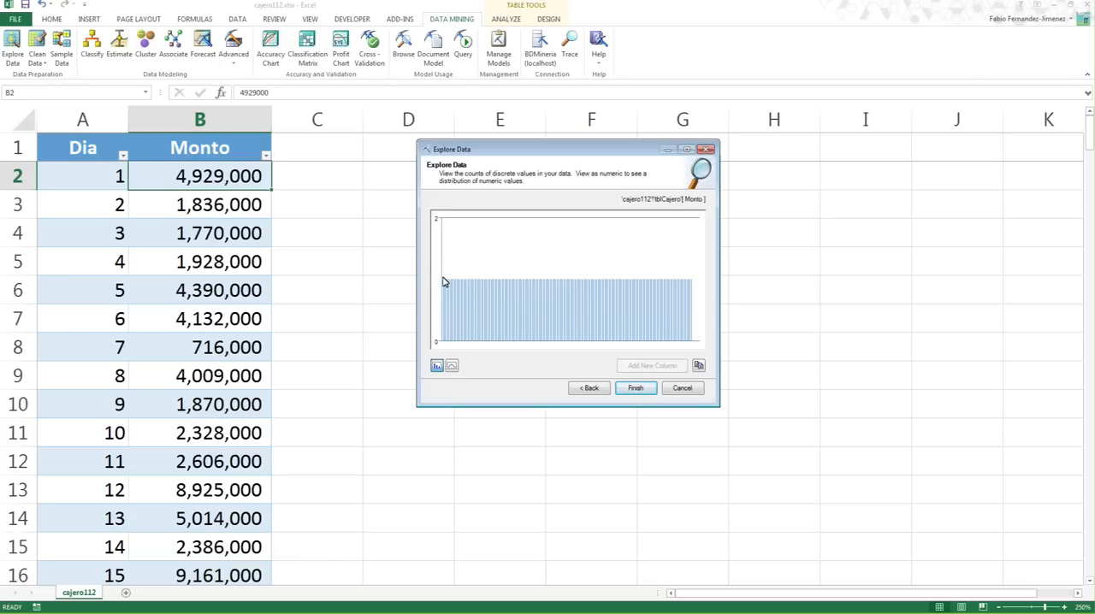
click(452, 368)
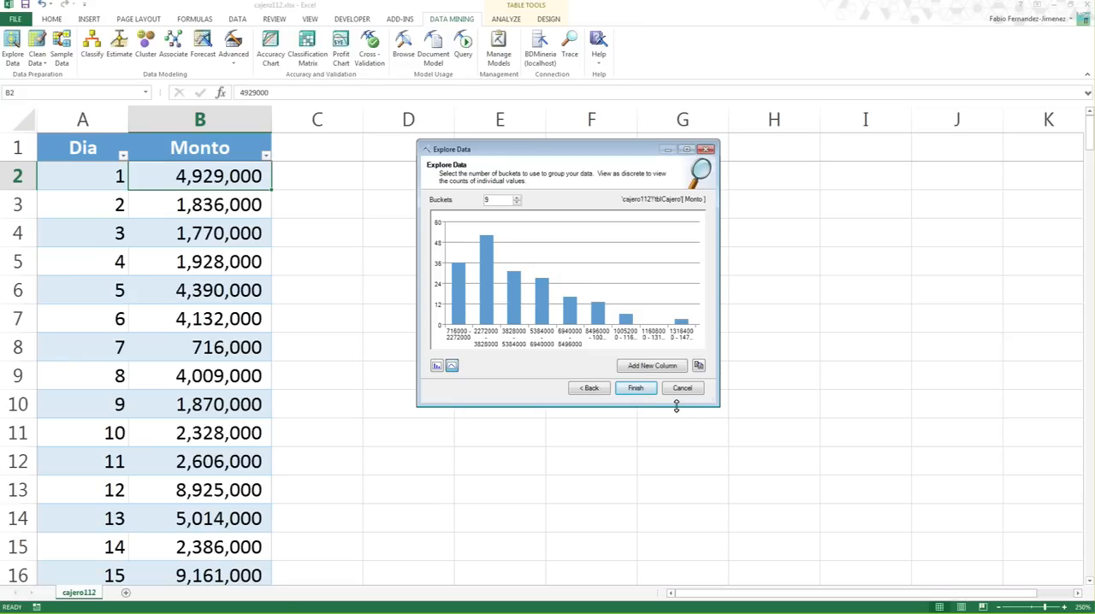
click(636, 390)
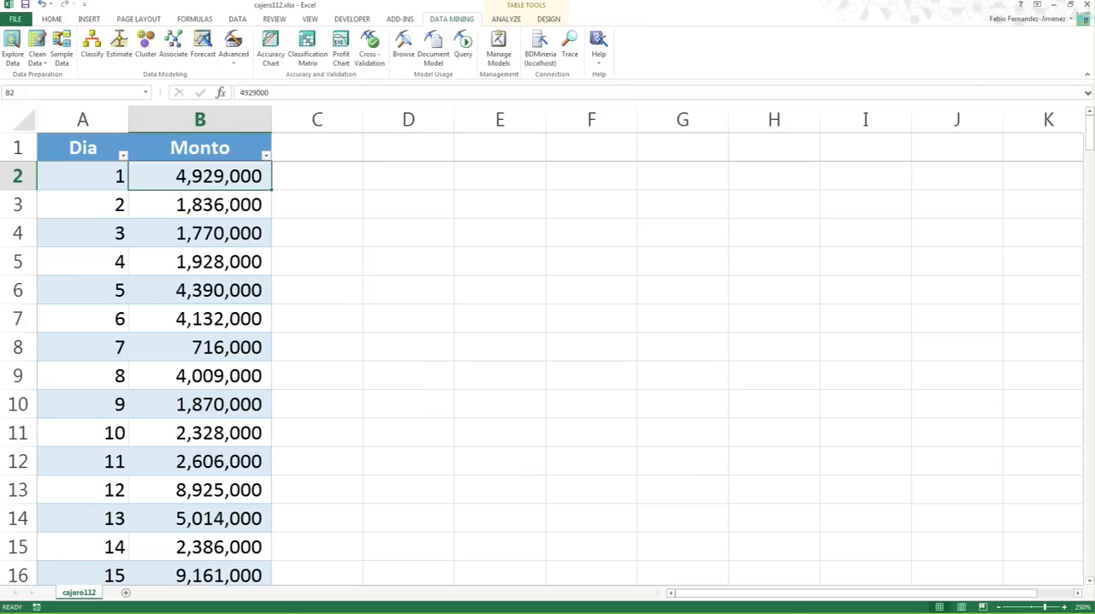
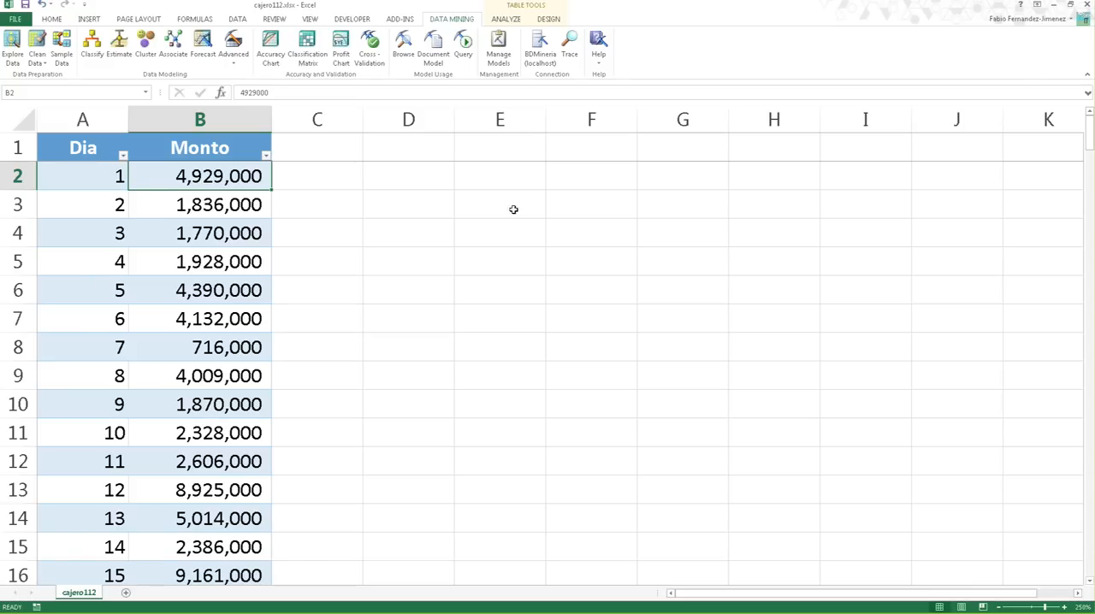
- Start the Clean Data Outliers wizard on the table 'cajero112'!'tblCajero' and choose the Monto column
click(239, 206)
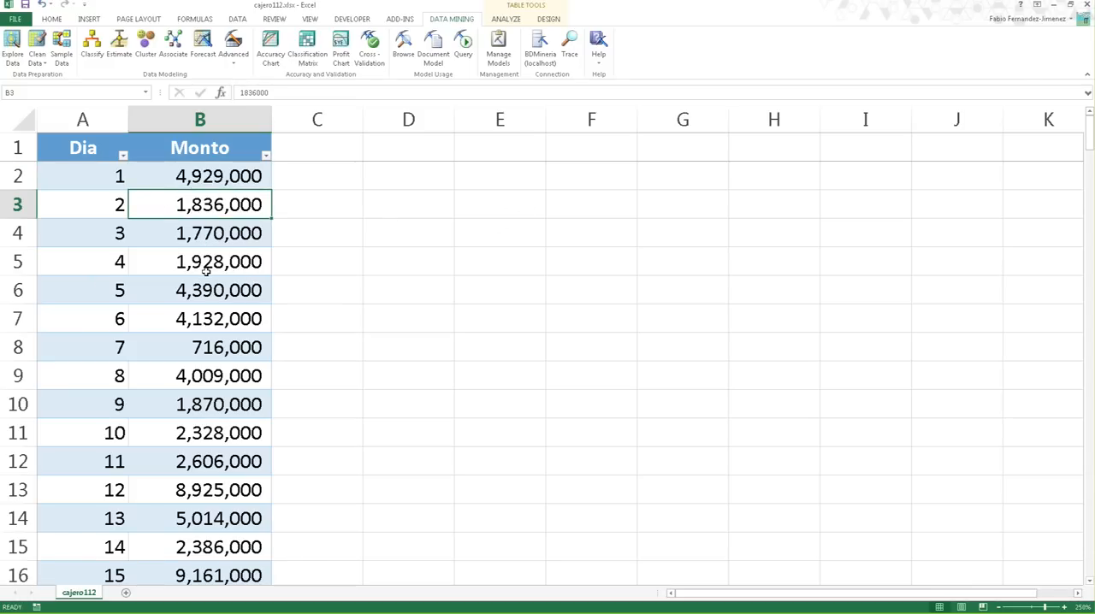
click(40, 60)
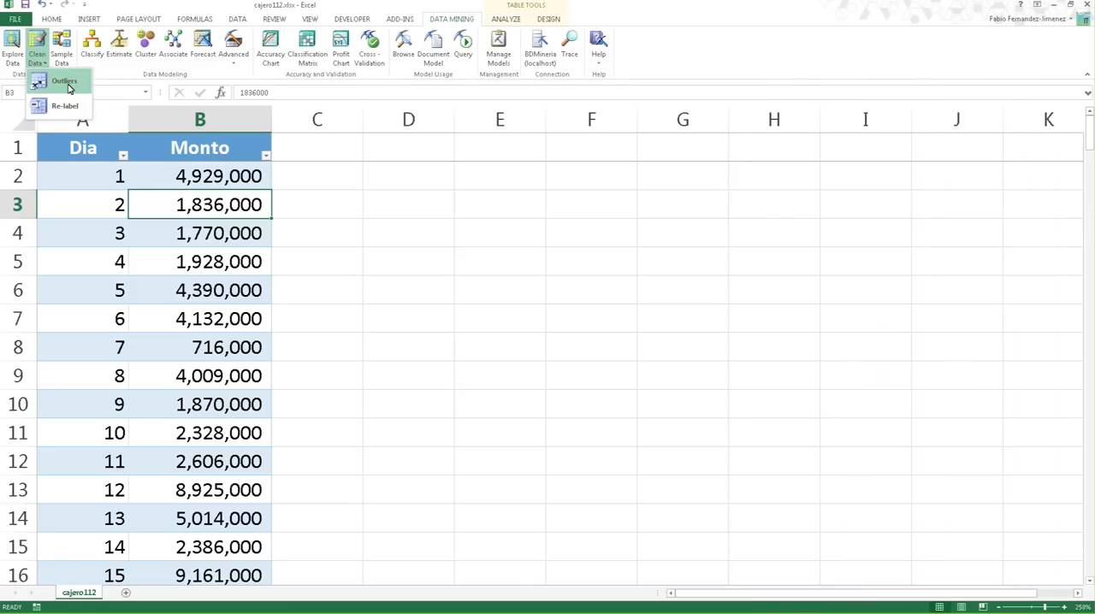
click(69, 86)
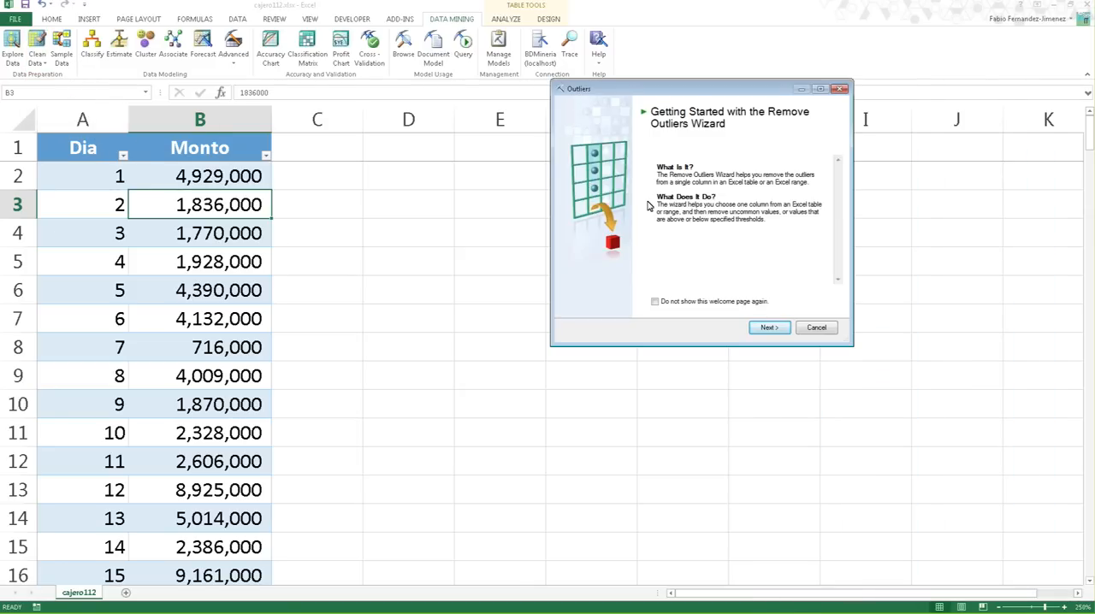
click(769, 330)
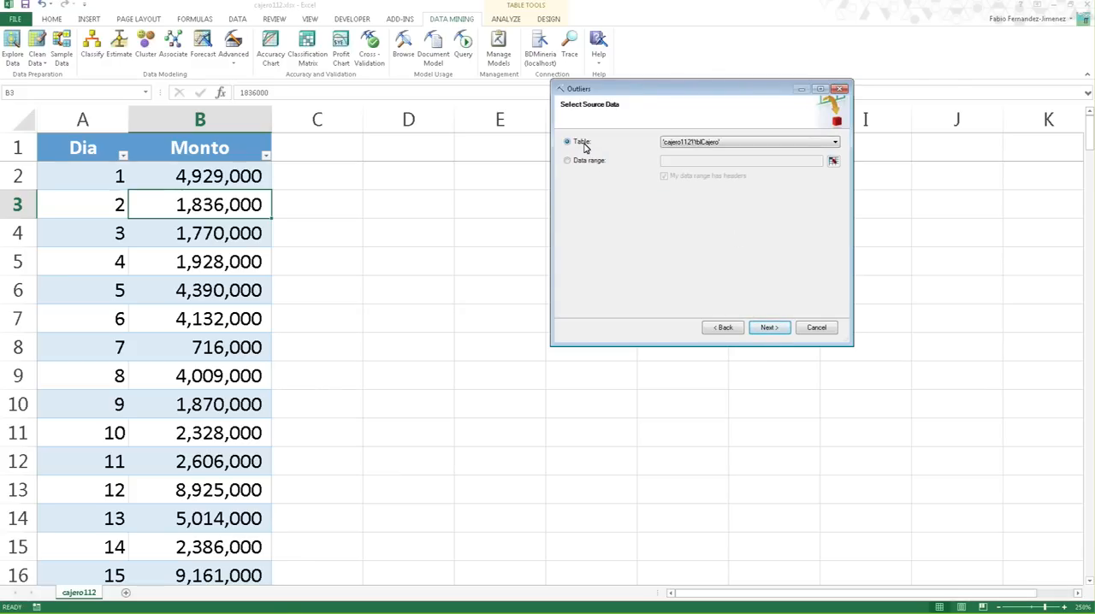
click(768, 329)
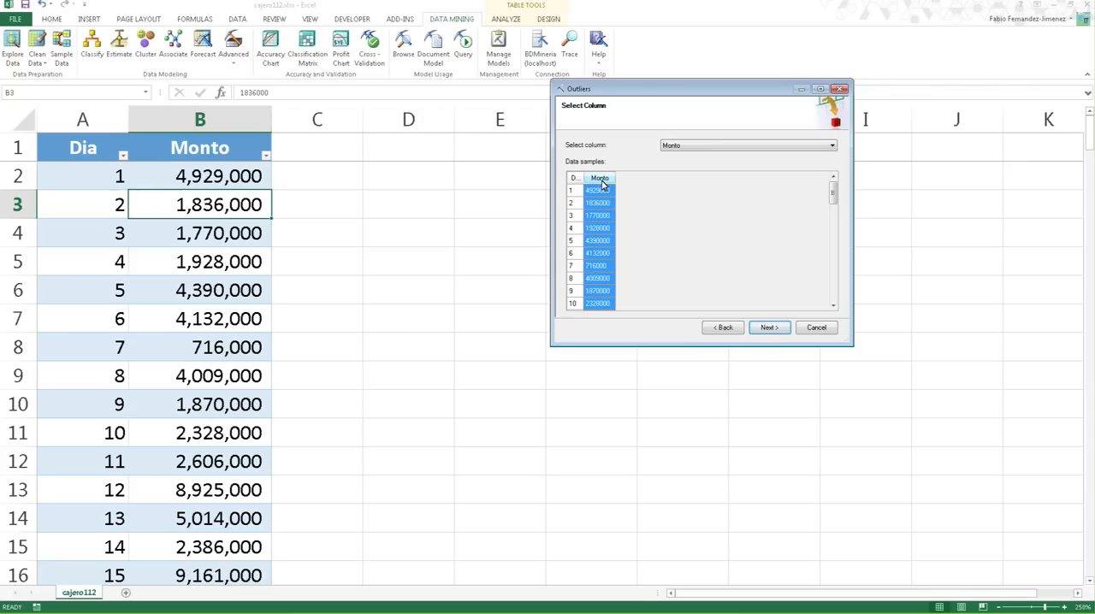
click(763, 327)
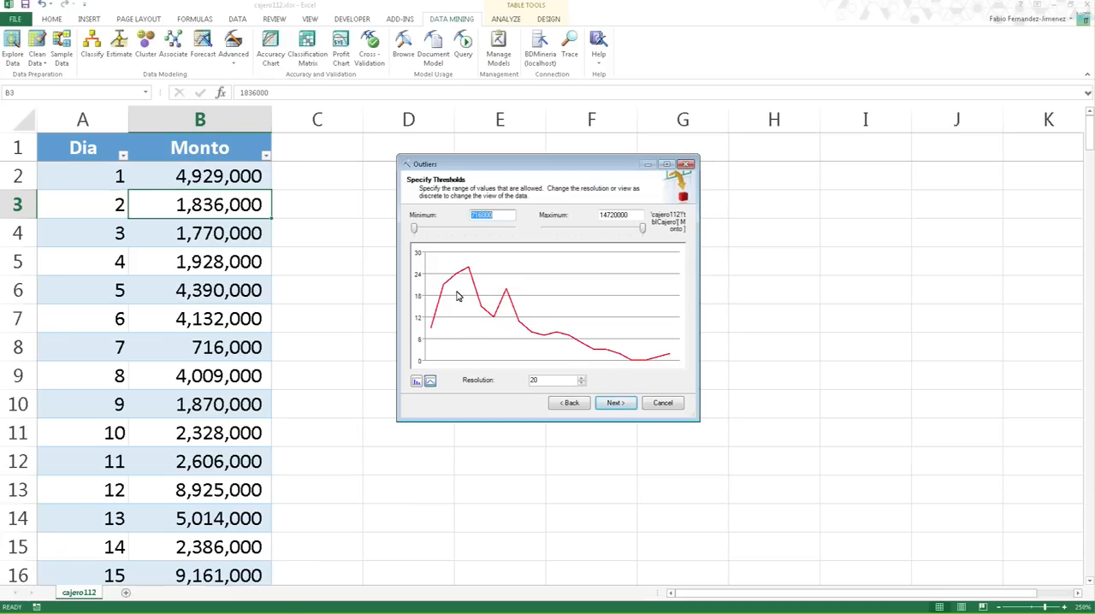
- Try different resolutions for the Monto threshold chart, including 15, and return the resolution to 20
click(545, 380)
click(582, 378)
click(581, 378)
click(583, 378)
click(583, 378)
click(583, 378)
click(582, 378)
click(583, 378)
click(584, 378)
click(582, 378)
click(581, 378)
click(582, 378)
click(581, 378)
click(582, 378)
click(582, 378)
click(582, 378)
click(582, 378)
click(583, 379)
click(584, 379)
click(584, 384)
click(585, 384)
click(584, 384)
click(584, 384)
click(584, 385)
click(585, 385)
click(585, 384)
click(585, 384)
click(584, 385)
click(584, 385)
click(584, 384)
click(582, 378)
click(582, 378)
click(582, 378)
click(582, 378)
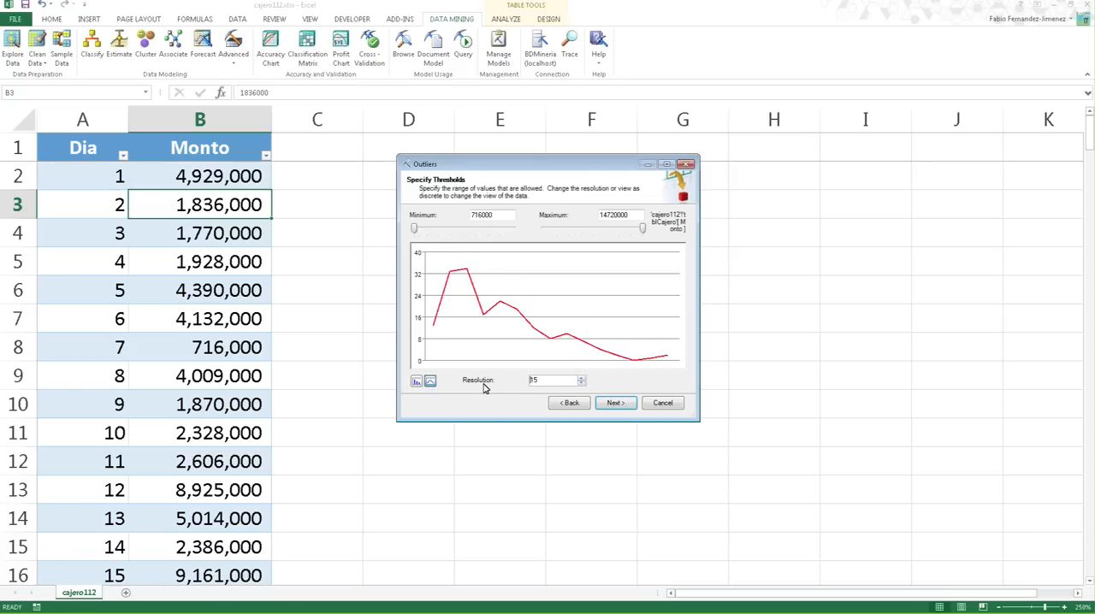
click(582, 379)
click(581, 378)
click(582, 378)
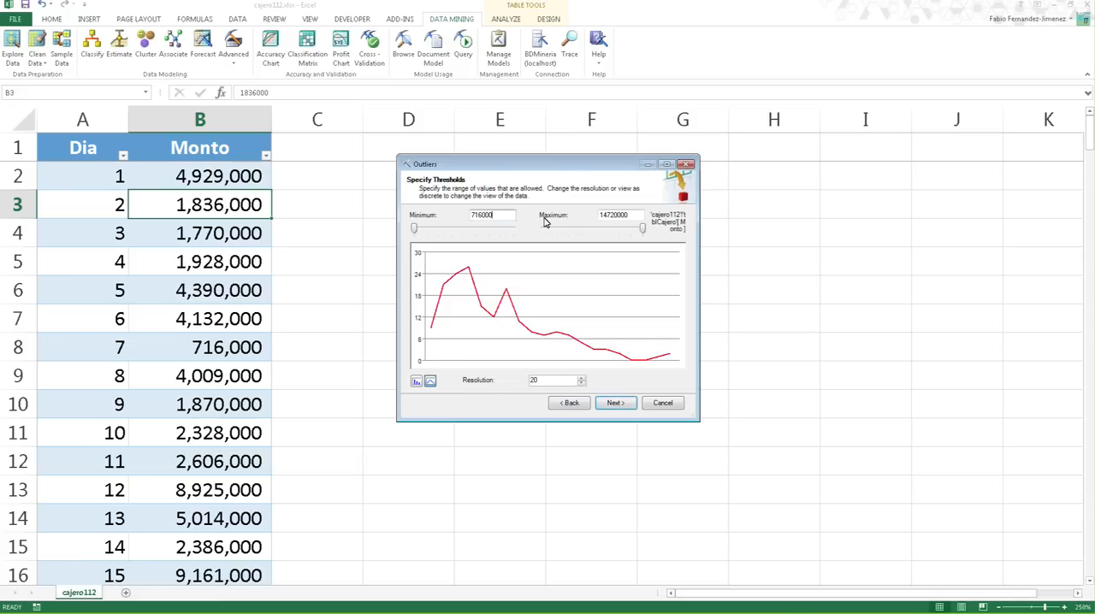
- Limit the allowed Monto values to a maximum of 11887691 and a minimum of 1363685, and continue to outlier handling
drag(641, 214, 579, 210)
click(505, 214)
mouse_move(643, 228)
mouse_down()
mouse_move(610, 233)
mouse_move(631, 233)
mouse_move(622, 236)
mouse_up()
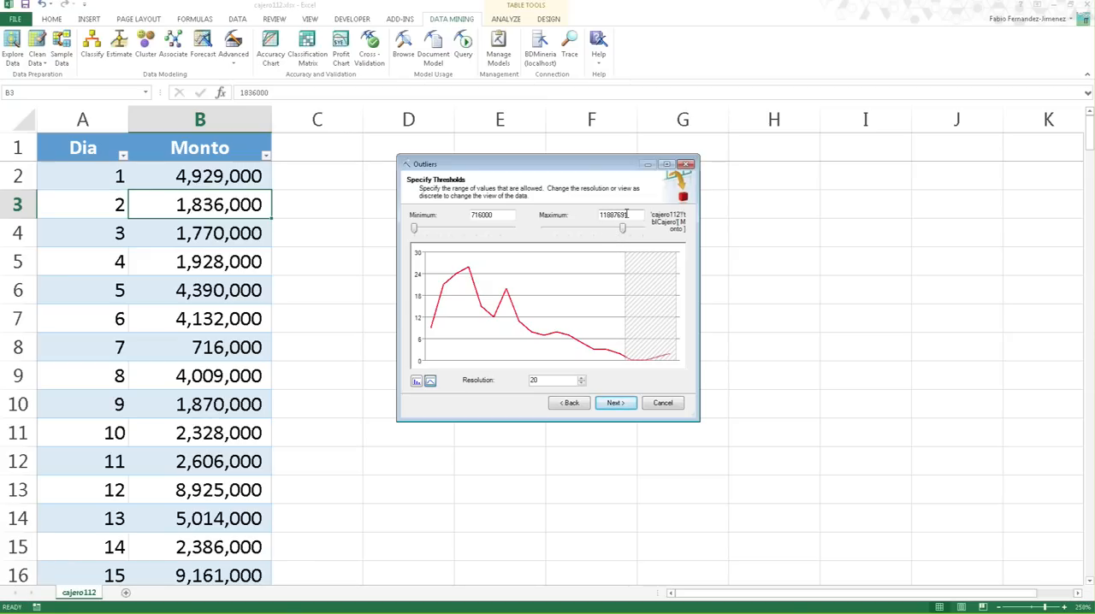
drag(617, 215, 607, 215)
drag(418, 231, 419, 234)
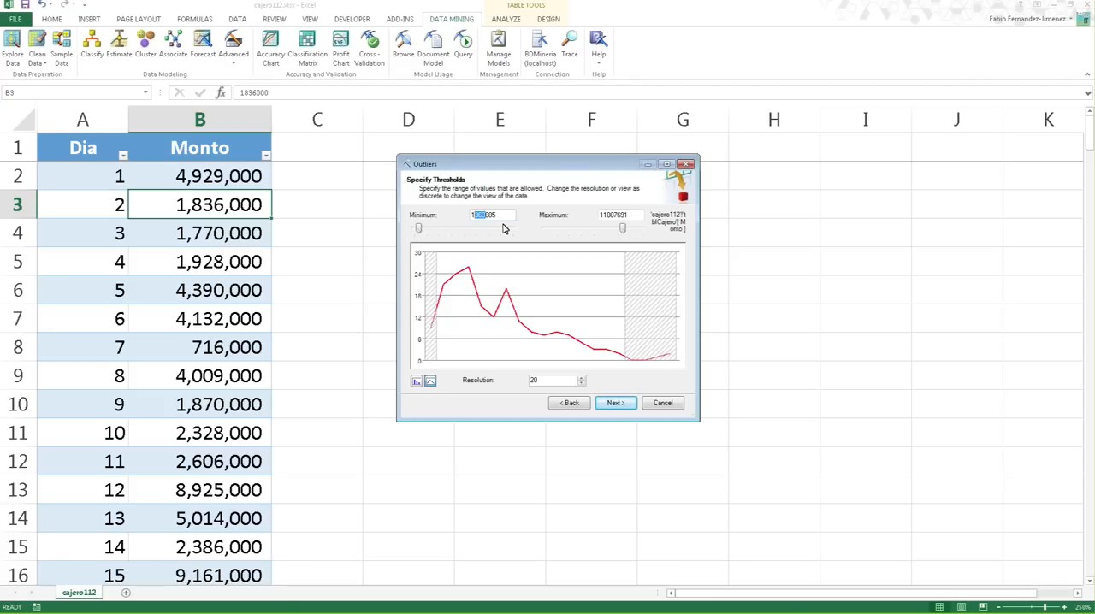
drag(503, 215, 480, 215)
click(619, 404)
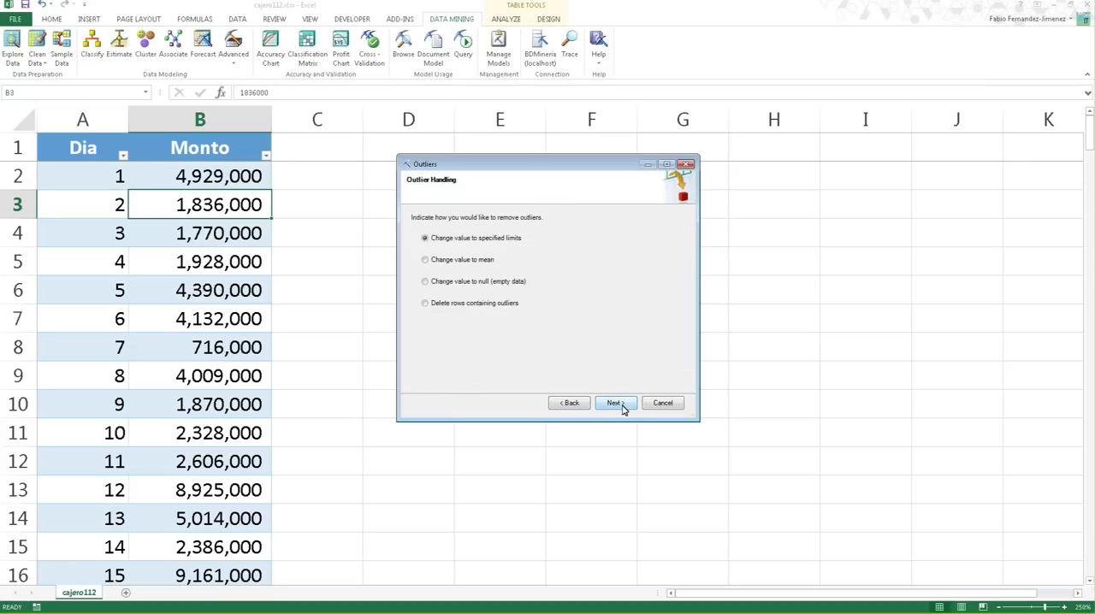
- Try the delete rows, null and mean outlier handling options, and settle on changing values to the specified limits
drag(494, 169, 556, 170)
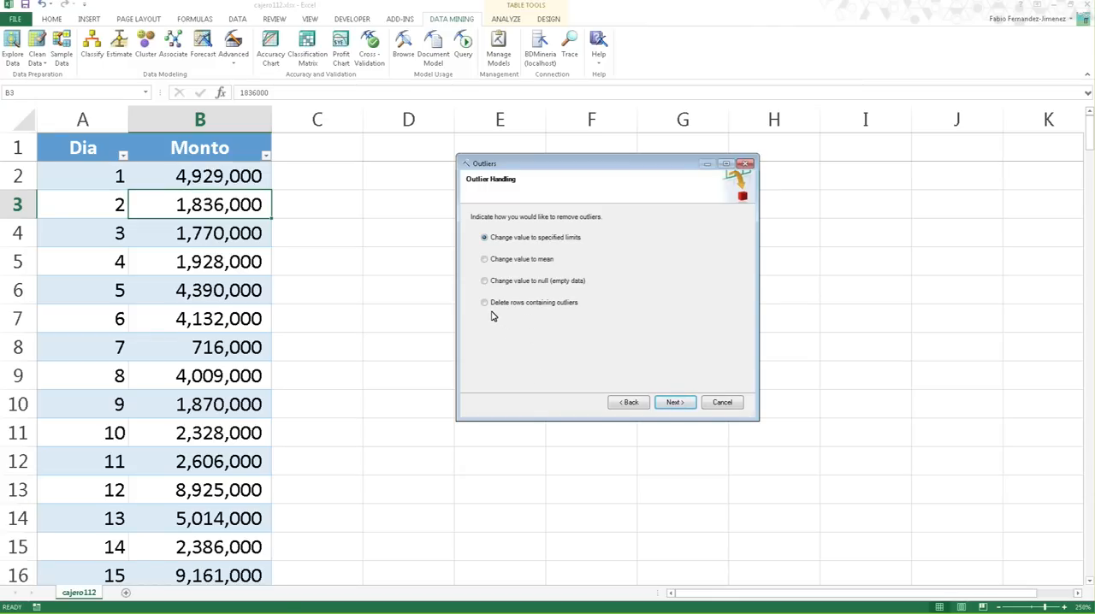
click(554, 303)
click(522, 282)
click(541, 265)
click(525, 240)
- Go back to the Specify Thresholds page, review the maximum and minimum limits, and return to outlier handling
click(624, 406)
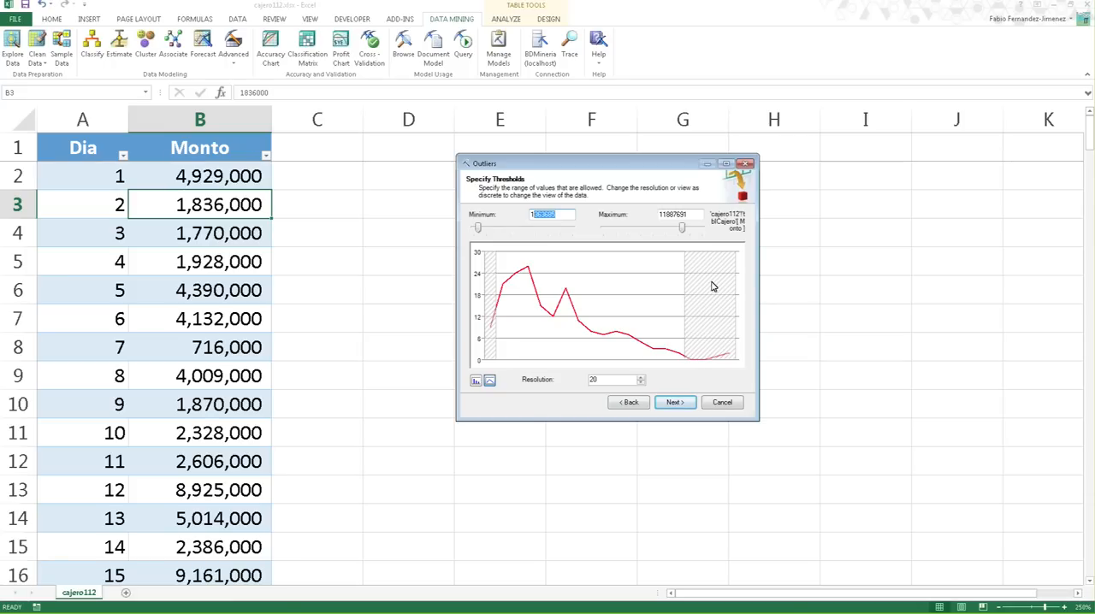
click(696, 214)
drag(695, 214, 657, 214)
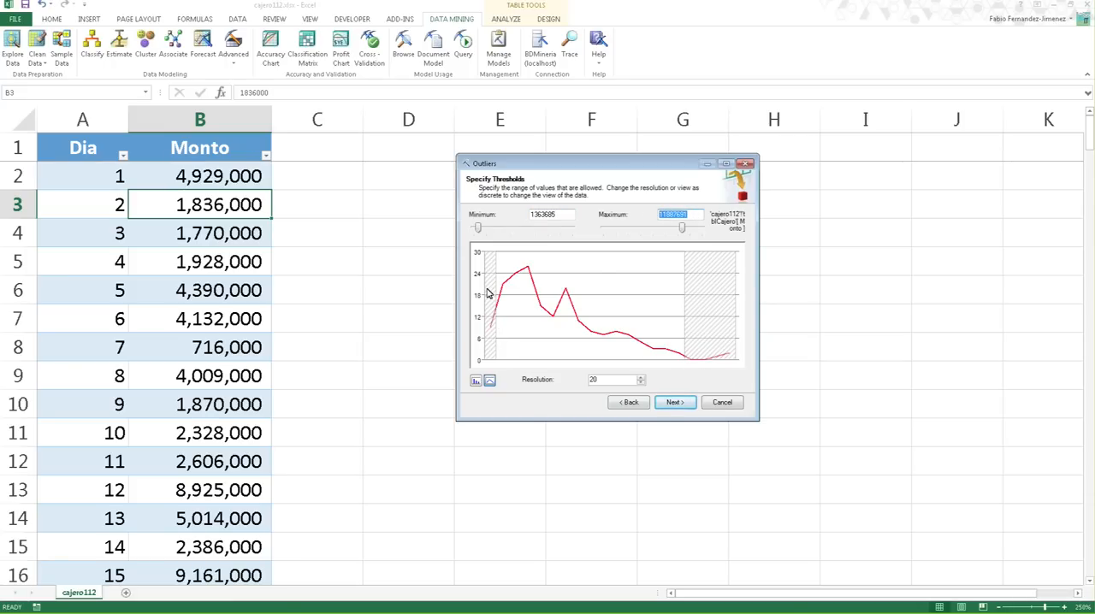
double_click(556, 214)
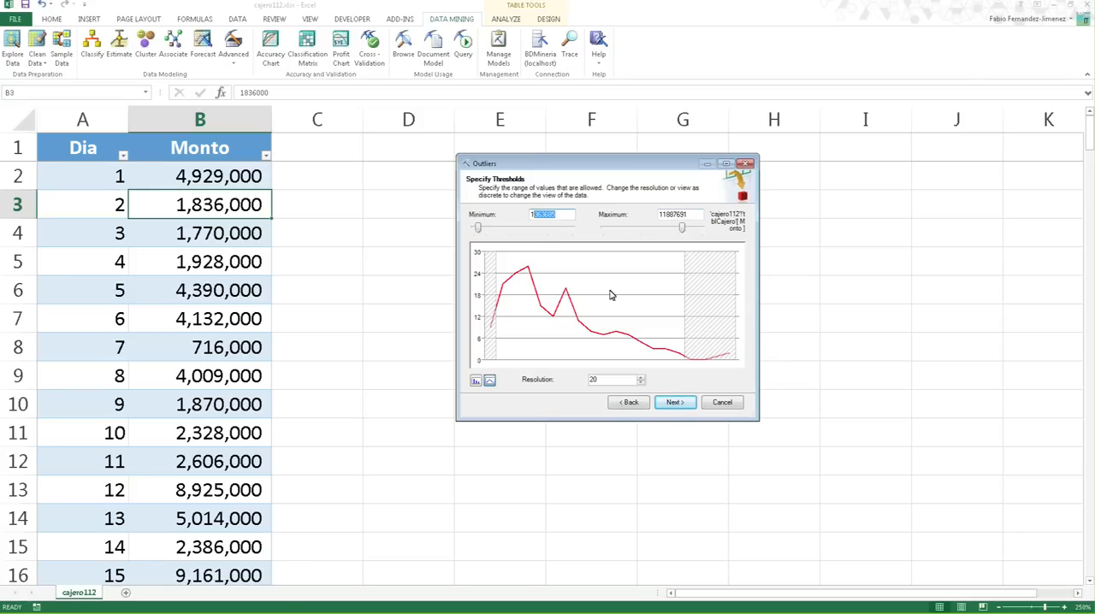
click(681, 407)
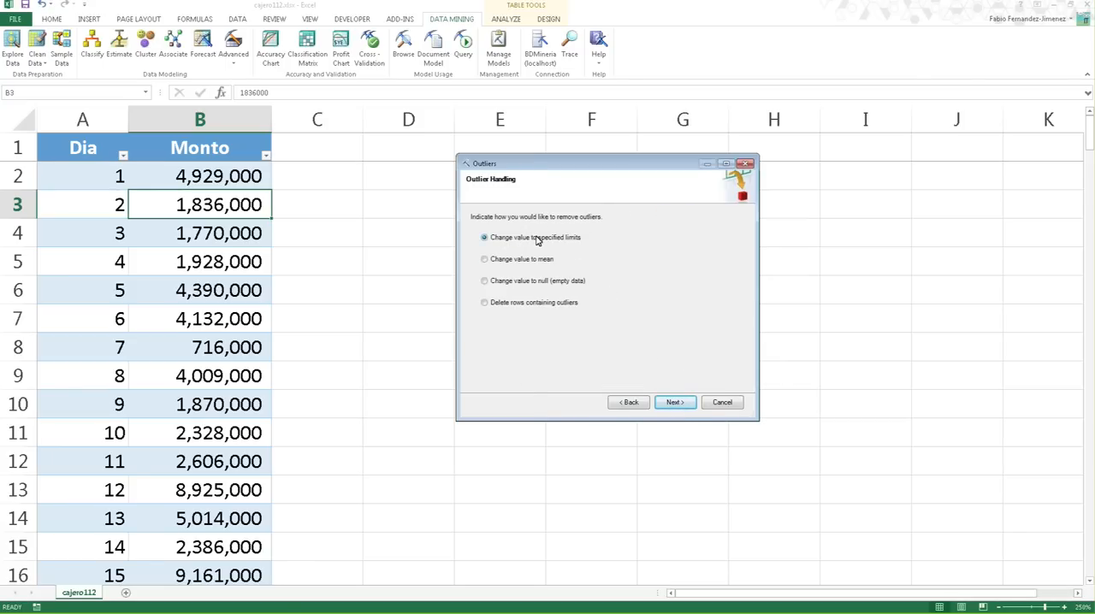
- Accept the outlier handling, choose to add the modified data as a new column to the current worksheet, and finish the wizard
click(676, 404)
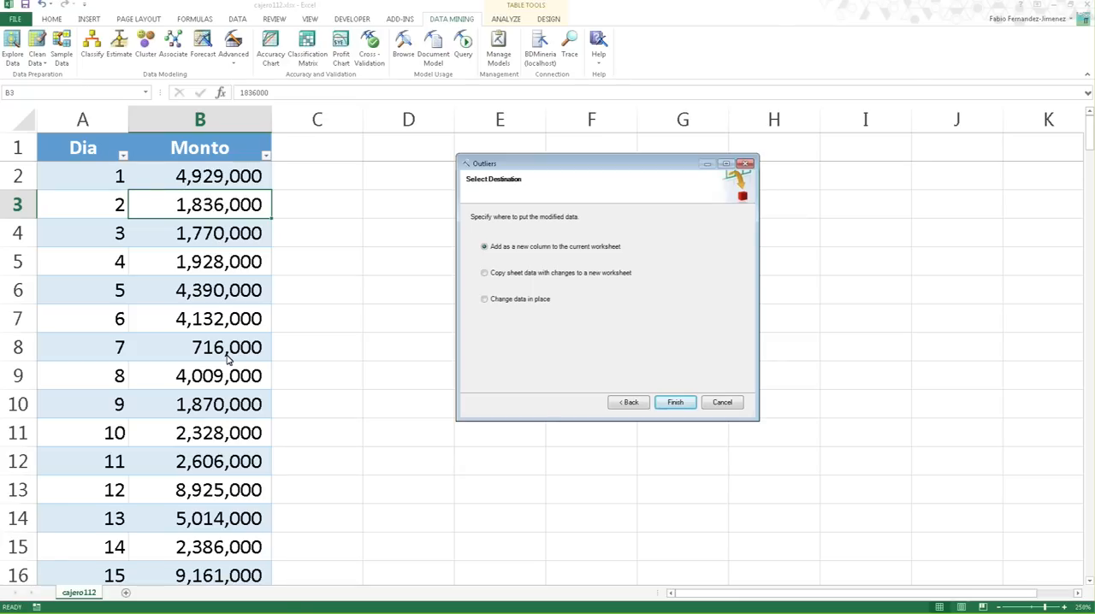
click(534, 302)
click(519, 274)
click(528, 247)
click(675, 403)
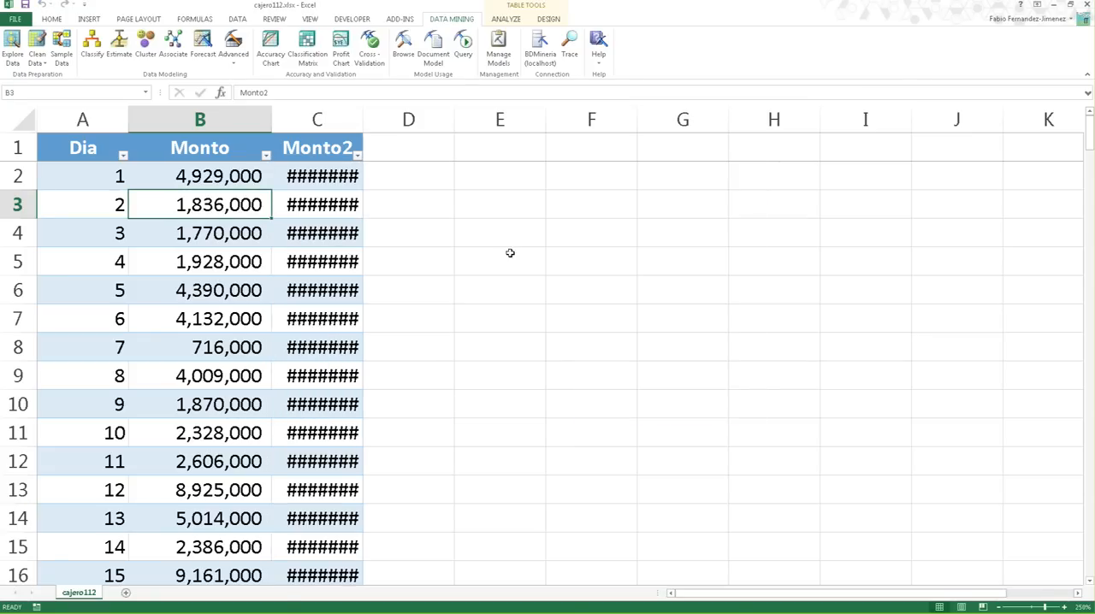
- Fit the width of the Monto2 column to its values
double_click(363, 114)
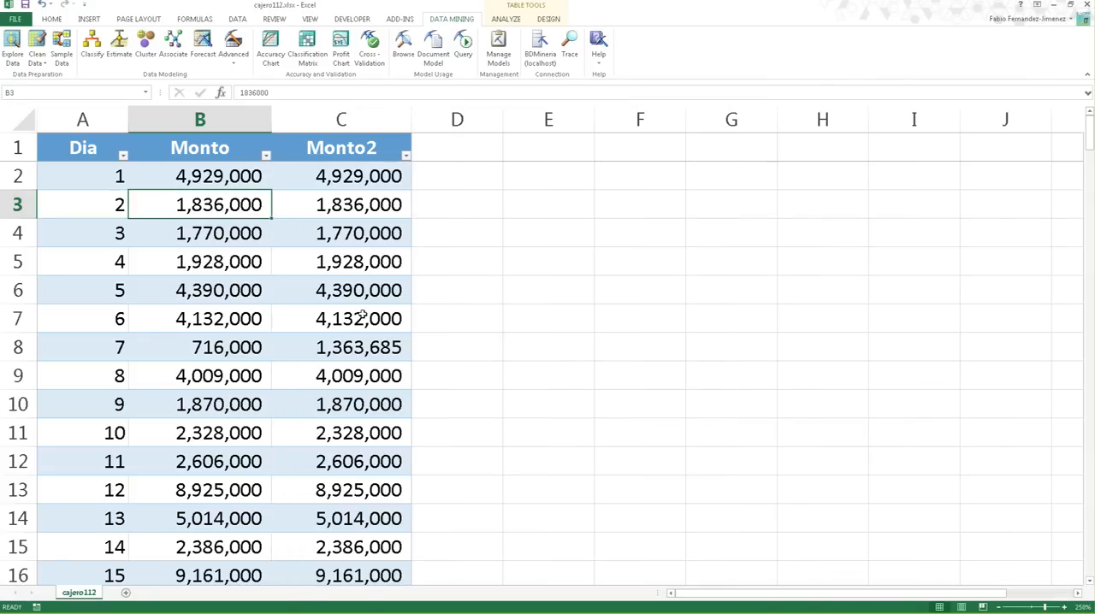
click(362, 317)
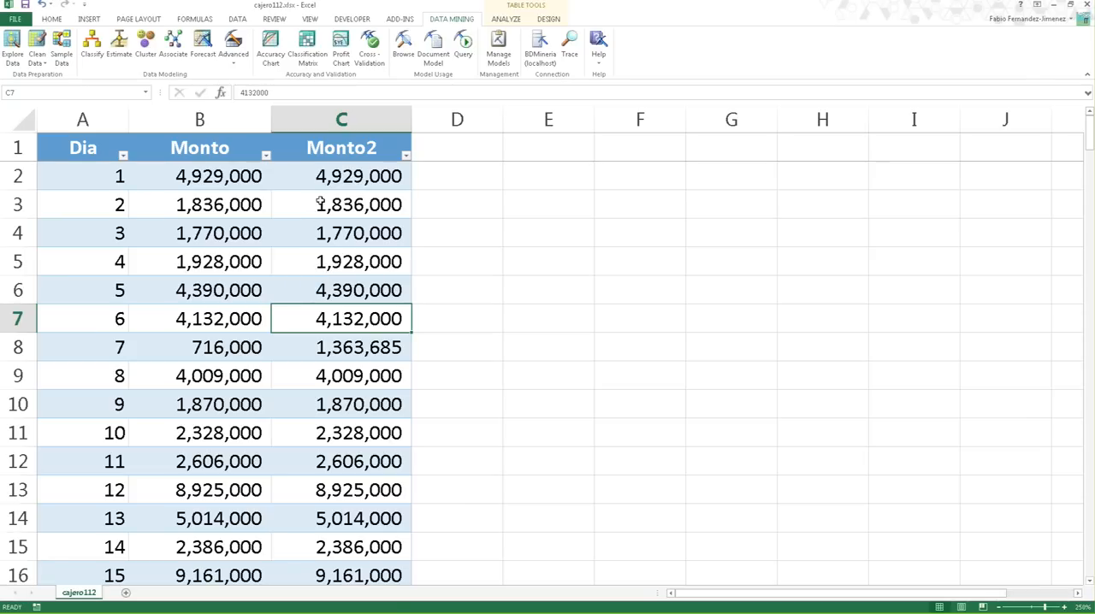
click(339, 120)
- Highlight cell B8 in the Monto column with a yellow fill
click(244, 347)
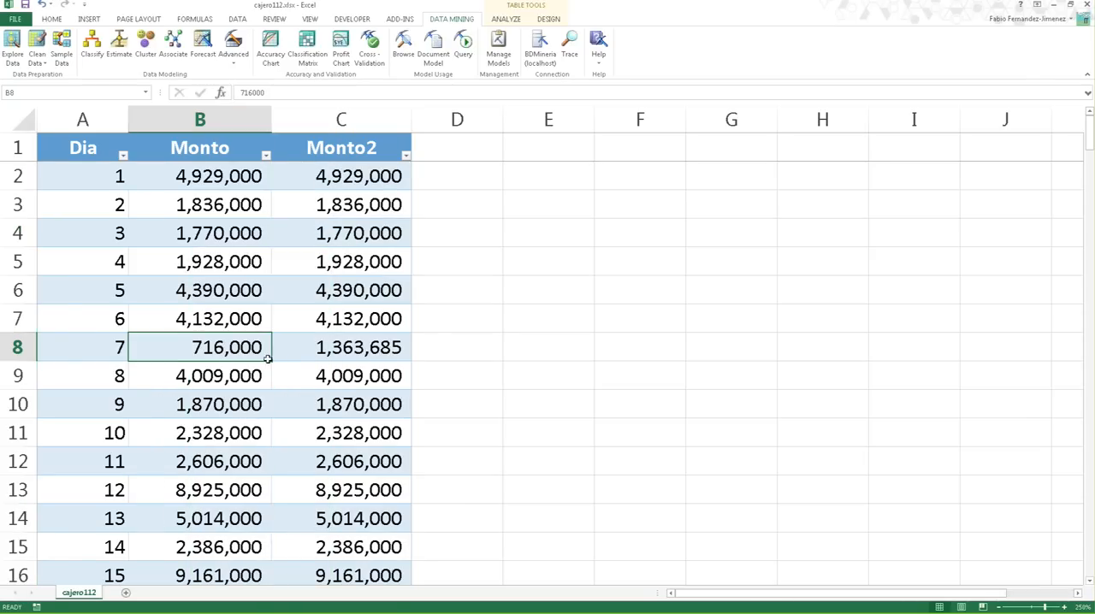
click(51, 19)
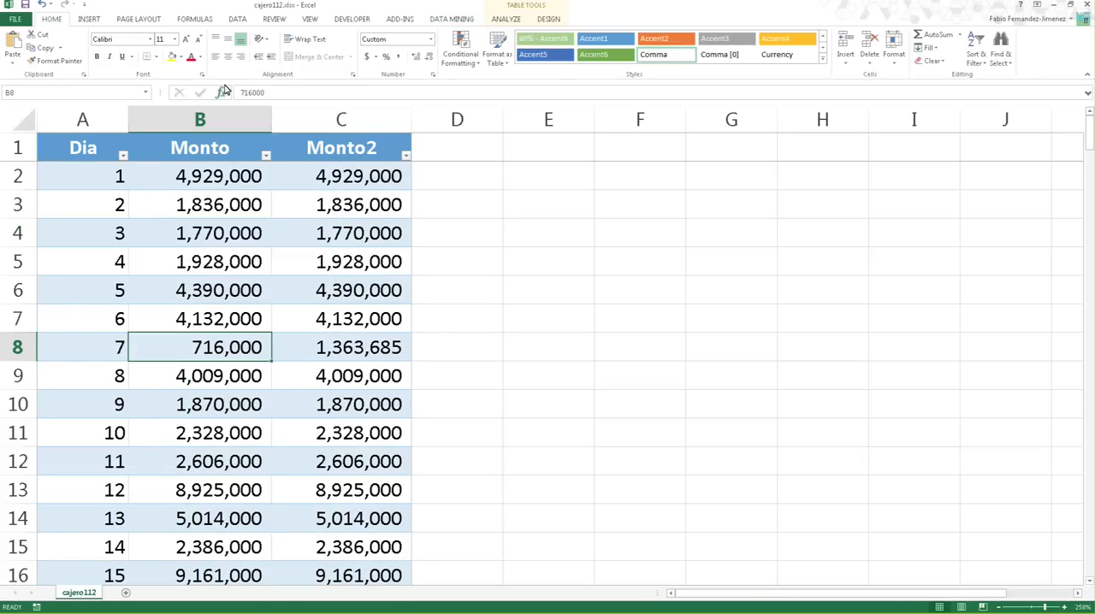
click(170, 56)
click(238, 403)
click(234, 353)
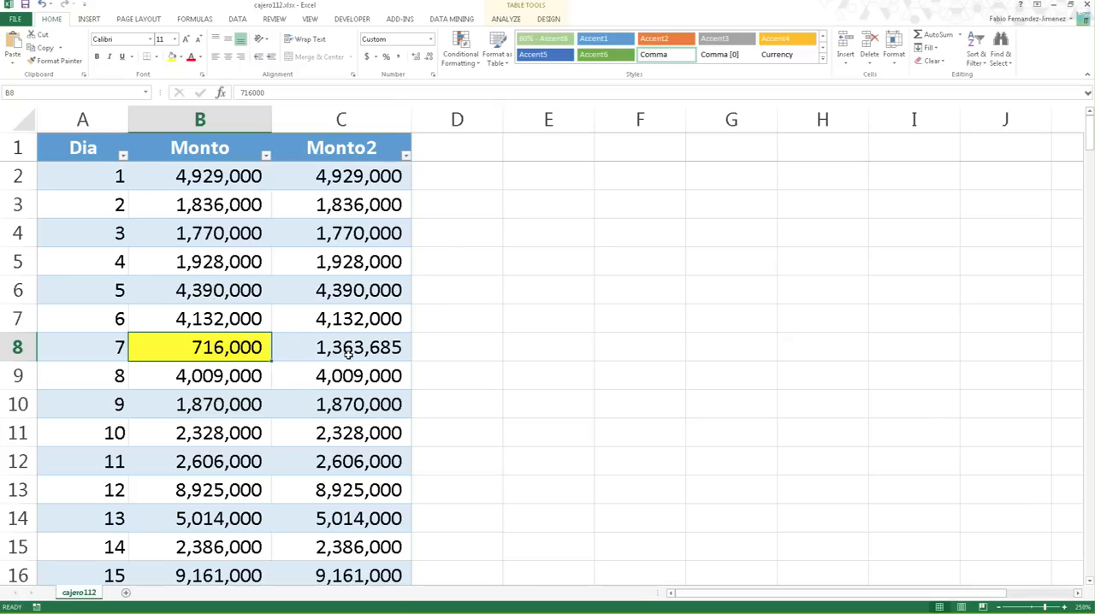
- Compare the replacement value in cell C8 of the Monto2 column with the original in B8
click(355, 295)
click(358, 347)
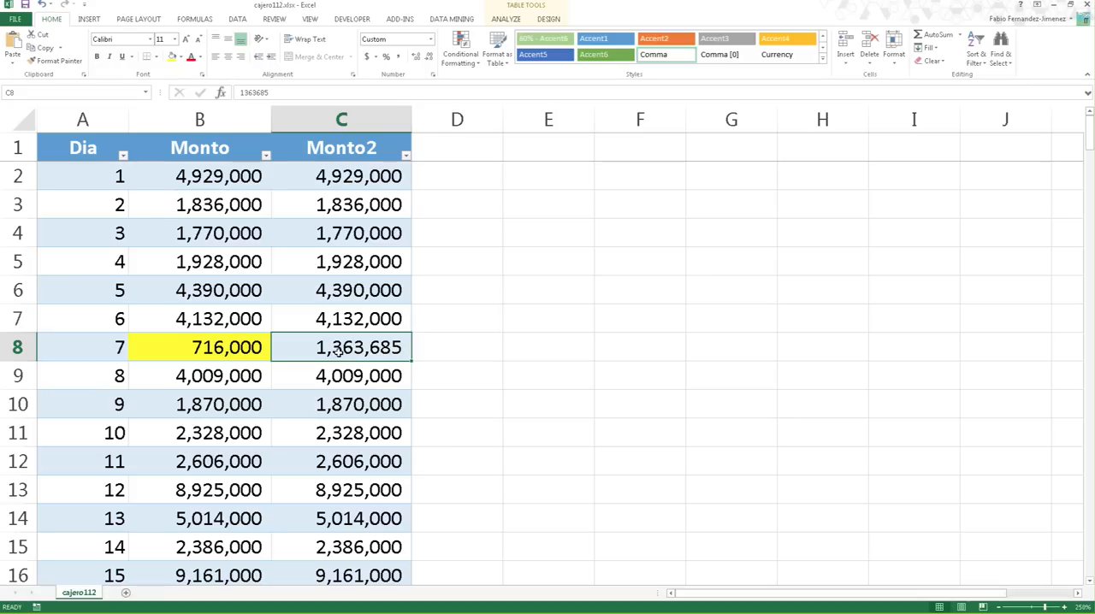
click(350, 302)
click(364, 349)
- Minimize the Excel workbook and switch to the presentation slideshow
key(alt+Tab)
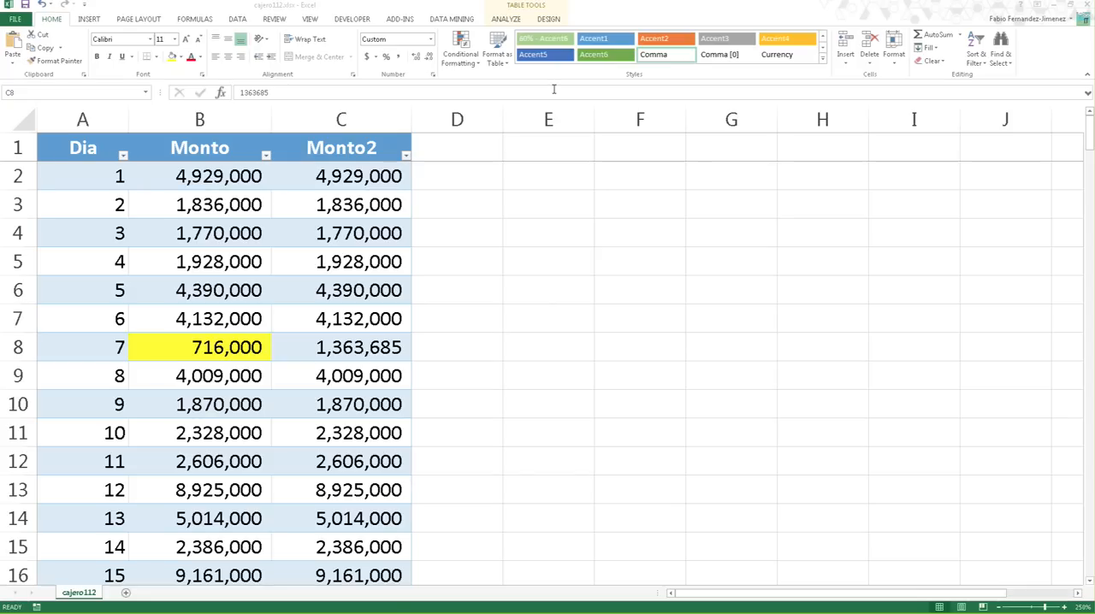
click(943, 10)
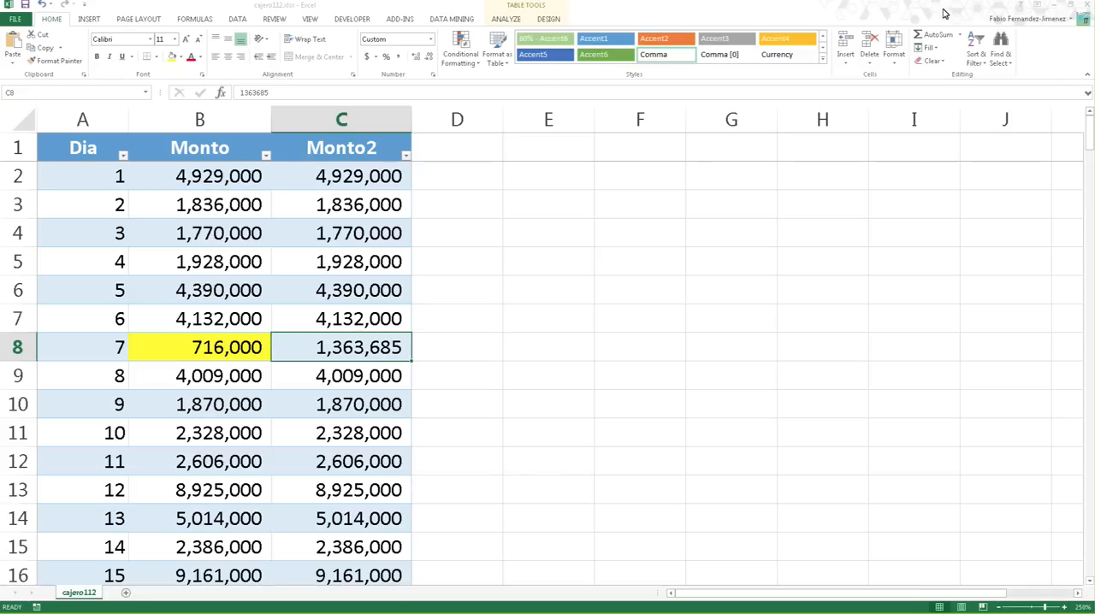
click(1055, 7)
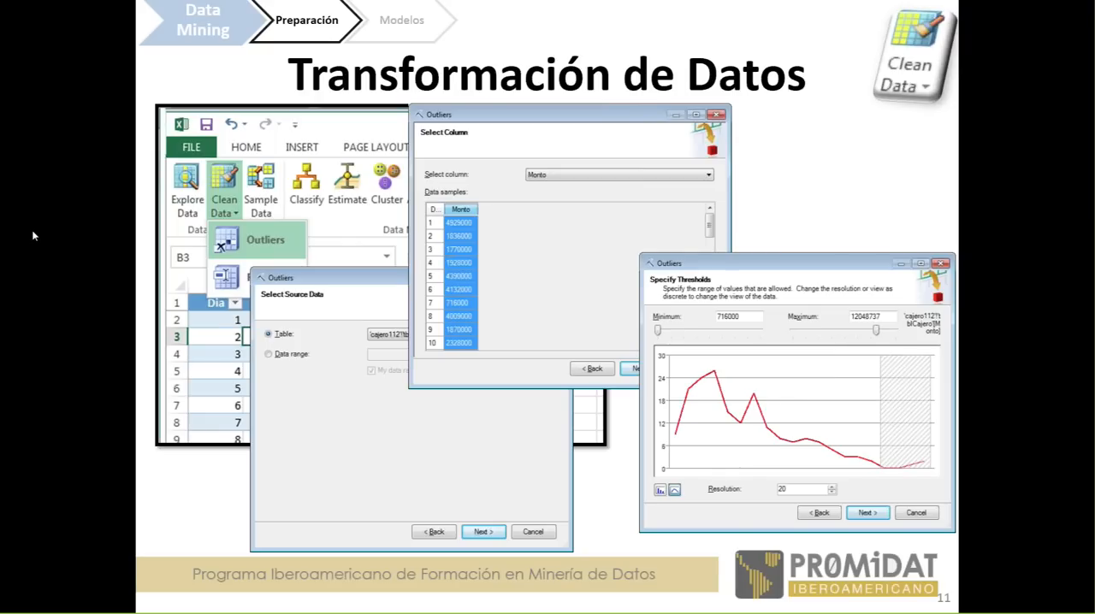
key(Right)
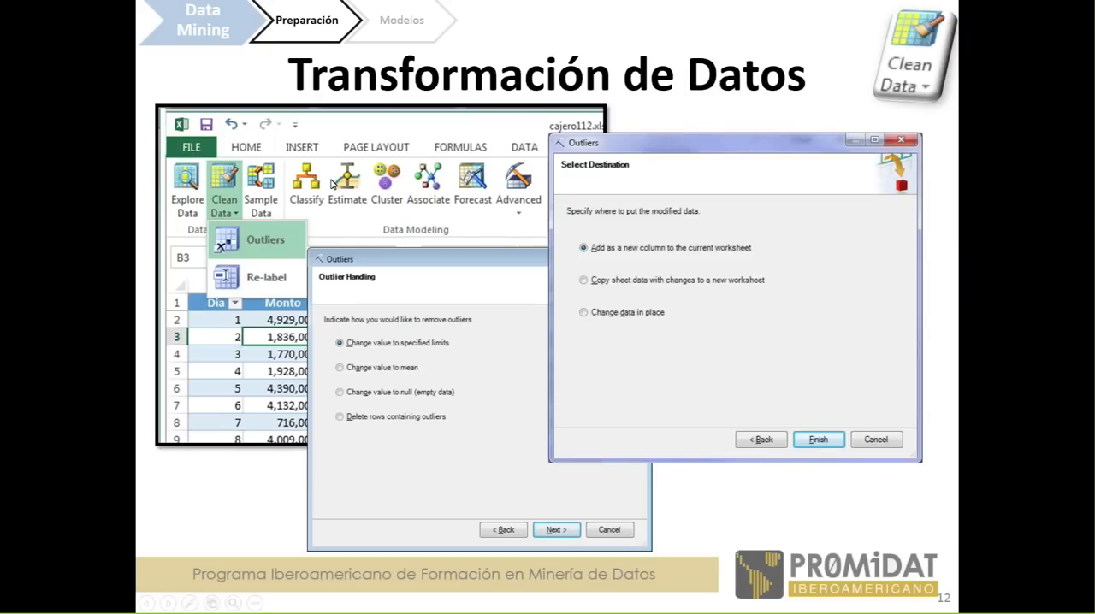
key(Right)
key(Right)
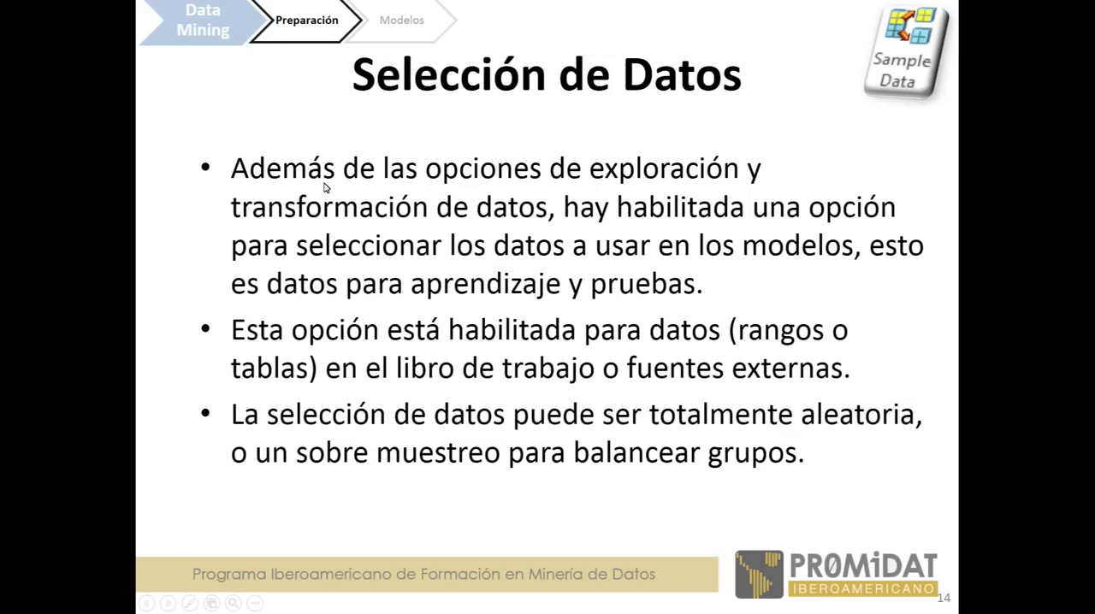
key(Left)
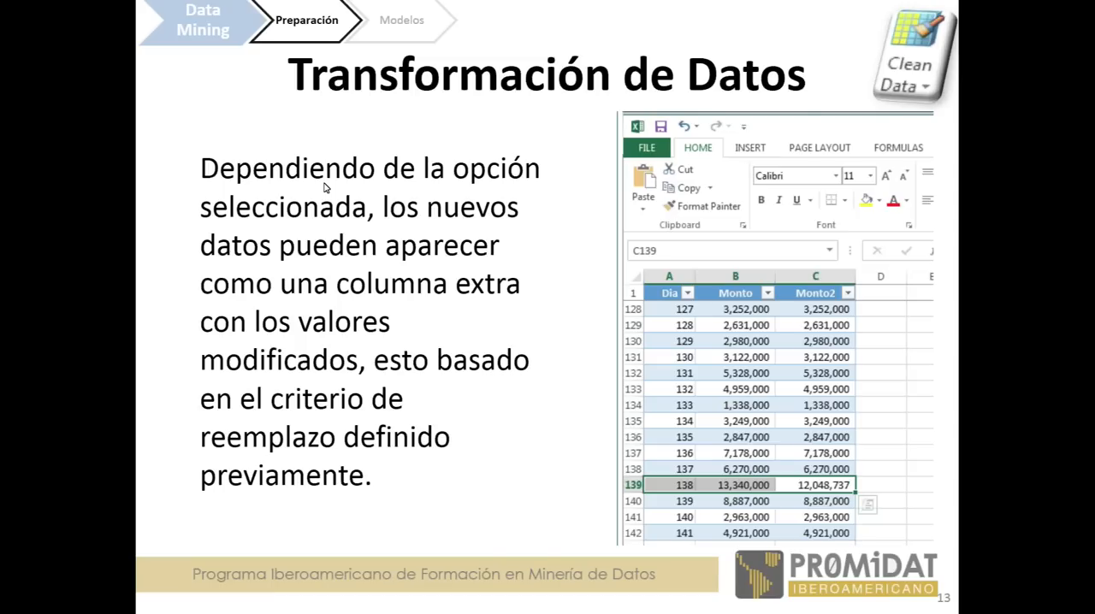
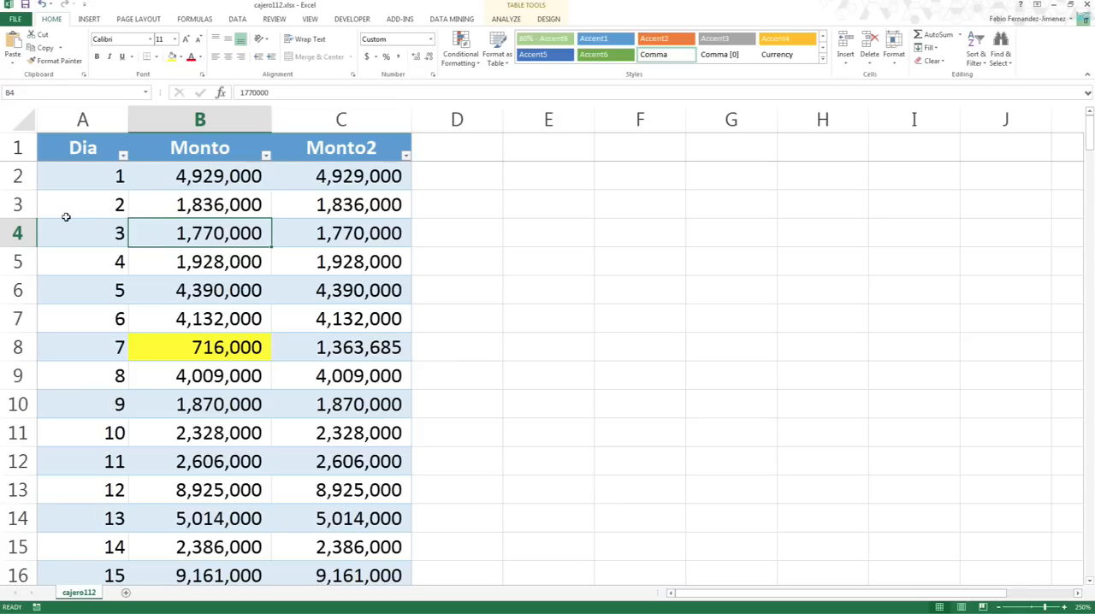
click(247, 213)
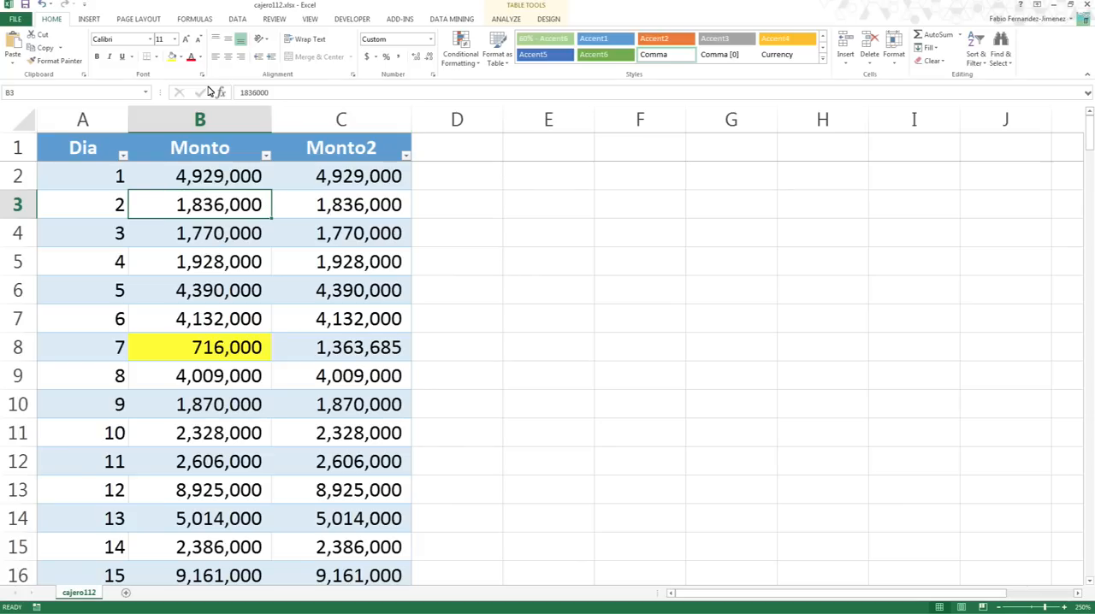
click(542, 366)
click(408, 255)
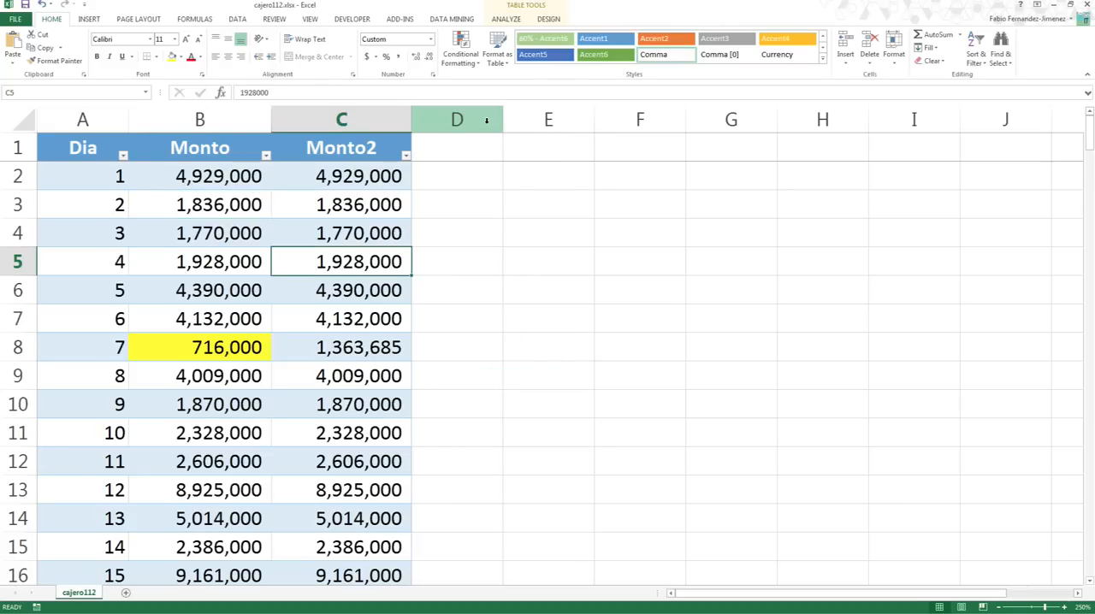
click(456, 19)
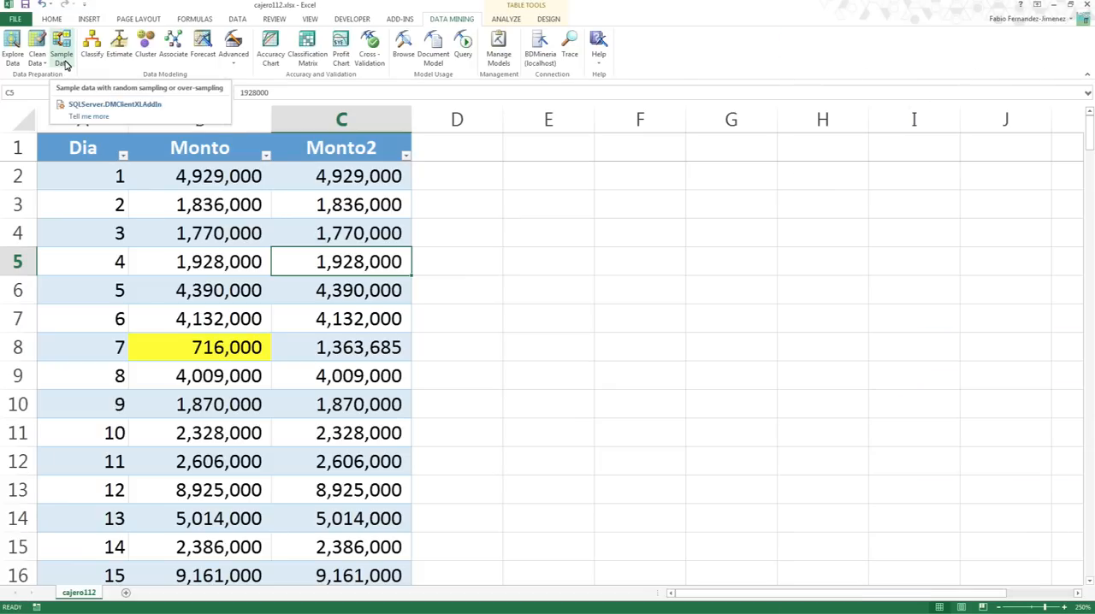
click(62, 58)
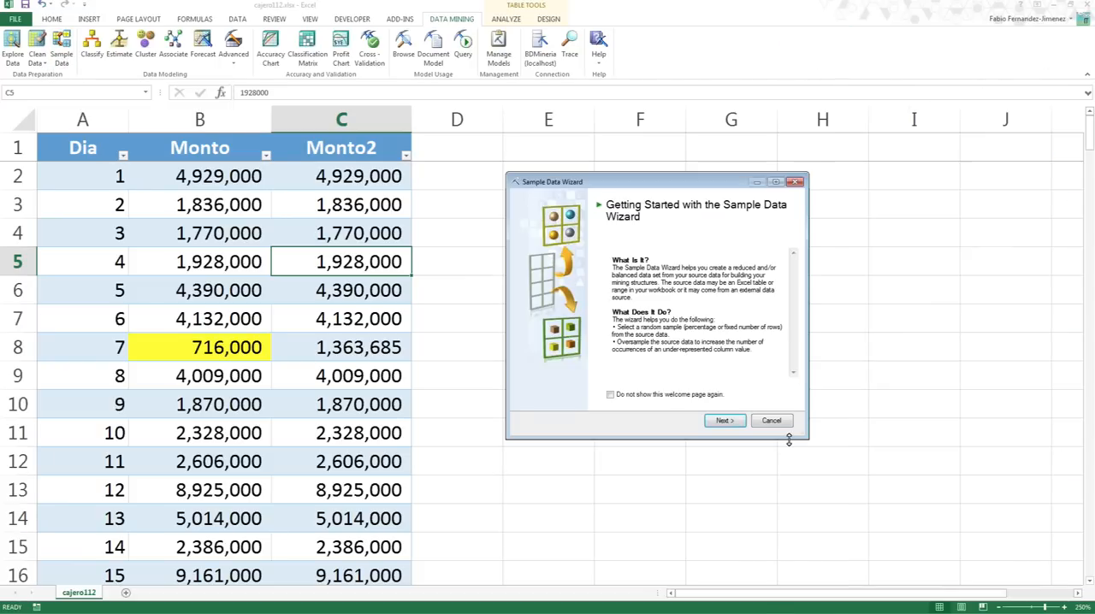
click(727, 421)
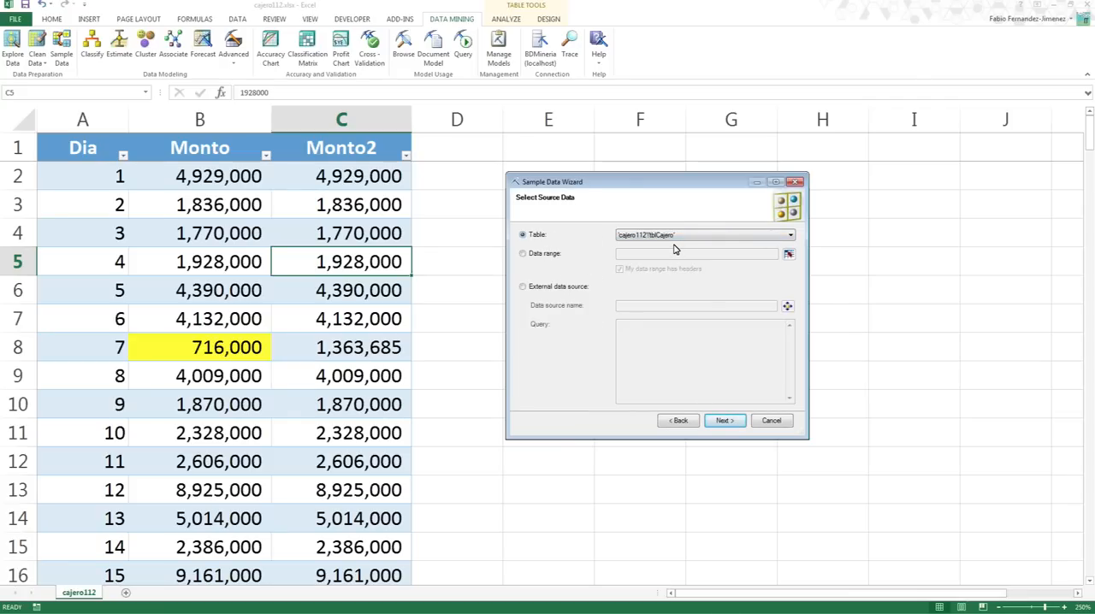
click(553, 289)
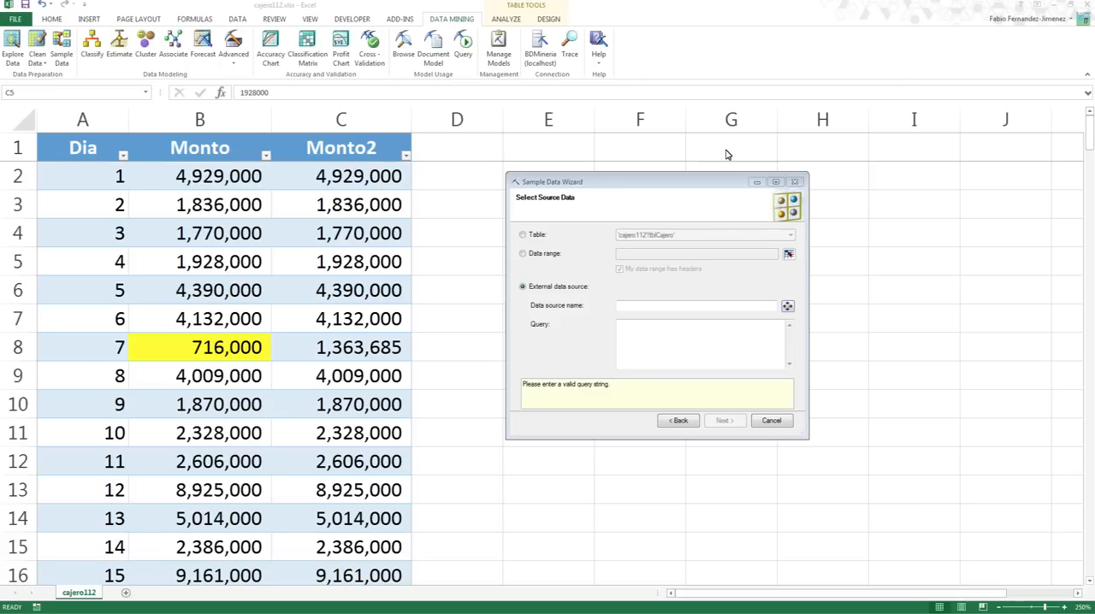
click(772, 420)
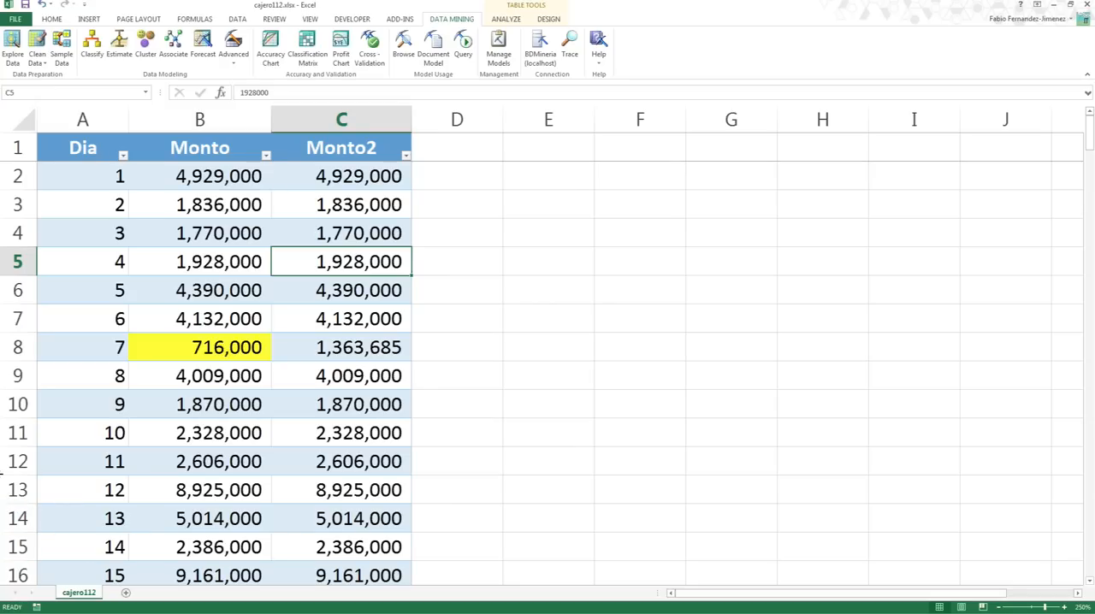
- Switch to the SAheart.xlsx workbook and display the data table on its SAheart sheet
click(1, 473)
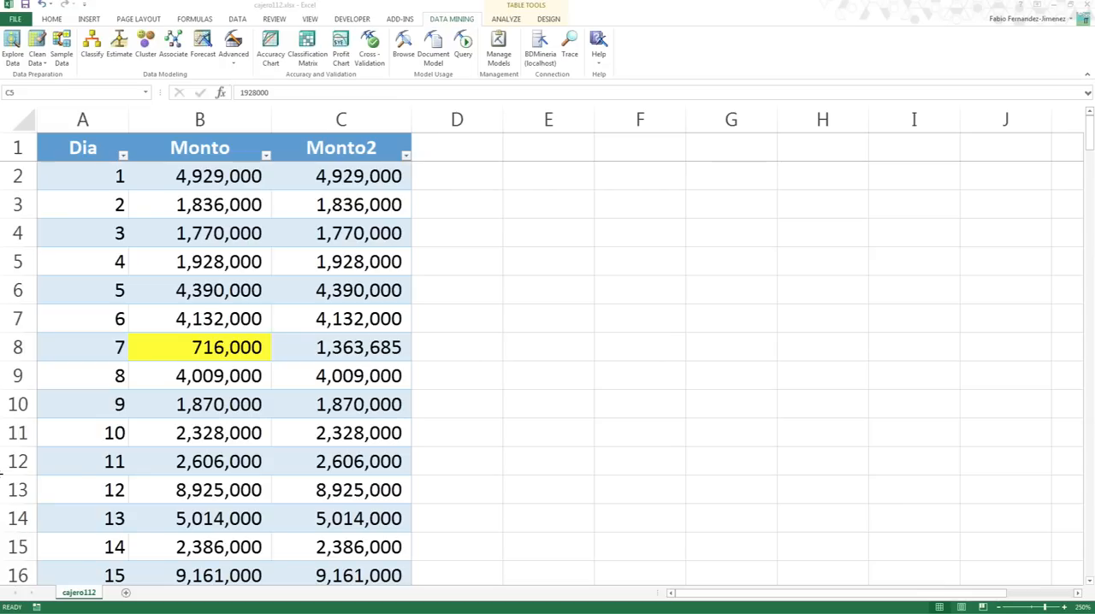
click(202, 45)
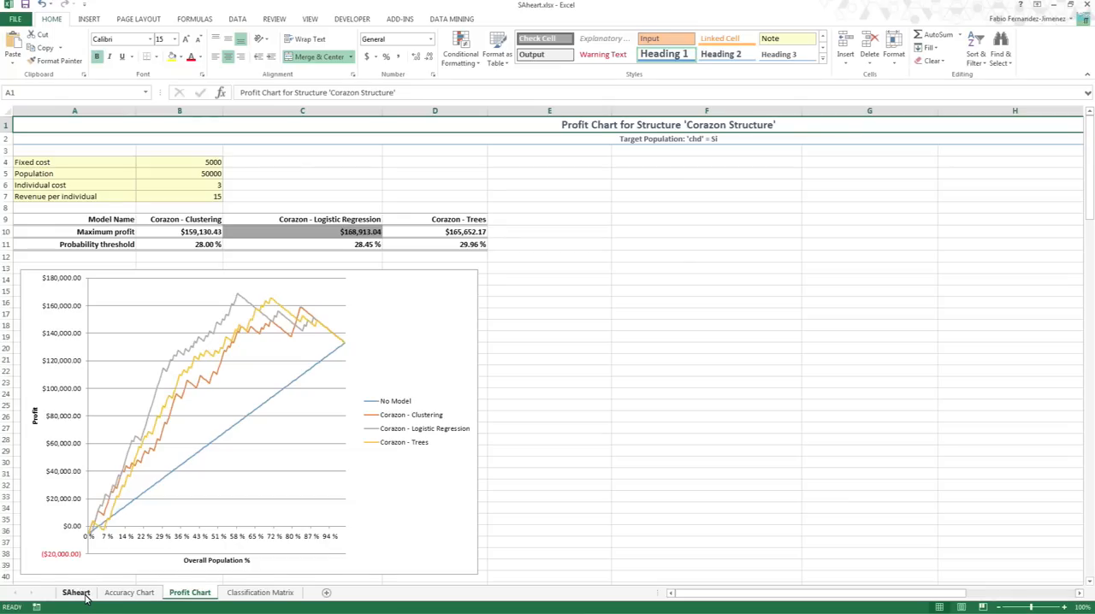
click(75, 592)
click(207, 283)
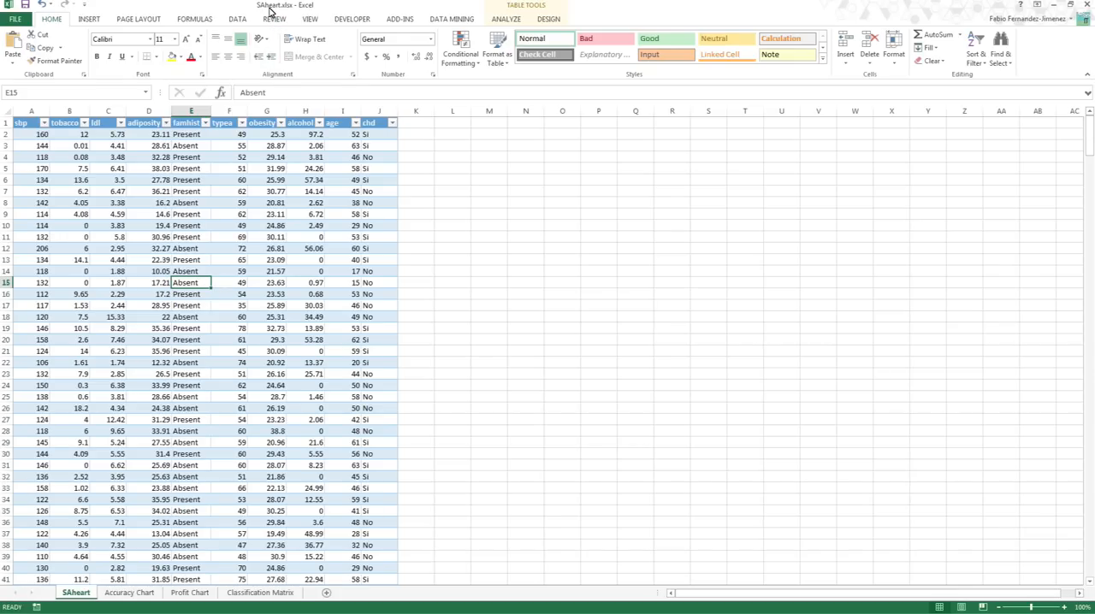
- Examine the SAheart table's columns and check how far its rows extend, enlarging the view for readability
click(238, 191)
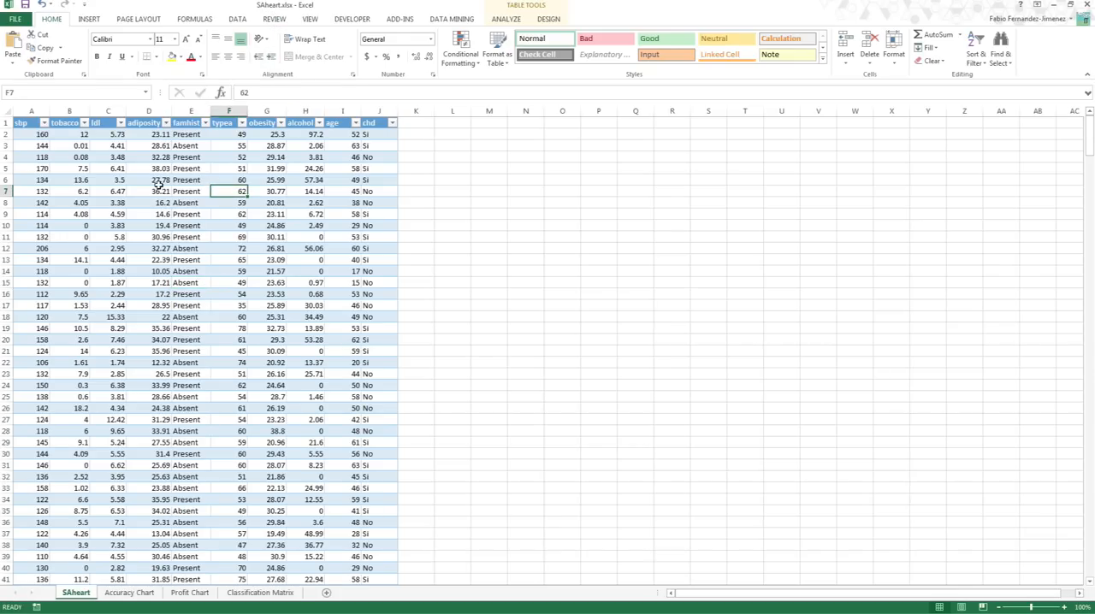
click(80, 156)
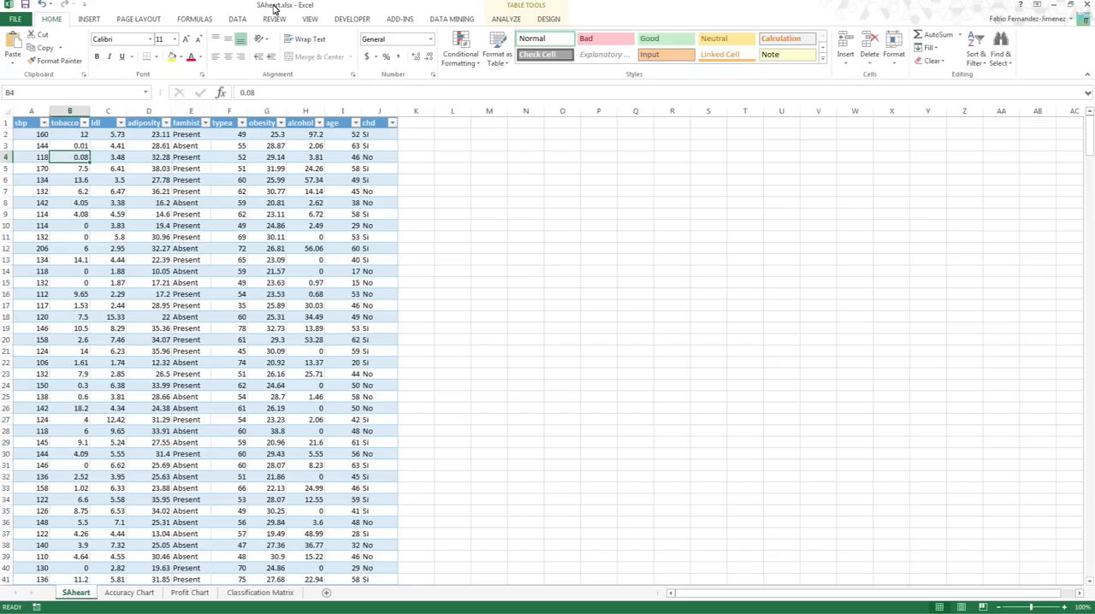
click(273, 158)
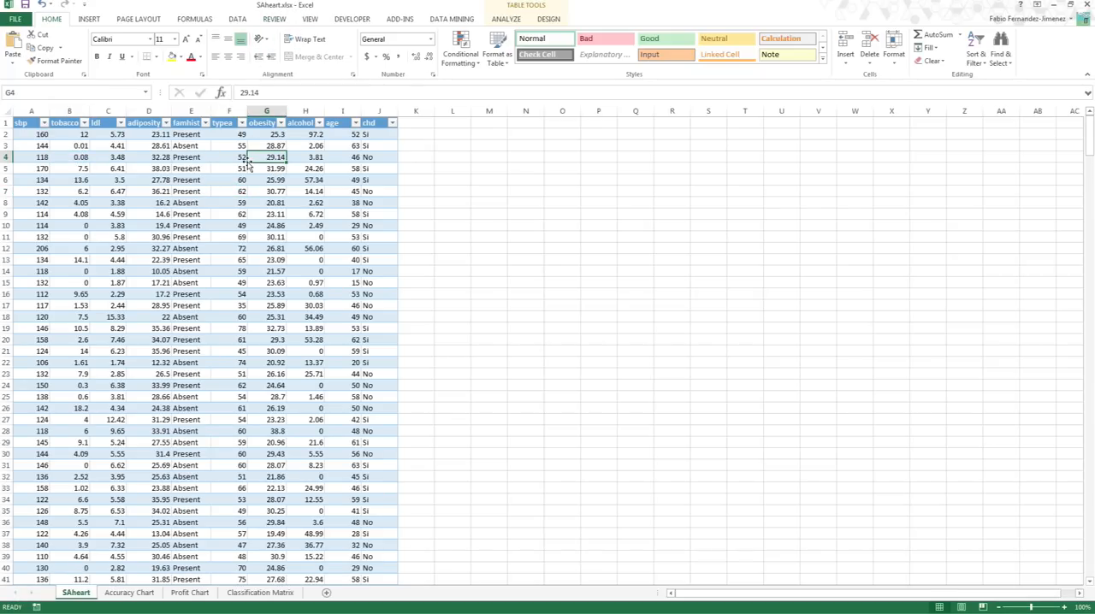
click(196, 192)
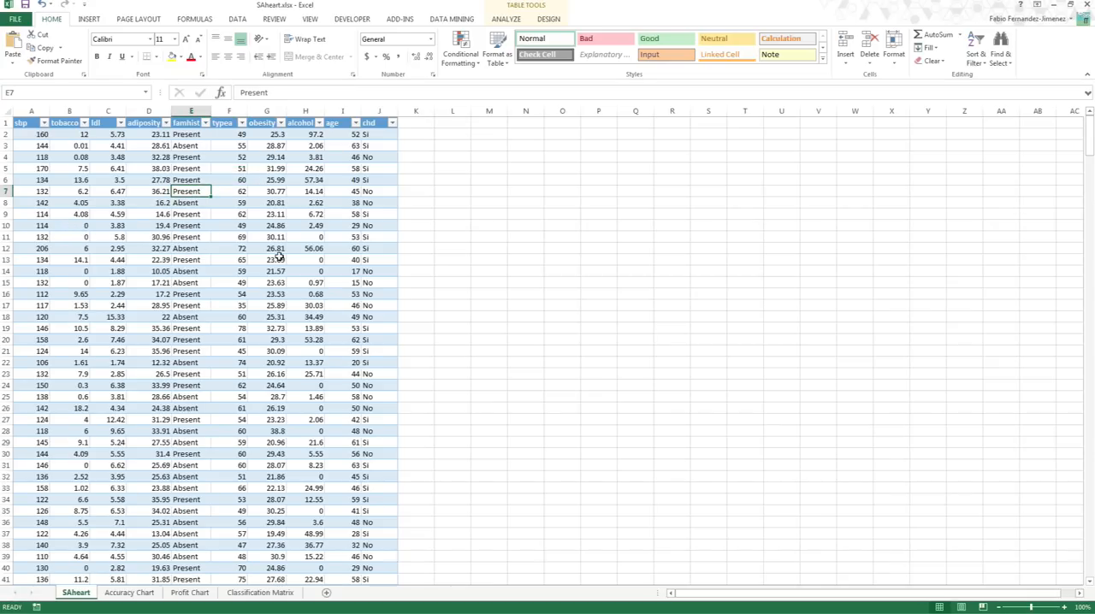
scroll(291, 257, up, 2)
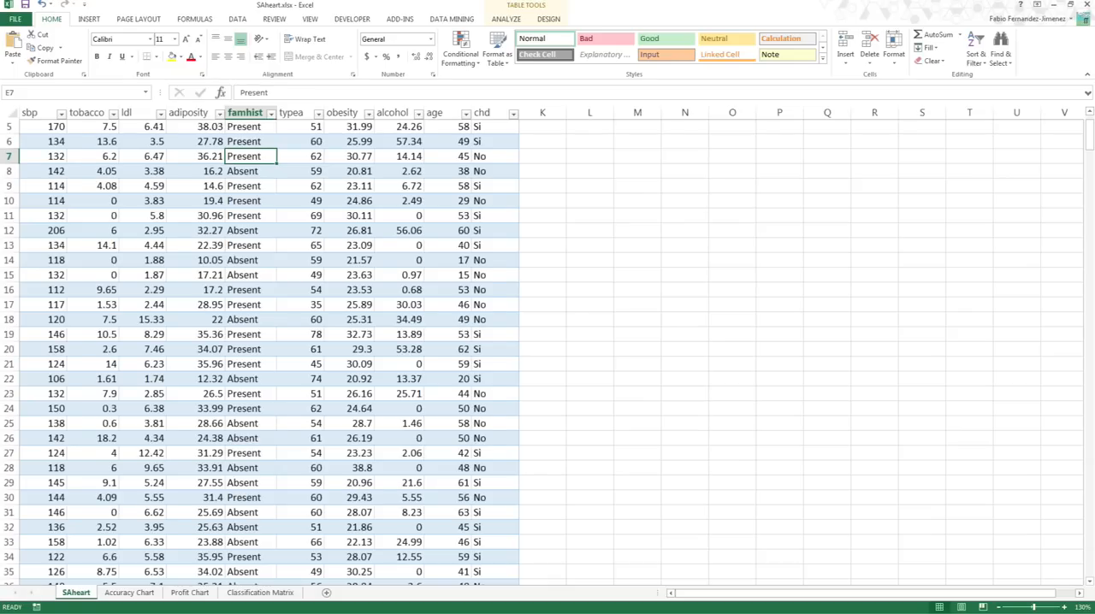
click(47, 277)
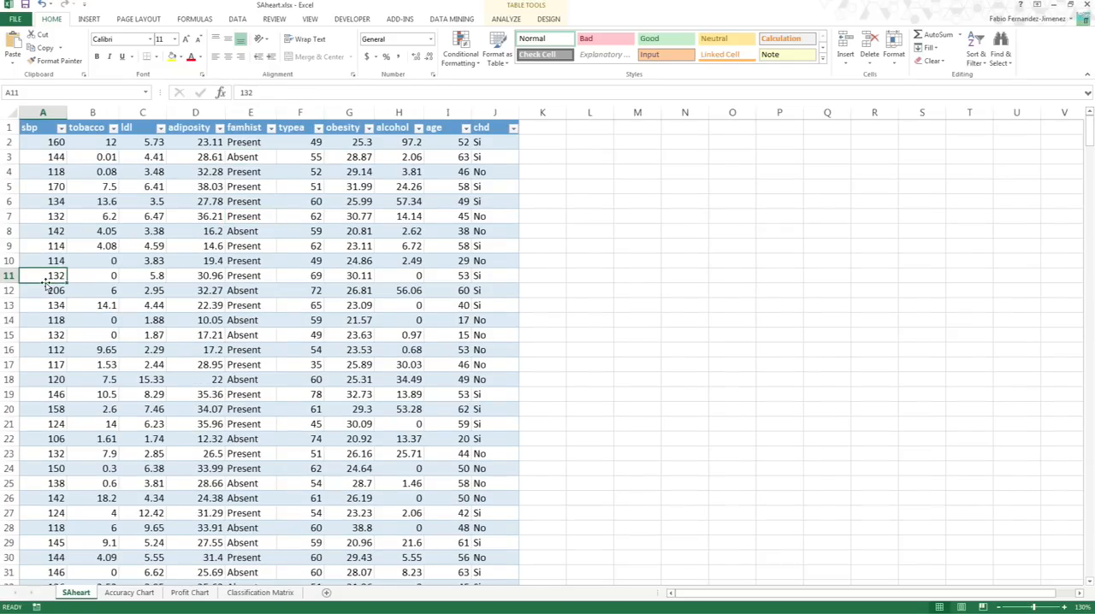
key(ctrl+Down)
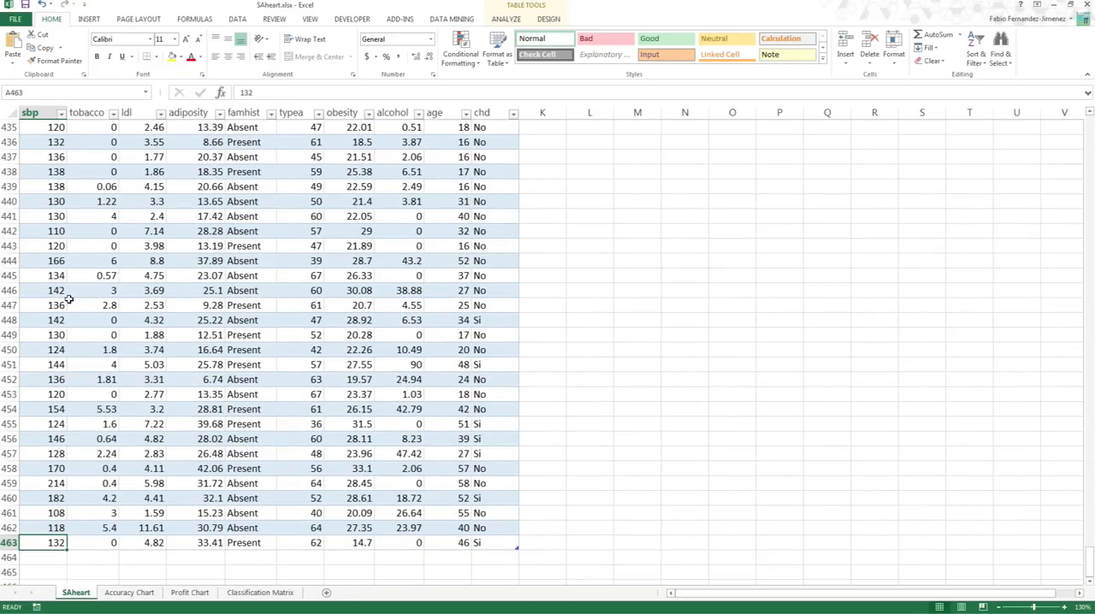
ctrl+scroll(68, 299, up, 2)
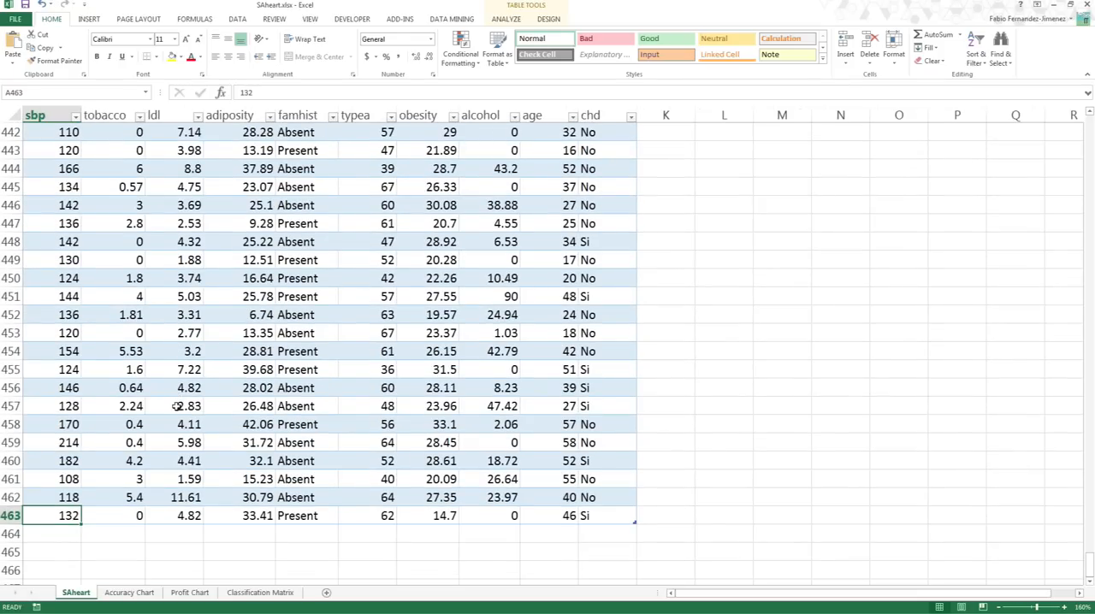
key(ctrl+Up)
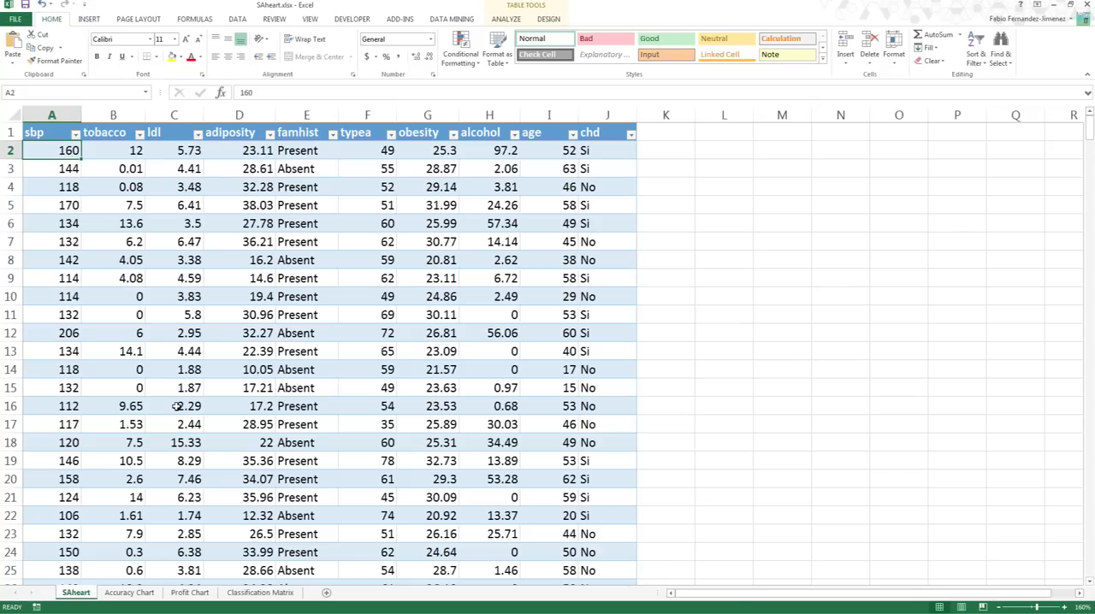
- Start the Sample Data wizard from the SAheart sheet with the Corazon table as the source data
click(314, 282)
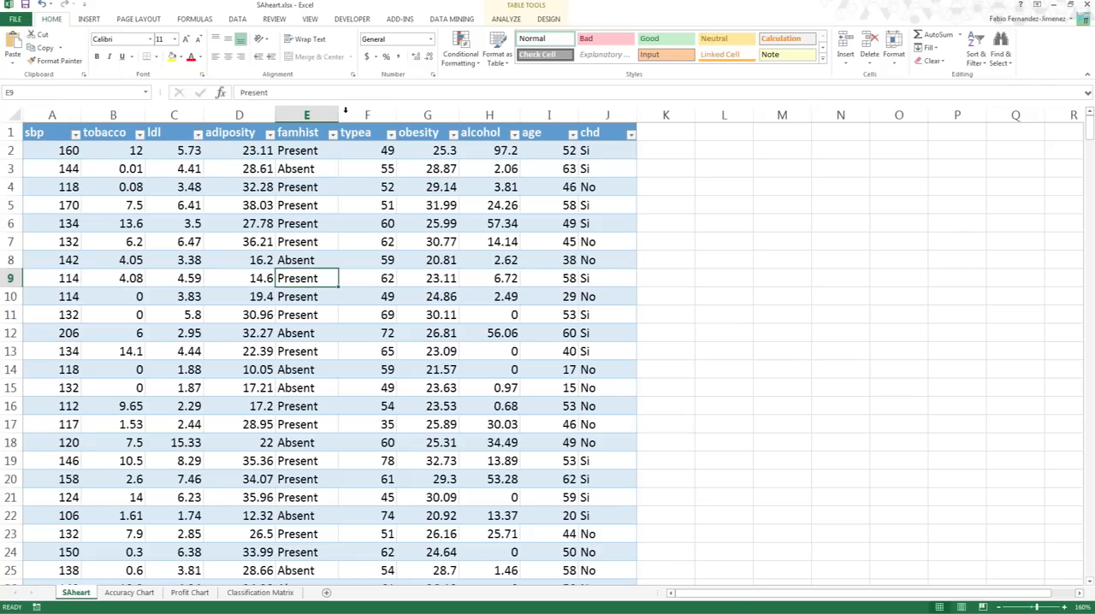
click(451, 20)
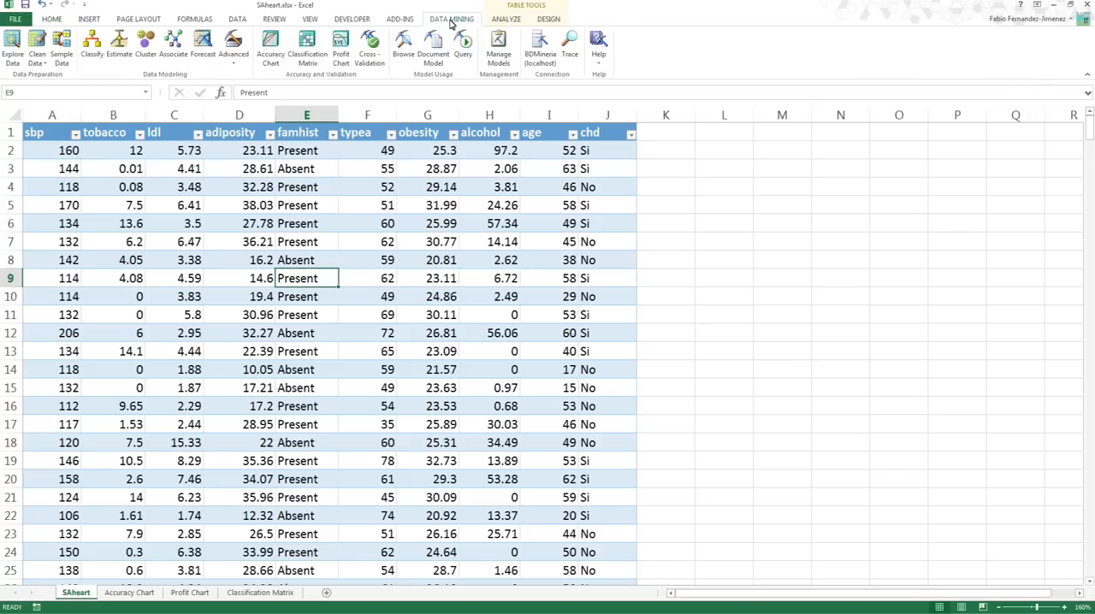
click(62, 60)
click(784, 372)
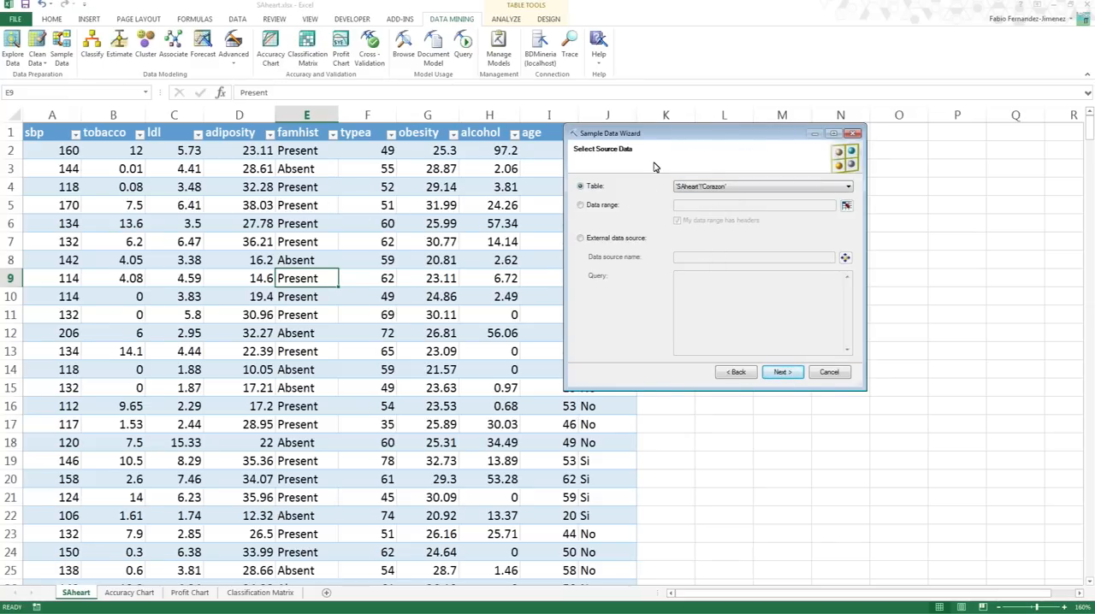
drag(652, 135, 737, 130)
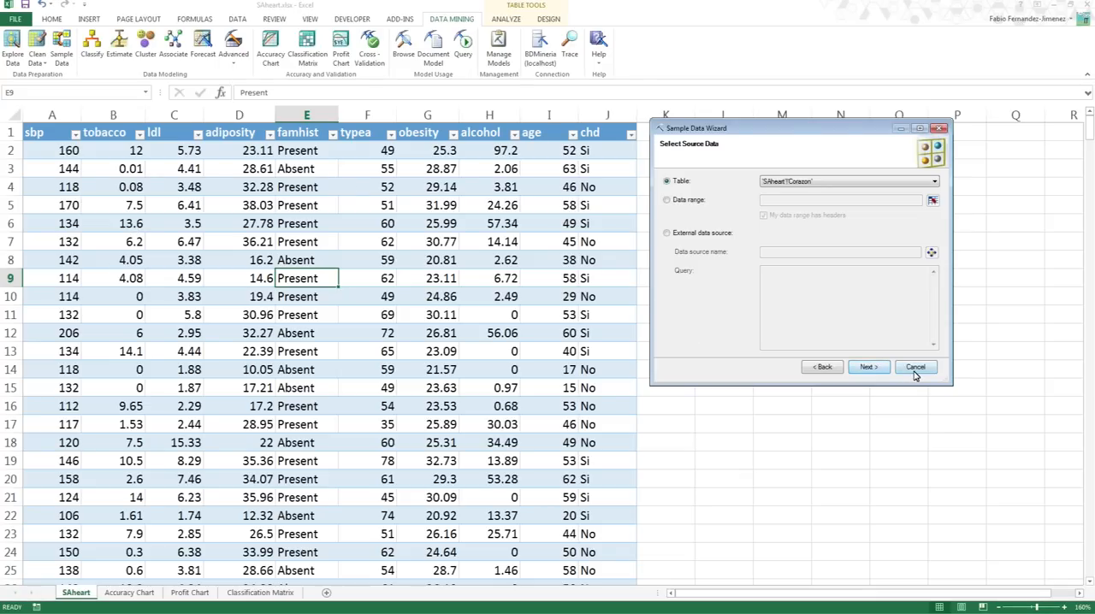
click(874, 369)
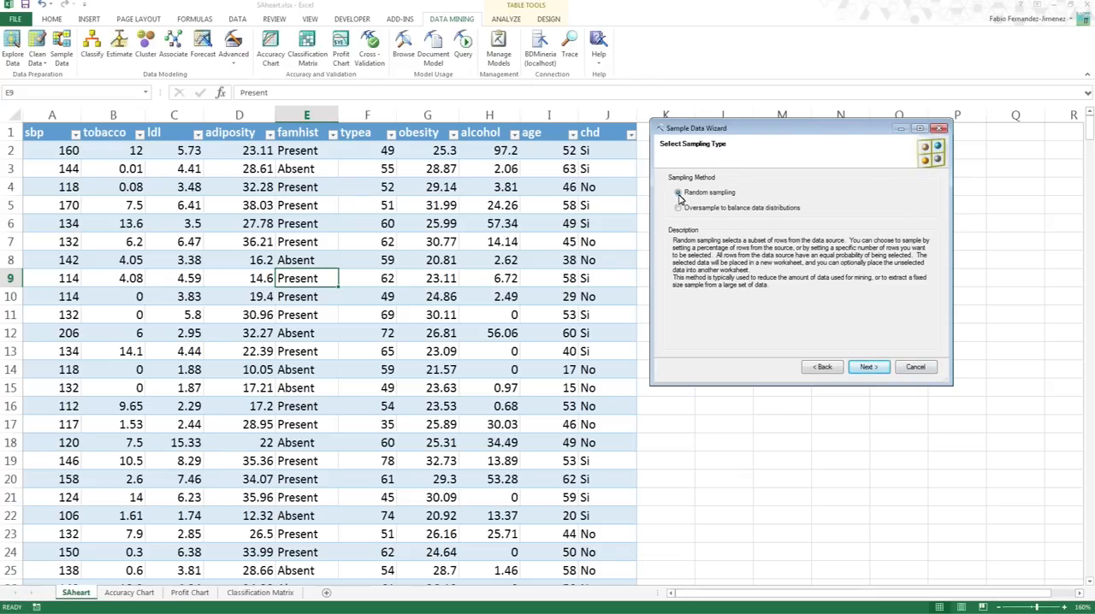
- Compare the oversampling description with random sampling and choose Random sampling as the sampling method
click(733, 208)
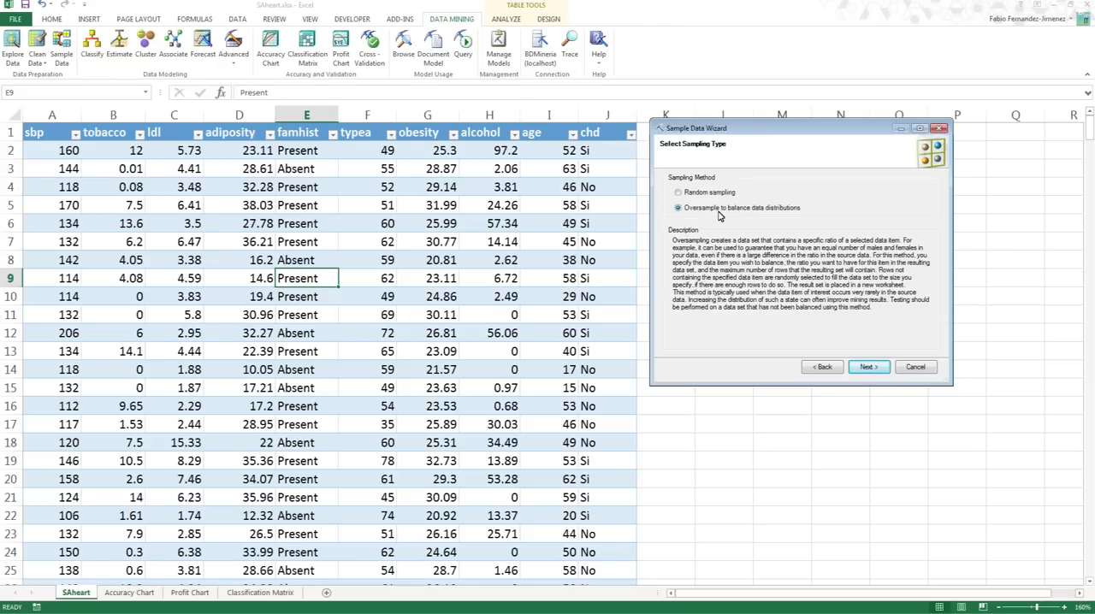
click(717, 196)
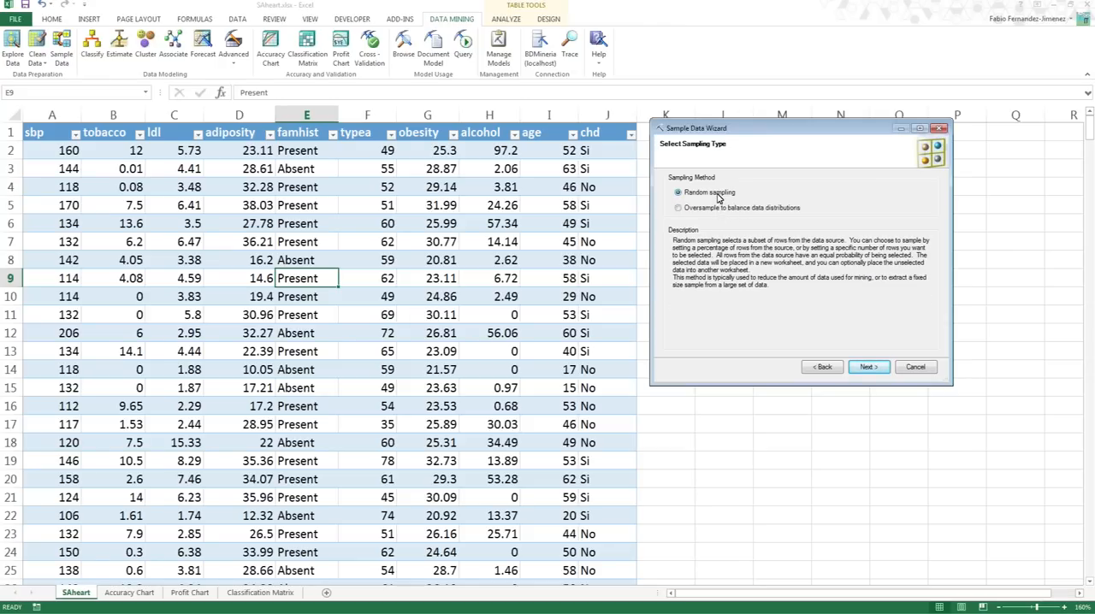
click(869, 367)
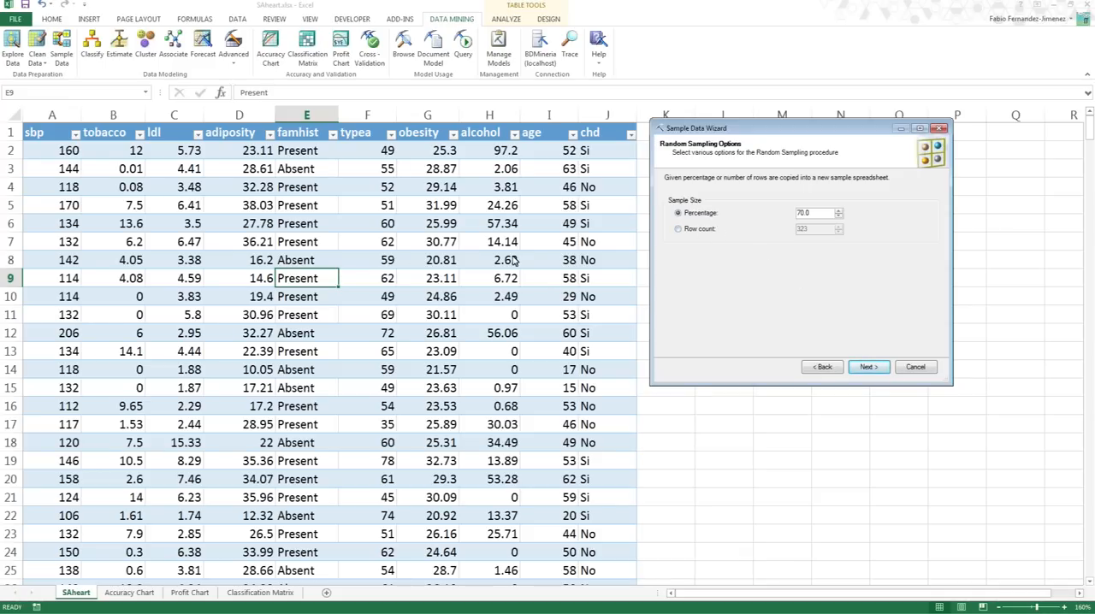
- Define the sample size by percentage at 70.0 instead of by row count
click(24, 215)
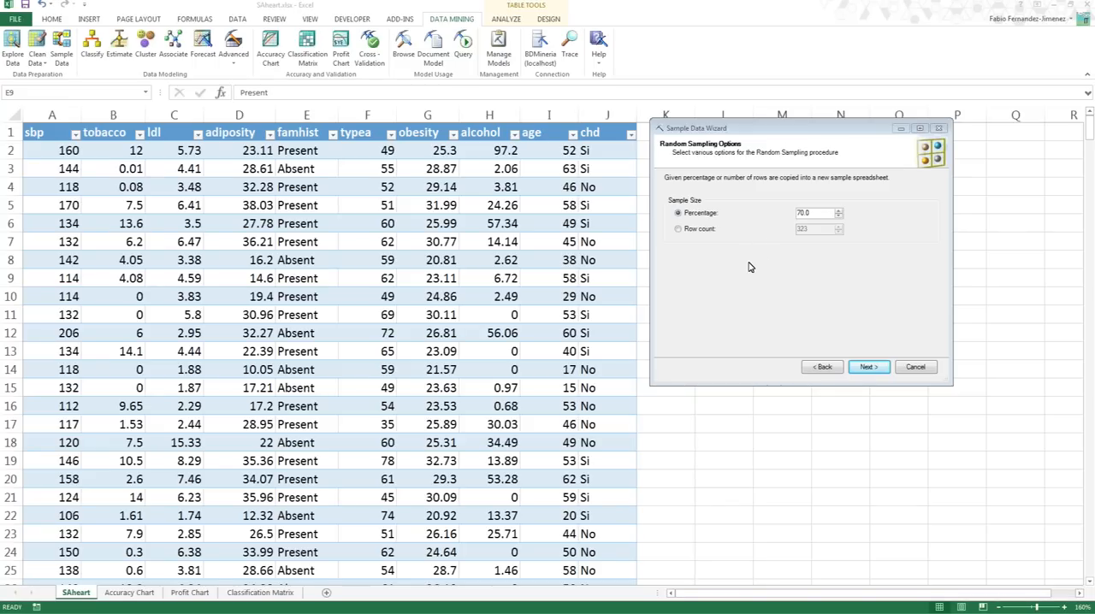
click(700, 230)
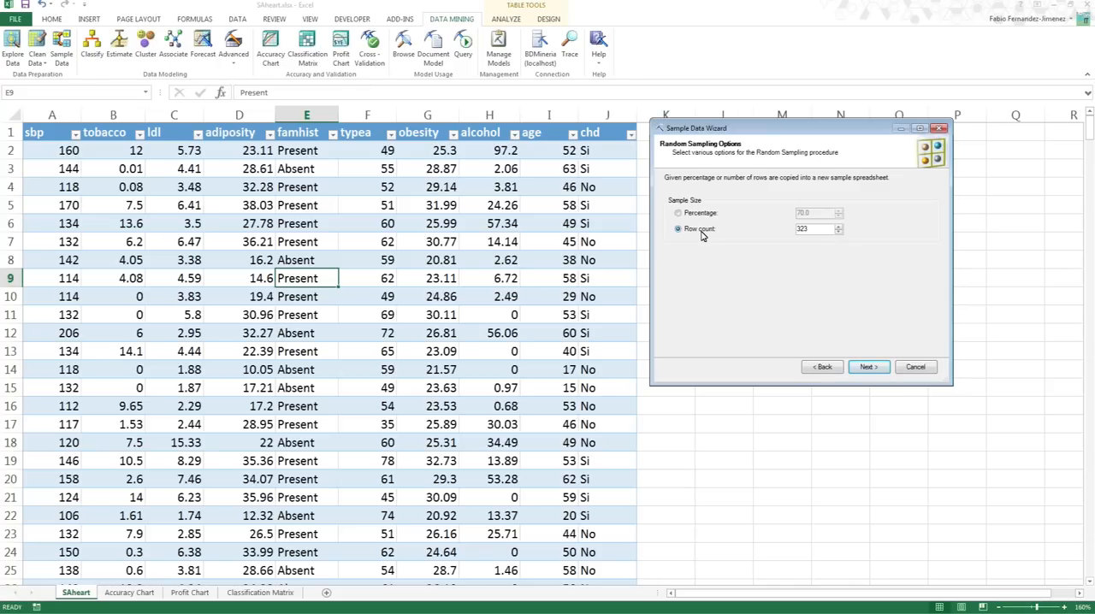
click(700, 214)
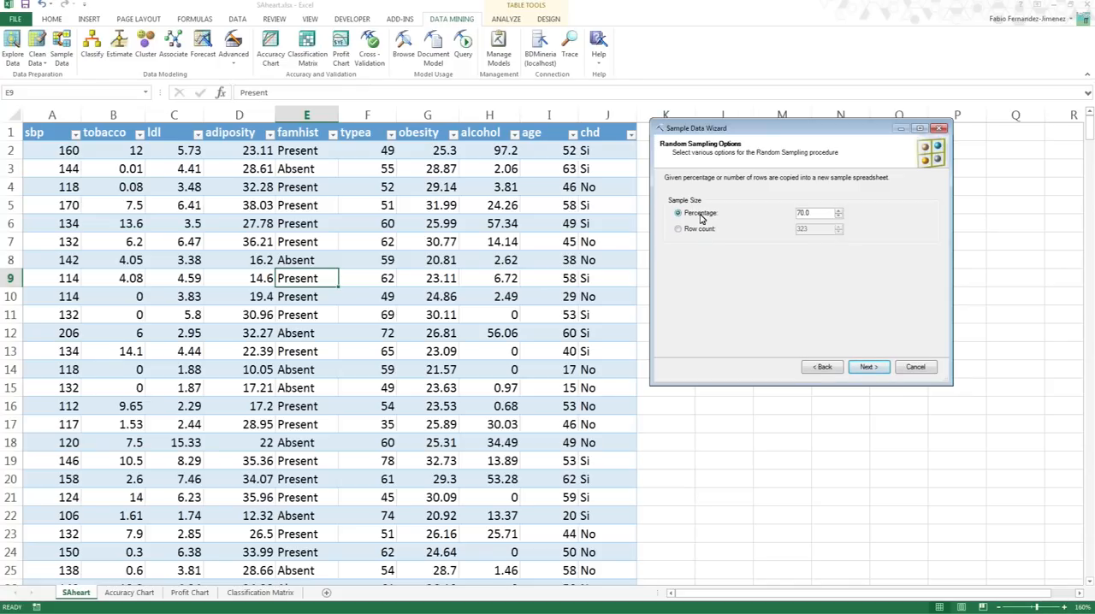
click(870, 368)
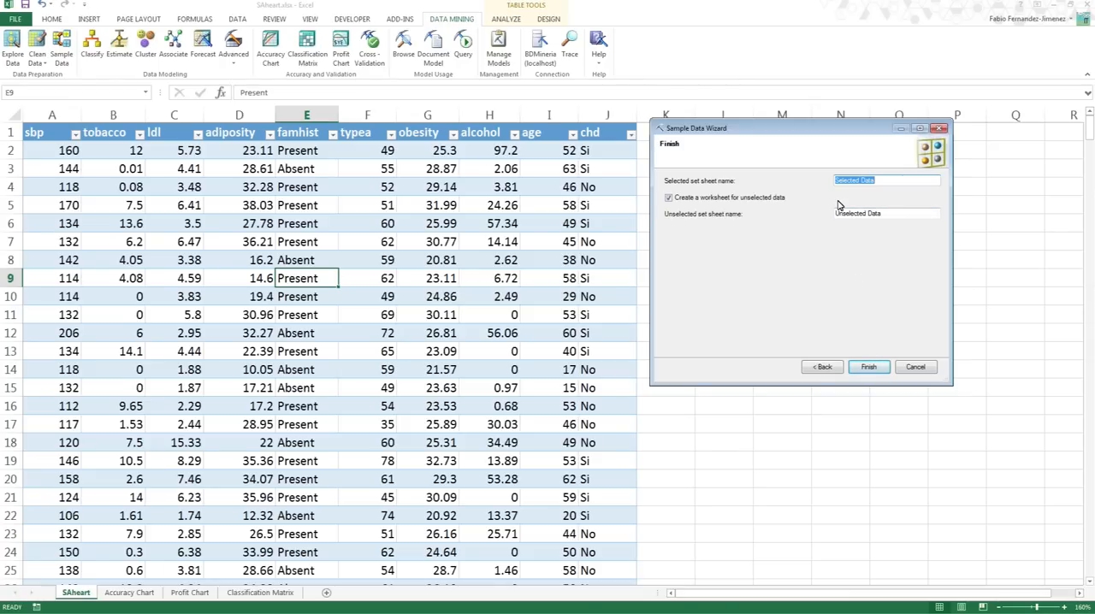
- Keep the sheet names Selected Data and Unselected Data, create a worksheet for the unselected data, and finish the sampling wizard
click(883, 180)
drag(888, 179, 835, 179)
click(855, 213)
click(757, 200)
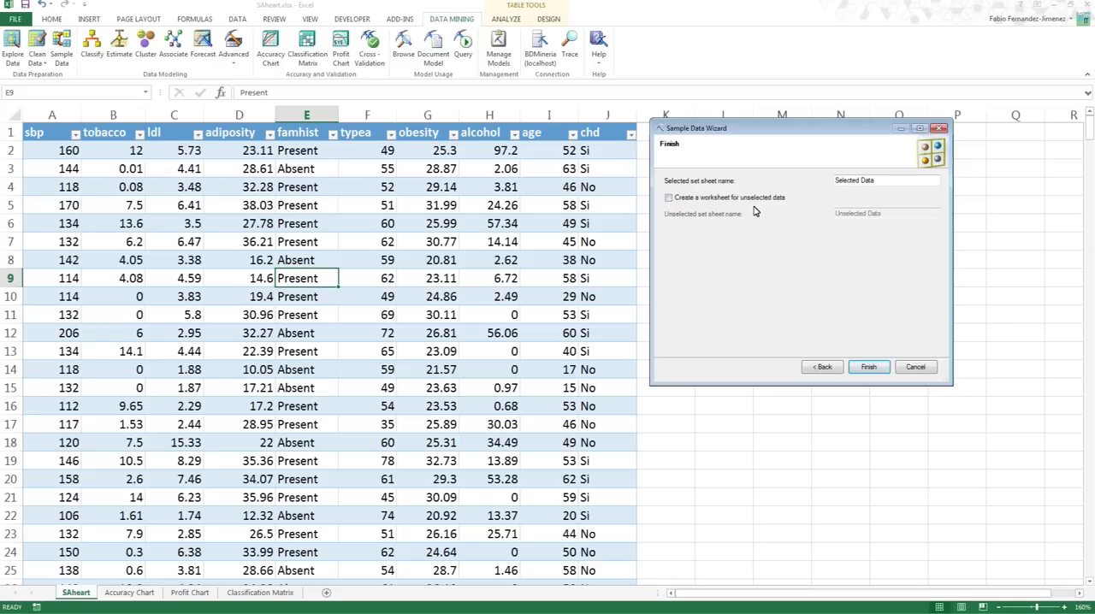
click(752, 199)
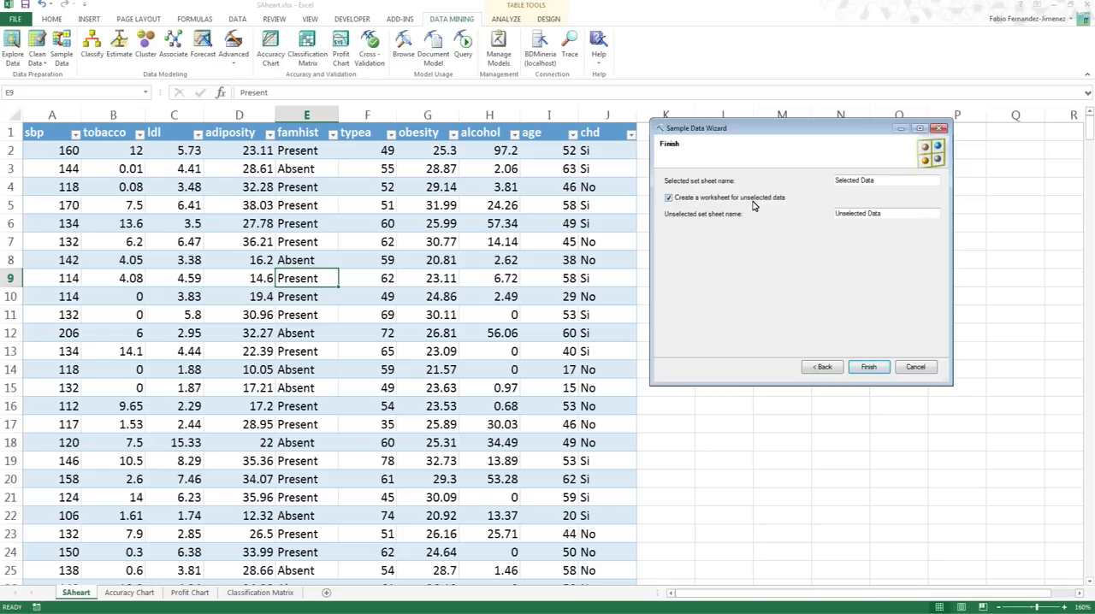
double_click(887, 178)
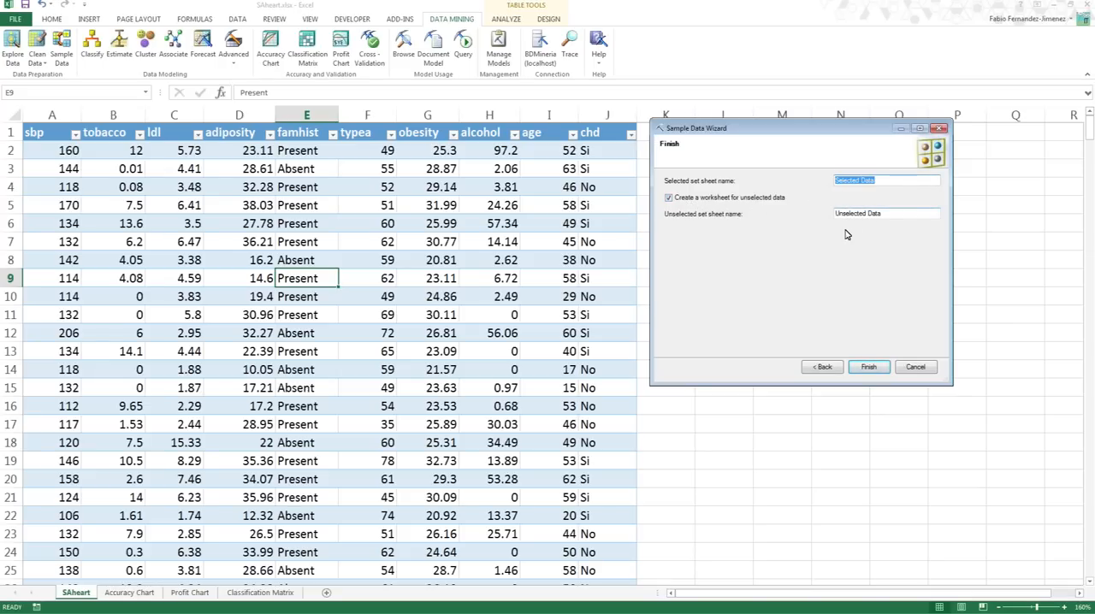
click(875, 179)
double_click(886, 179)
click(892, 180)
drag(894, 213, 841, 218)
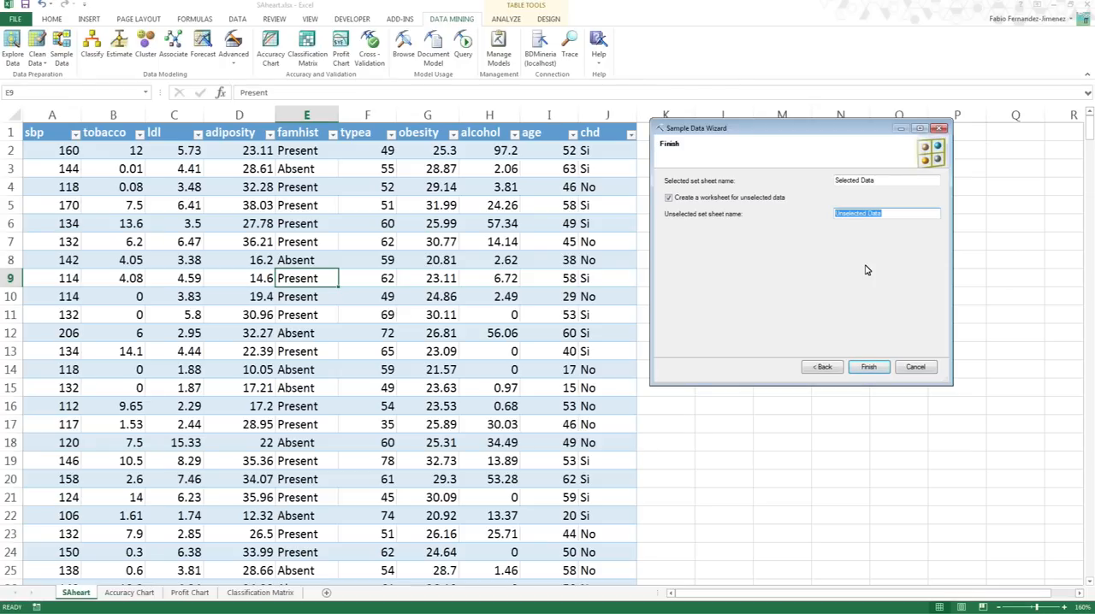
click(869, 367)
click(868, 367)
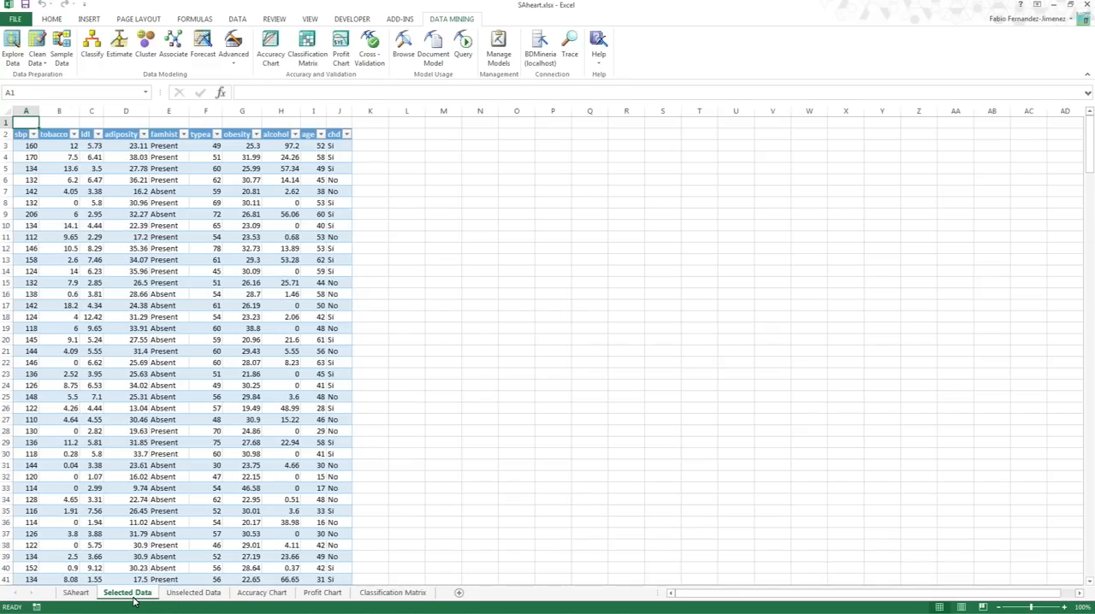
- Compare the two generated sample sheets and check how many rows the sbp column holds in the Selected Data sheet
click(190, 593)
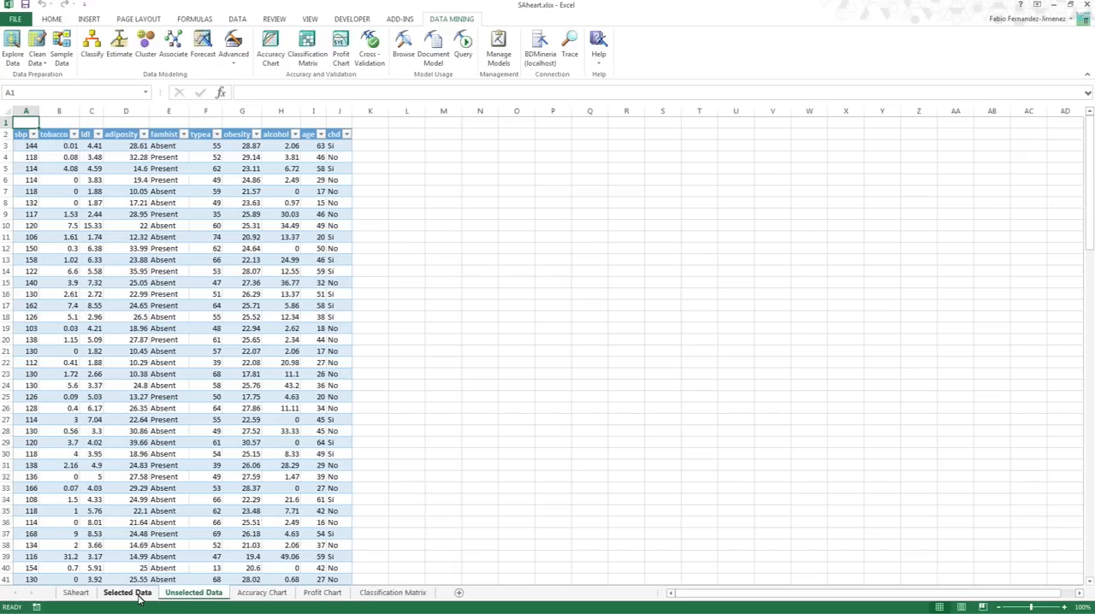
click(137, 593)
click(21, 143)
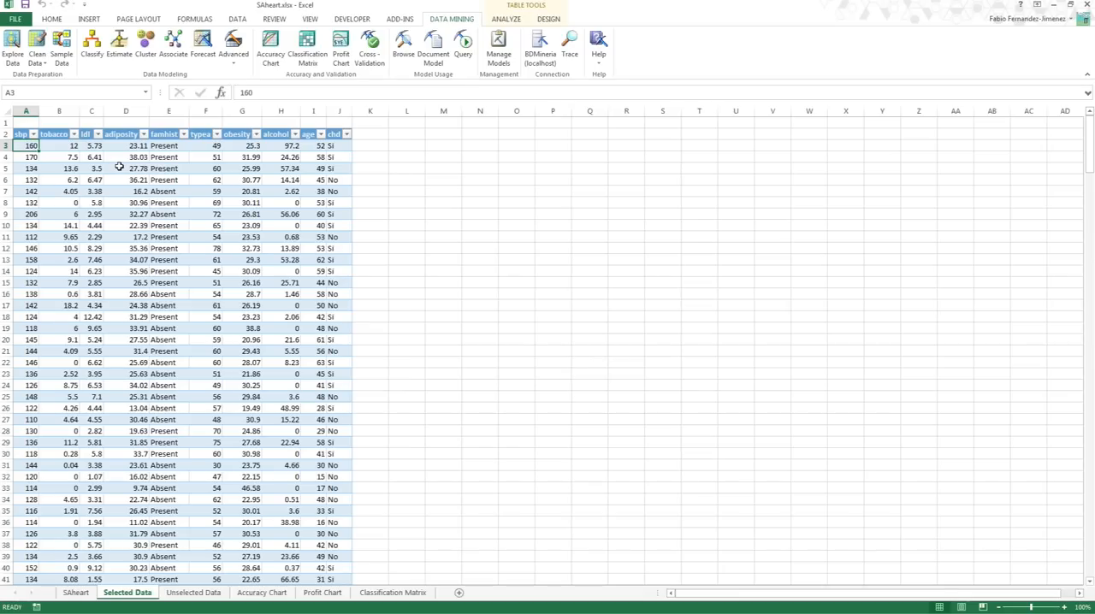
key(shift+Down)
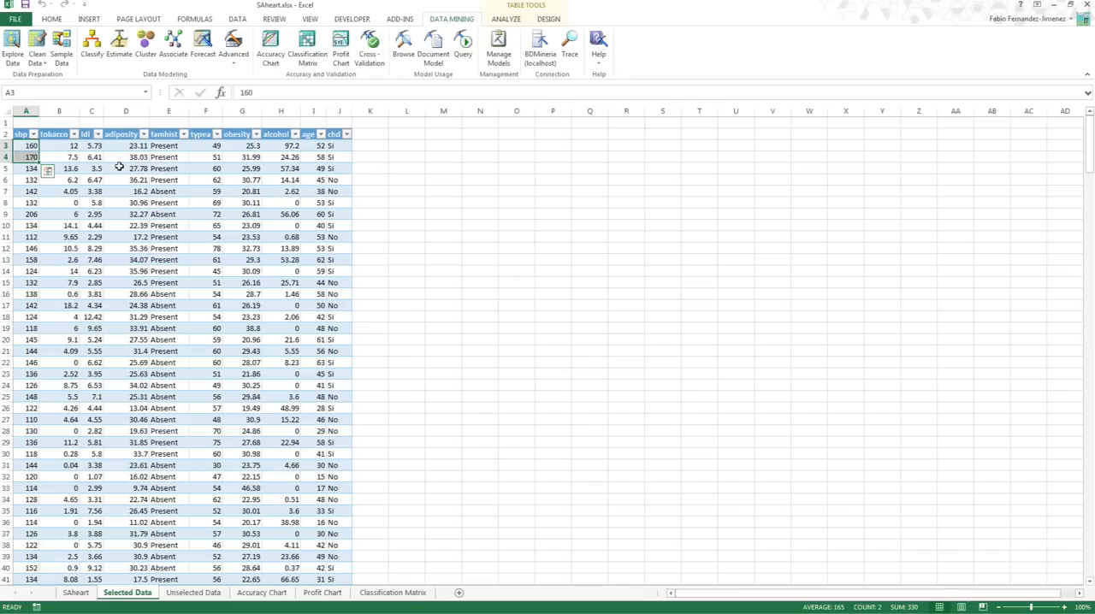
key(ctrl+shift+Down)
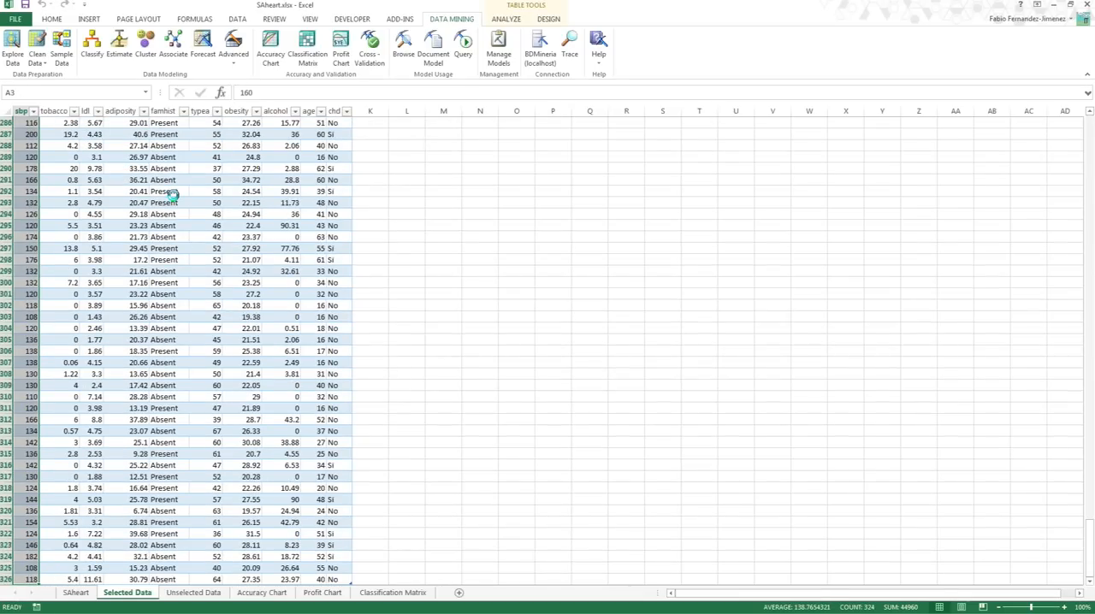
scroll(179, 210, down, 8)
scroll(203, 247, up, 3)
scroll(240, 288, up, 7)
scroll(248, 296, down, 3)
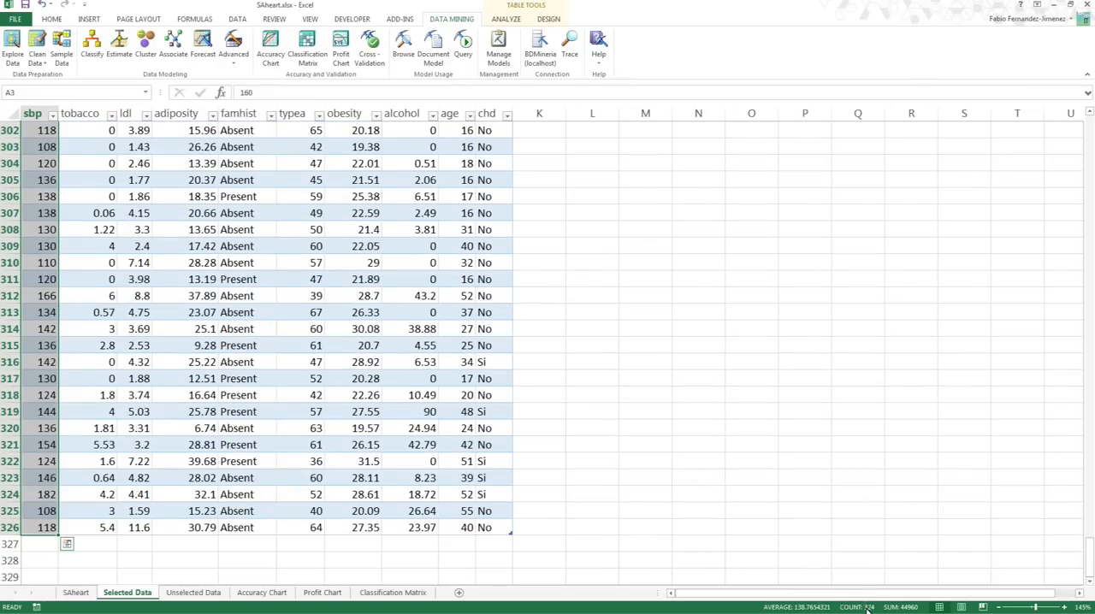
click(620, 199)
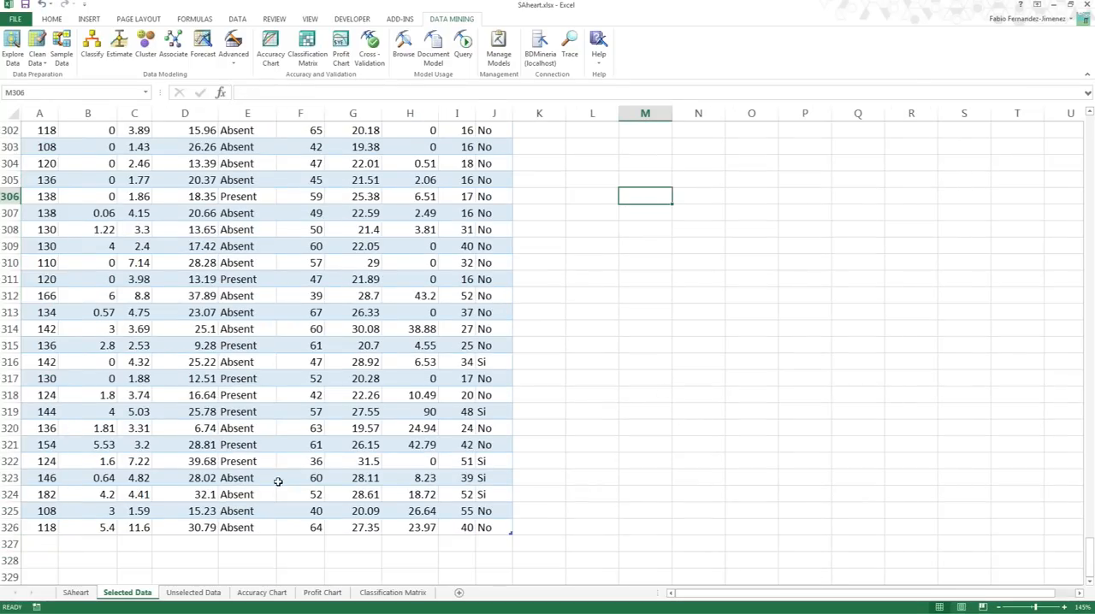
- Go to the end of the SAheart table and calculate the sampled proportion in cell L444 as 324/462
click(76, 595)
click(49, 552)
key(ctrl+Down)
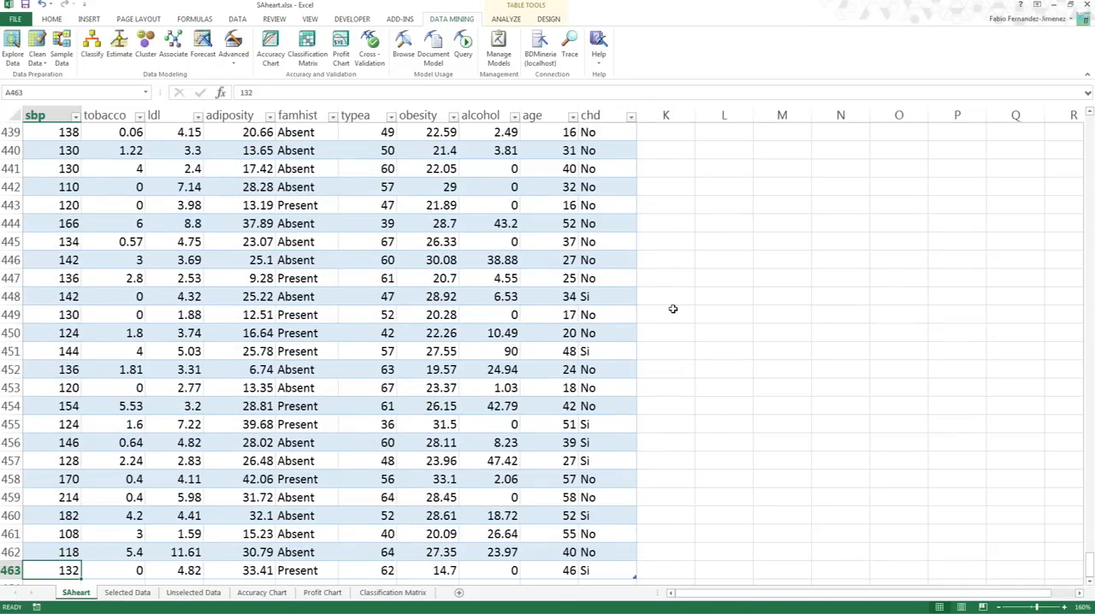
click(726, 219)
text(+23)
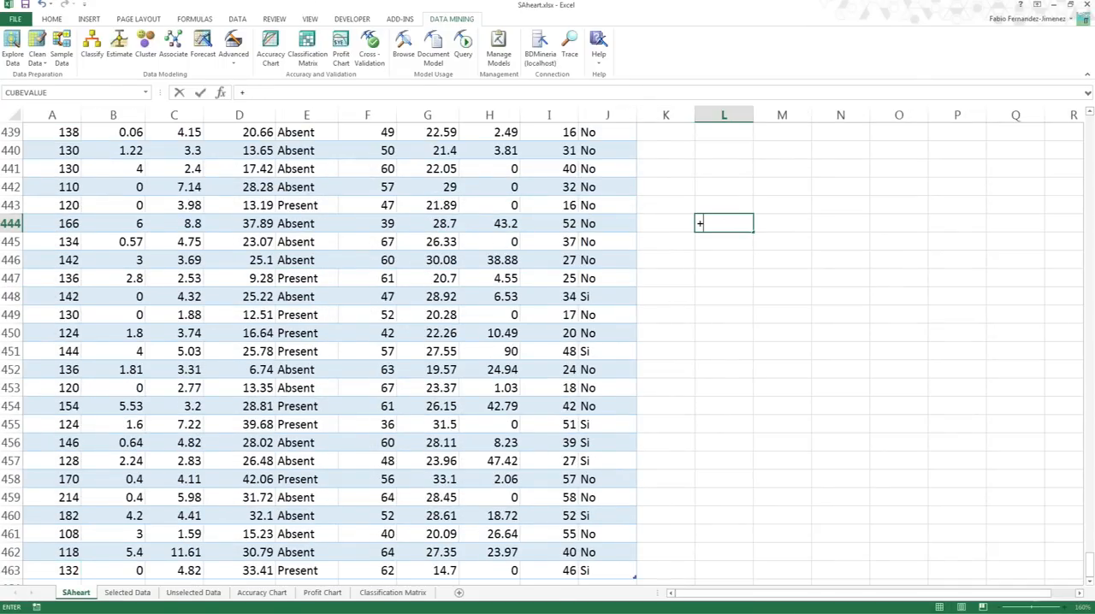
key(BackSpace)
key(BackSpace)
key(BackSpace)
text(+324/462)
key(Return)
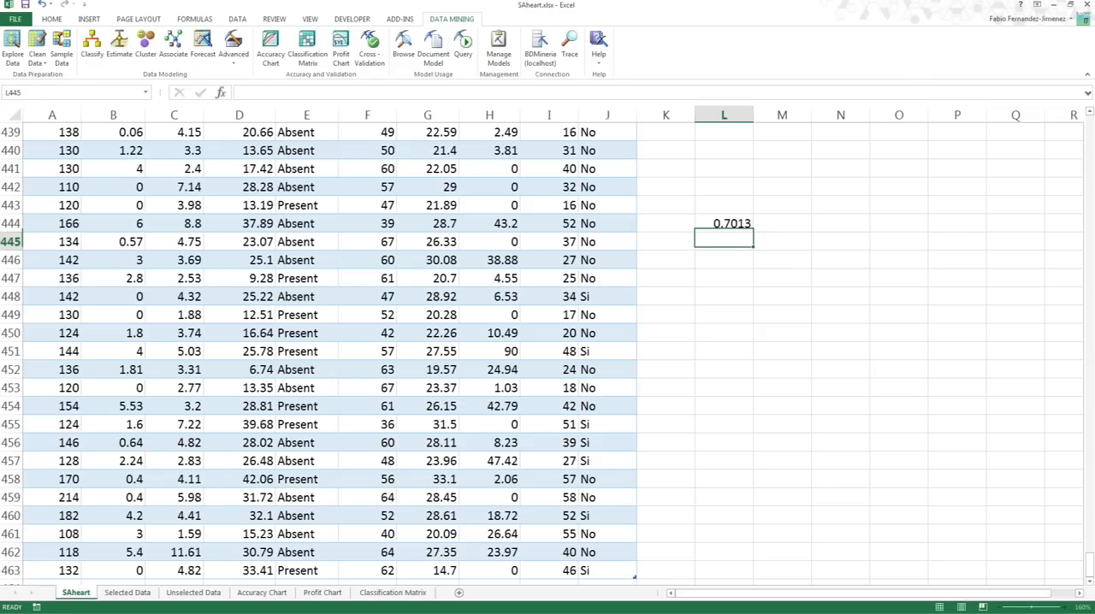
- Format cell L444 on the SAheart sheet as a percentage
key(Up)
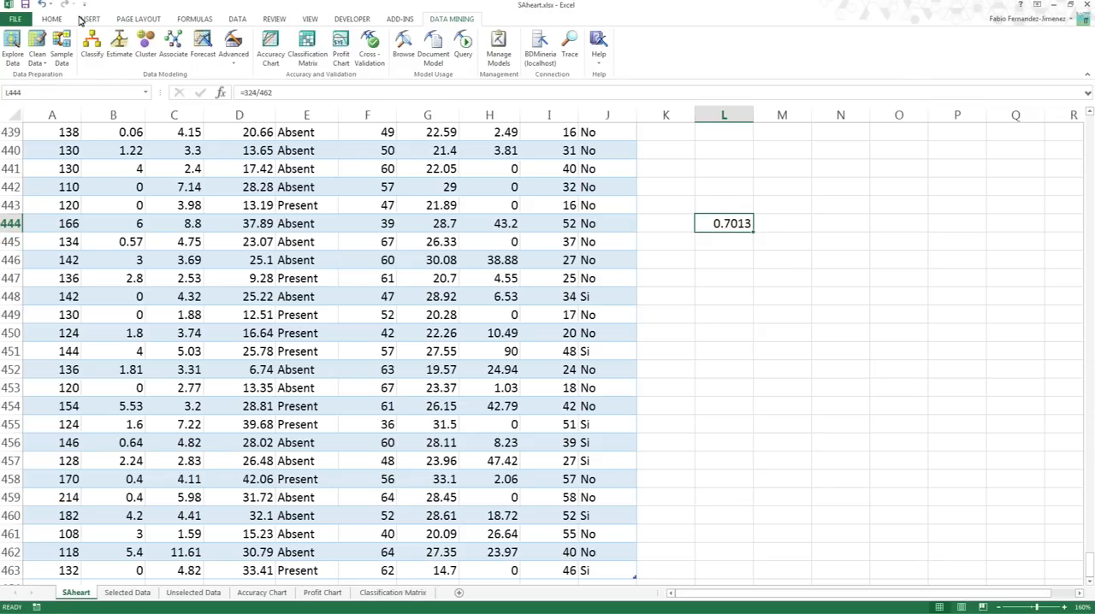
click(51, 19)
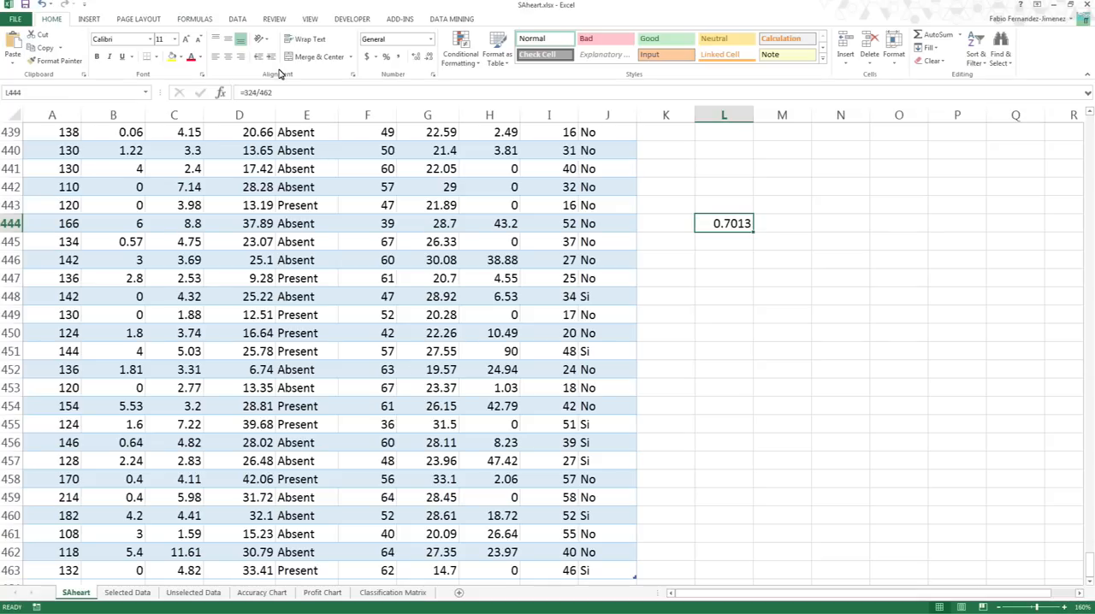
click(386, 57)
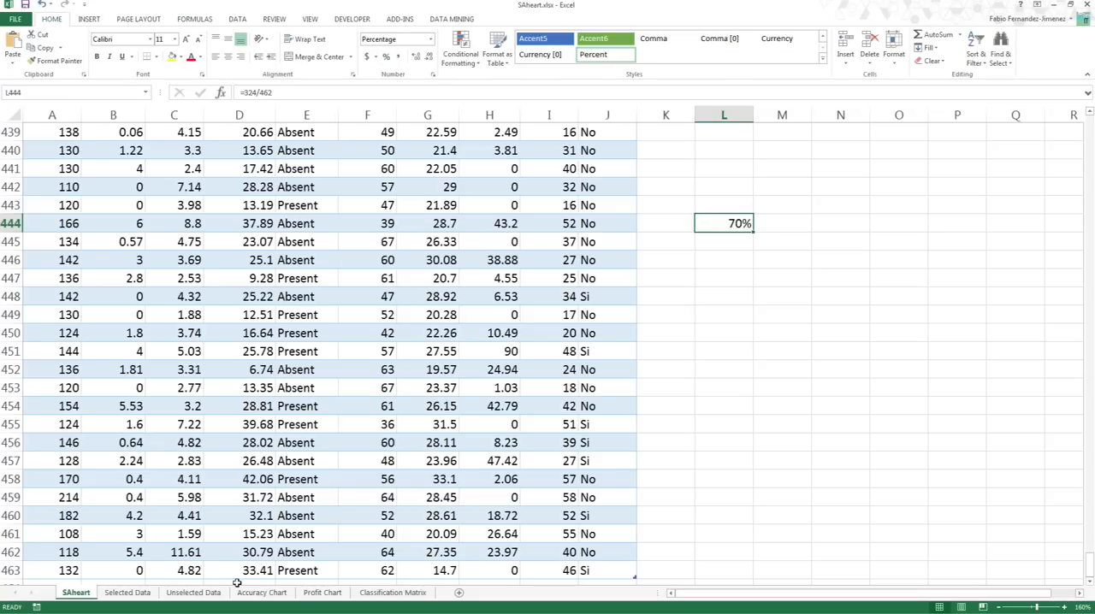
- Check how many rows the sbp column holds in the Unselected Data sheet and return to the table's beginning
click(193, 593)
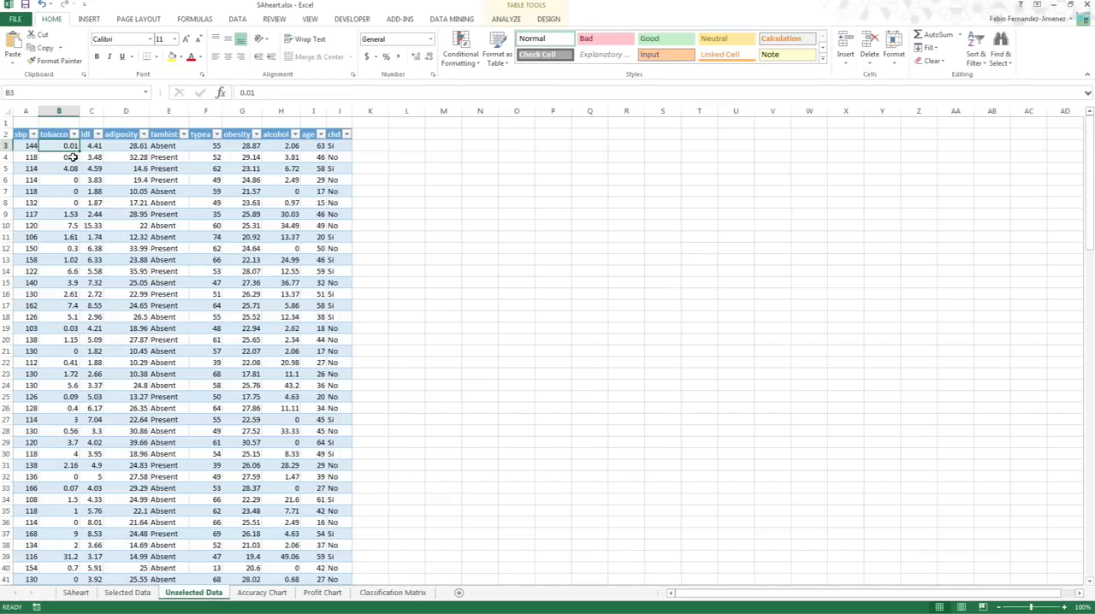
key(ctrl+shift+End)
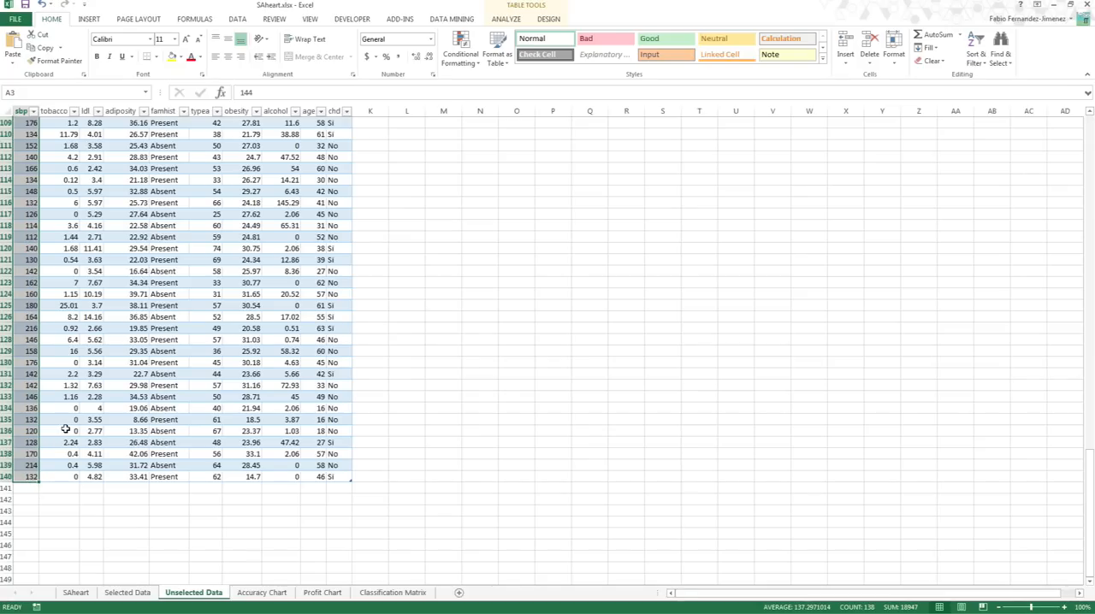
scroll(66, 430, up, 13)
scroll(130, 310, up, 18)
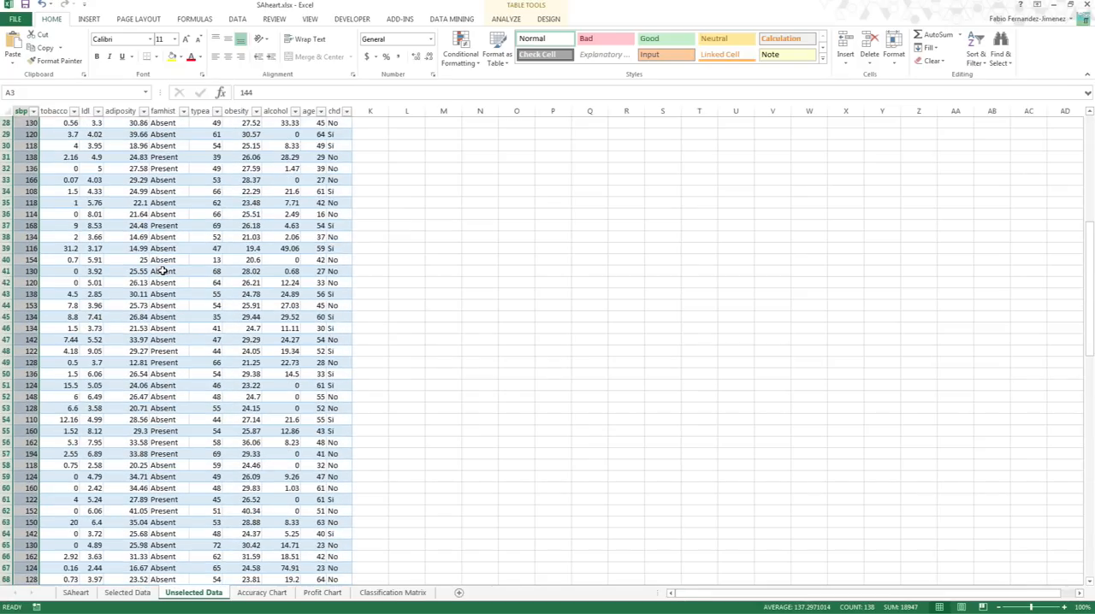
scroll(196, 177, up, 5)
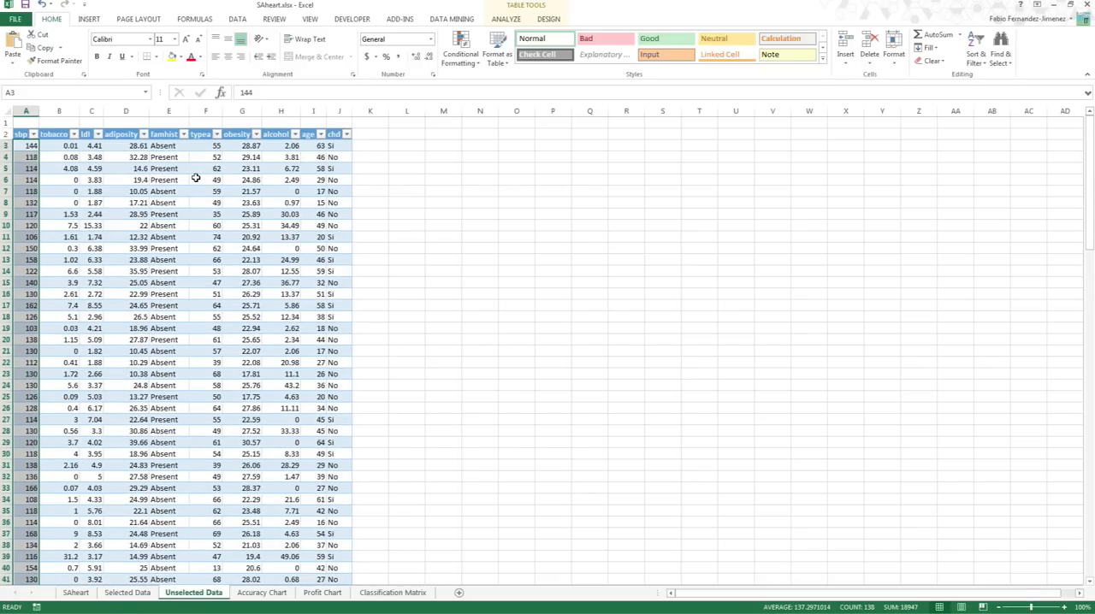
click(167, 179)
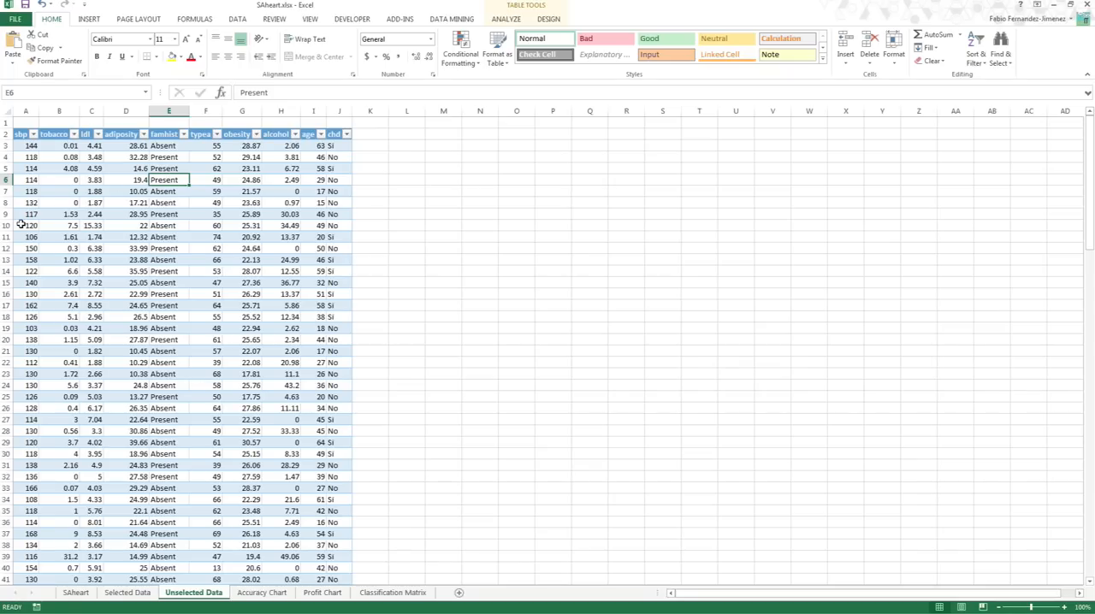
key(alt+Tab)
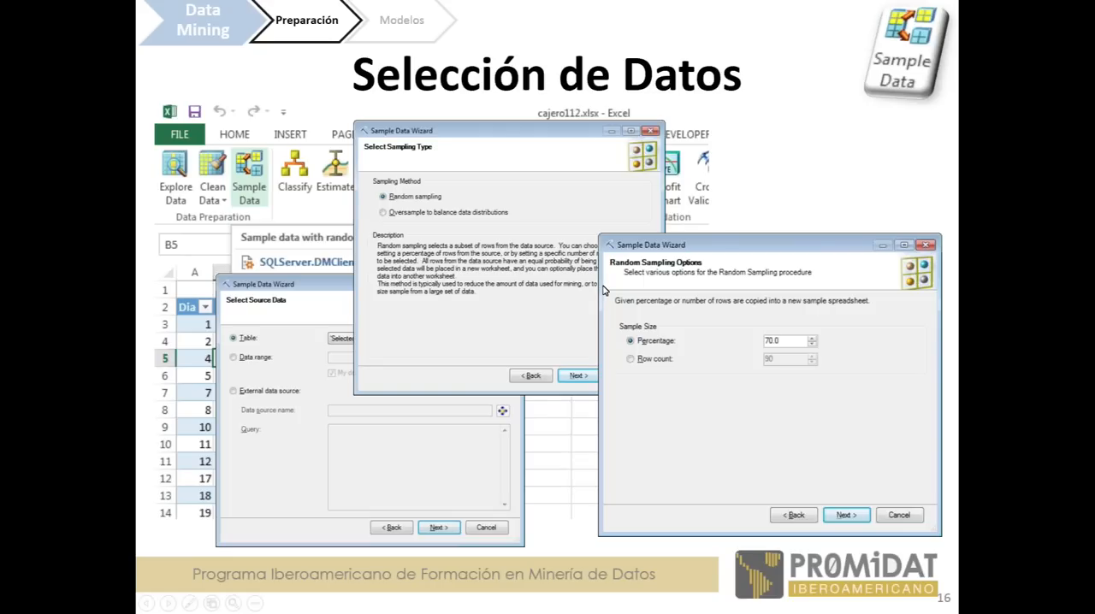
click(603, 290)
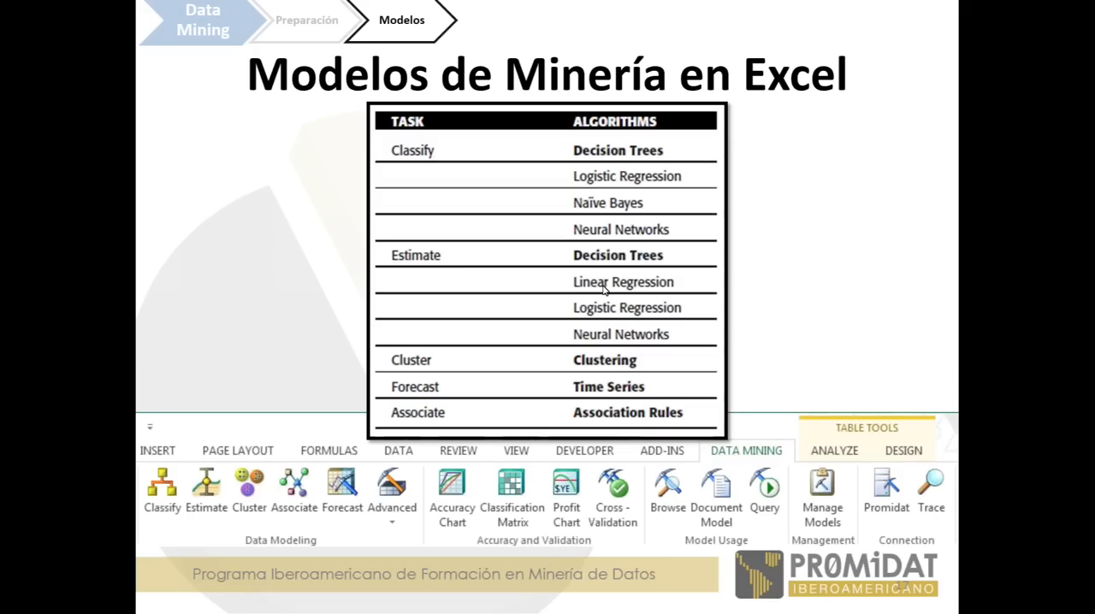
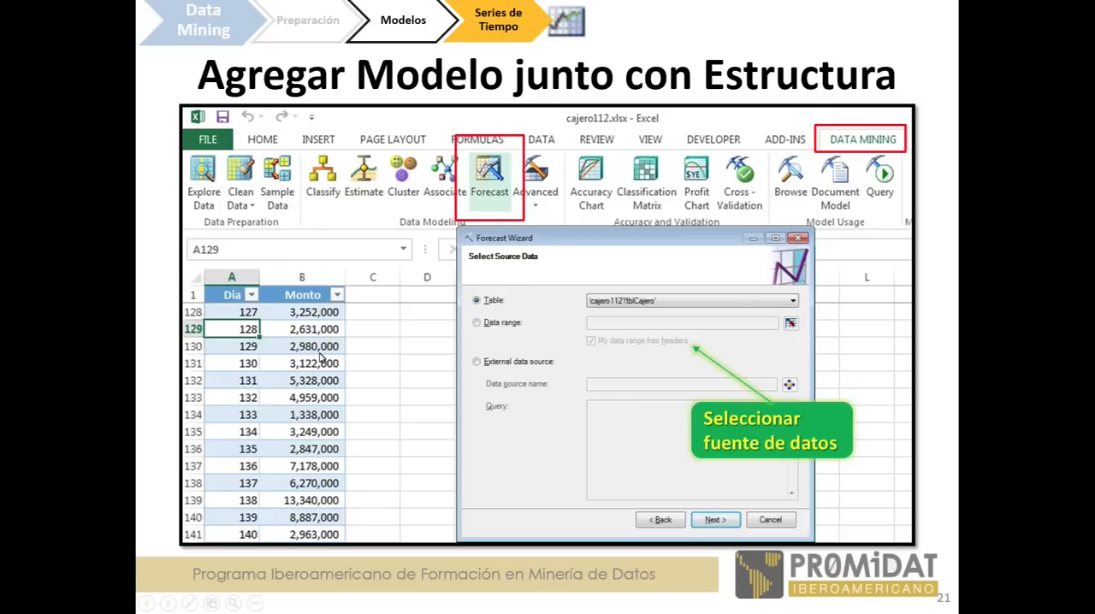
click(129, 446)
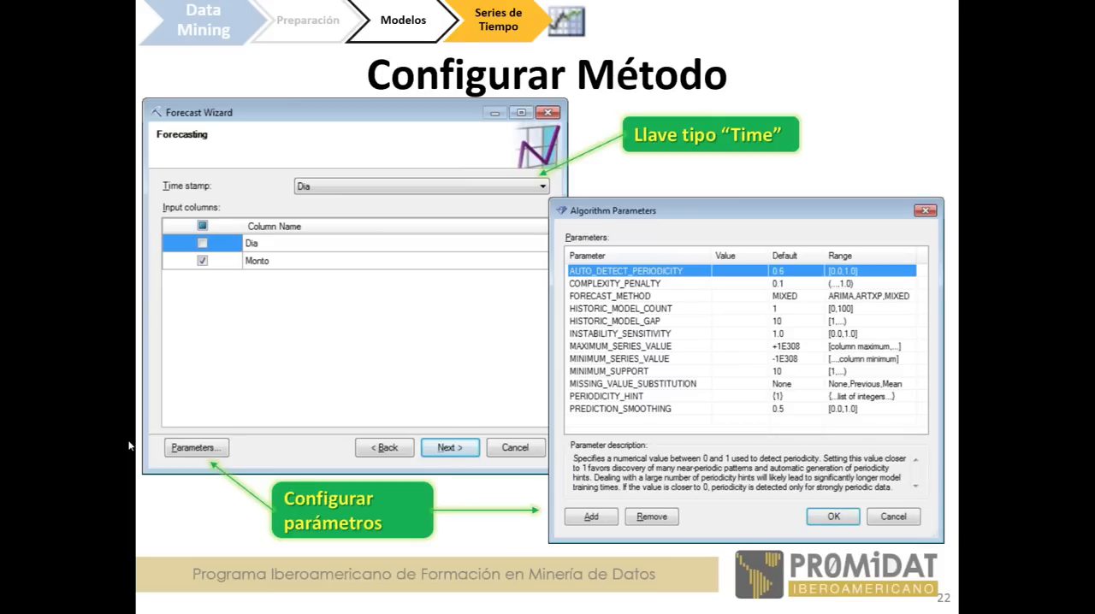
key(Right)
key(Left)
key(Left)
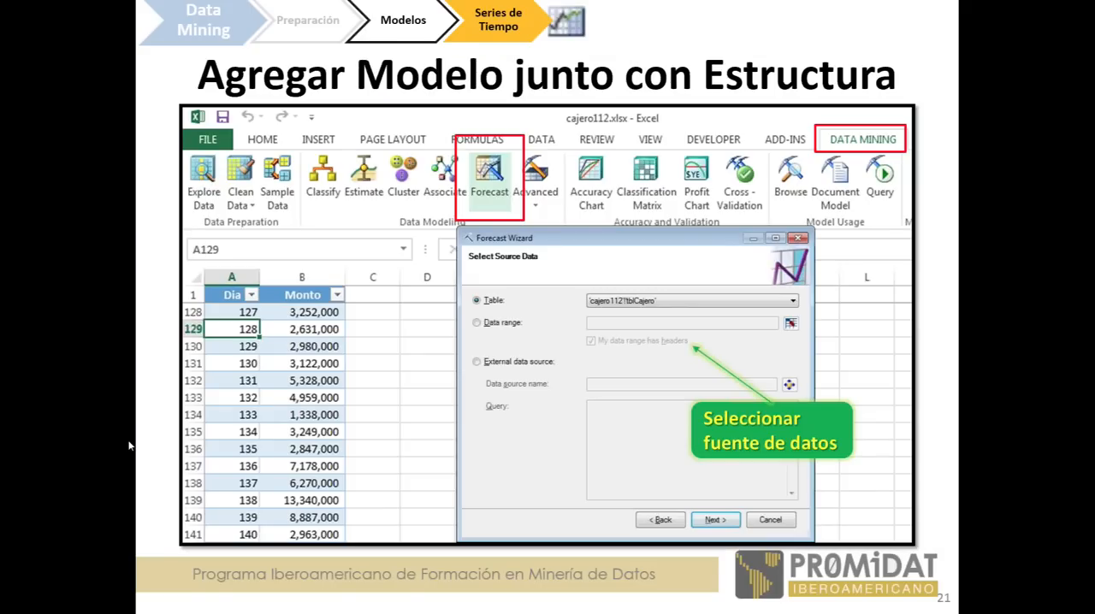
- Switch to the cajero112 workbook in Excel, select cell C2 in the Monto2 column and look over the advanced data modeling commands
key(alt+Tab)
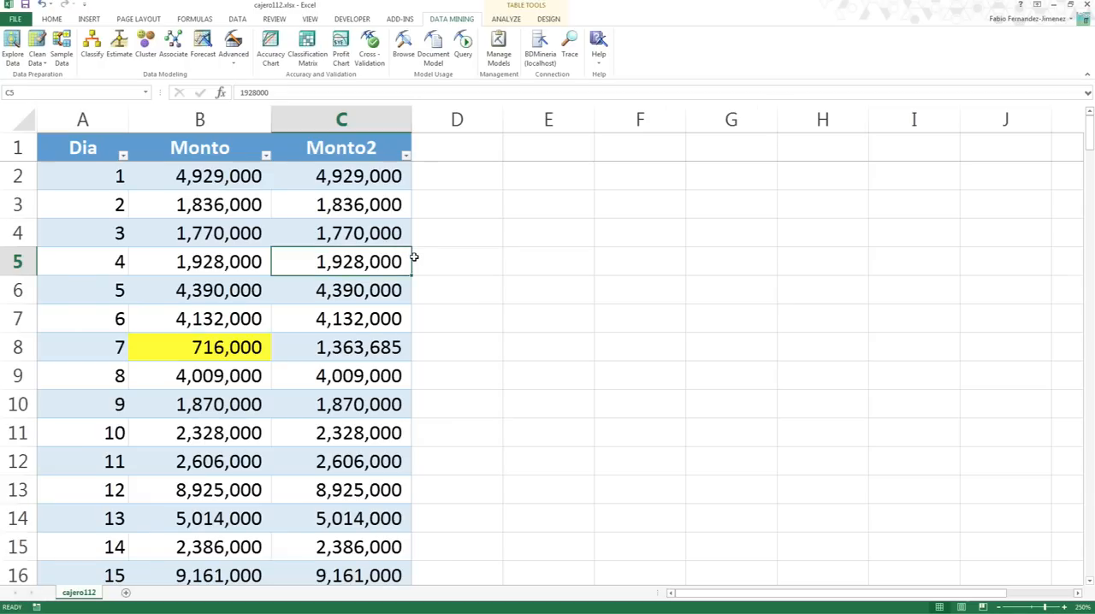
click(352, 181)
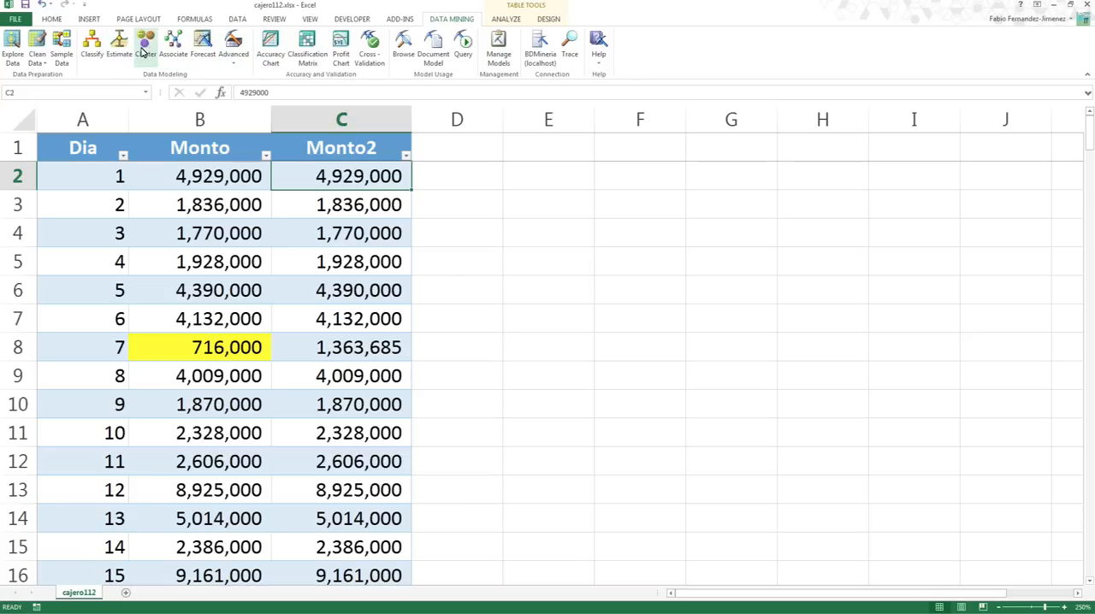
click(234, 62)
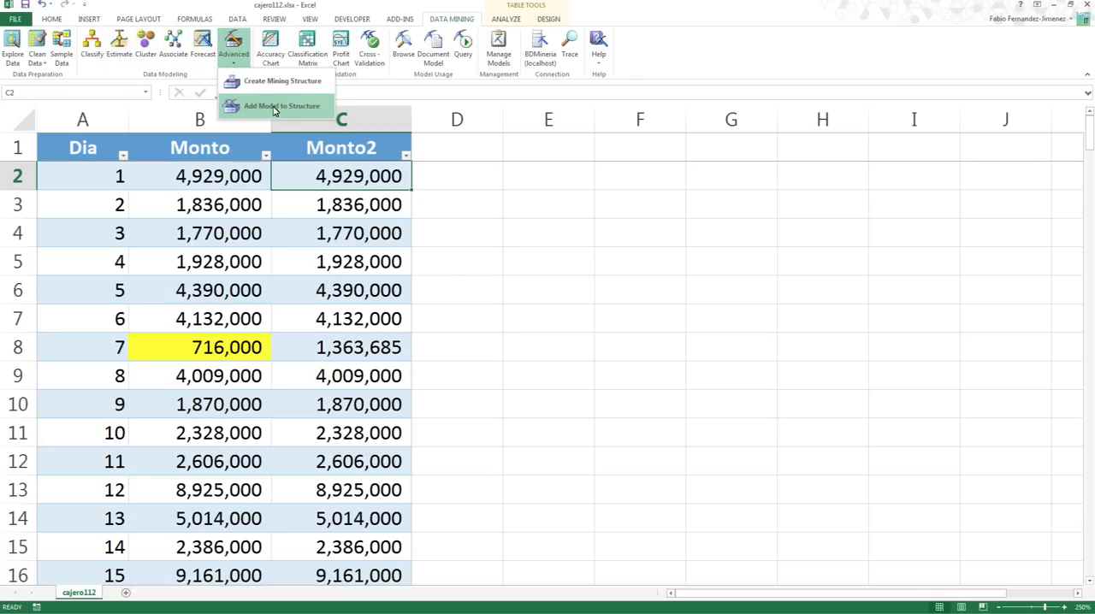
click(237, 65)
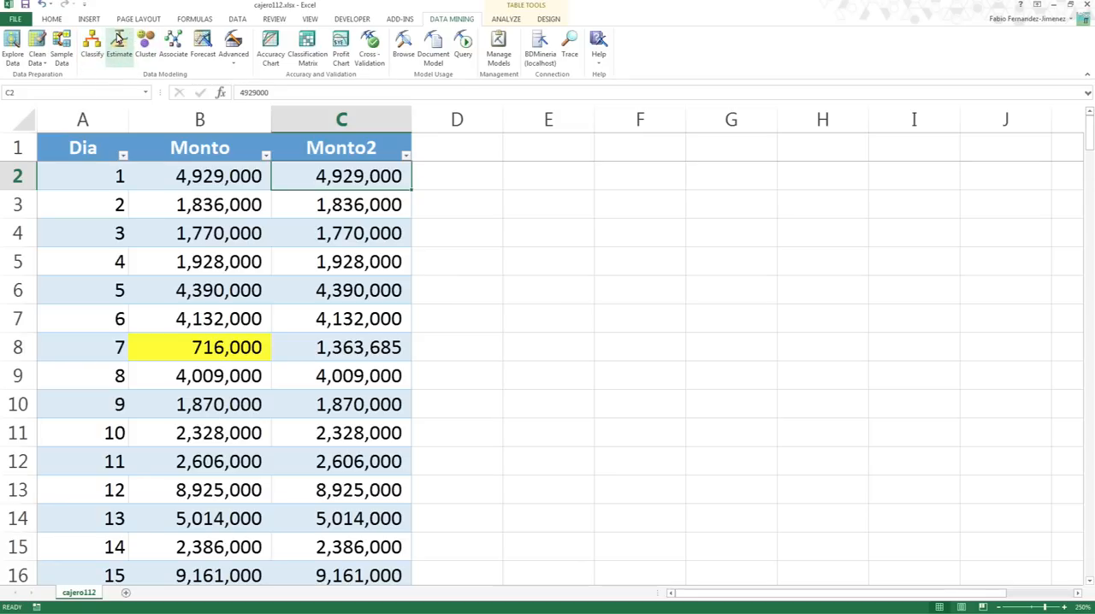
click(146, 51)
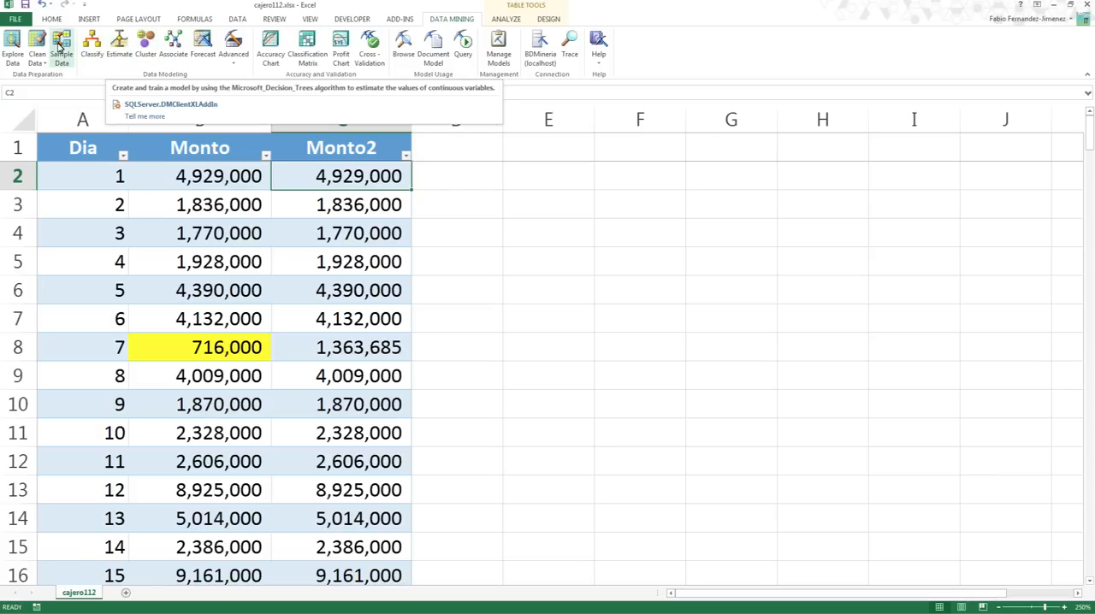
key(alt+Tab)
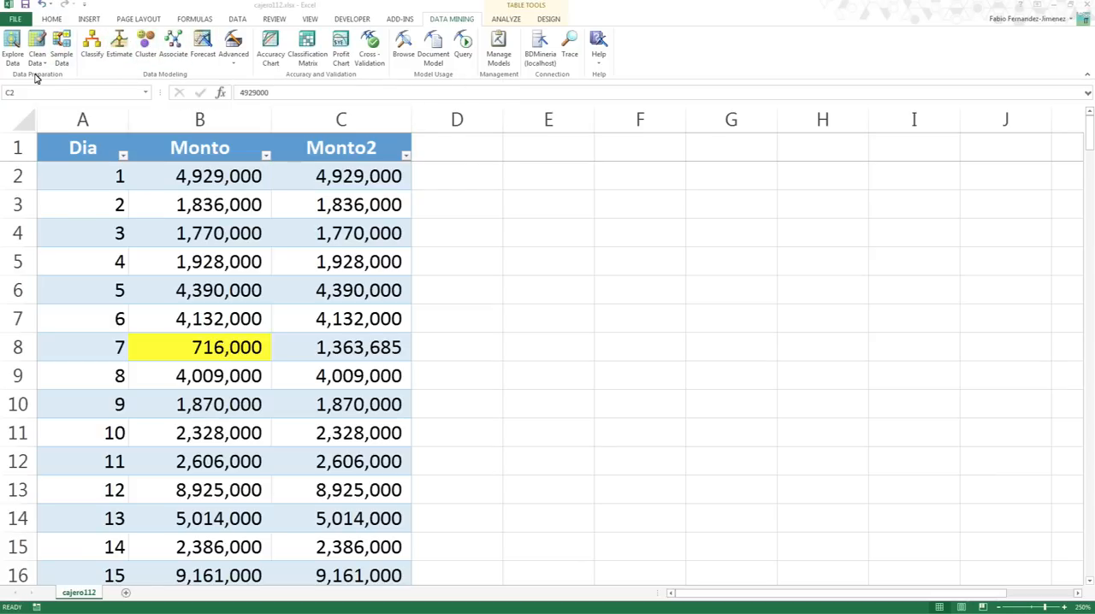
key(Left)
key(Left)
key(Left)
key(Left)
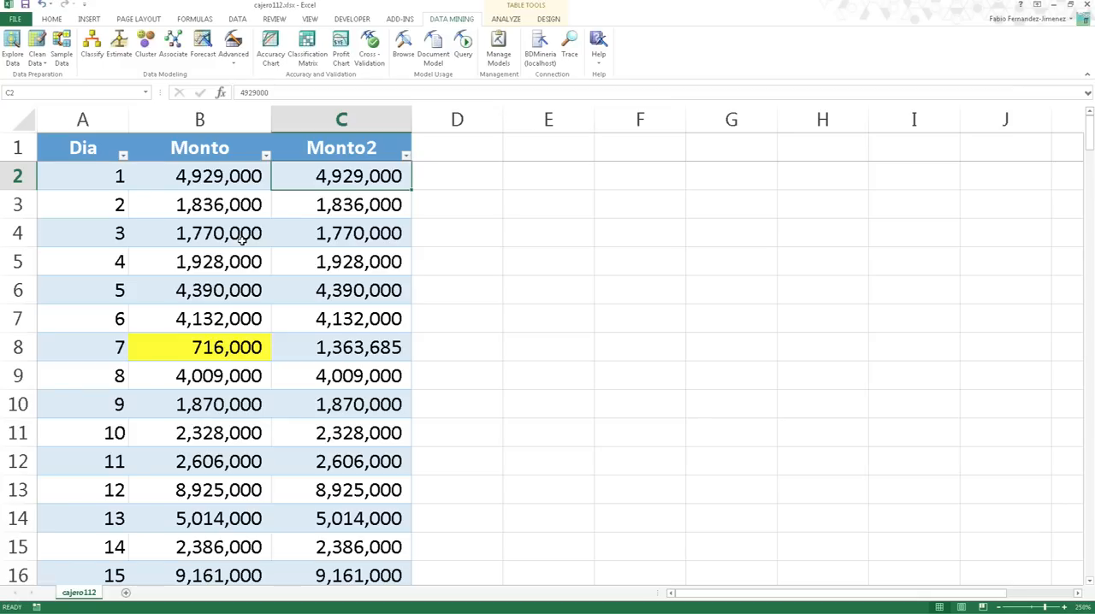
- Start the Forecast wizard and choose the 'cajero112'!'tblCajero' table as the source data
click(196, 60)
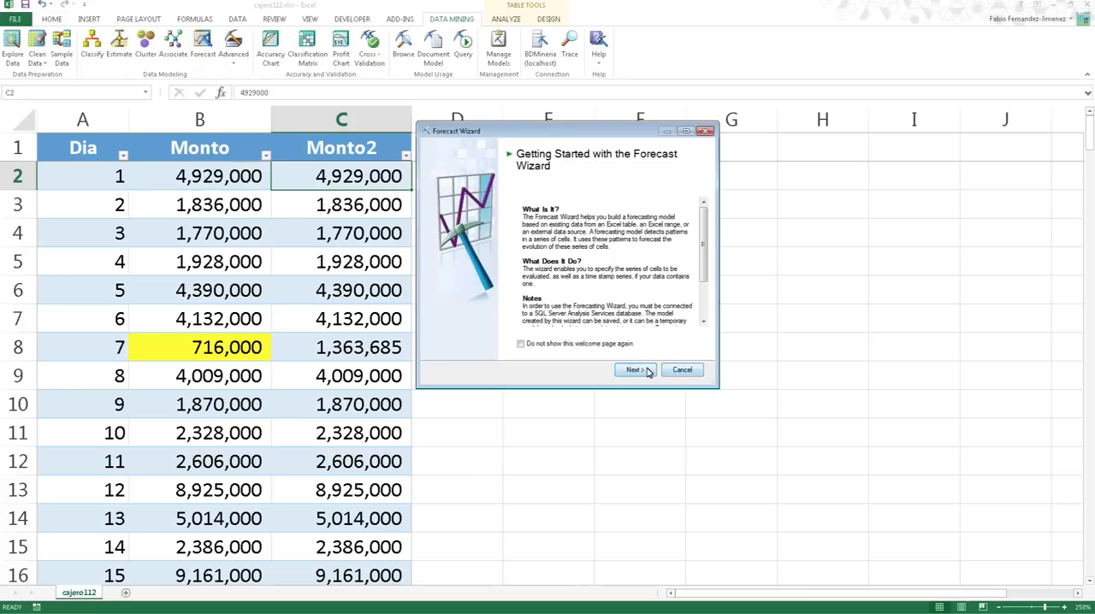
click(647, 370)
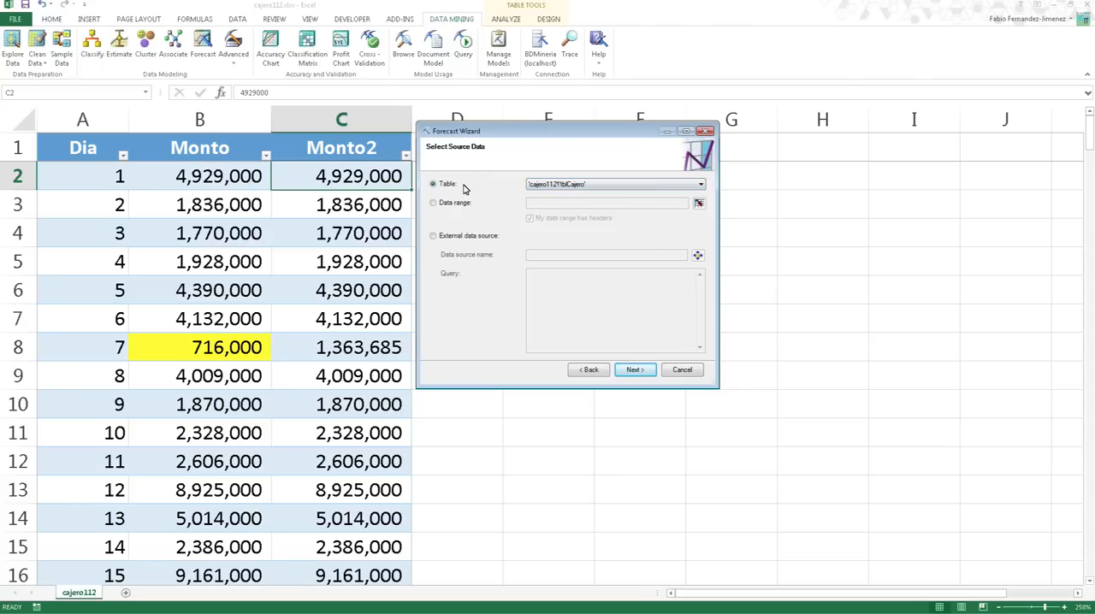
click(448, 205)
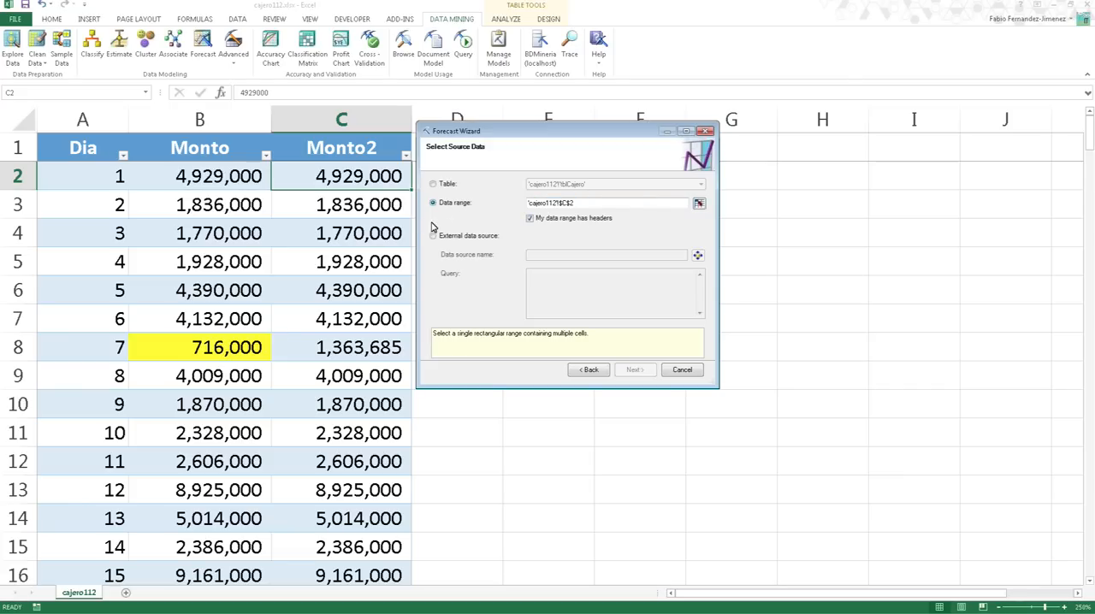
click(460, 240)
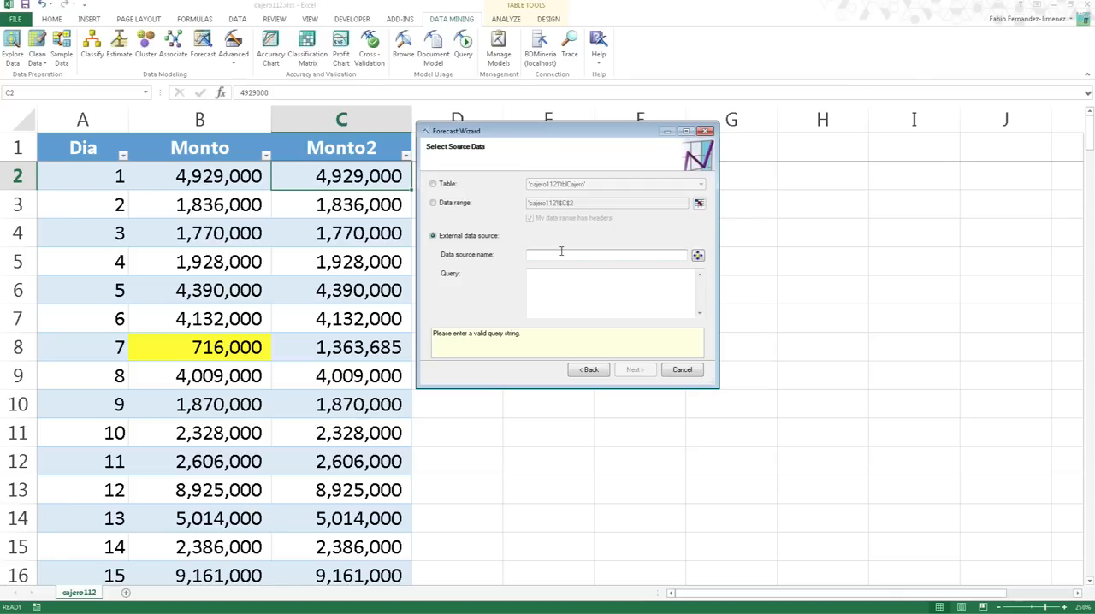
click(448, 185)
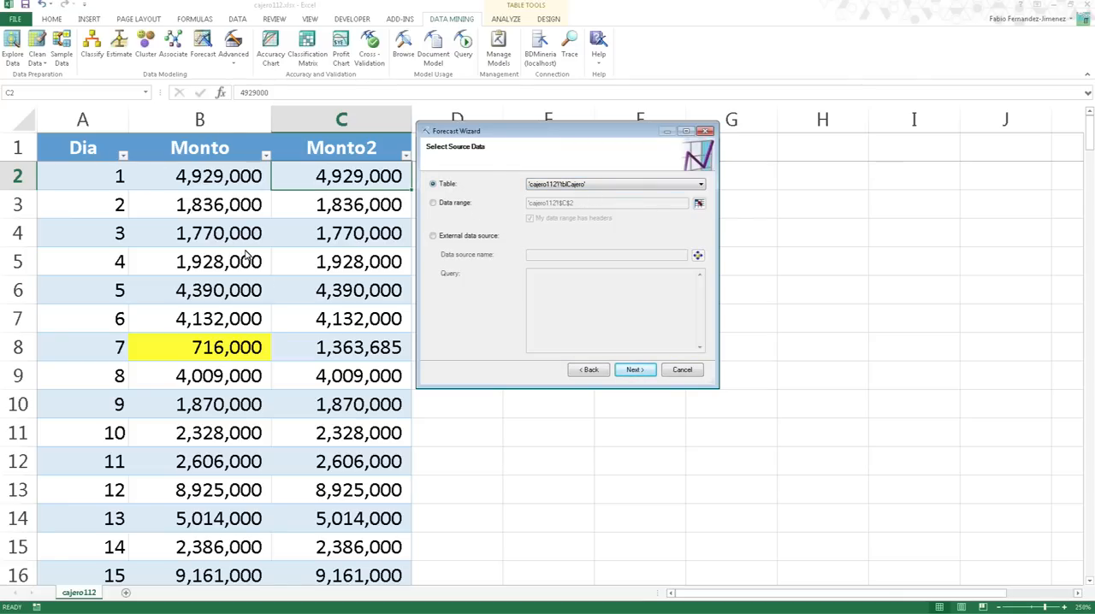
click(633, 370)
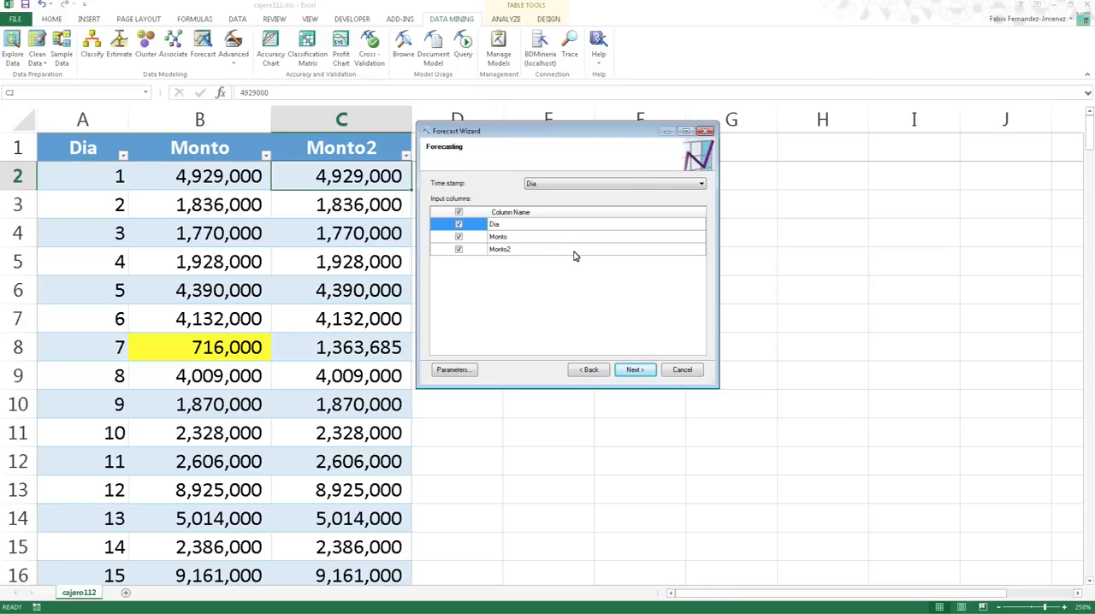
- Use Dia as the forecast time stamp and keep only Monto2 as an input column, excluding Dia and Monto
click(586, 185)
click(509, 184)
click(459, 224)
click(460, 237)
click(515, 250)
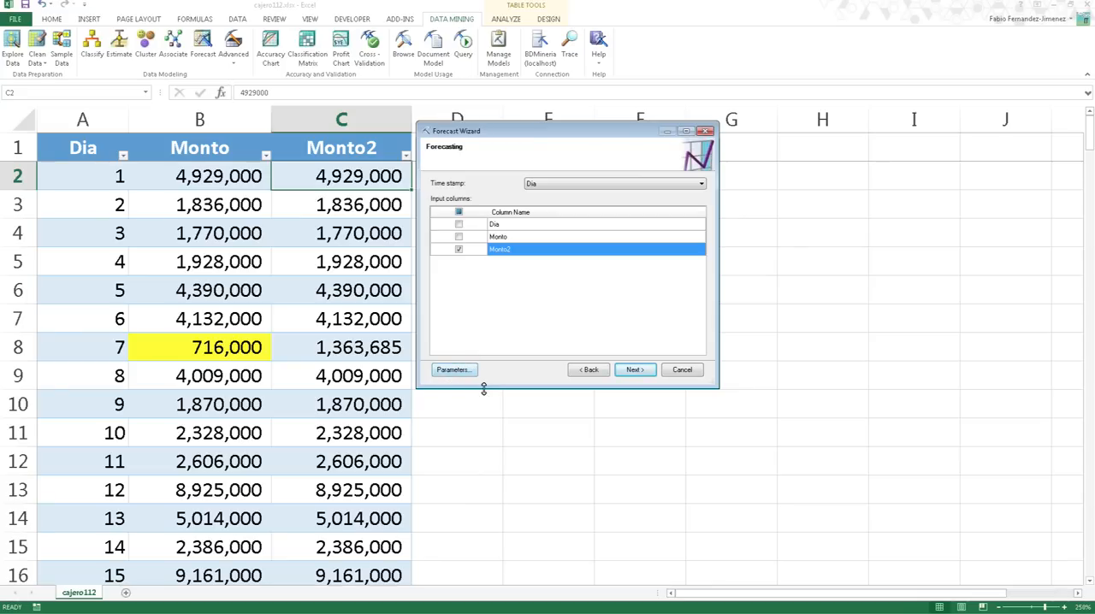
- Review the full list of time series algorithm parameters and leave without changing any
click(456, 370)
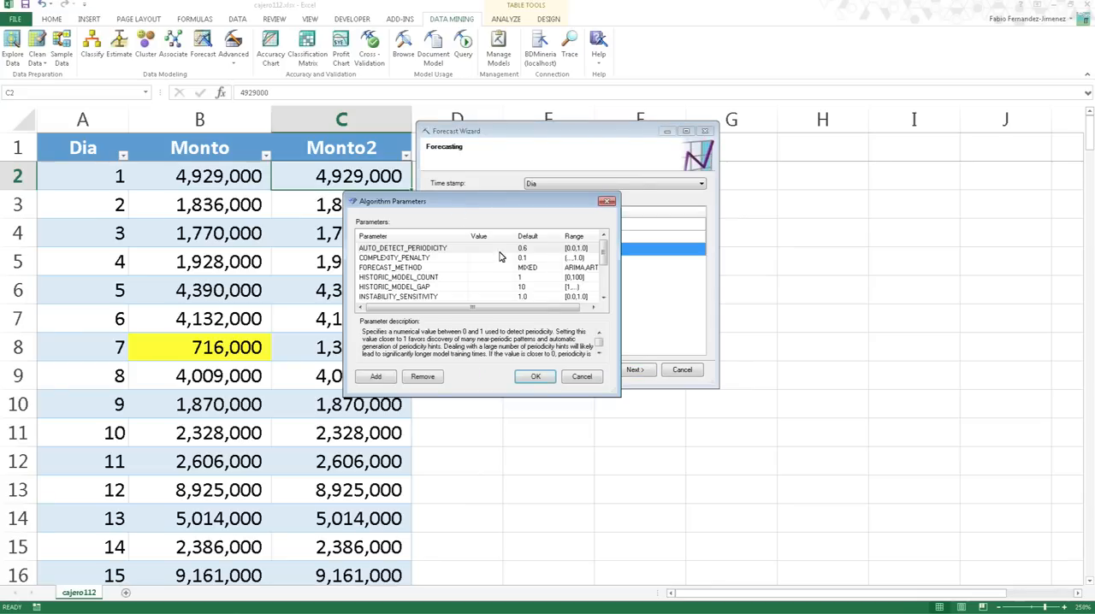
drag(612, 392, 659, 479)
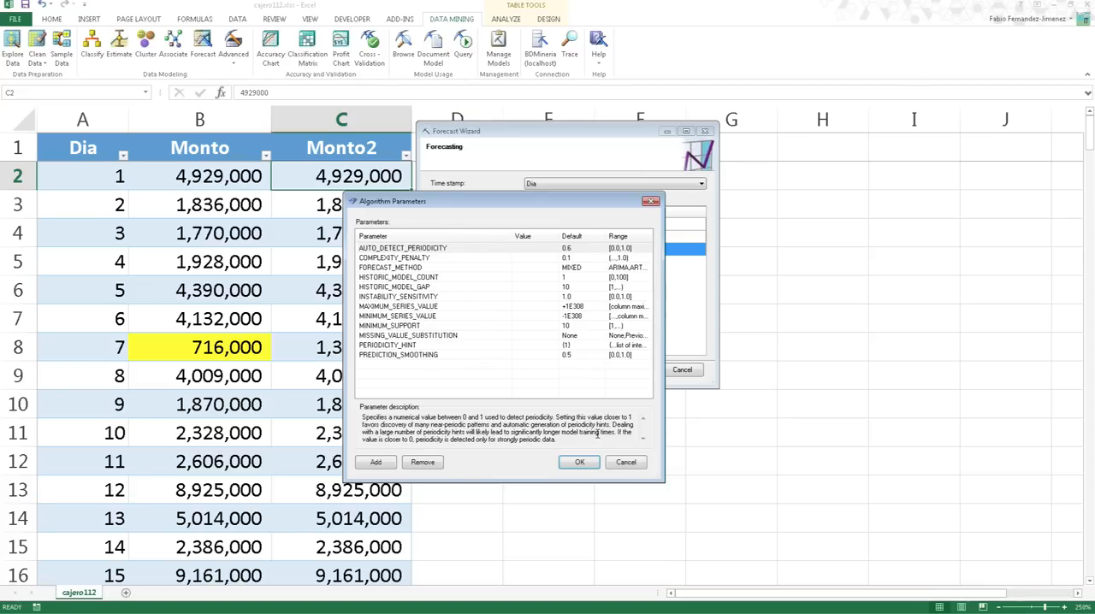
click(625, 463)
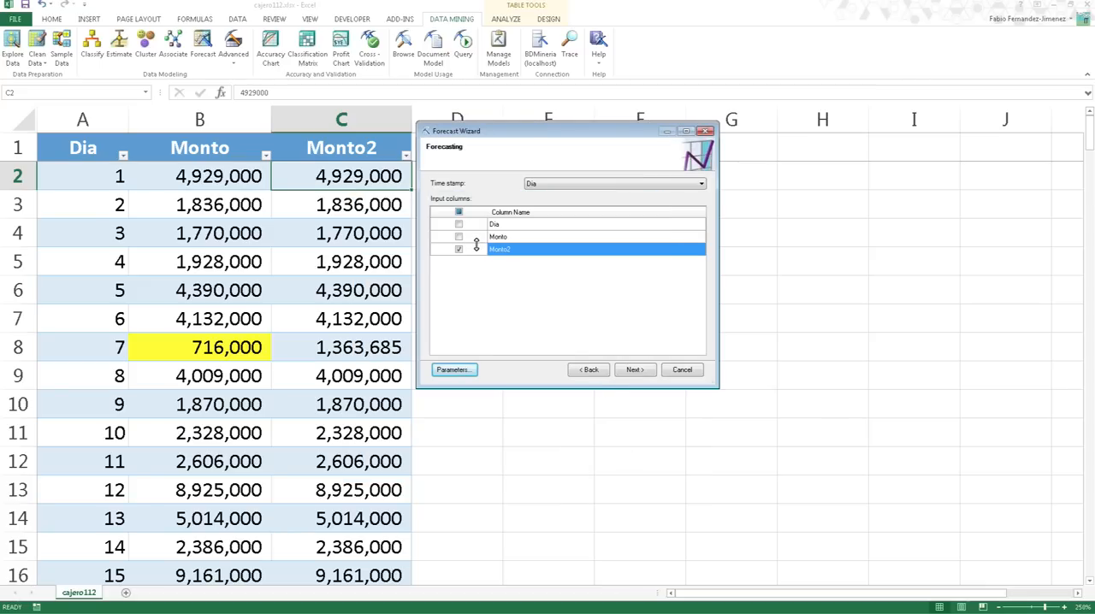
- Name the mining structure Cajero_Est and the model Cajero_Mod, keep the default descriptions and options, and build the forecast model
click(633, 370)
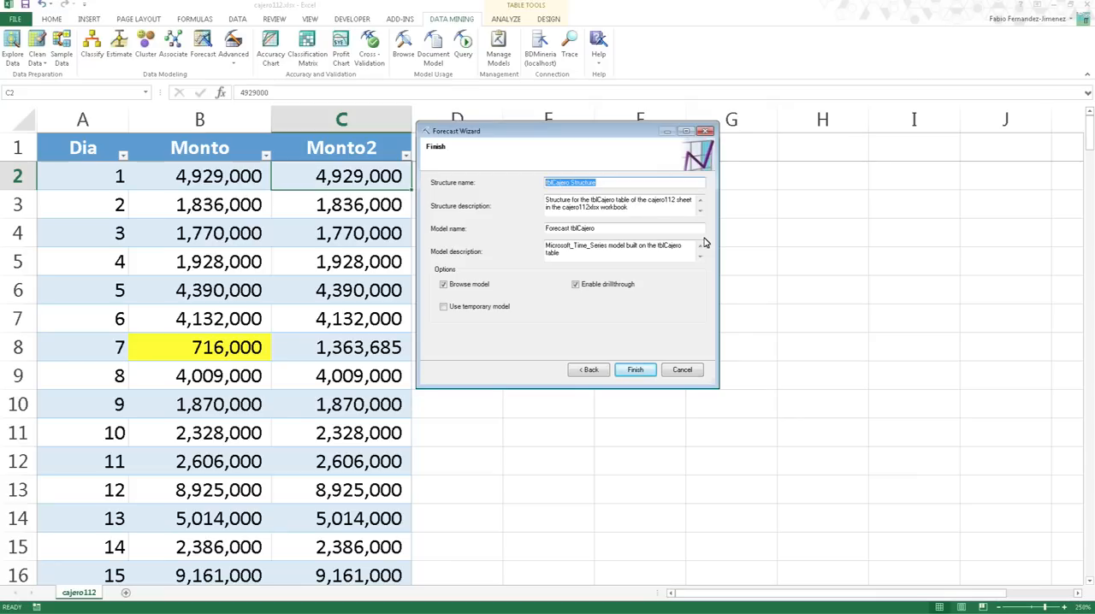
text(Cajero_Est)
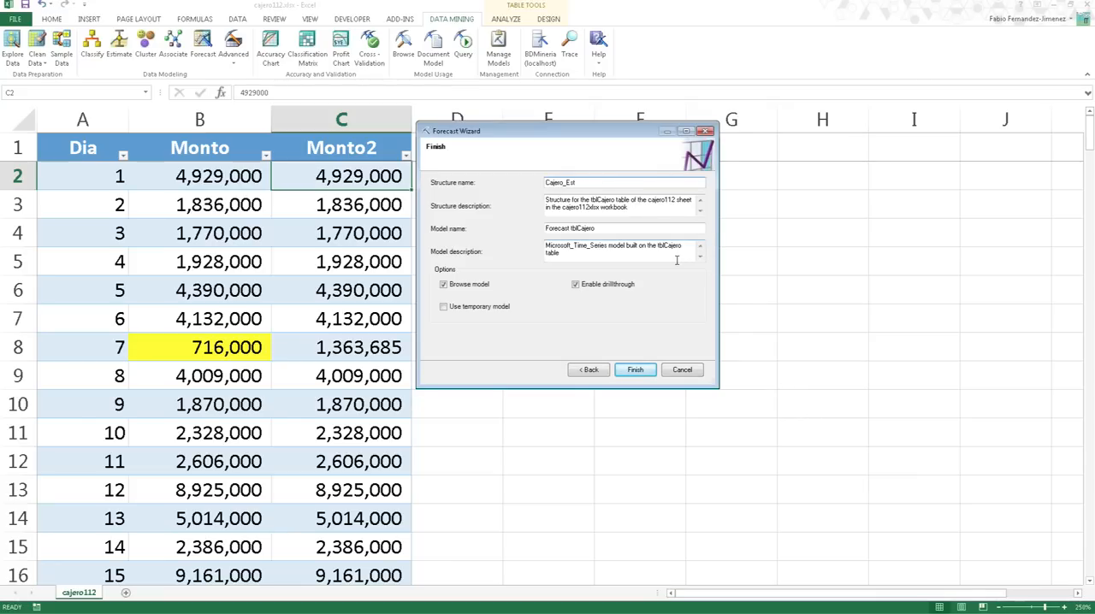
click(649, 210)
key(ctrl+a)
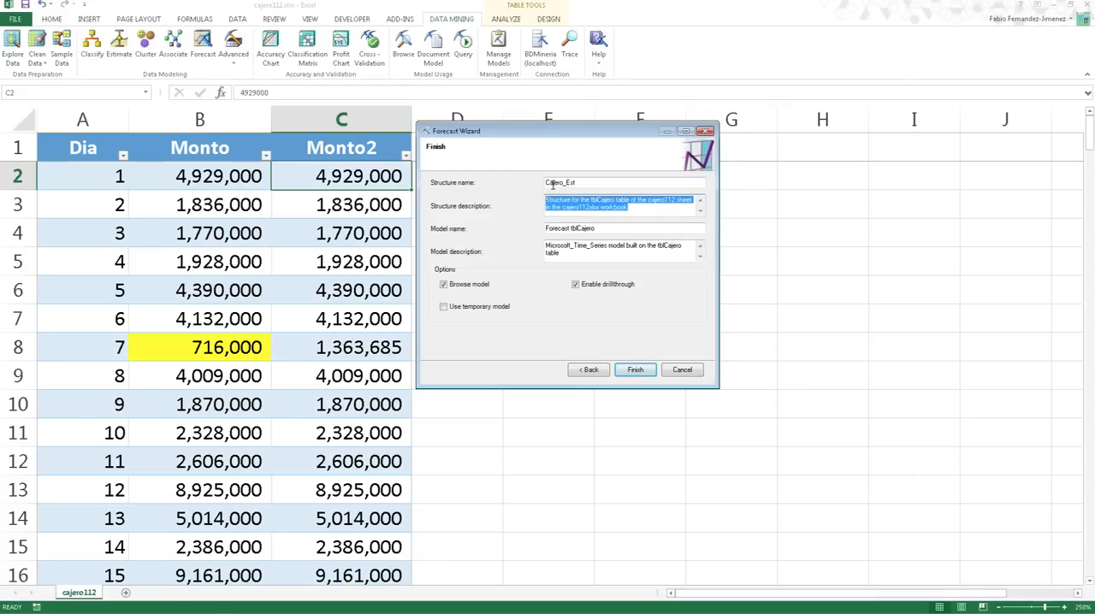
click(637, 213)
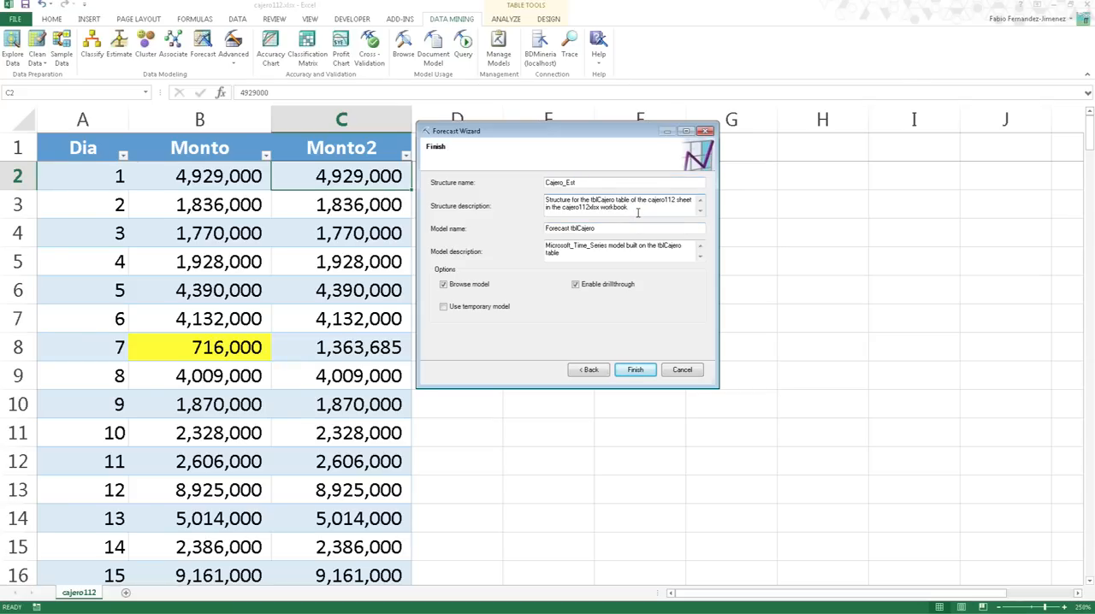
key(Tab)
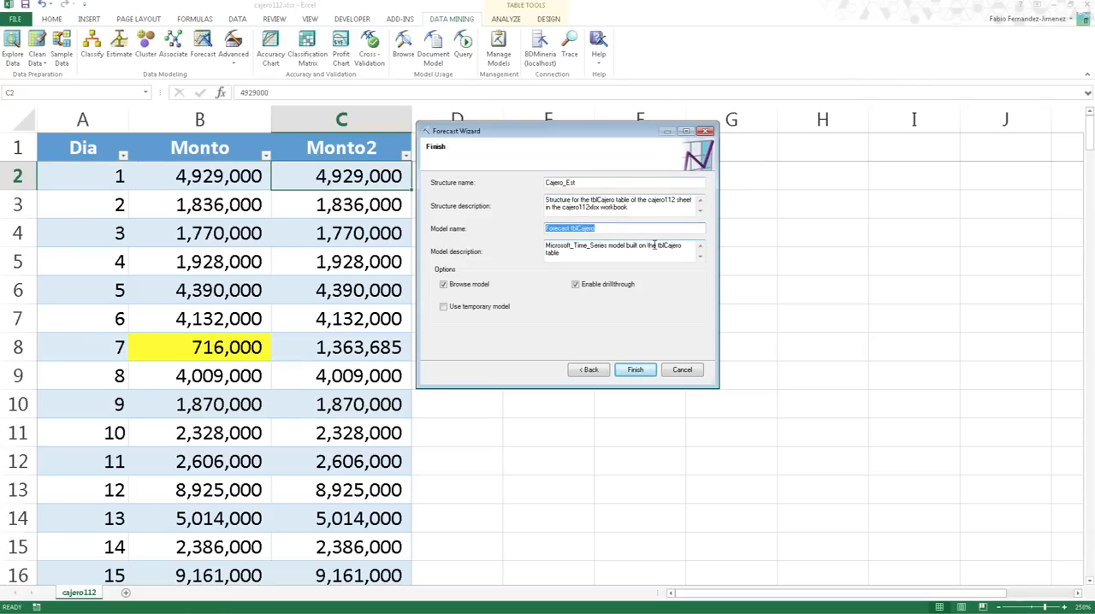
text(Cajero_Mod)
key(Tab)
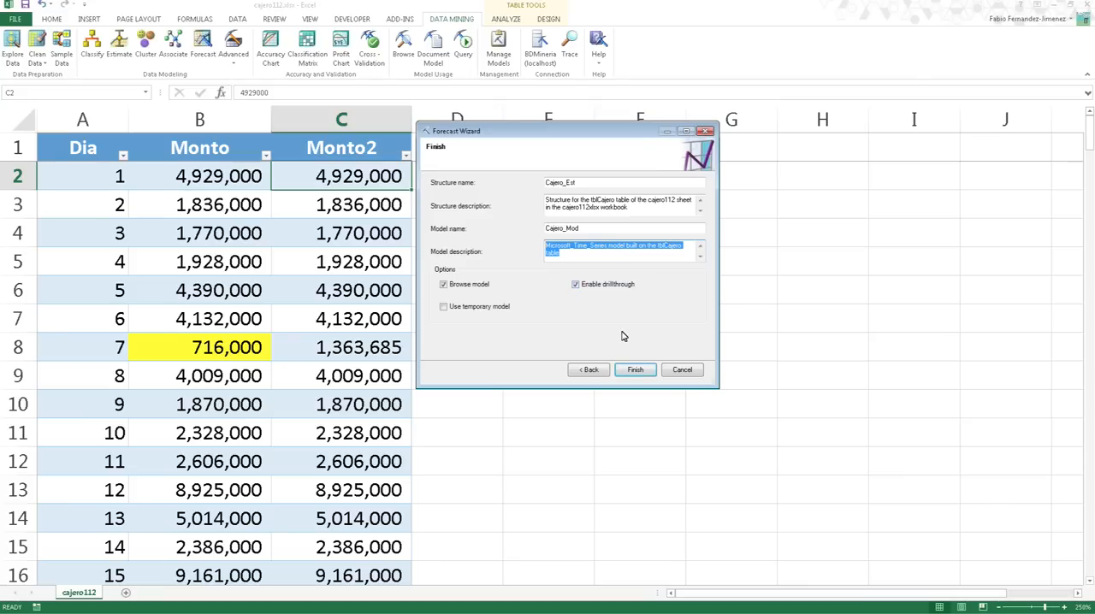
click(638, 371)
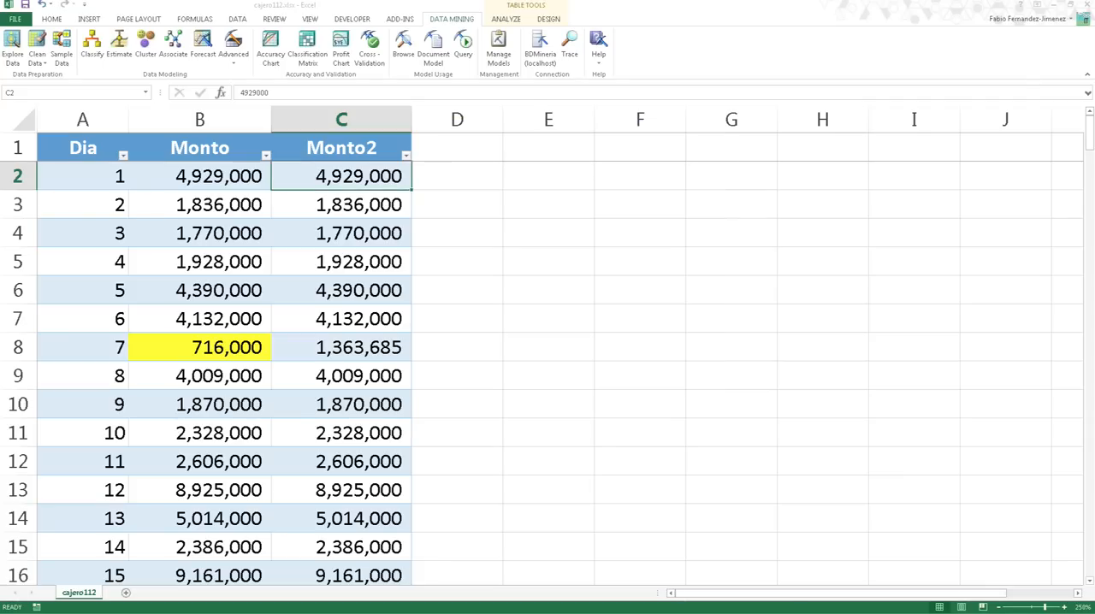
- Enlarge and reposition the model browser window so more of the Monto2 forecast chart fits
click(358, 315)
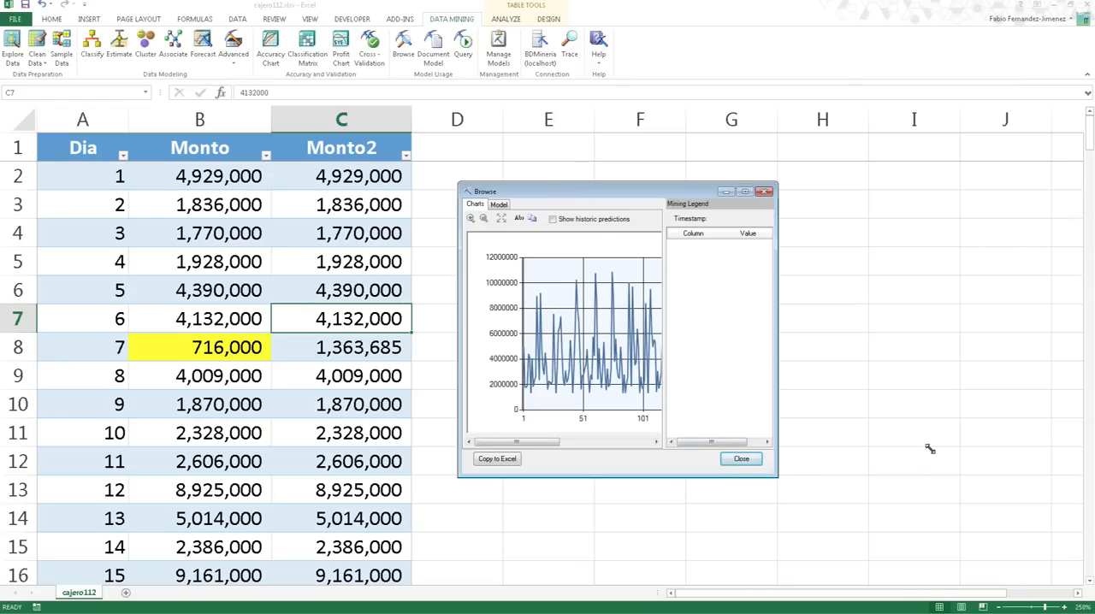
drag(930, 449, 931, 449)
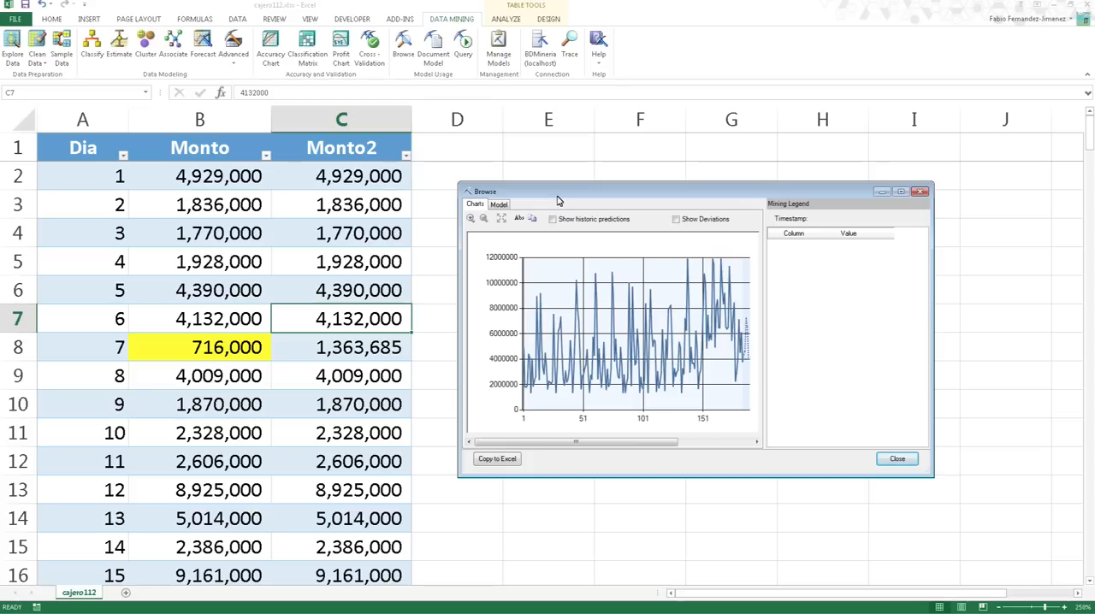
drag(557, 195, 479, 173)
drag(853, 454, 922, 449)
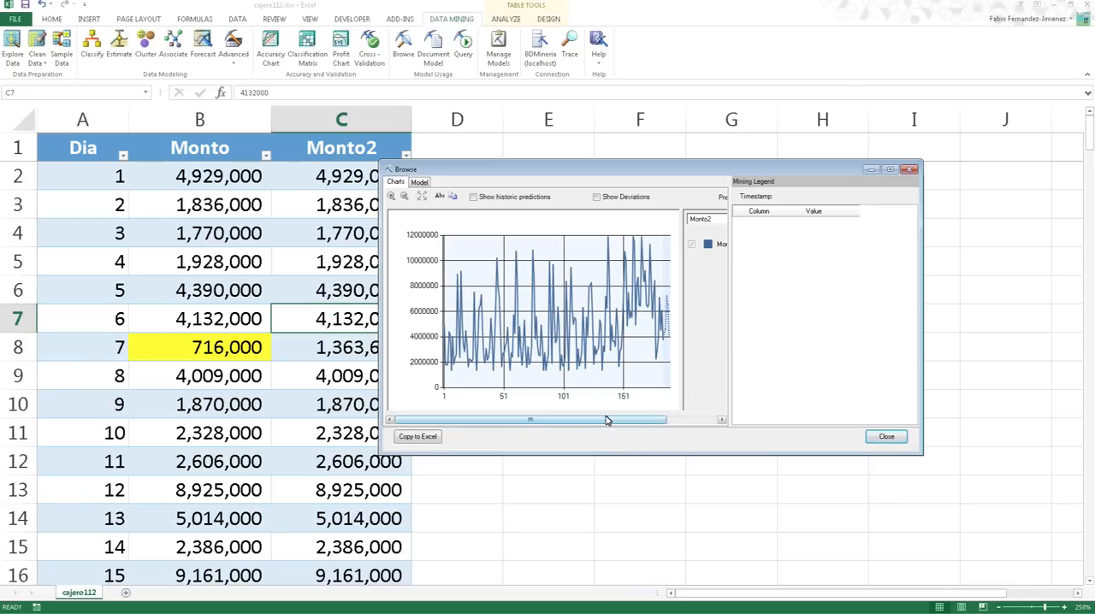
- Set the forecast chart's number of prediction steps to 4
drag(610, 423, 657, 422)
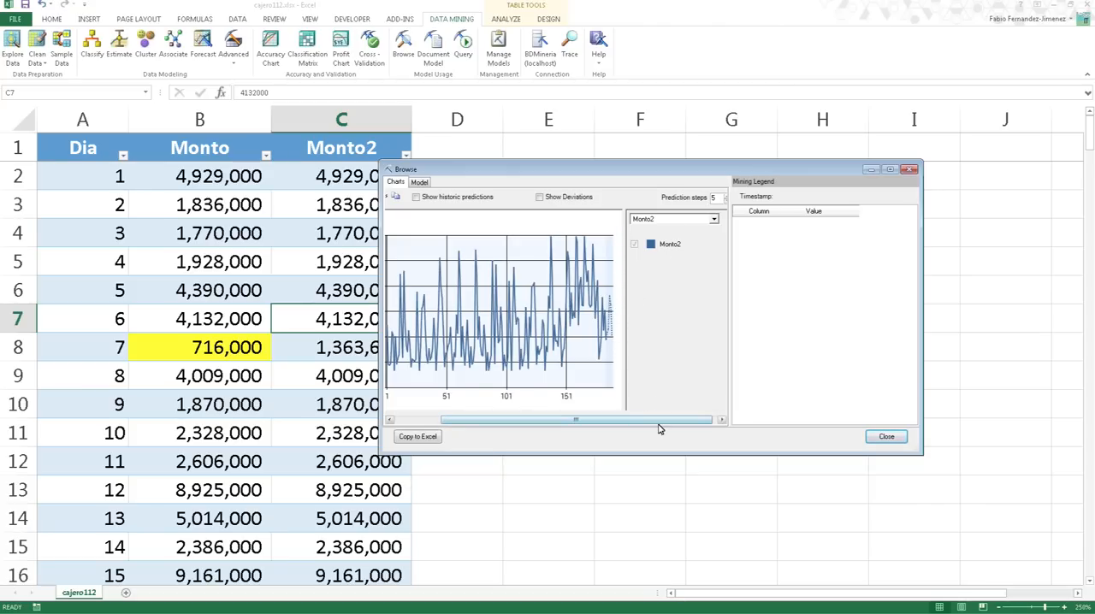
drag(658, 422, 699, 399)
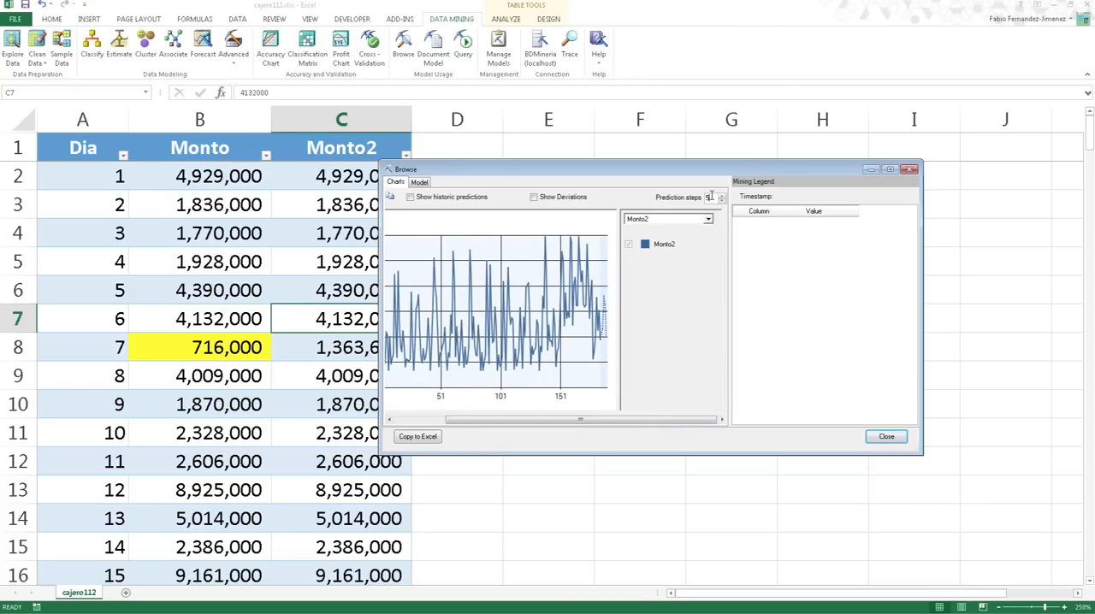
text(5)
click(722, 202)
click(722, 202)
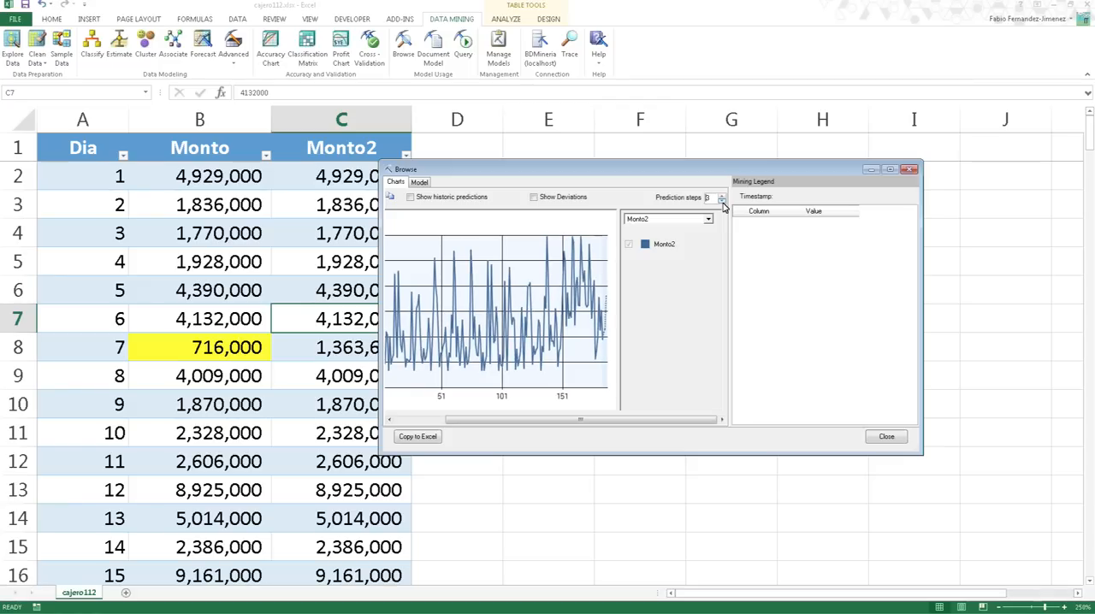
click(722, 202)
click(721, 195)
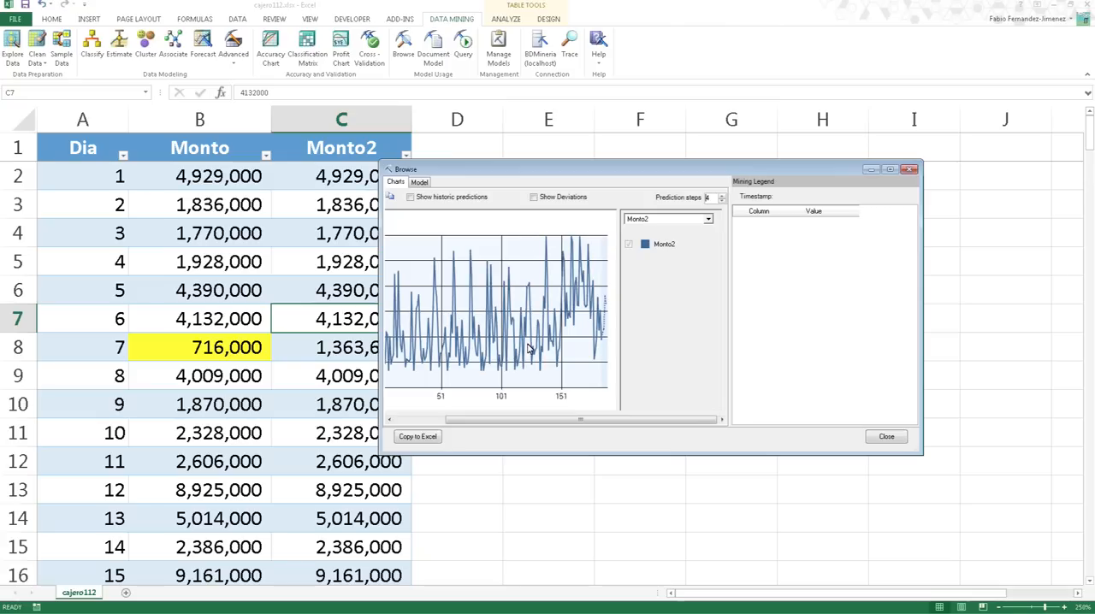
- Zoom the forecast chart in on the end of the Monto2 series, from about day 161 through the predicted days
drag(493, 420, 399, 419)
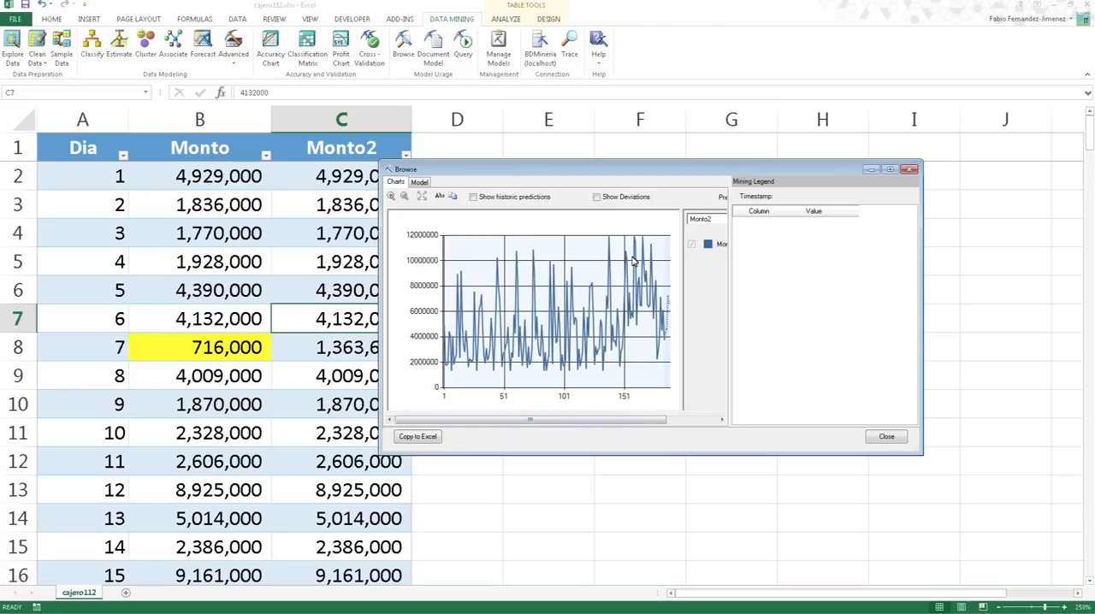
drag(637, 252, 673, 258)
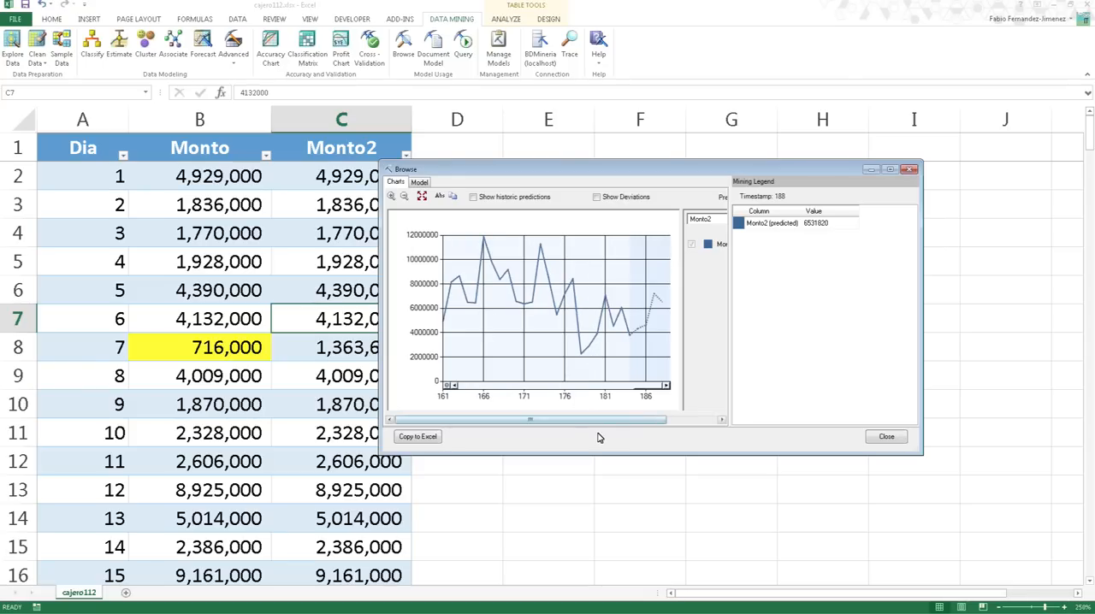
- Set the forecast chart's prediction steps to 5 and zoom in on the end of the Monto2 series, including the predicted days
drag(618, 420, 636, 421)
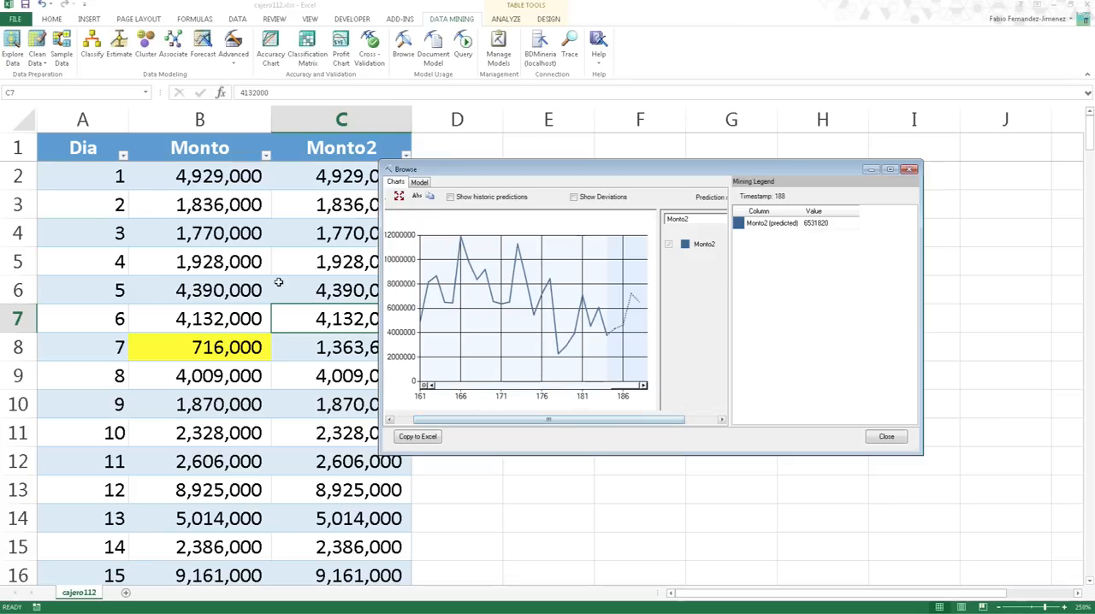
drag(646, 424, 660, 422)
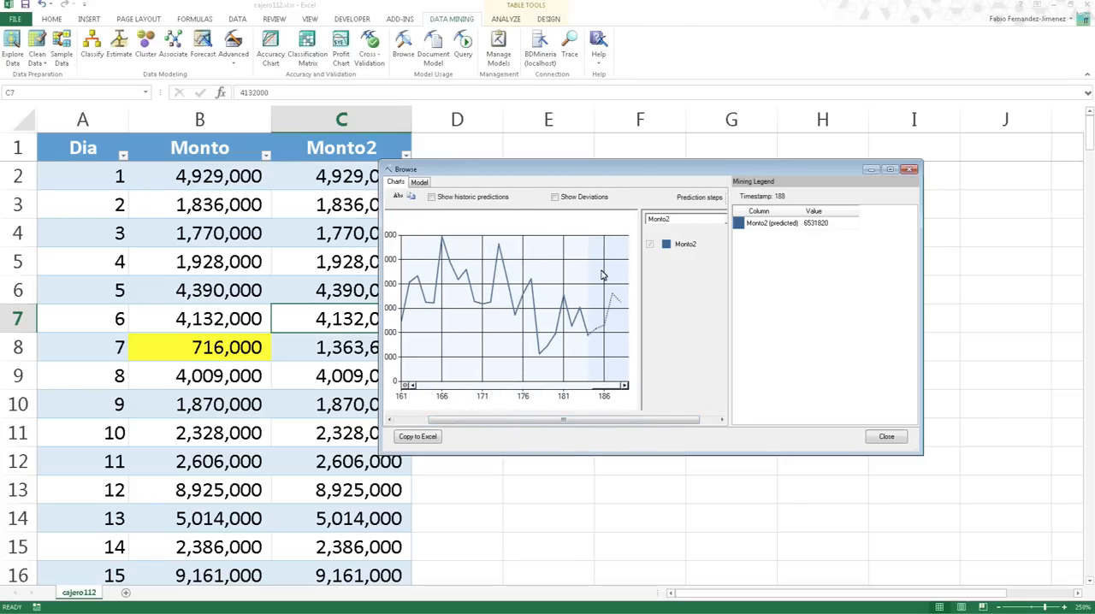
drag(669, 421, 703, 420)
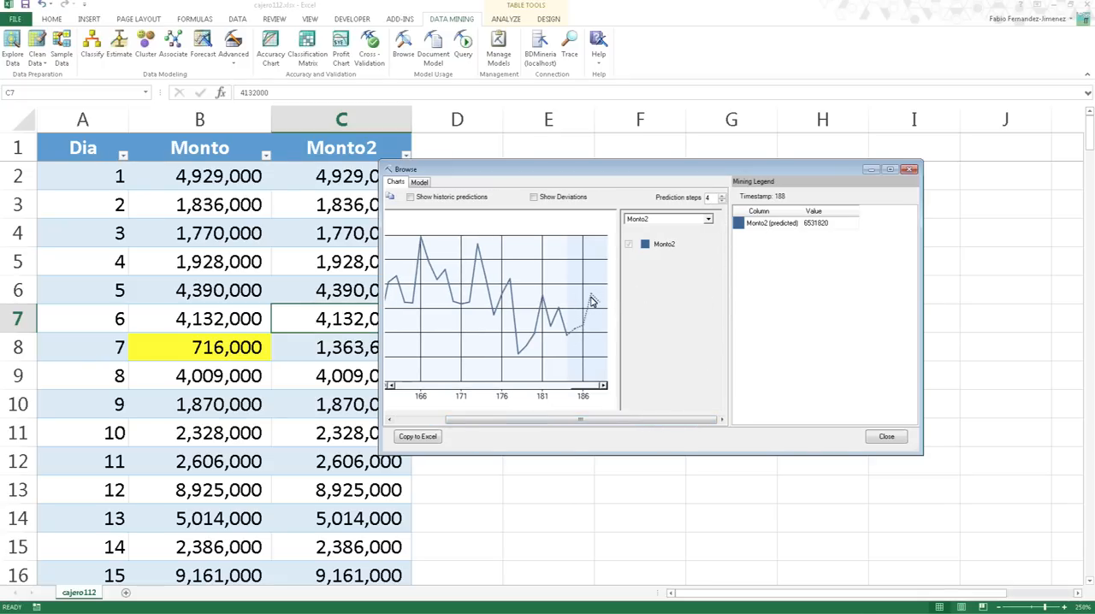
click(722, 197)
click(722, 196)
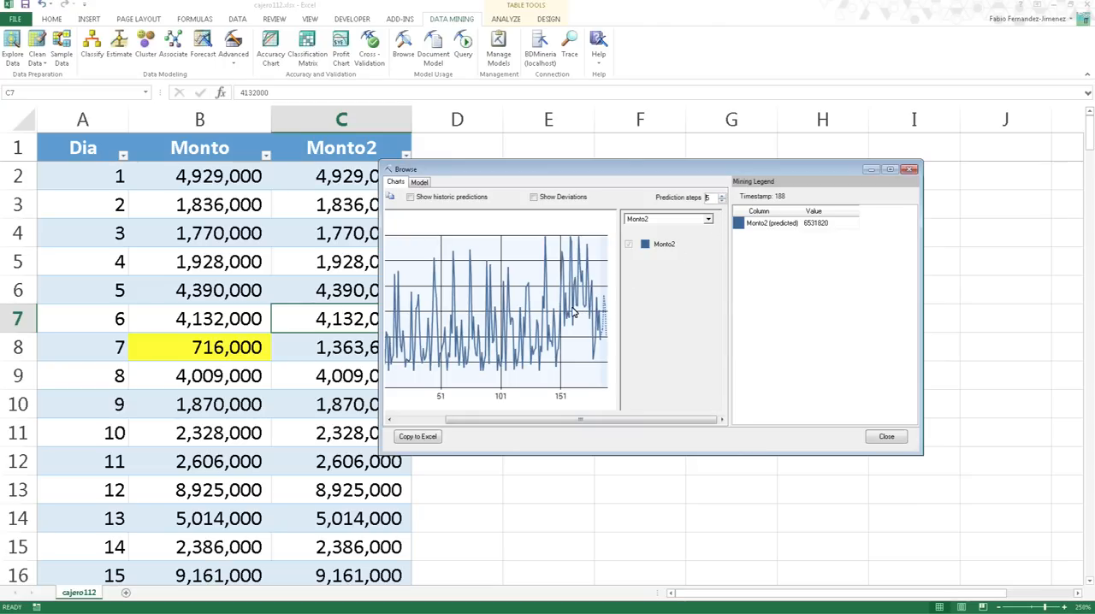
drag(569, 313, 628, 320)
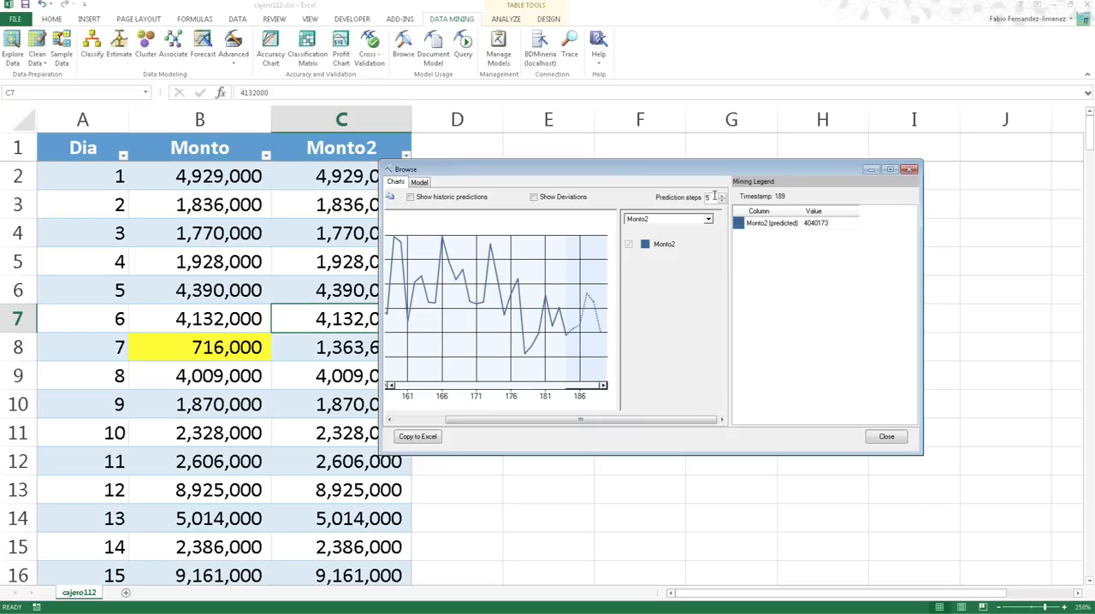
- Check the predicted Monto2 values at timestamps 187, 188 and 189, and show deviations on the forecast chart
click(596, 319)
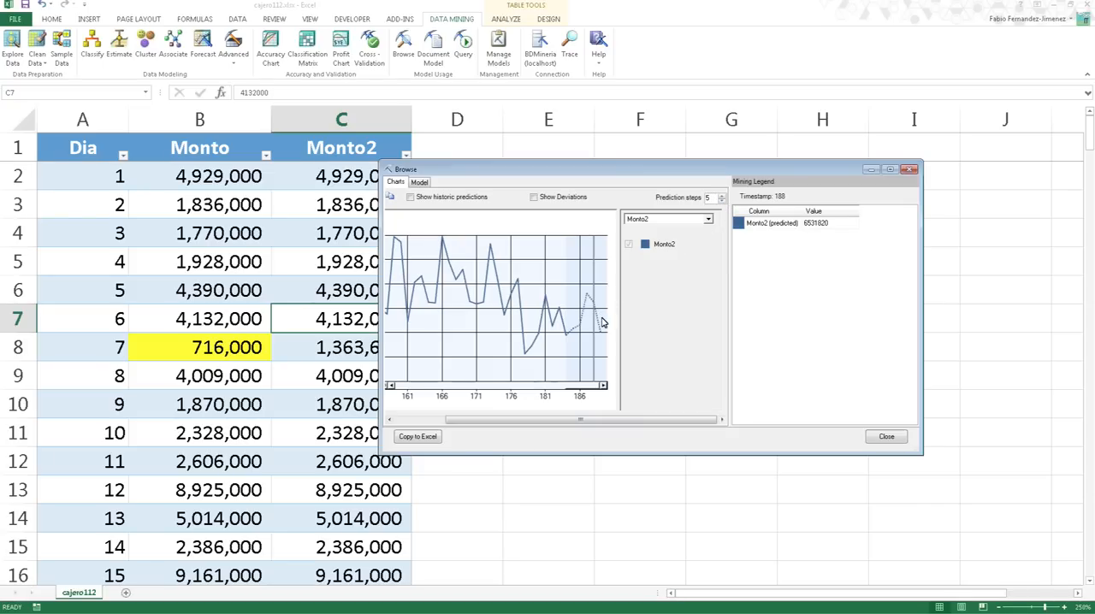
click(599, 323)
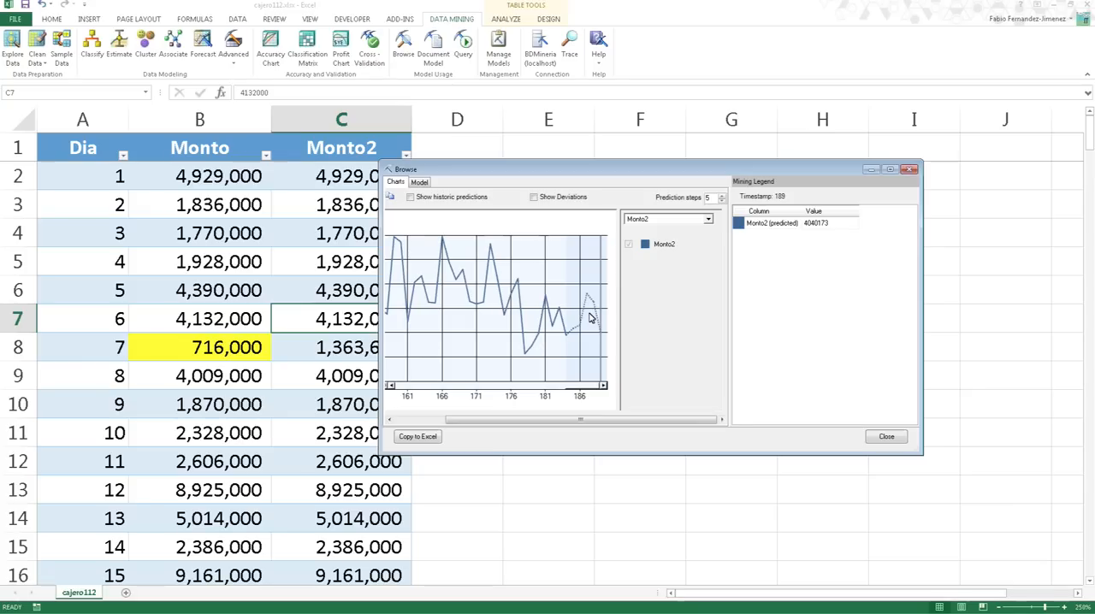
click(593, 319)
click(587, 322)
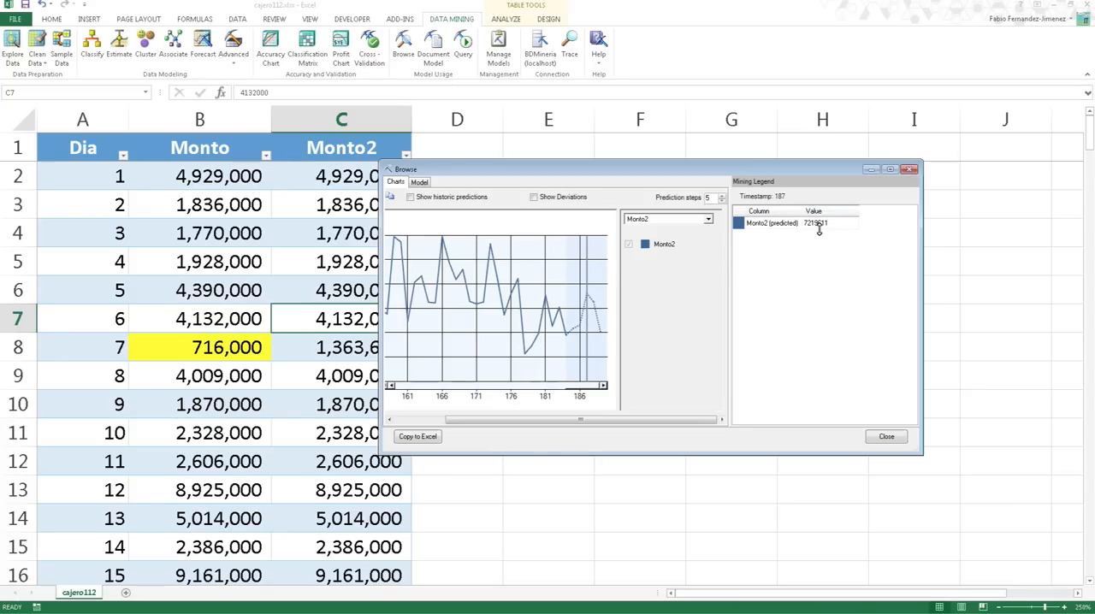
click(596, 324)
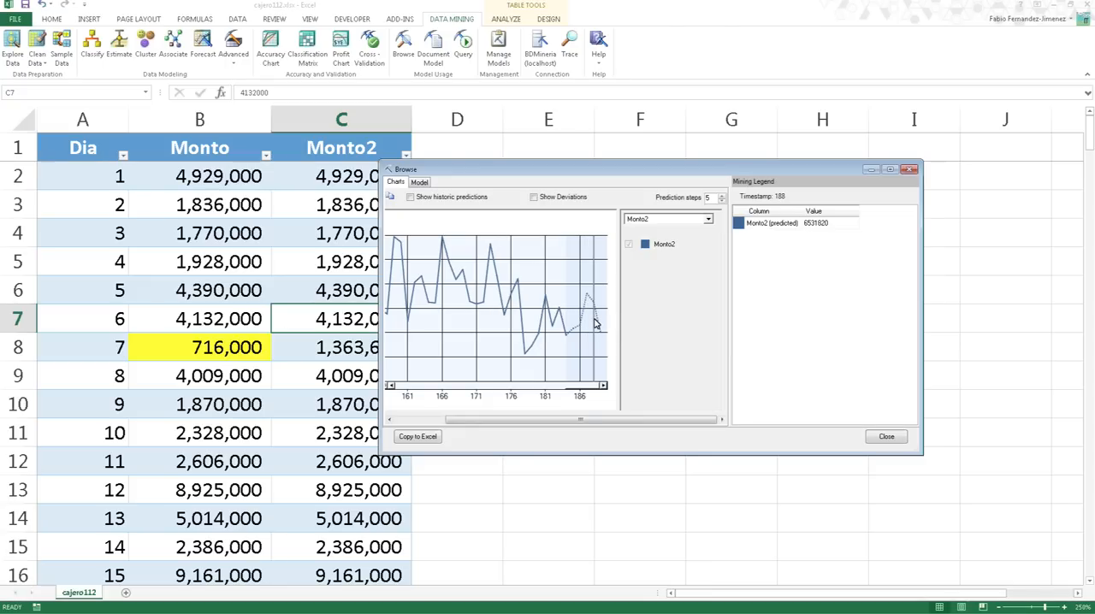
click(558, 199)
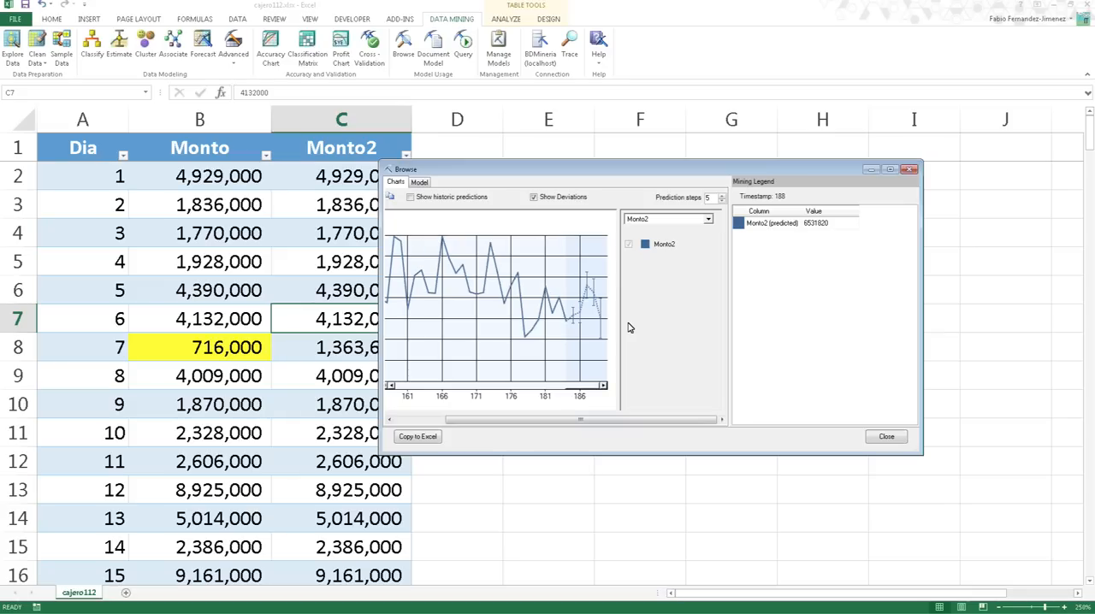
- Open the model's Monto2 tree and look across it from the All node to the third-level nodes
click(419, 183)
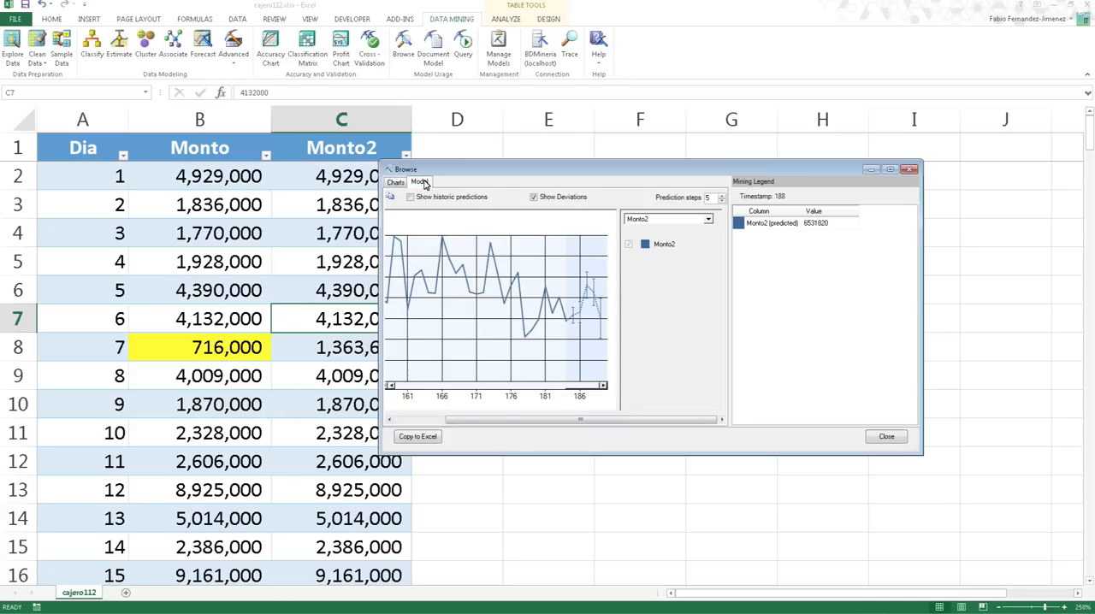
drag(551, 424, 618, 423)
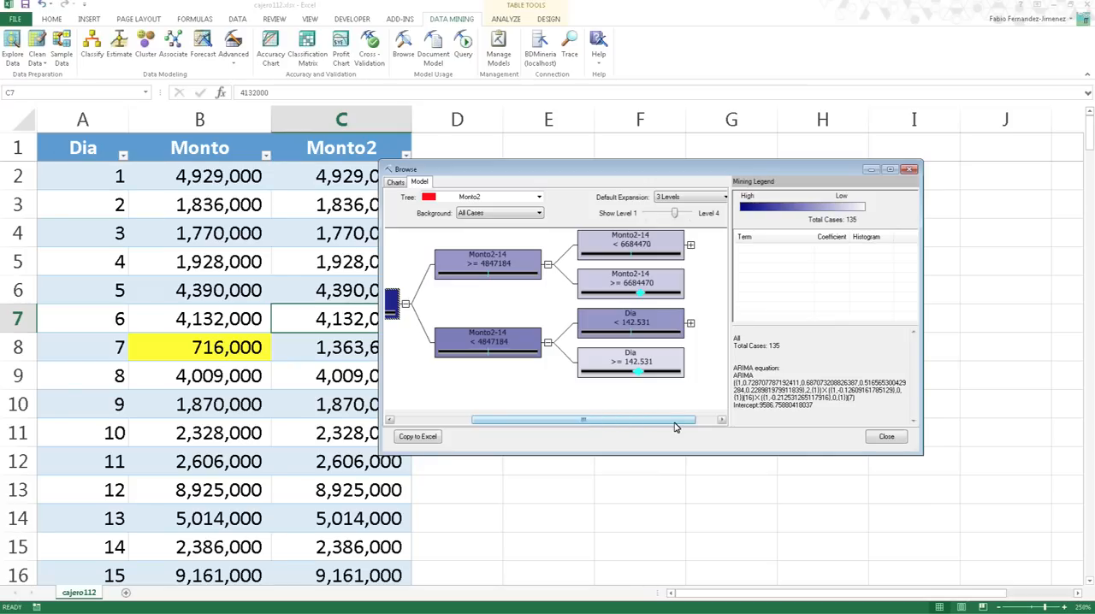
drag(684, 423, 572, 427)
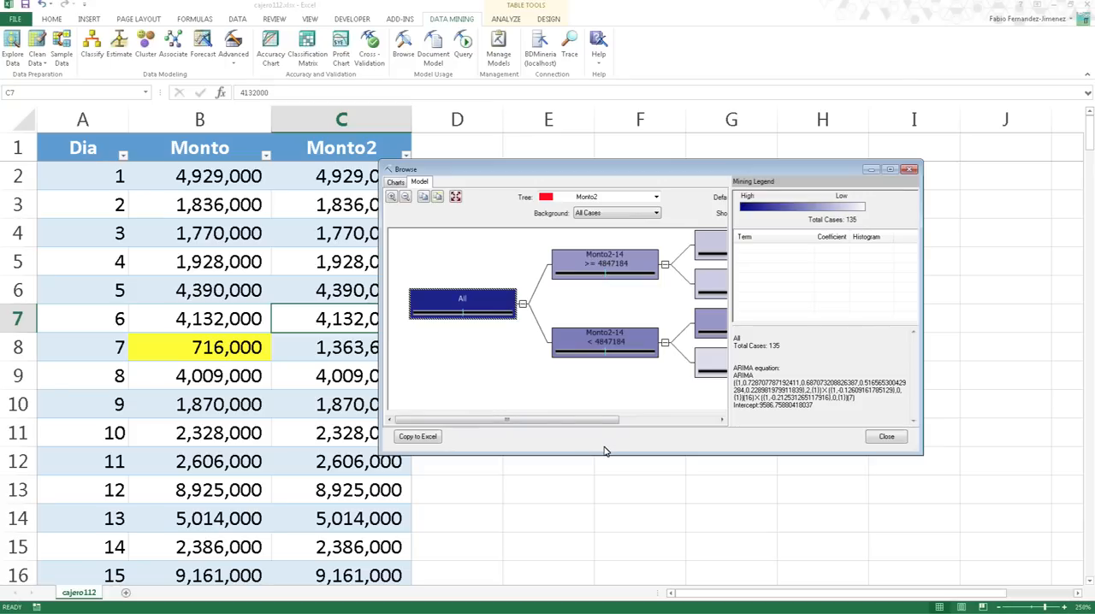
drag(561, 425, 667, 420)
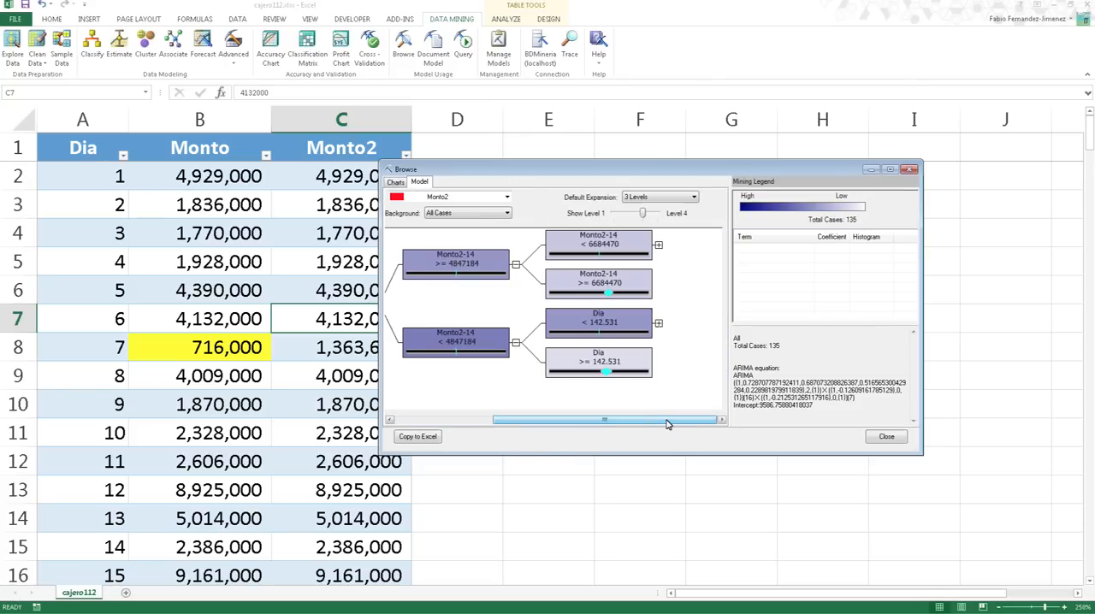
- Widen the model browser window and its tree area, and examine the full ARIMA equation of the All node
drag(371, 403, 279, 402)
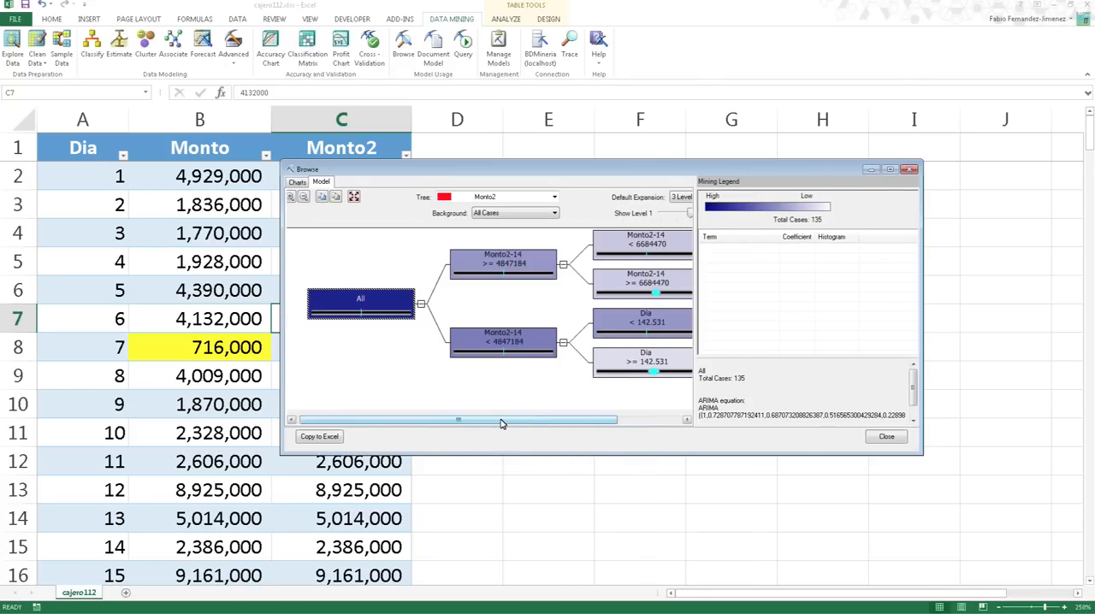
drag(694, 243, 717, 250)
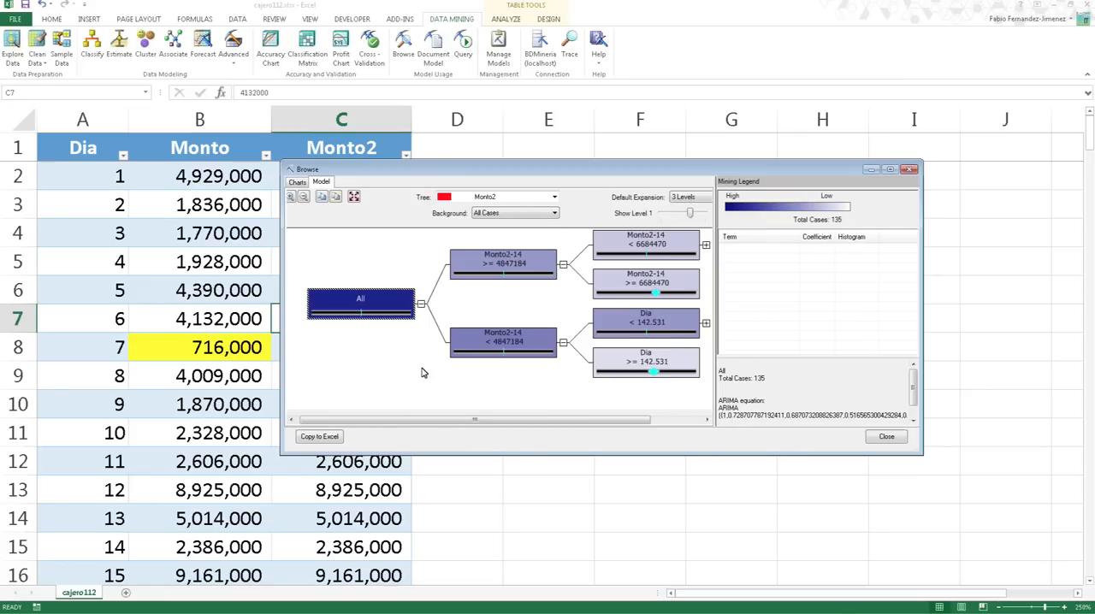
mouse_move(476, 424)
mouse_down()
mouse_move(570, 421)
mouse_move(471, 421)
mouse_up()
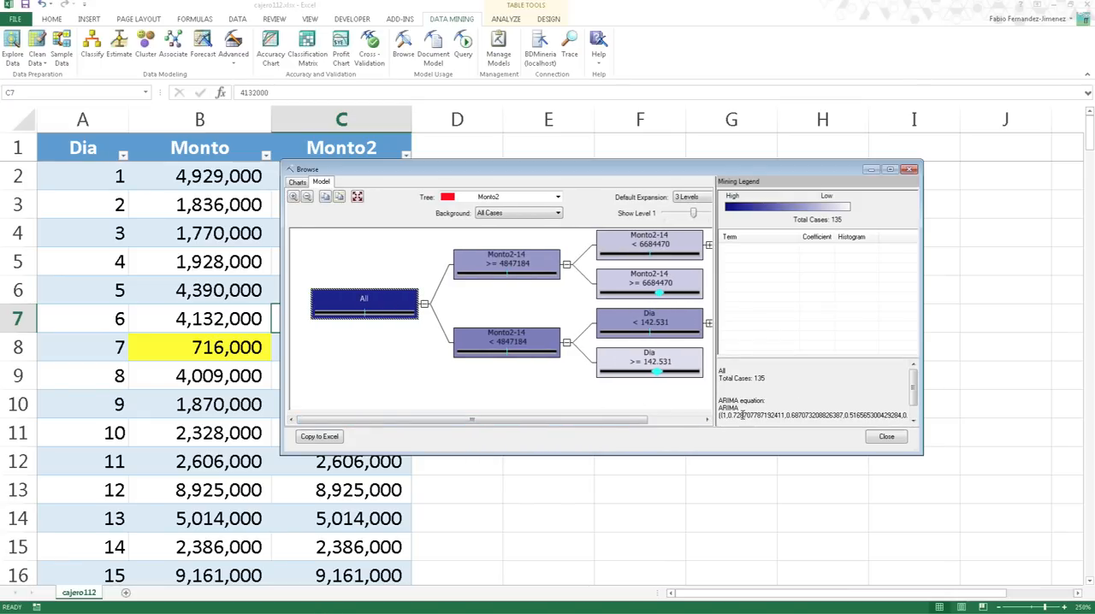
drag(622, 419, 542, 417)
drag(914, 390, 917, 413)
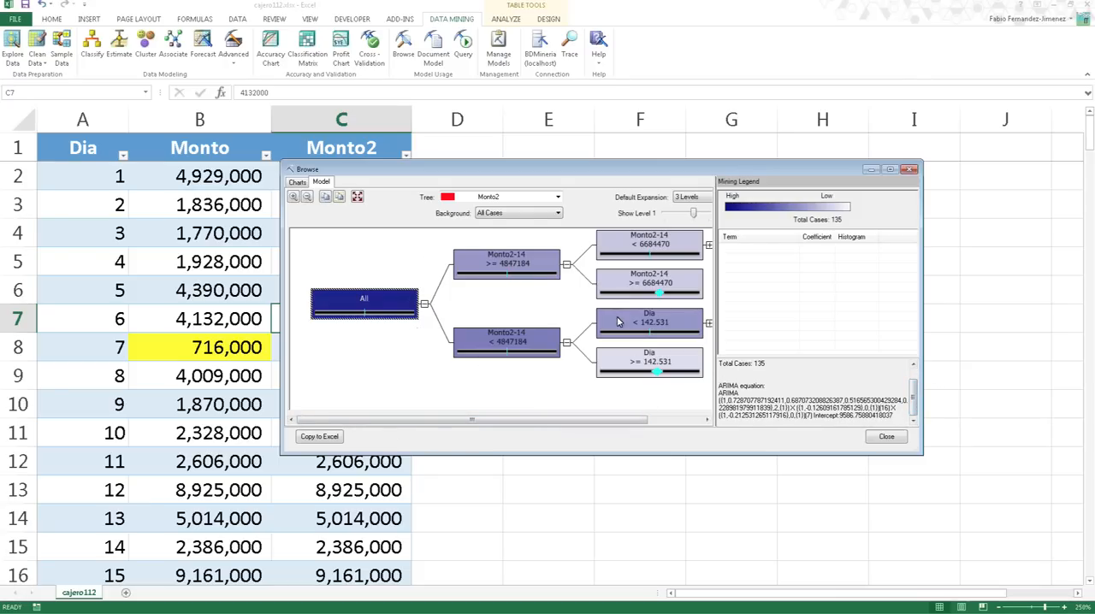
- Inspect the legend details of the third-level Monto2-14 and Dia nodes in the tree, then close the model browser
click(544, 271)
click(648, 248)
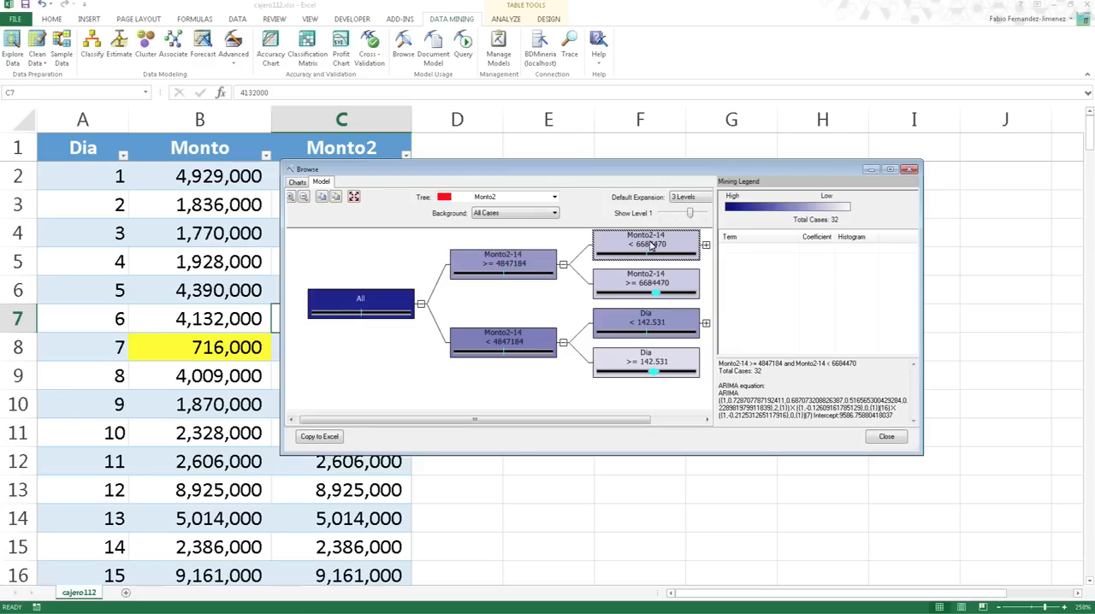
click(655, 295)
click(657, 323)
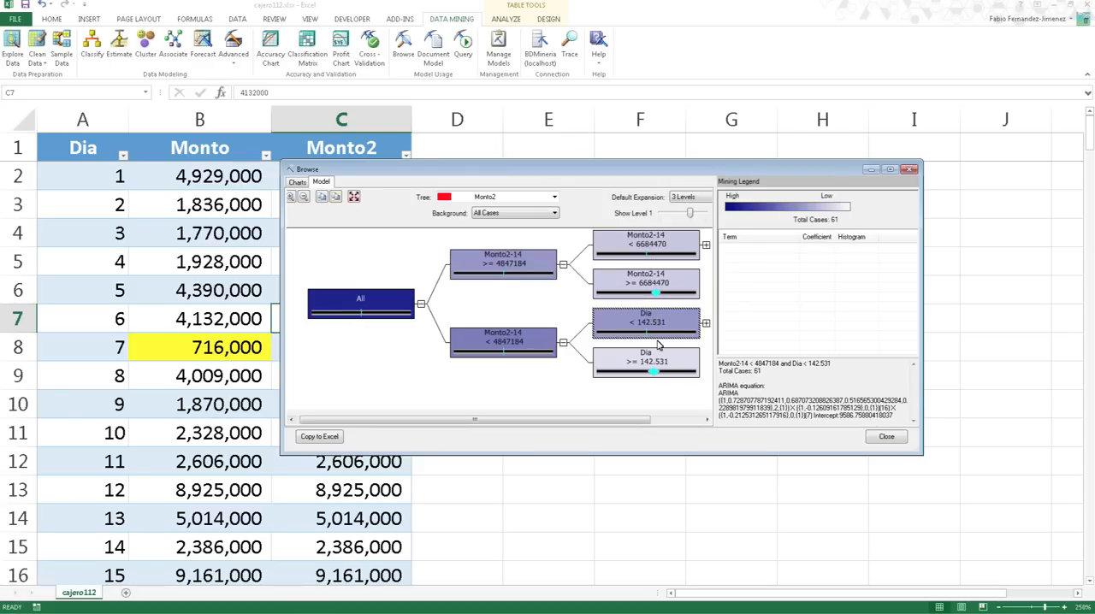
click(655, 372)
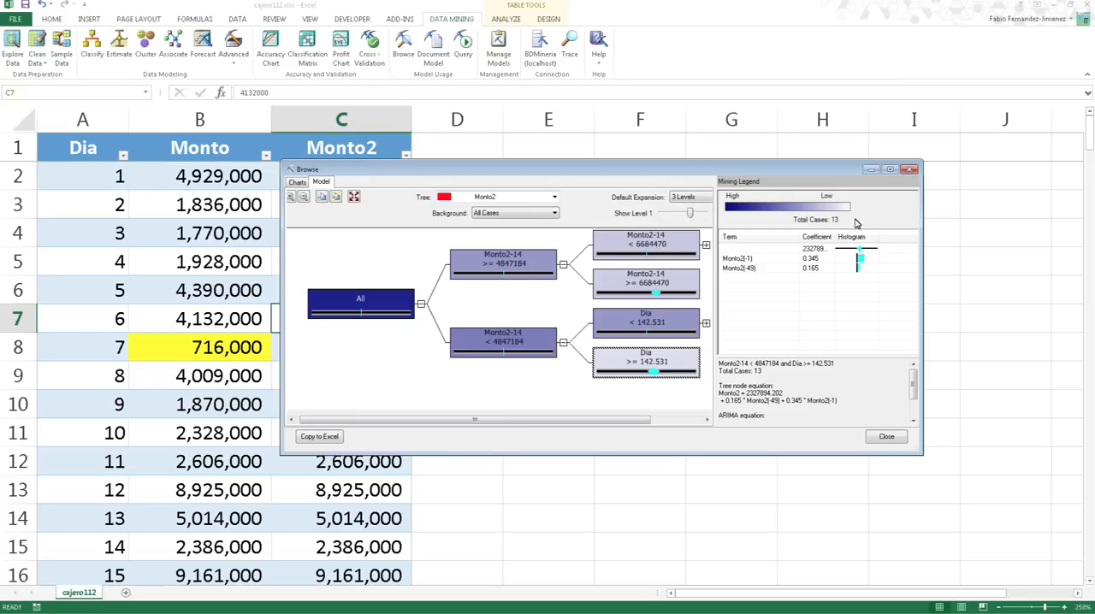
click(913, 172)
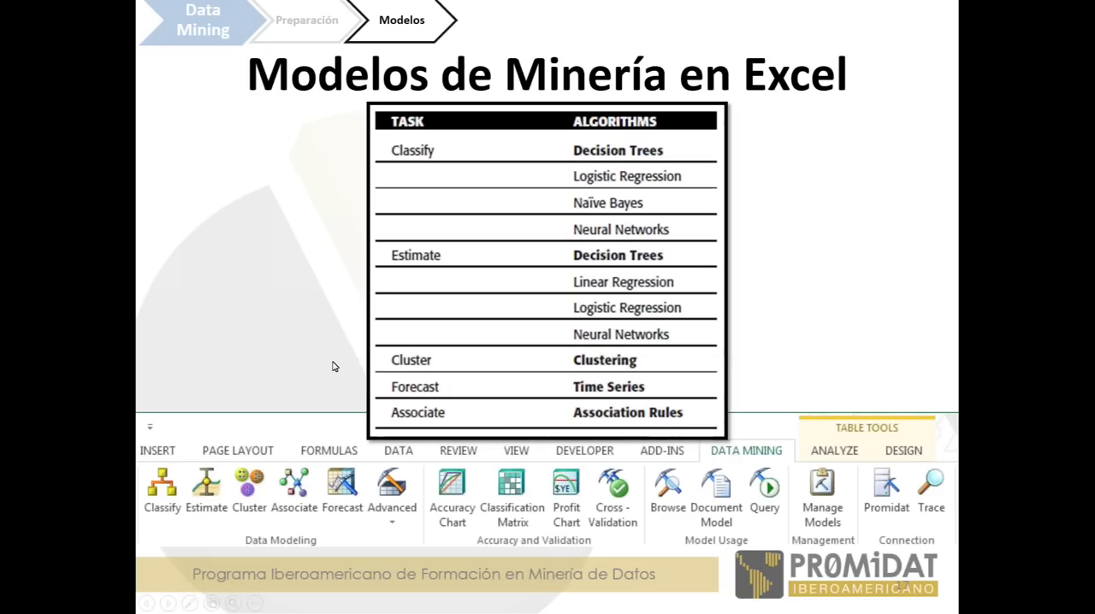
key(Right)
key(Right)
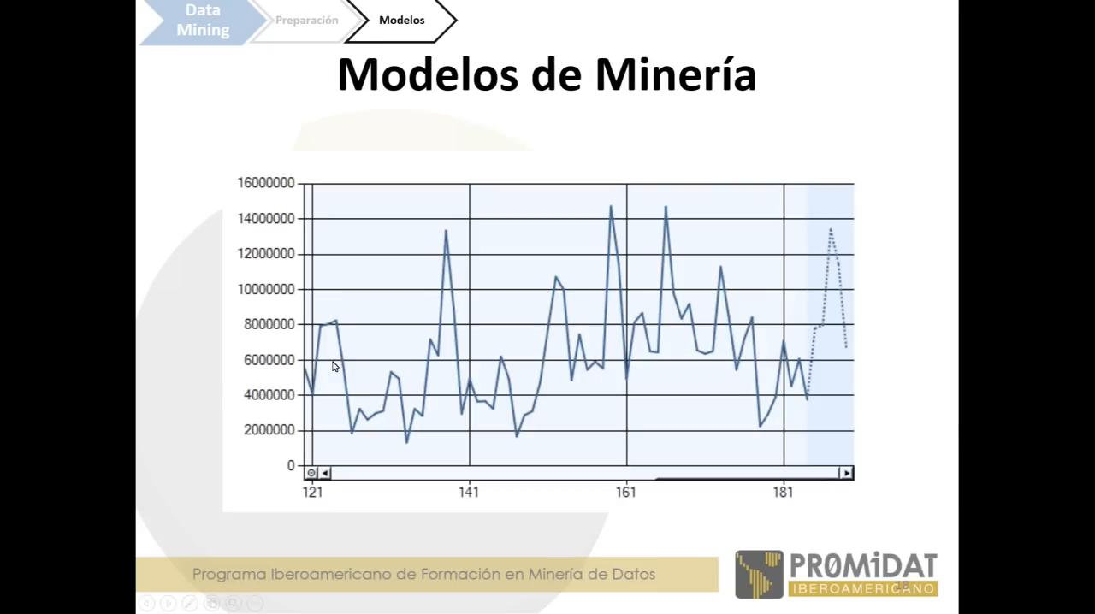
key(Right)
key(Right)
key(Right)
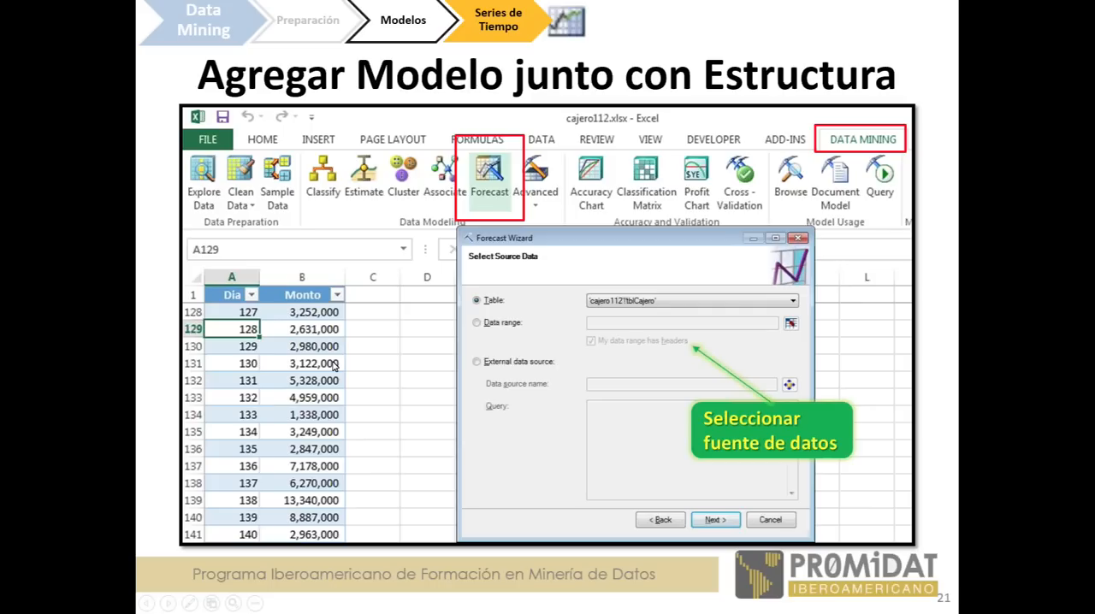
key(Right)
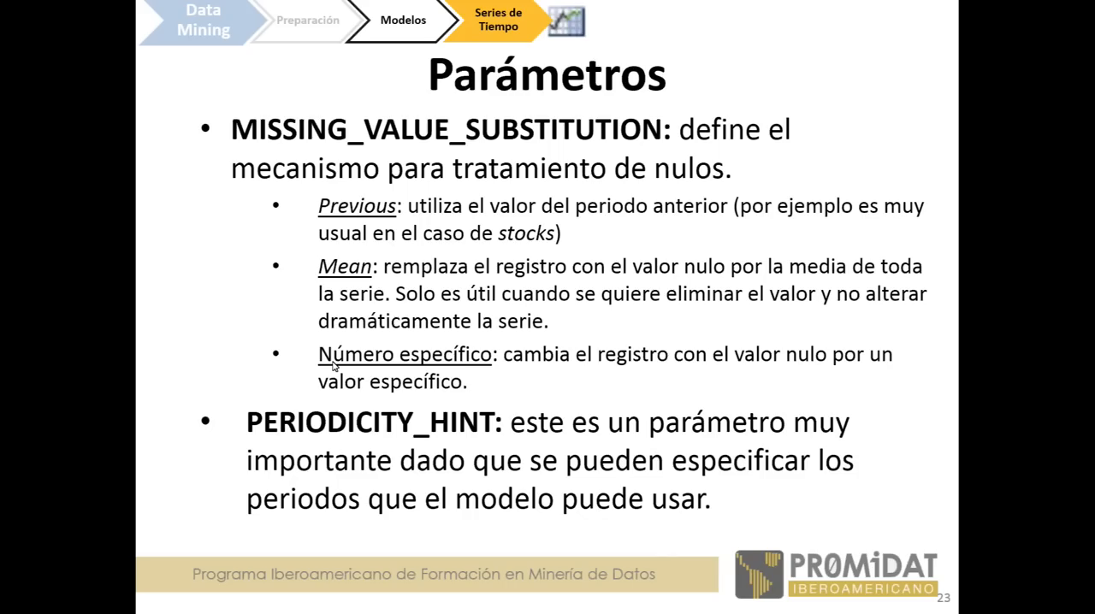
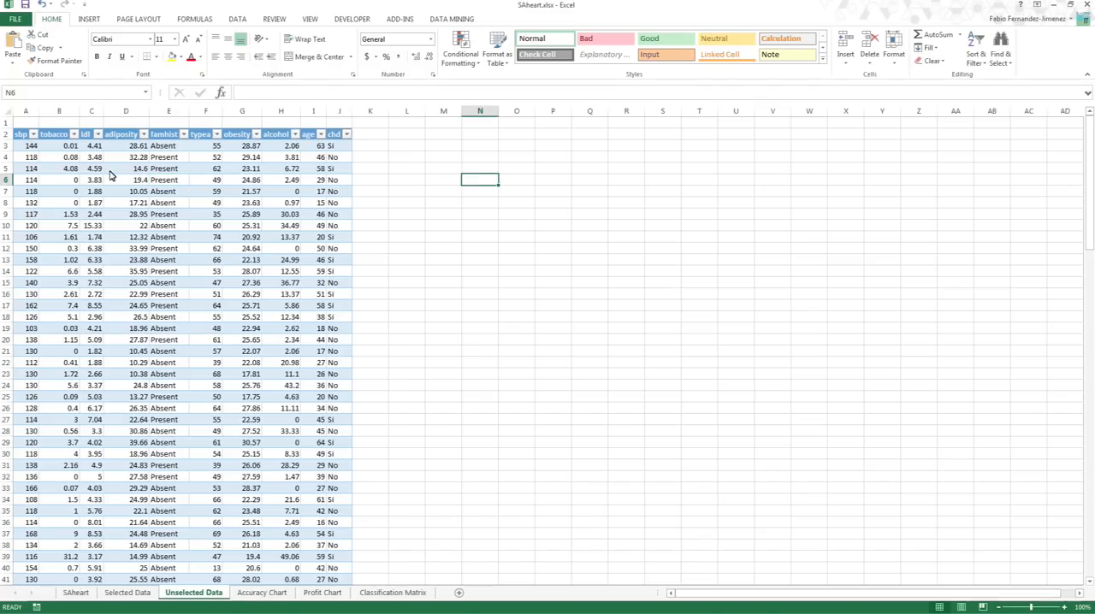
- Create a new blank workbook
click(15, 18)
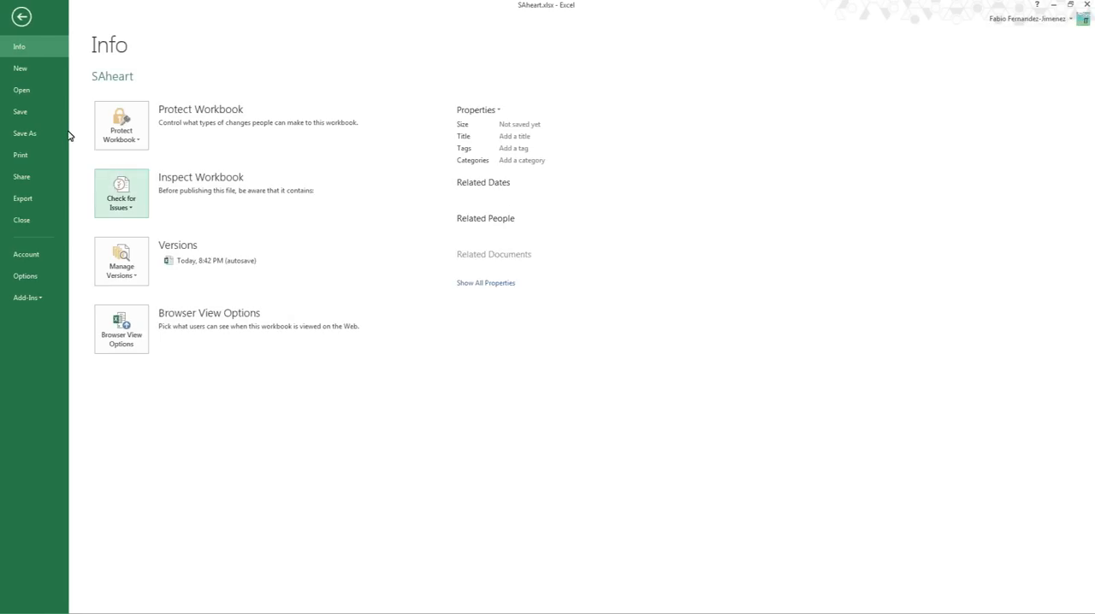
click(40, 67)
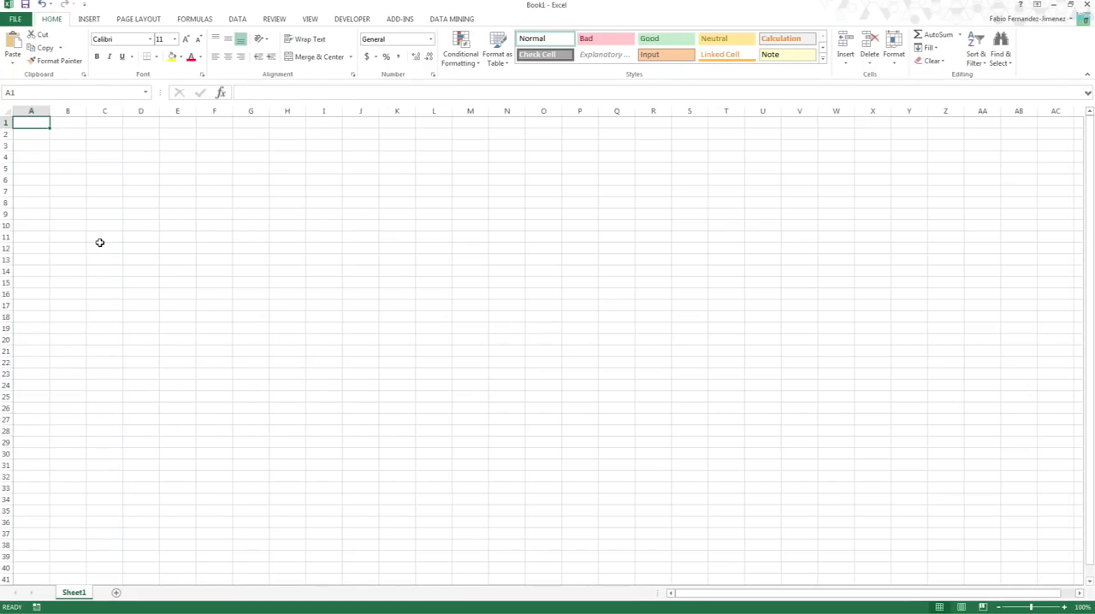
- Switch to SQL Server Management Studio, examine the prostate_data query results in an enlarged results grid, and return to Excel
key(alt+F11)
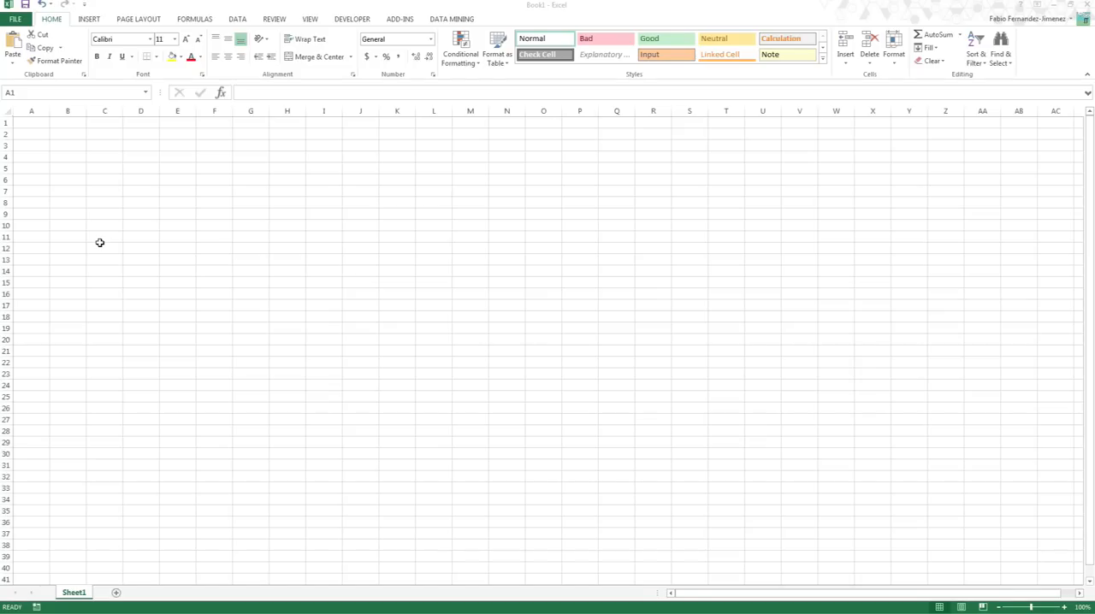
drag(1, 123, 391, 118)
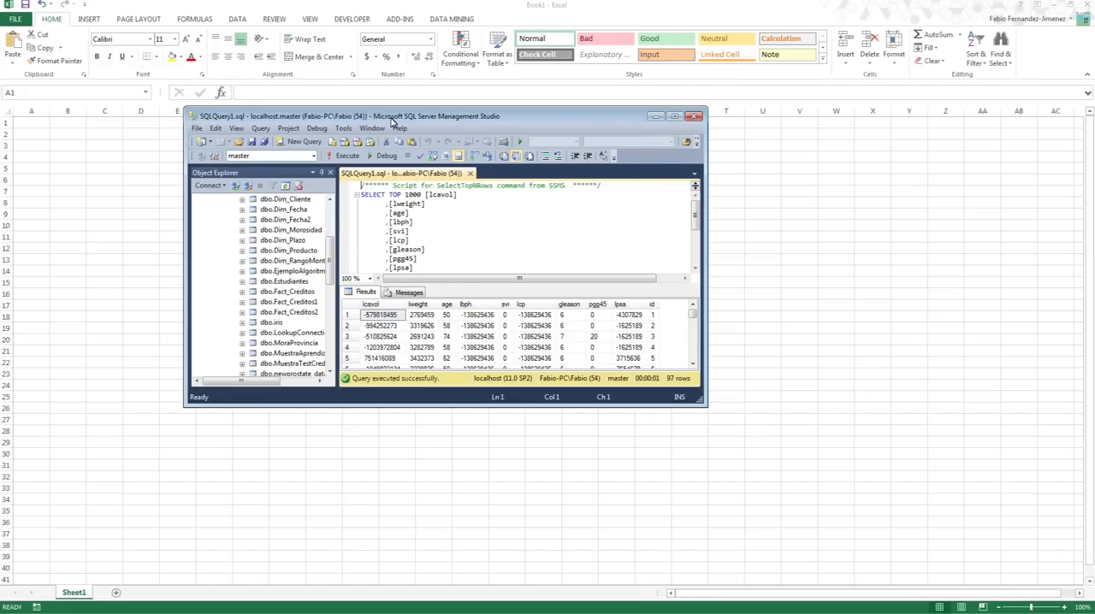
double_click(391, 118)
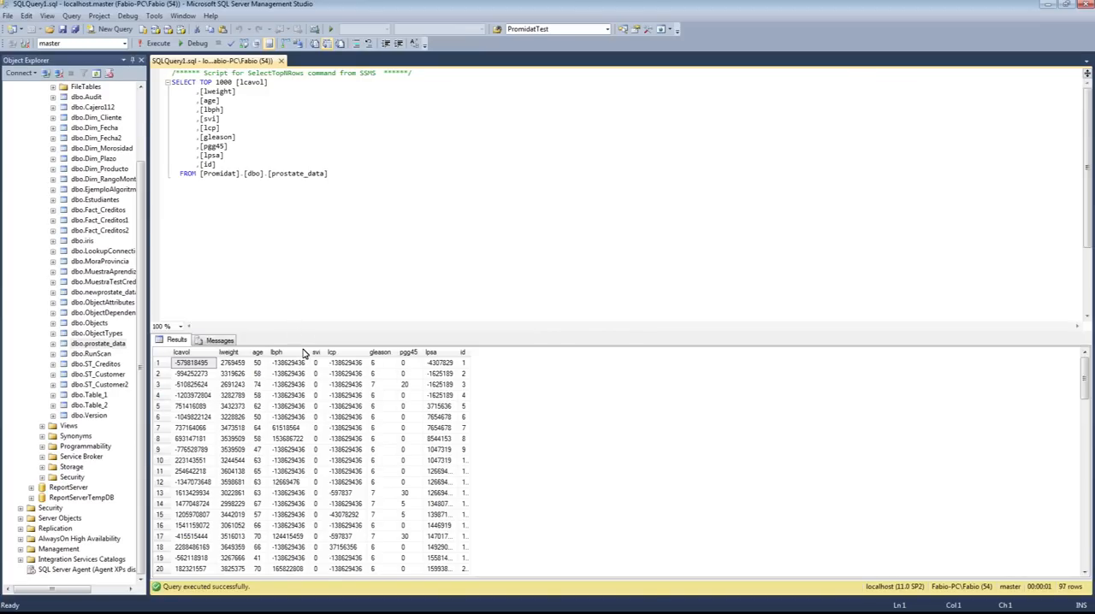
drag(295, 330, 300, 225)
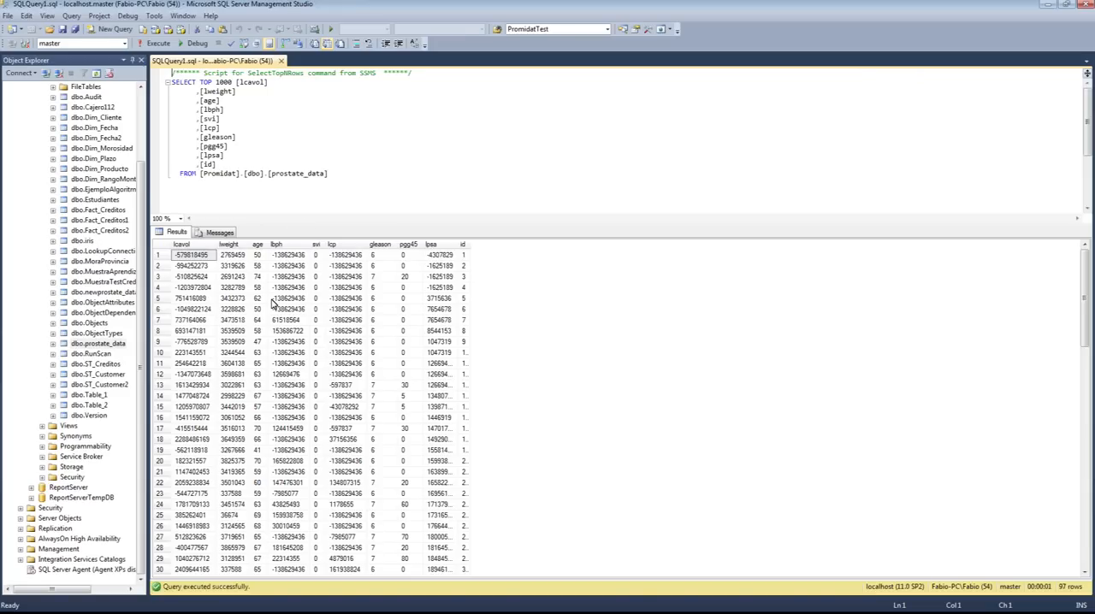
click(269, 300)
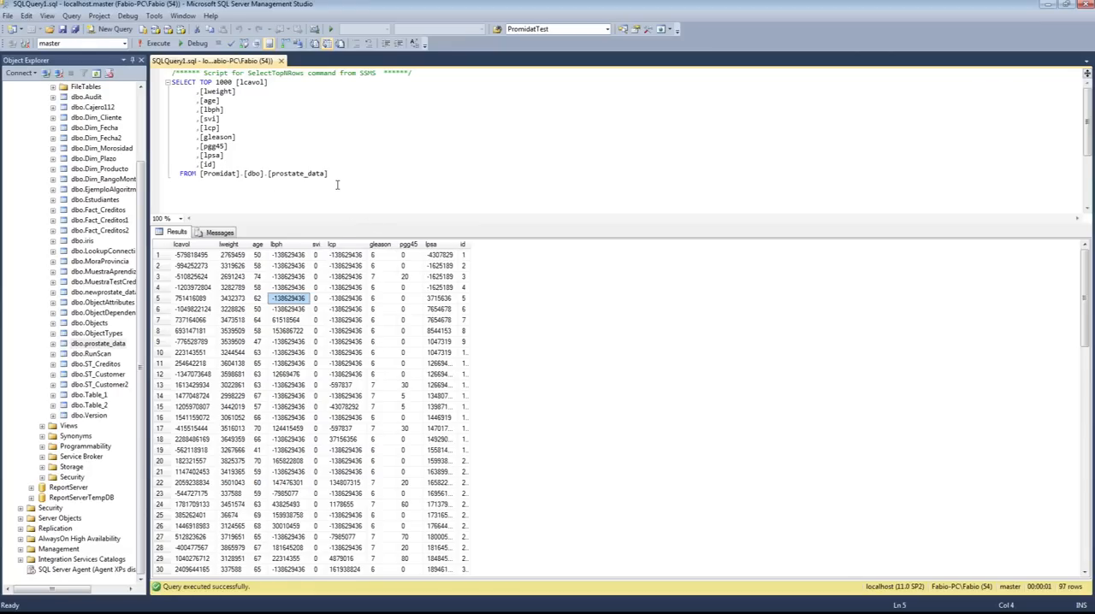
click(1051, 5)
- Start creating a new mining structure and choose an external data source for its source data
click(364, 214)
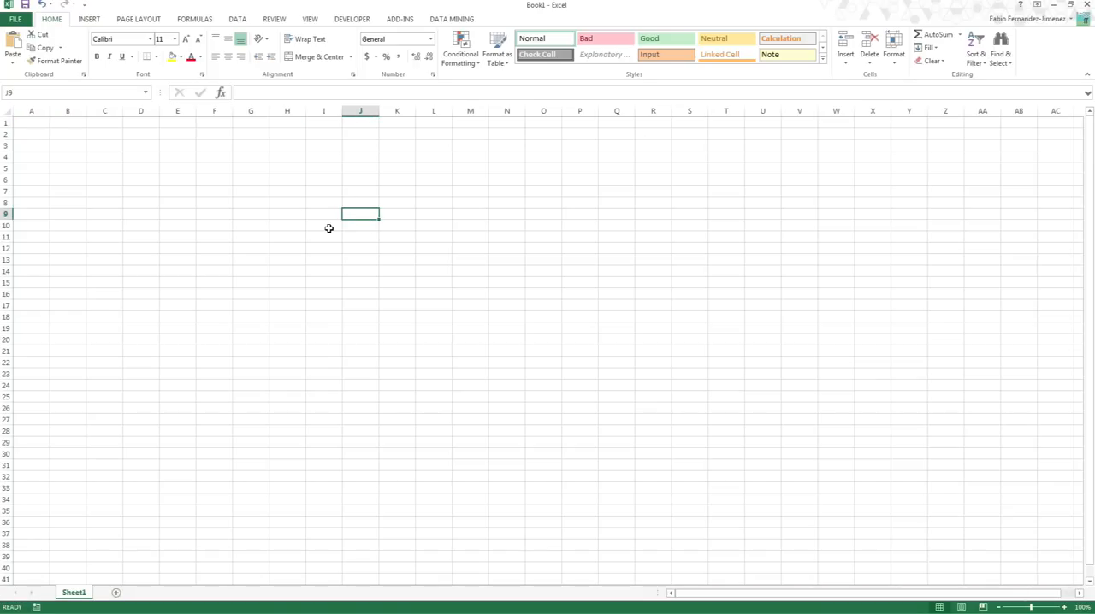
click(41, 156)
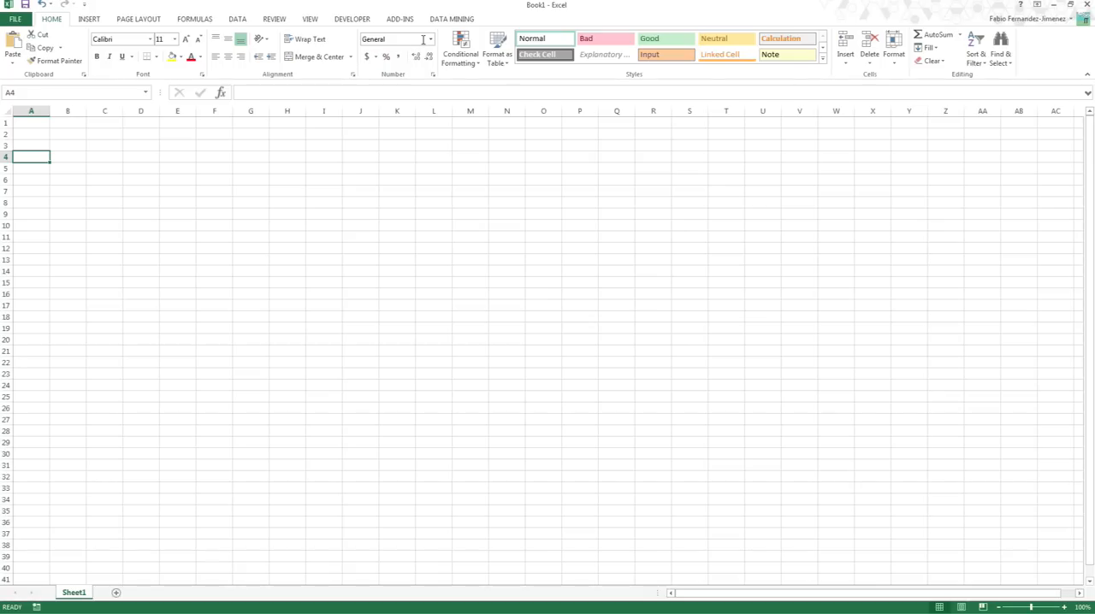
click(462, 19)
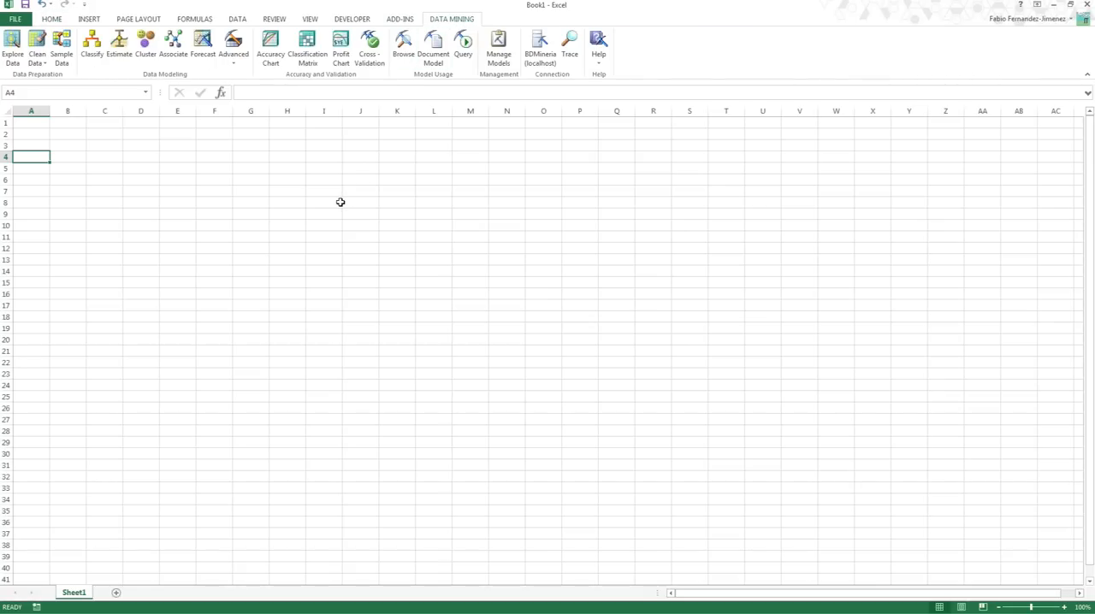
click(243, 66)
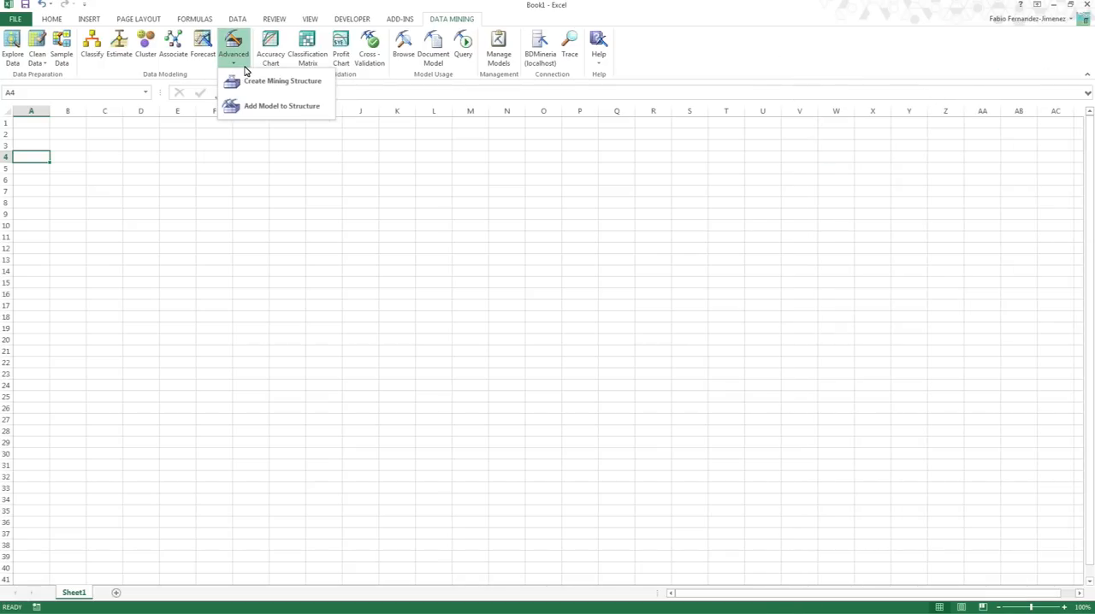
click(299, 91)
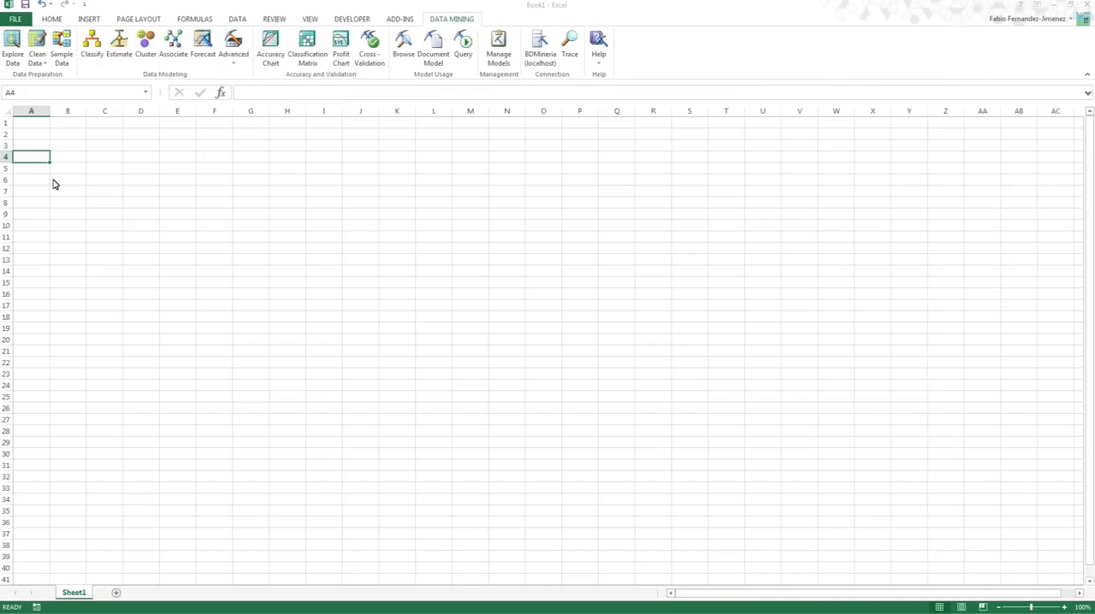
click(676, 343)
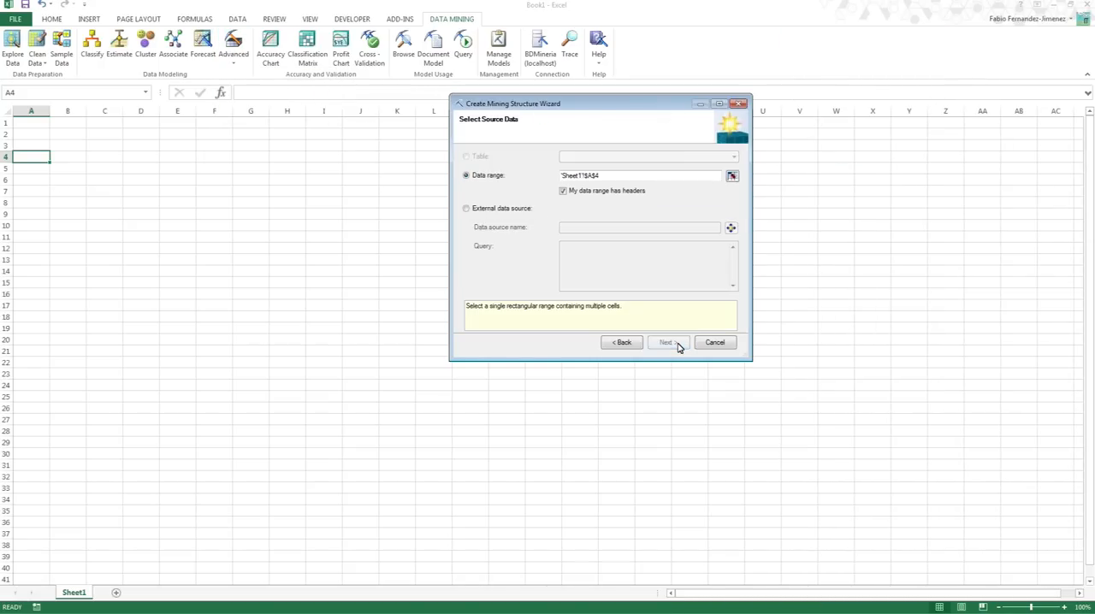
click(519, 209)
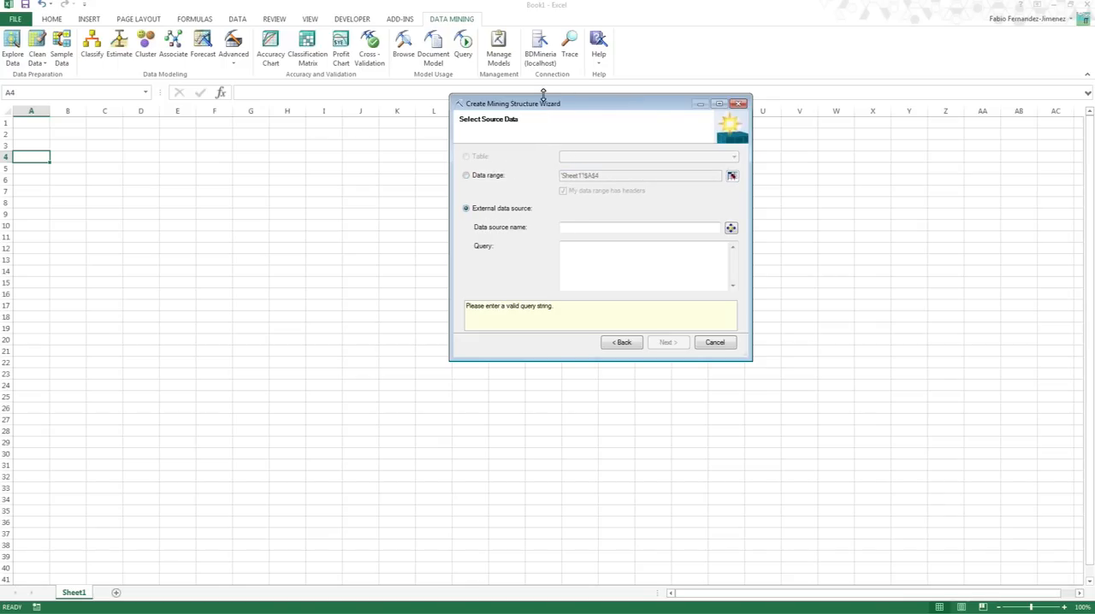
- Open the Data Source Query Editor and keep DS Promidat as the server data source
drag(529, 105, 485, 149)
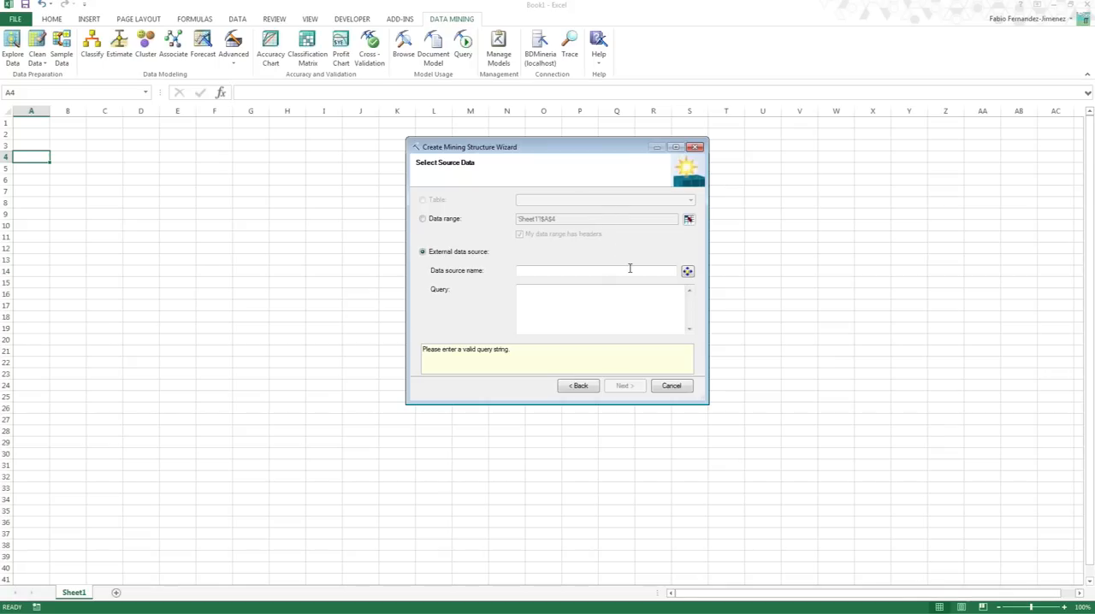
click(691, 276)
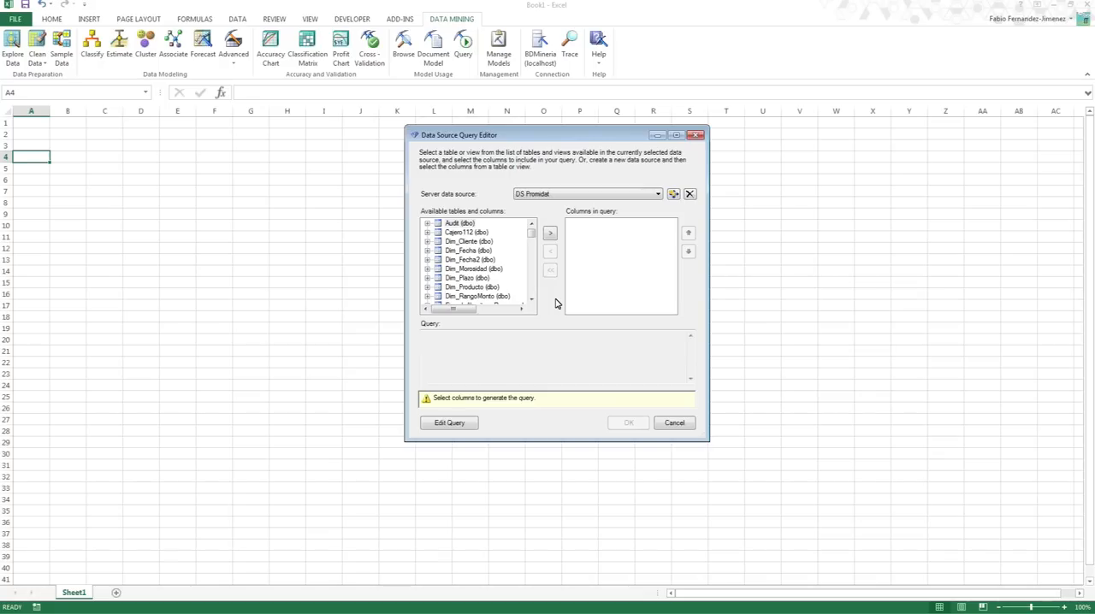
click(658, 198)
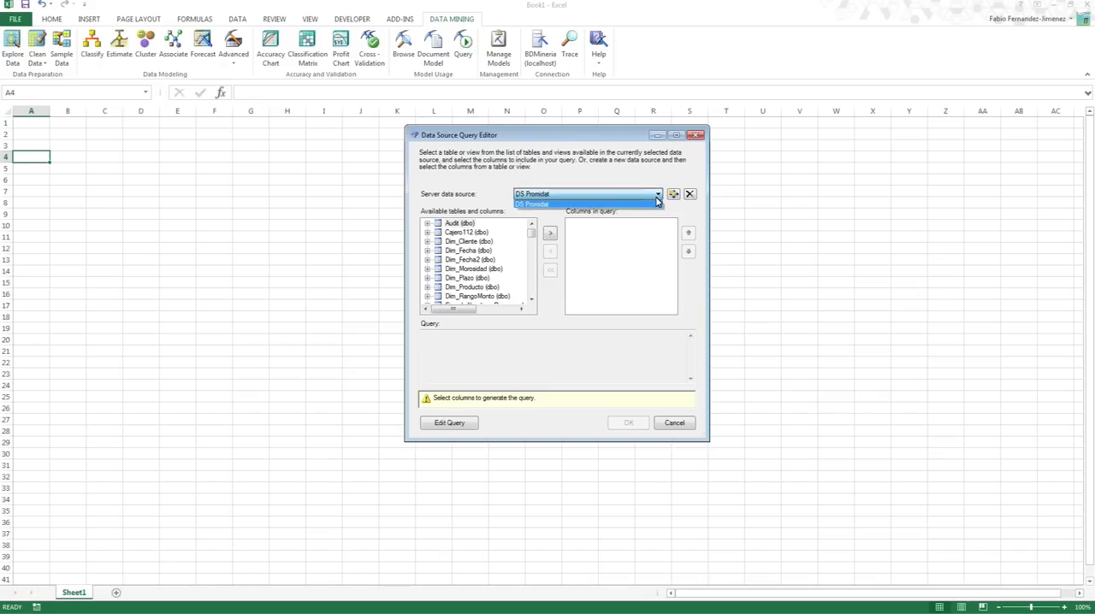
click(657, 198)
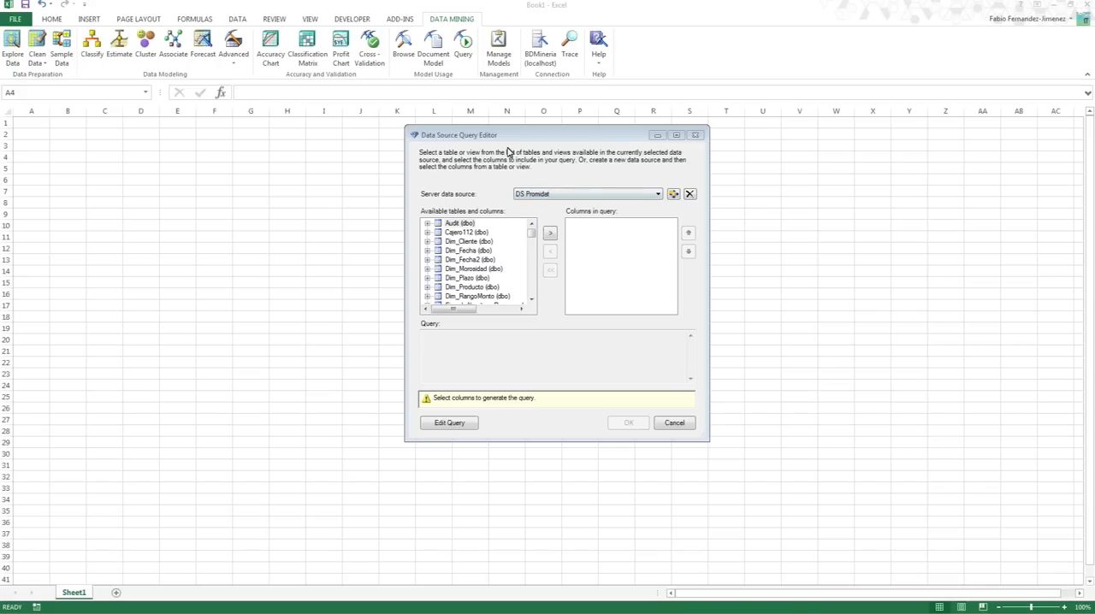
drag(482, 134, 461, 135)
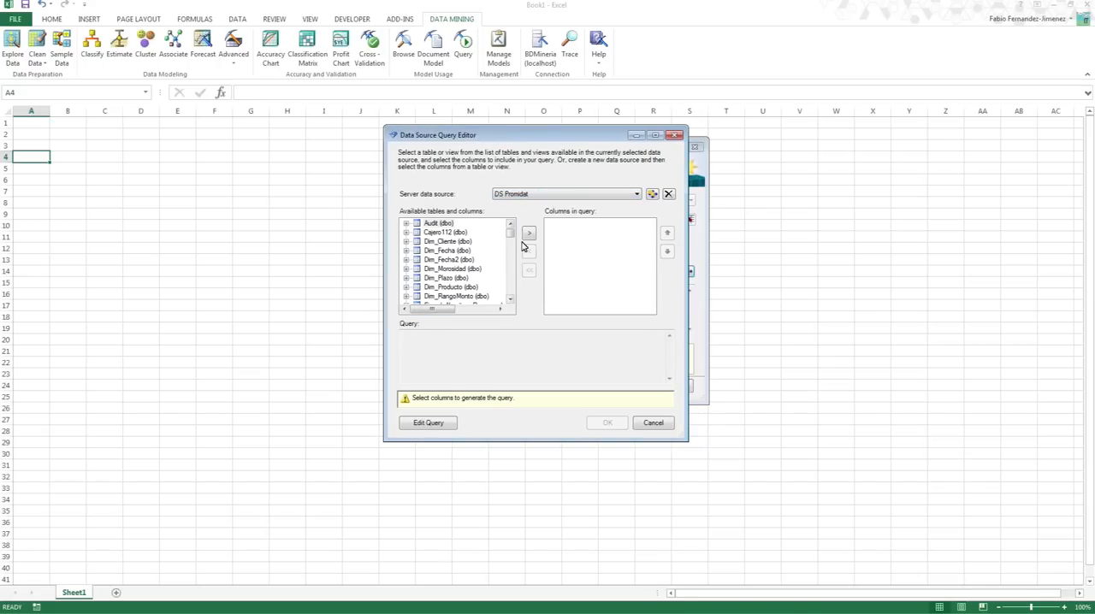
- Find the prostate_data table among the available tables and add all its columns to the query
scroll(511, 237, down, 4)
drag(511, 239, 508, 229)
scroll(509, 274, down, 3)
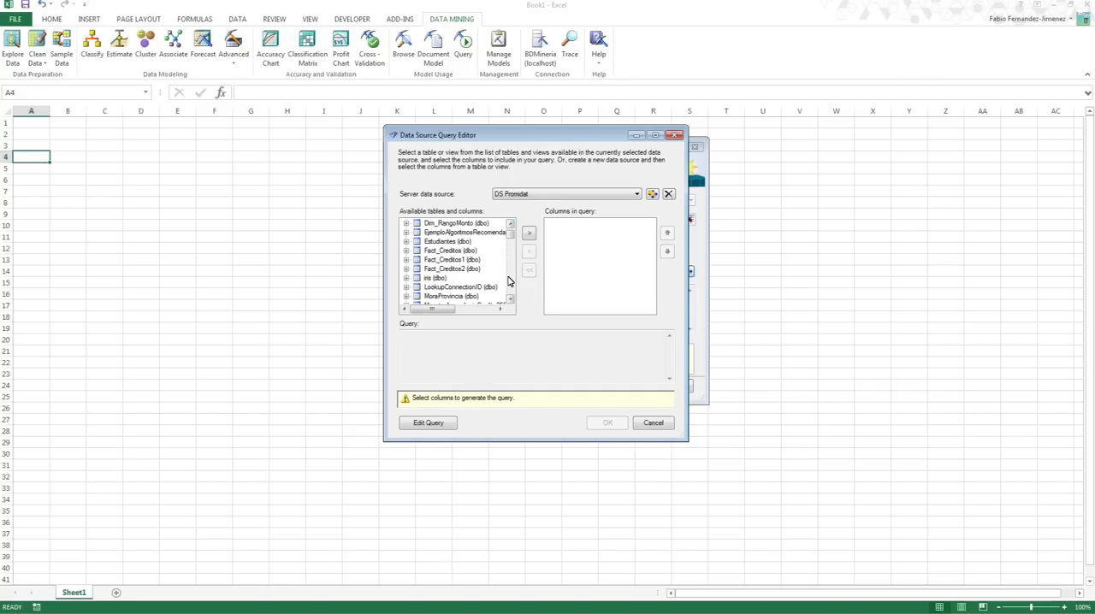
click(510, 299)
click(509, 300)
click(510, 300)
click(510, 299)
click(510, 300)
click(510, 299)
click(510, 300)
click(461, 261)
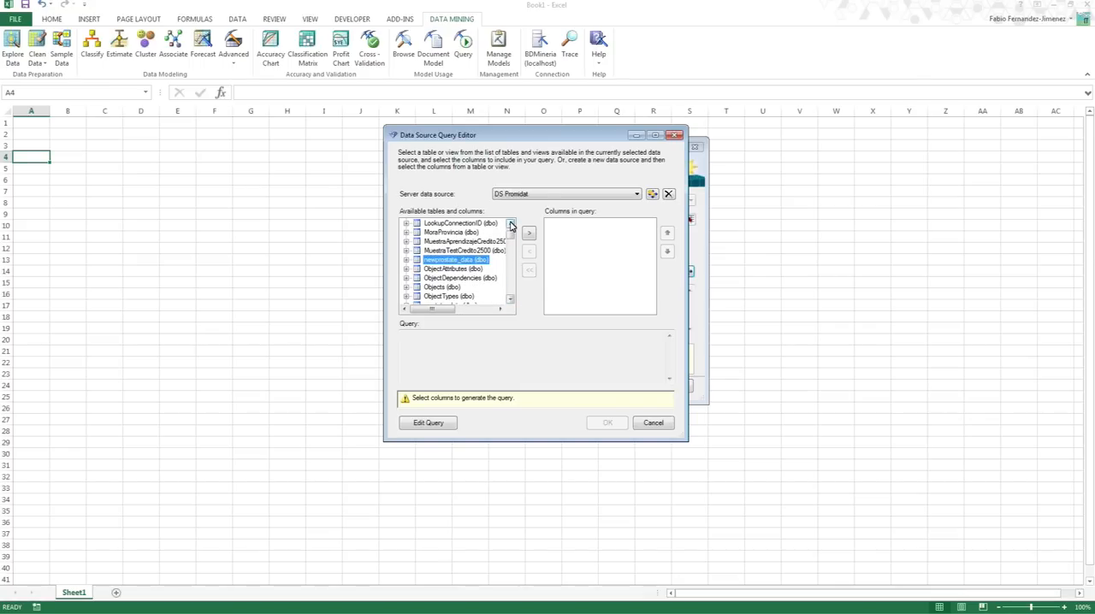
click(510, 299)
click(510, 299)
click(510, 300)
click(466, 278)
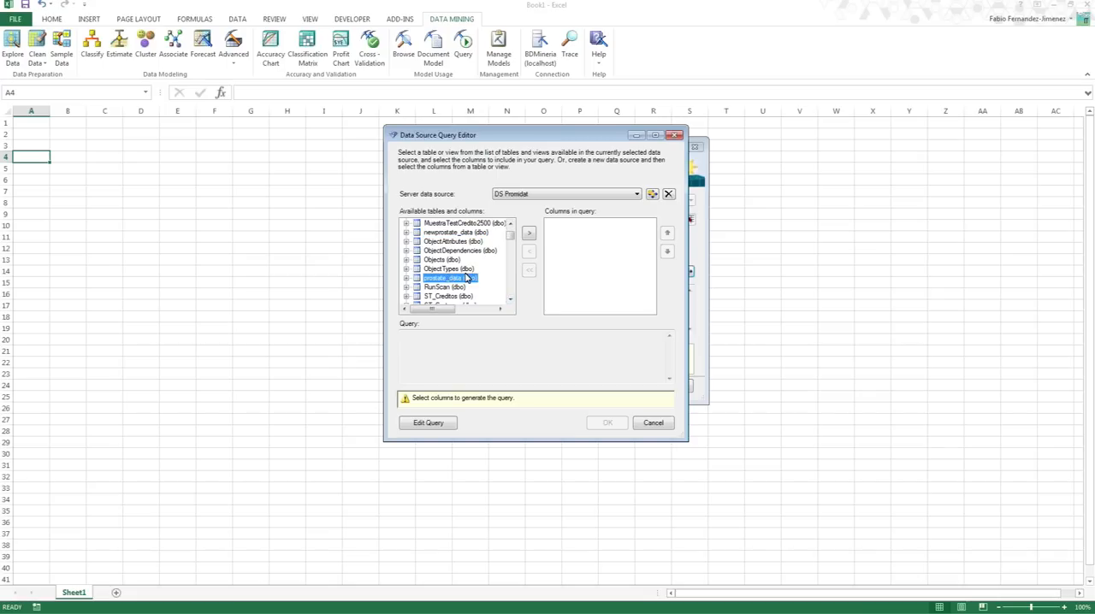
click(528, 233)
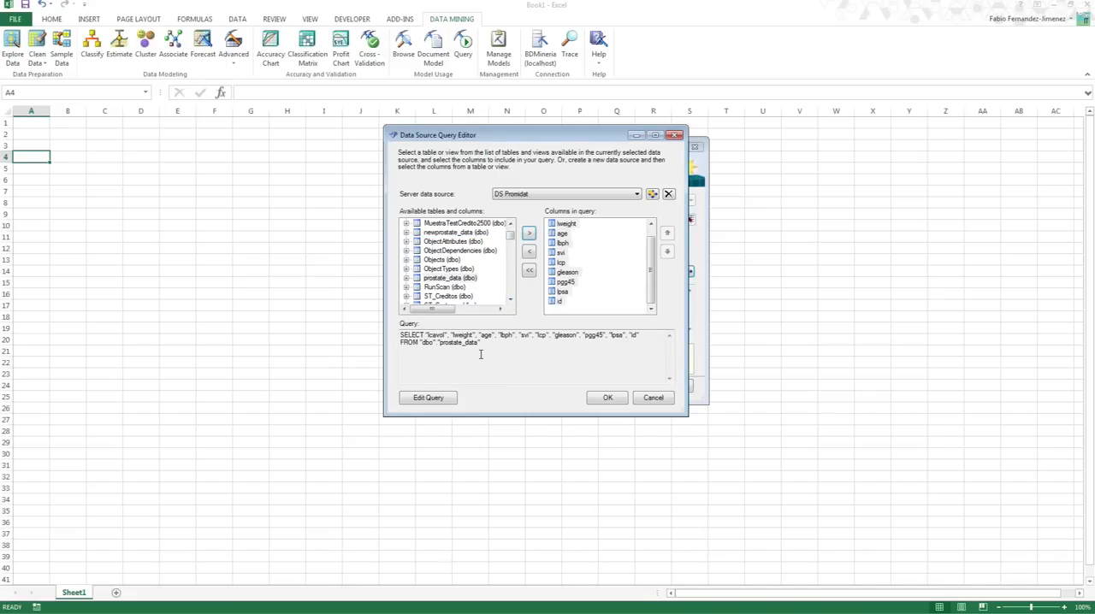
- Review the generated SELECT statement for prostate_data and accept it as the mining structure's source query
drag(481, 343, 390, 331)
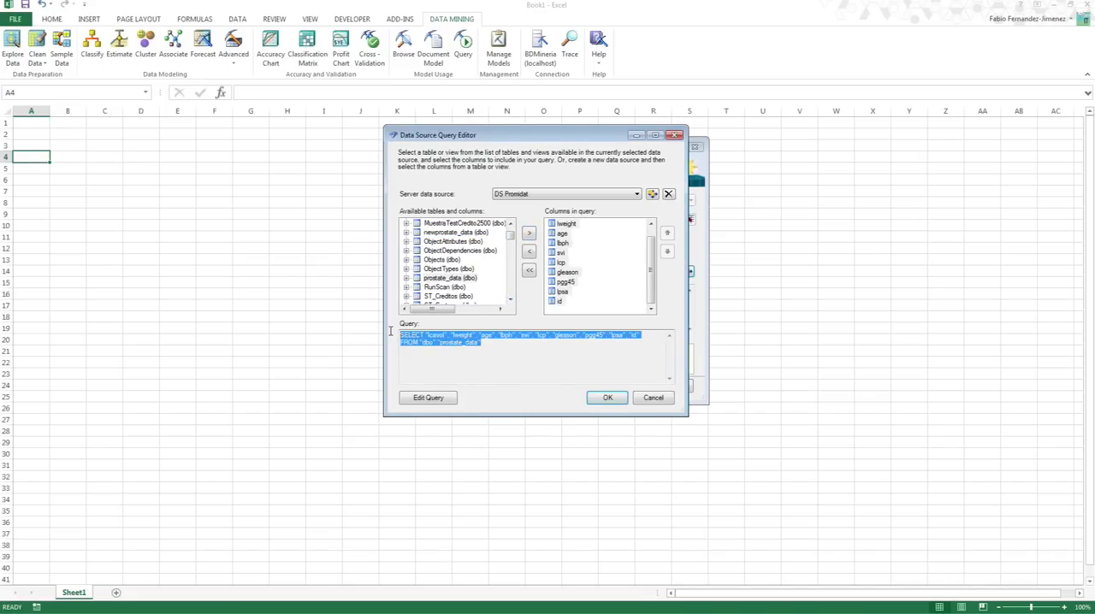
click(468, 360)
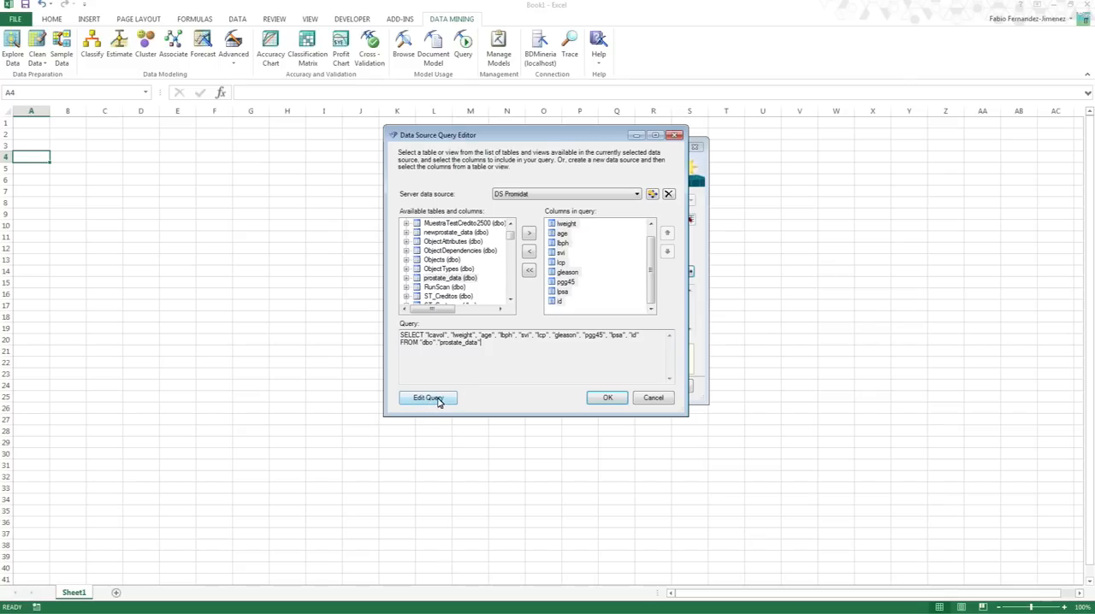
drag(497, 343, 393, 320)
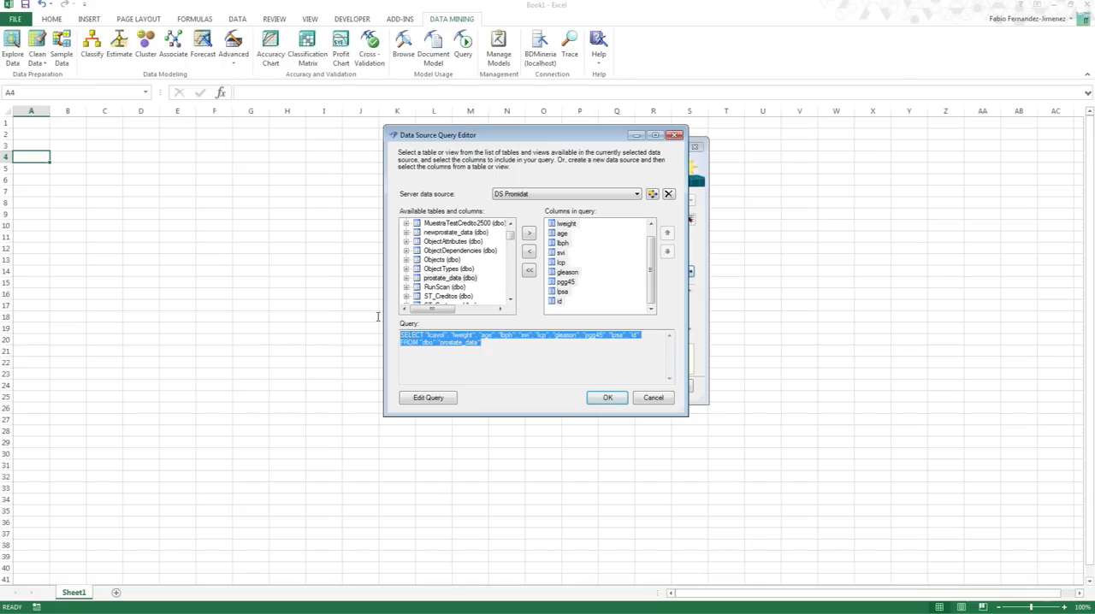
click(490, 355)
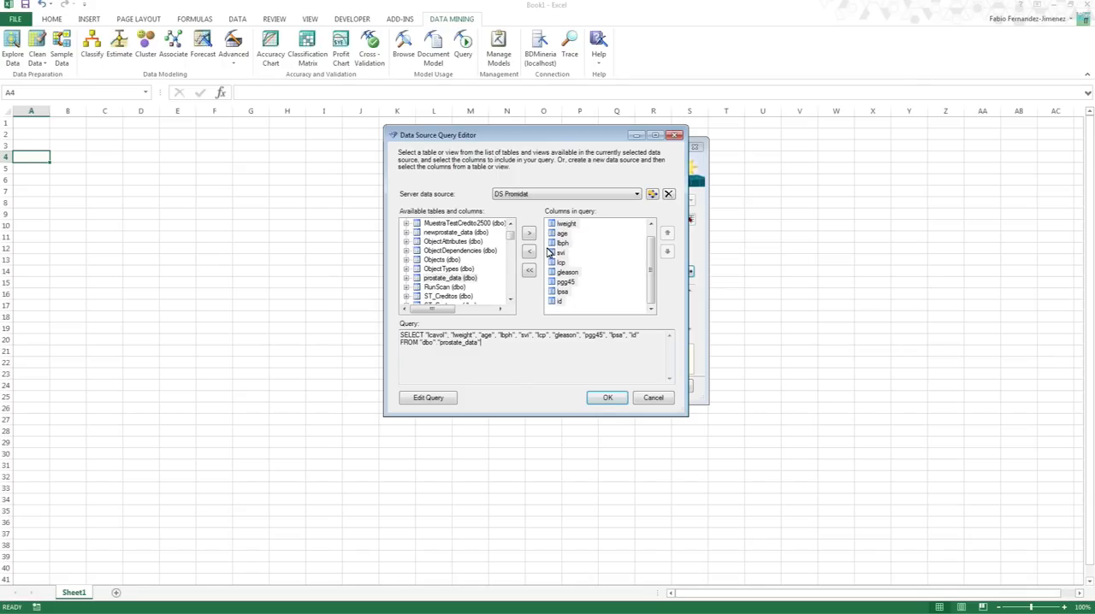
click(609, 398)
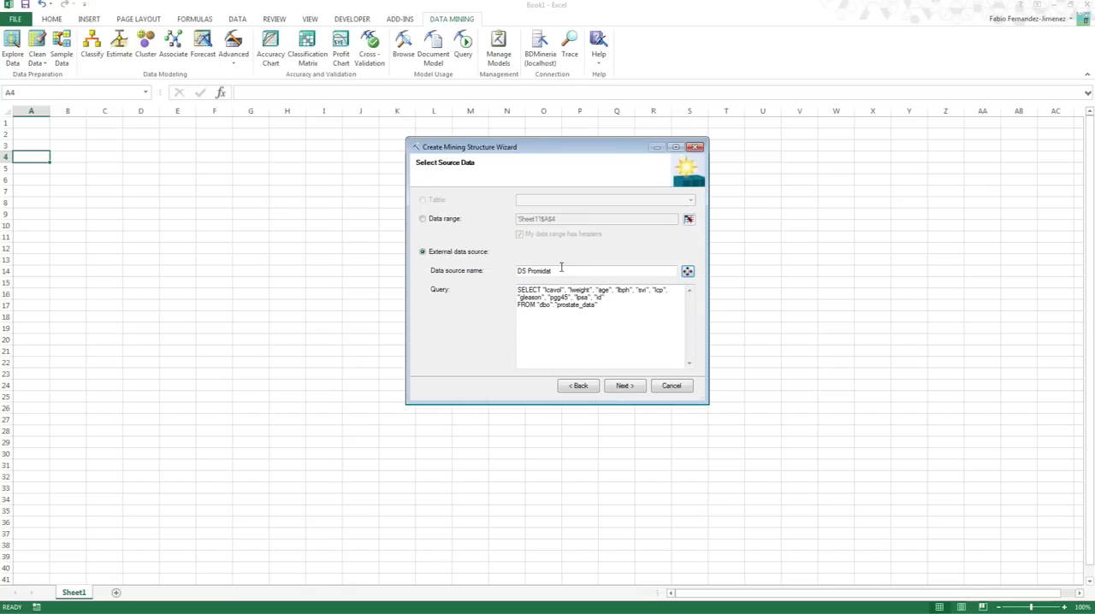
click(624, 386)
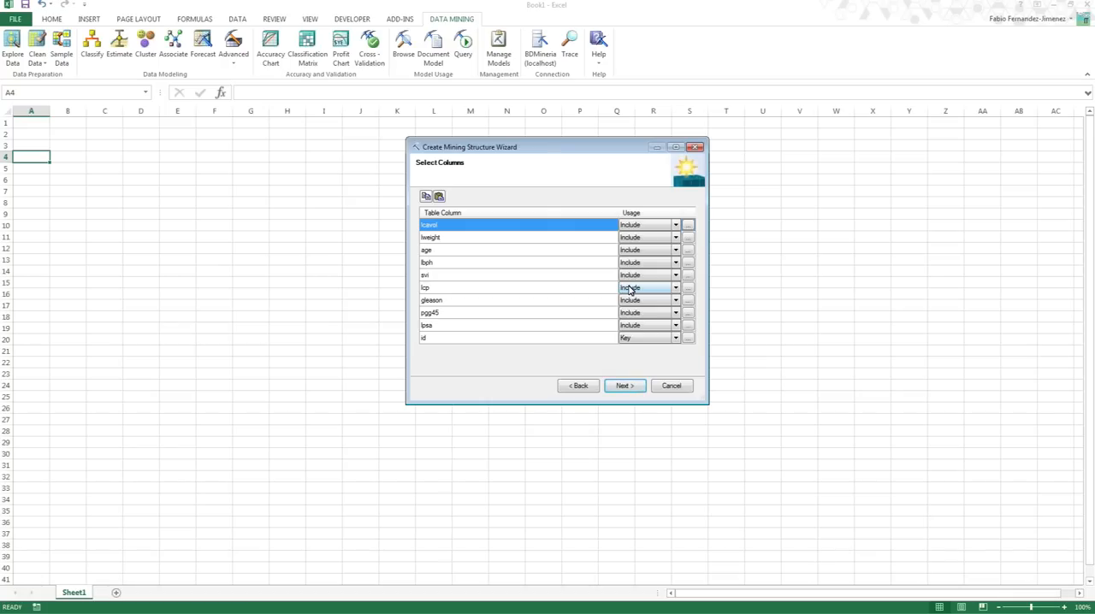
- Check the column usage options, and accept id as Key with all other prostate columns set to Include
click(676, 226)
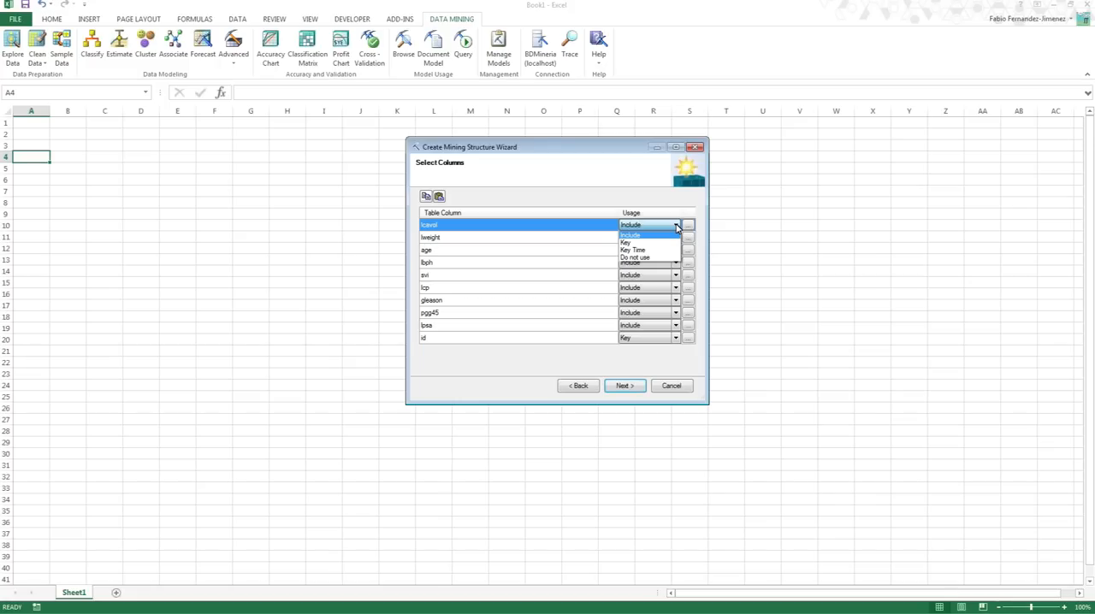
click(622, 183)
click(481, 340)
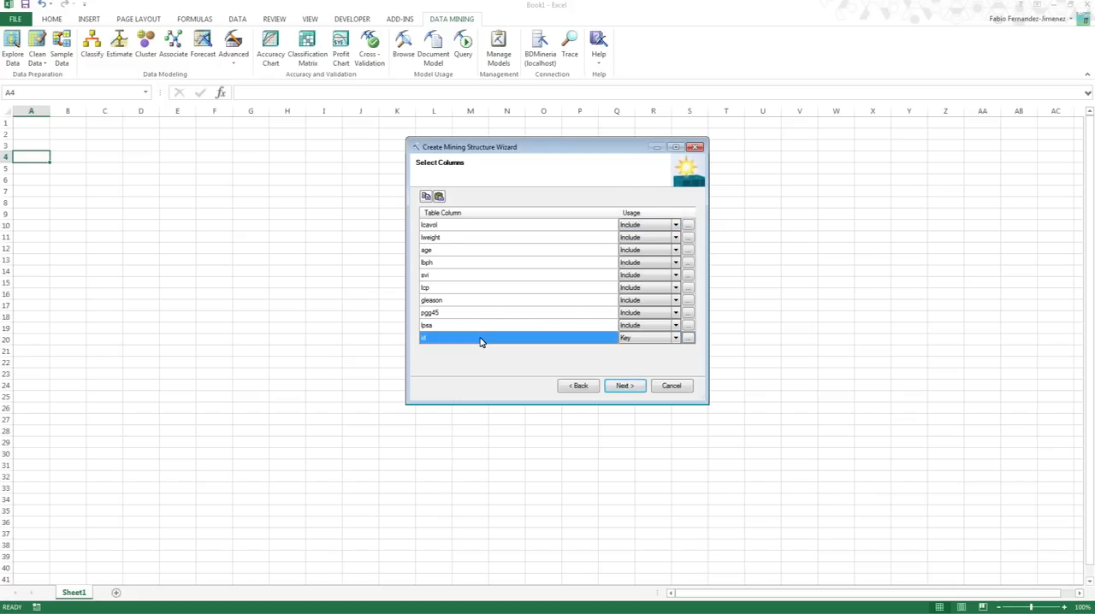
click(625, 386)
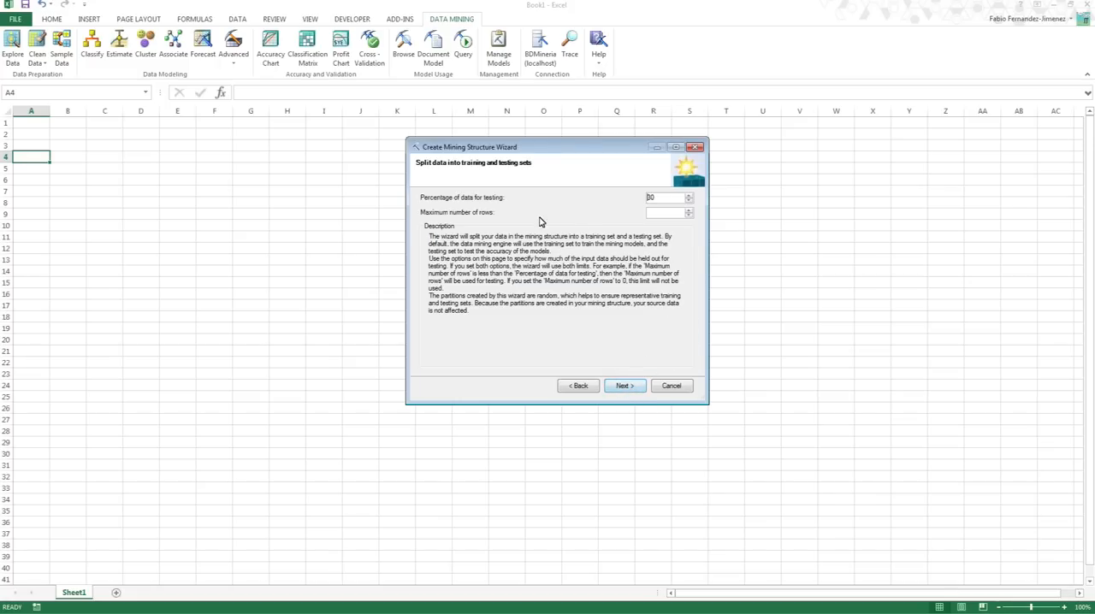
- Accept 30 percent of the data for testing and leave the maximum number of rows empty
drag(661, 197, 648, 198)
click(655, 212)
click(625, 386)
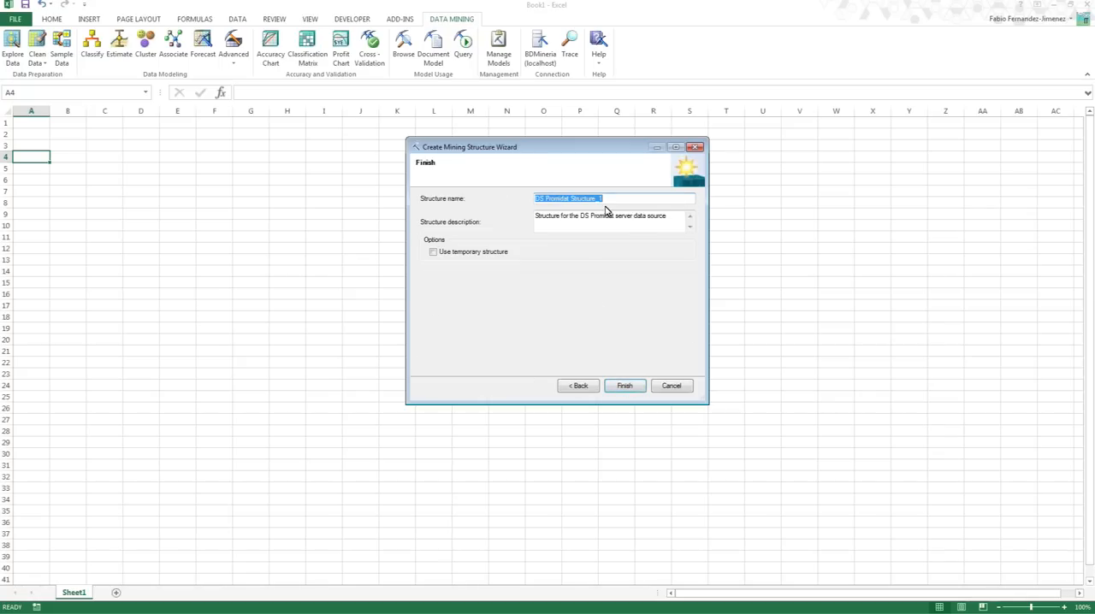
- Name the mining structure Prostata_Est
drag(613, 198, 518, 198)
text(PR)
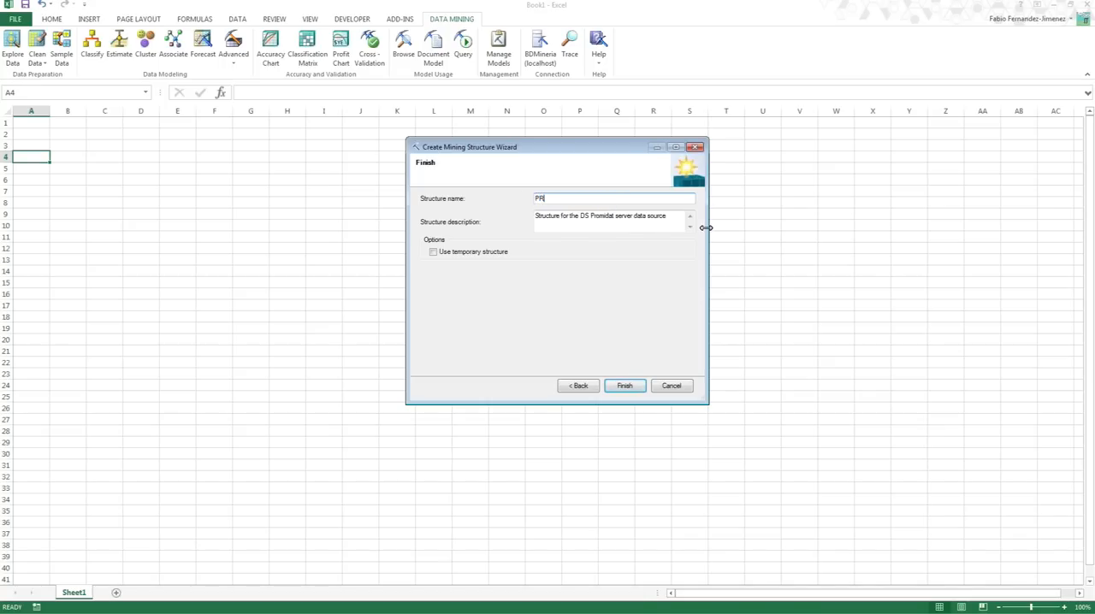
text(ostata_S)
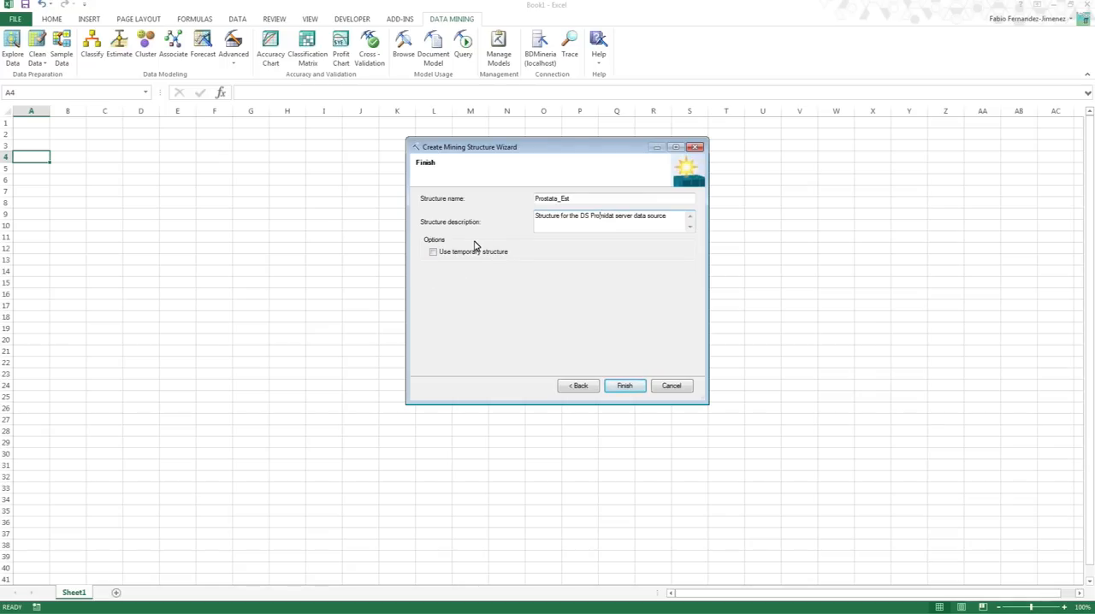
- Finish creating the Prostata_Est mining structure with the temporary structure option left off
click(470, 254)
click(471, 254)
click(629, 389)
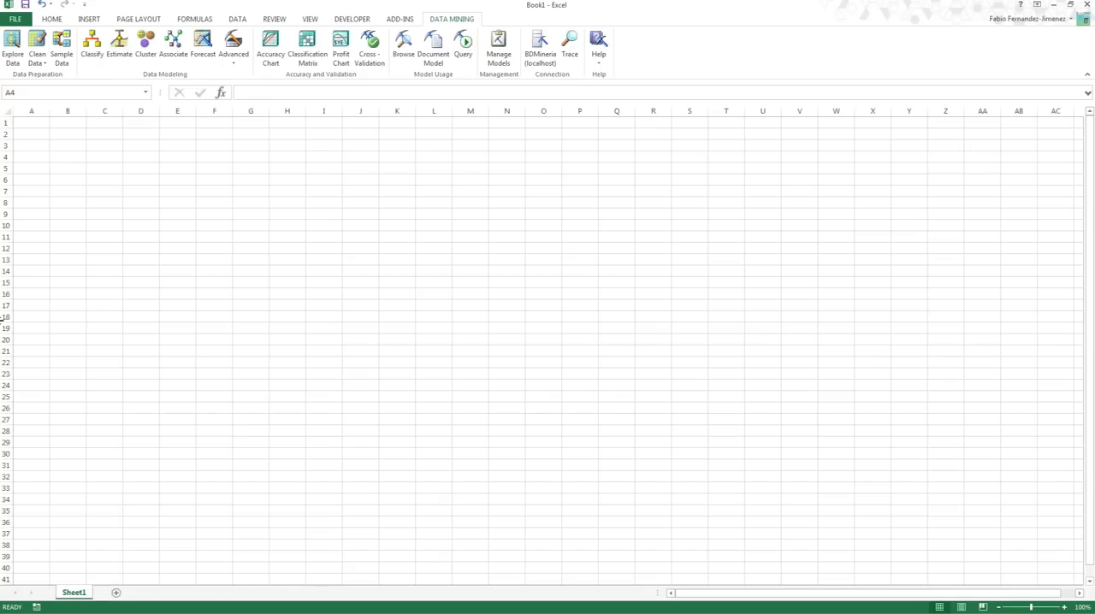
- Switch to SQL Server Management Studio and connect to Analysis Services on localhost with Windows Authentication
key(alt+Tab)
click(140, 99)
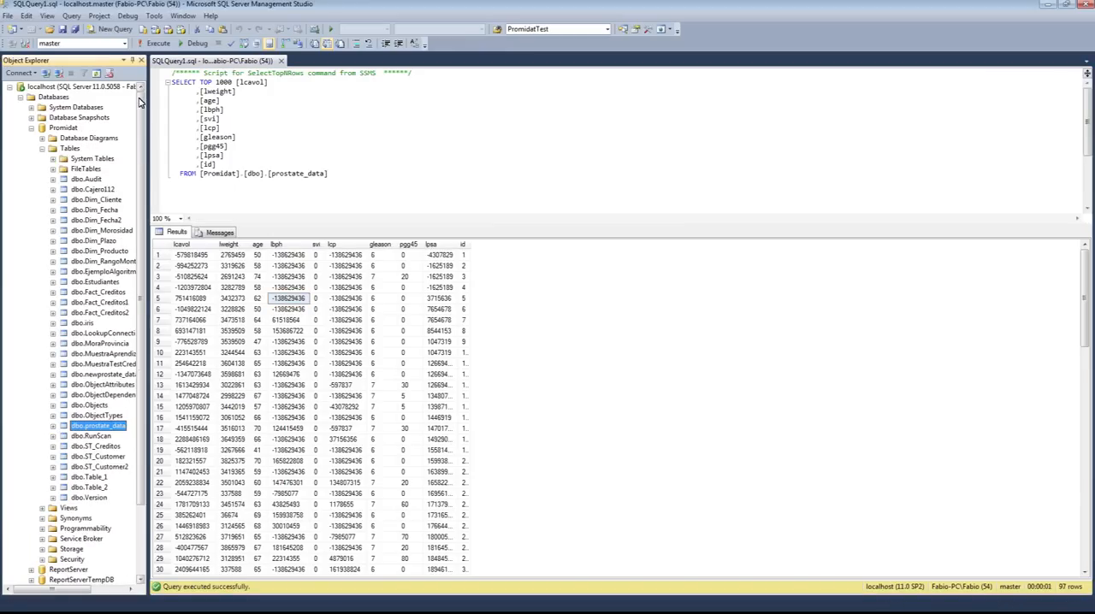
click(21, 97)
click(23, 74)
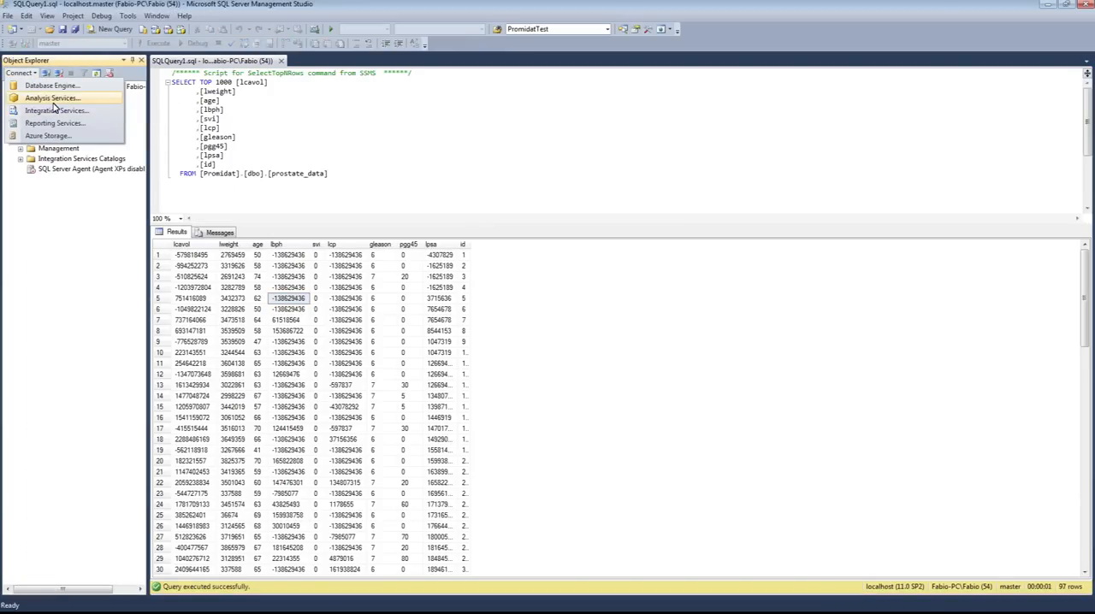
click(53, 98)
click(493, 327)
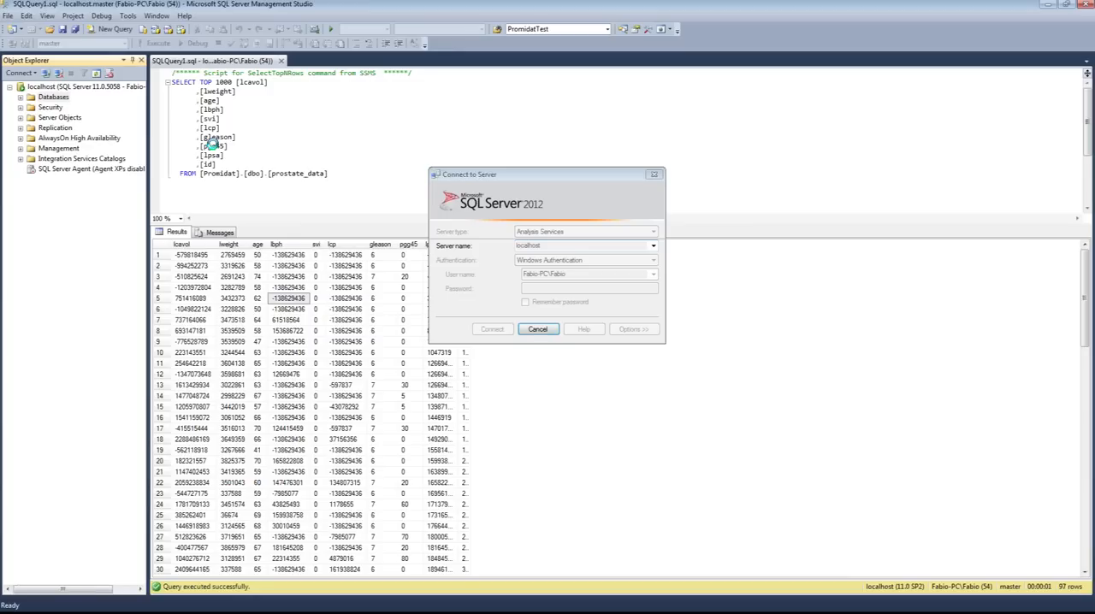
- Expand the BDMineria database's mining structures on the Analysis Services server and check for Prostata_Est
click(21, 191)
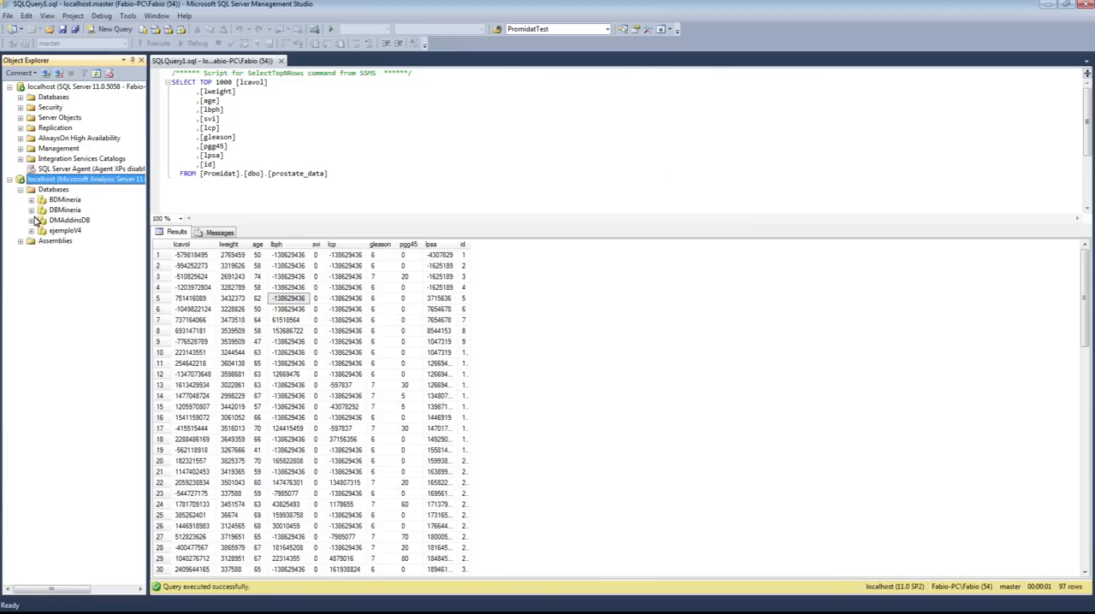
click(32, 200)
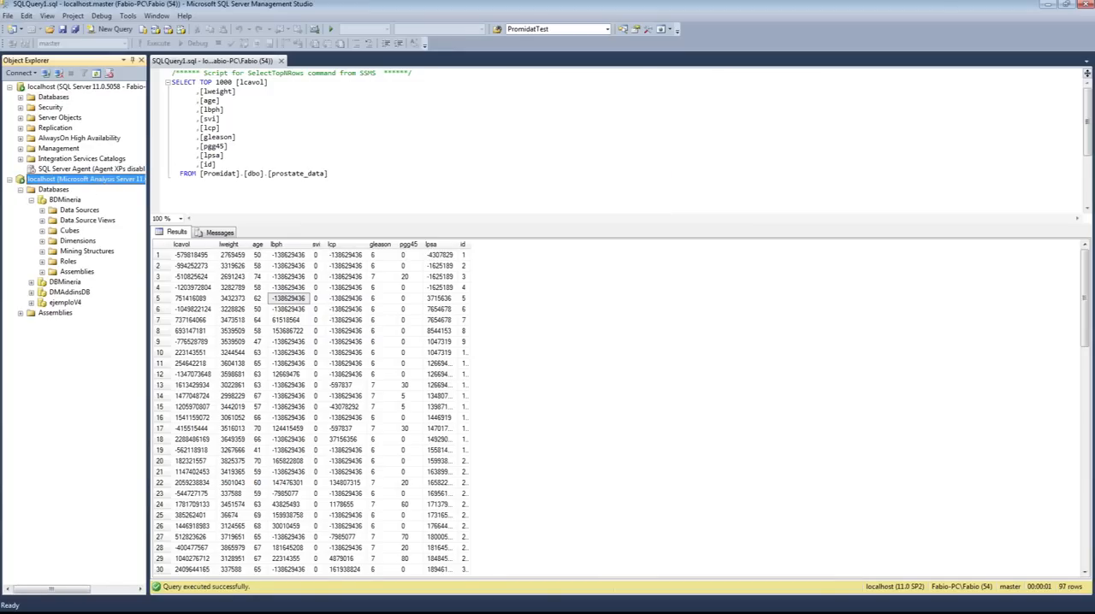
click(42, 250)
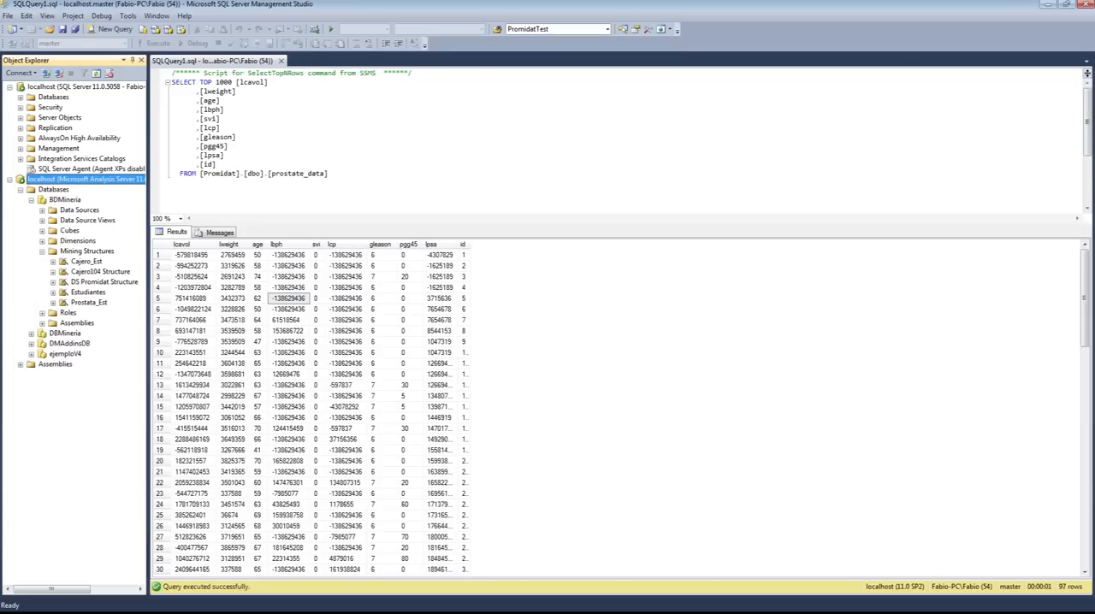
click(83, 251)
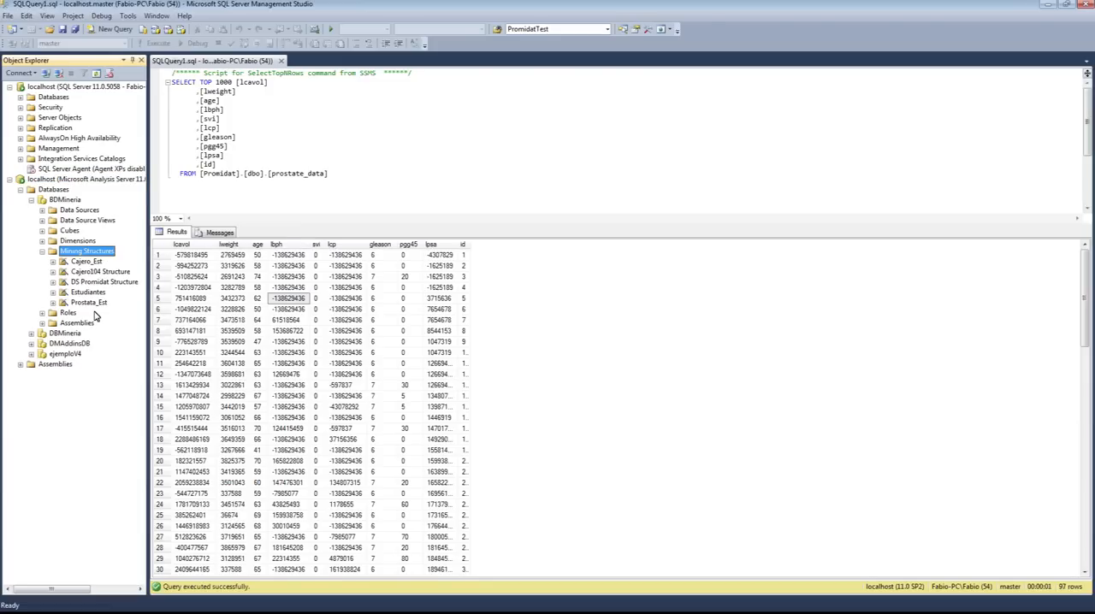
click(88, 261)
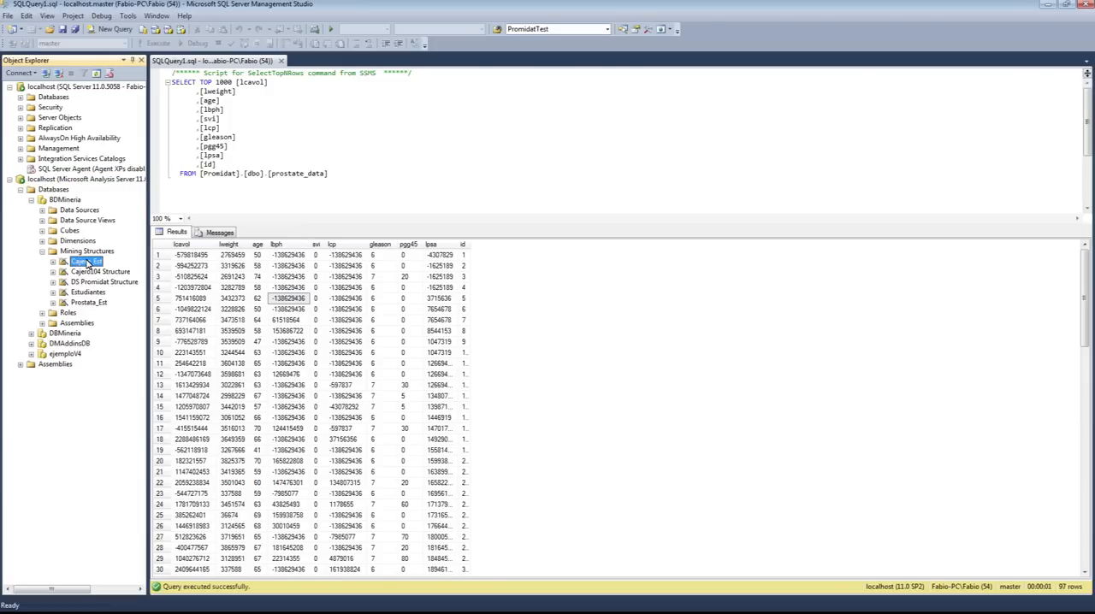
click(99, 306)
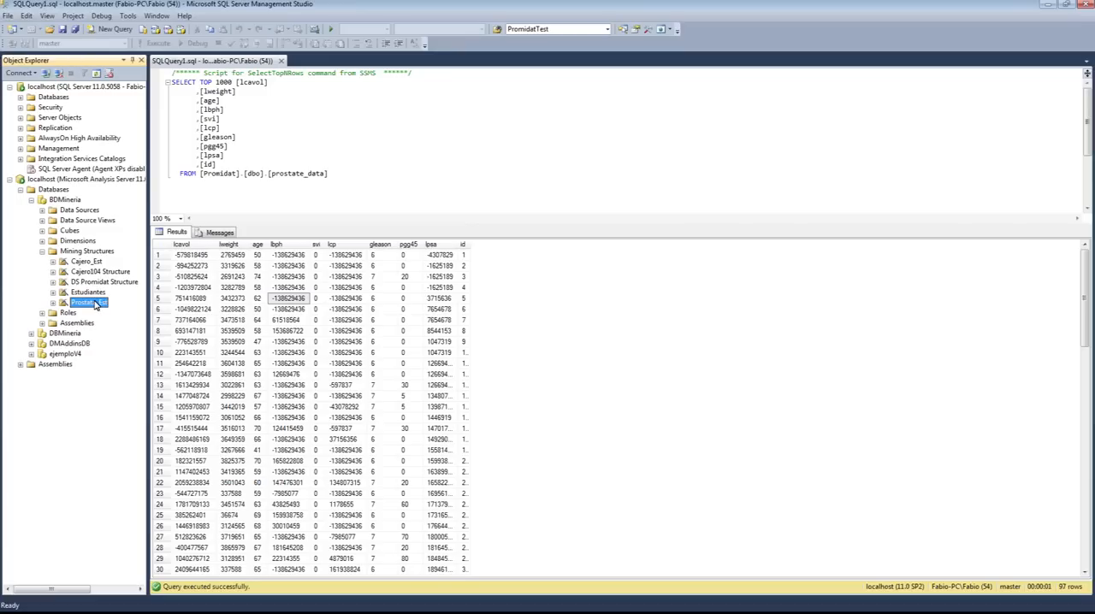
click(95, 305)
- Return to Excel, start adding a model to an existing structure, and accept Prostata_Est as the base structure
click(1047, 5)
click(495, 196)
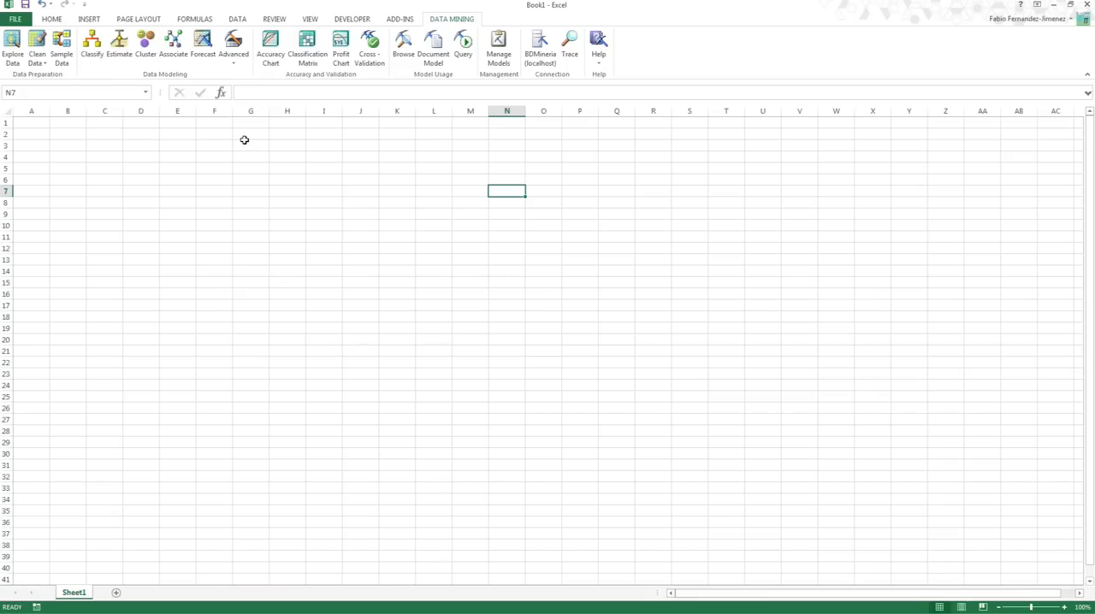
click(236, 67)
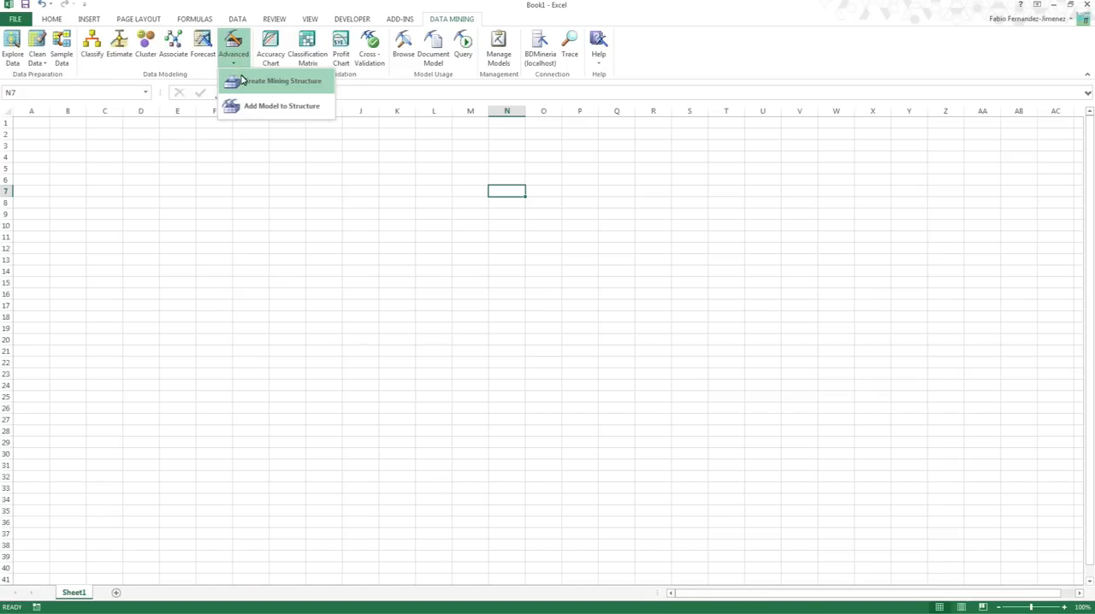
click(291, 106)
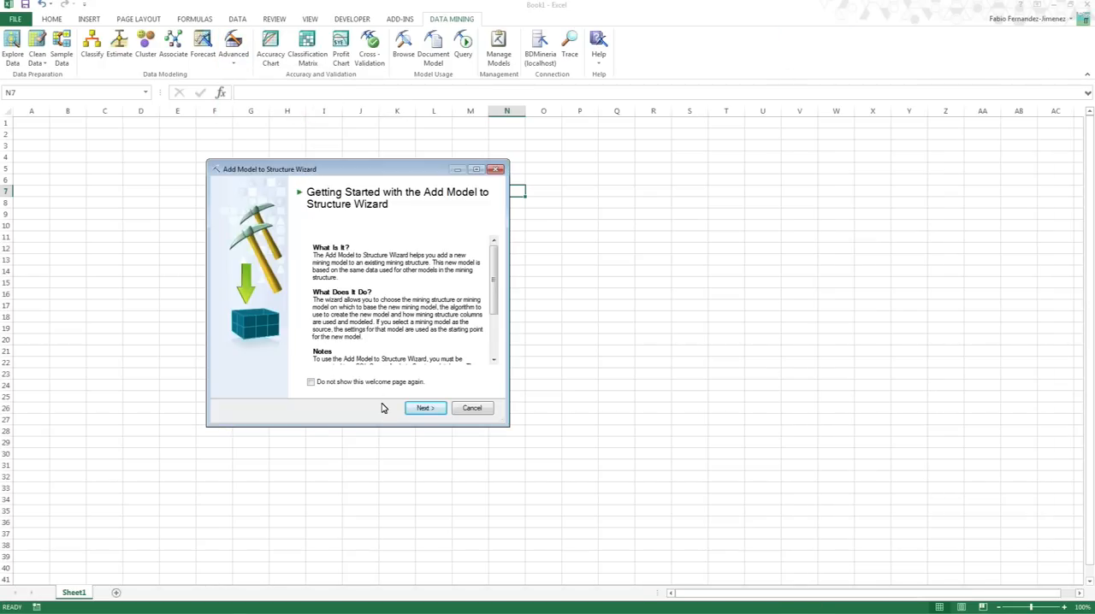
click(425, 408)
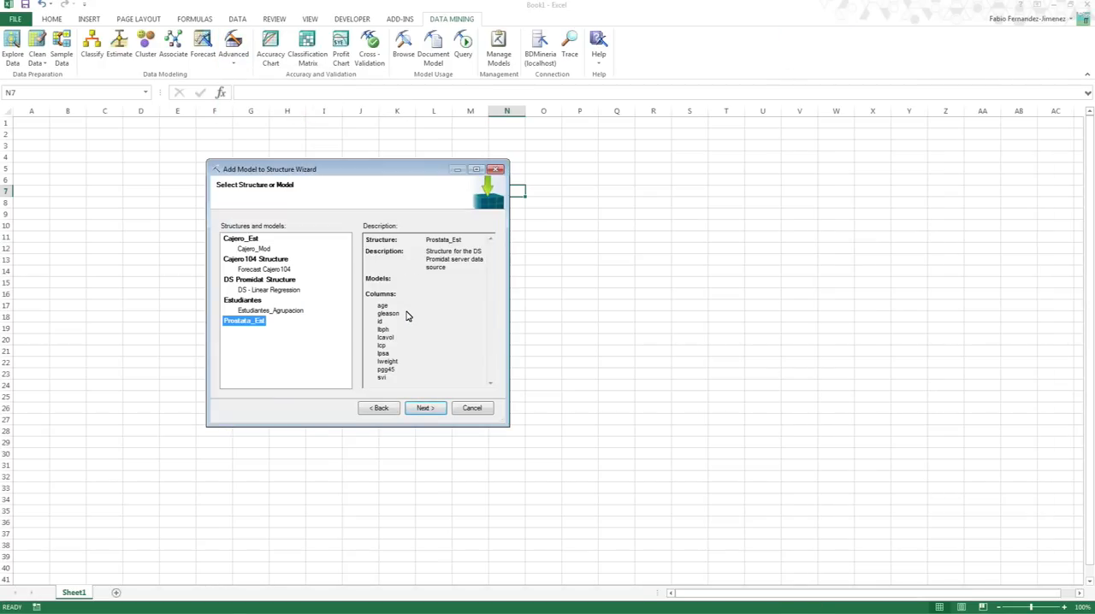
drag(313, 175, 421, 228)
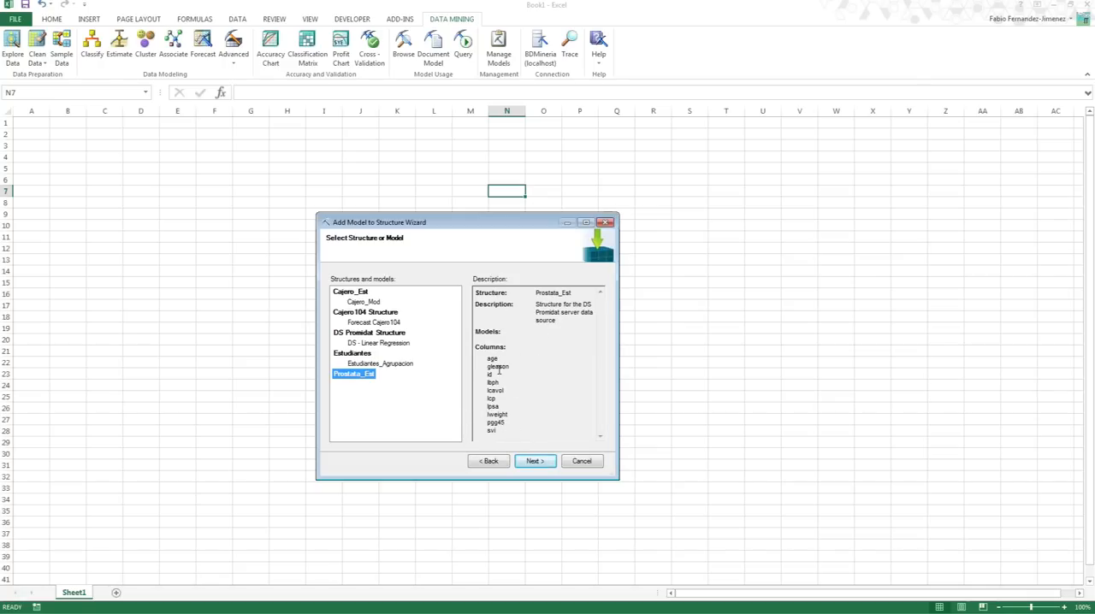
click(534, 461)
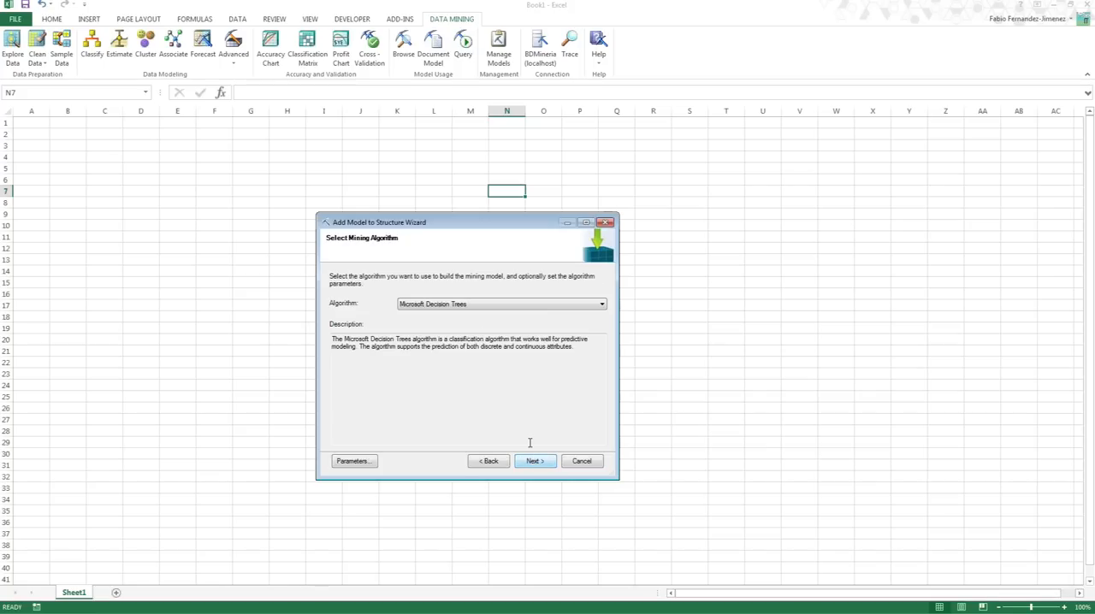
- Consult the regression slides and the lpsa column of prostate_data in SQL Server Management Studio to identify the variable to predict
drag(434, 227, 443, 206)
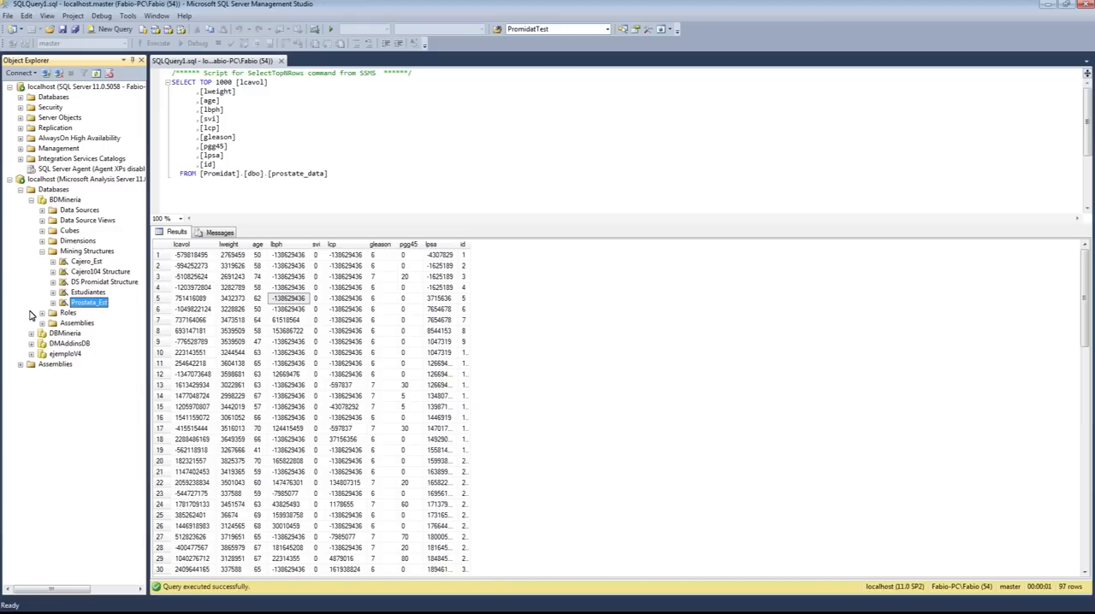
key(alt+Tab)
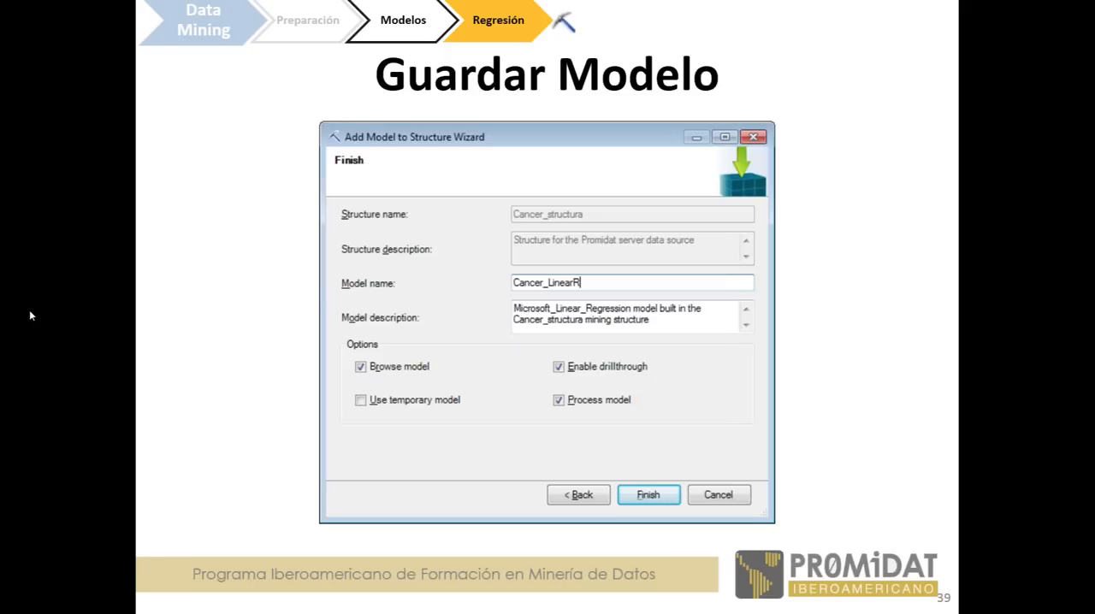
key(Right)
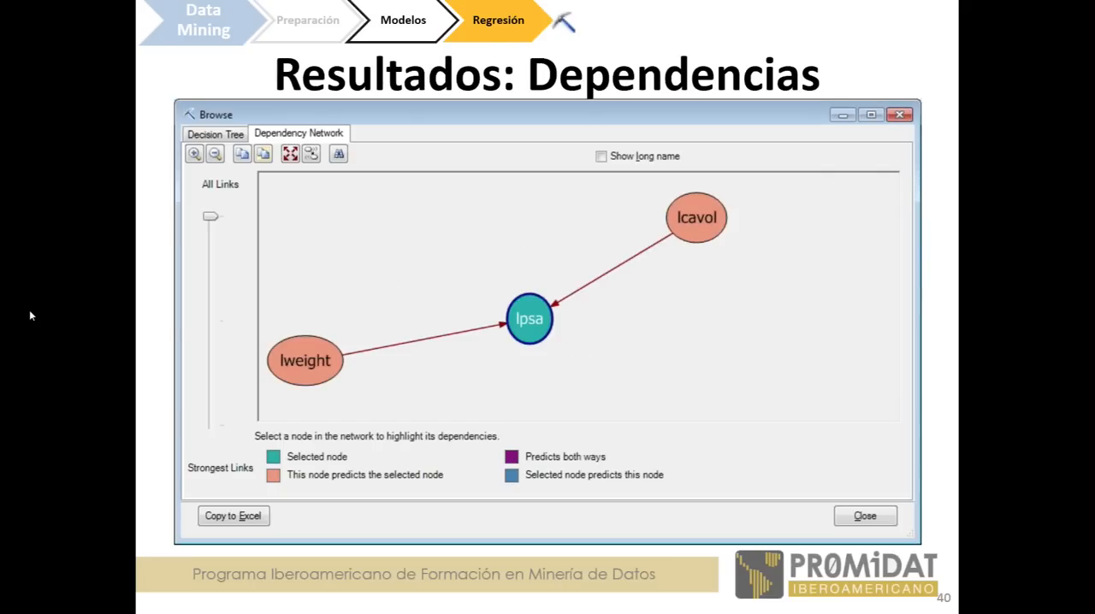
key(alt+Tab)
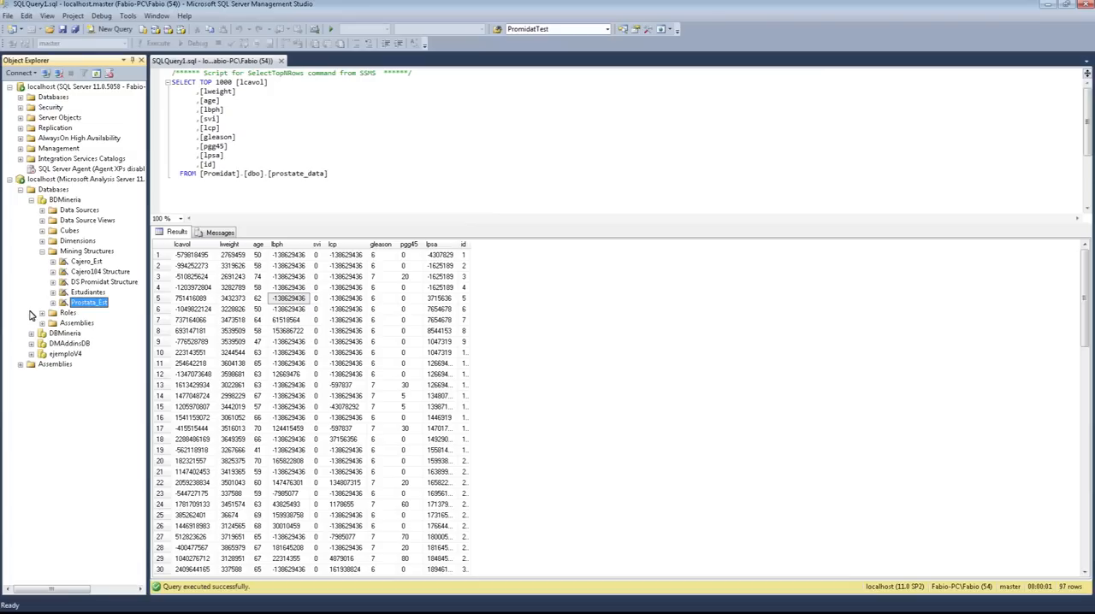
click(432, 246)
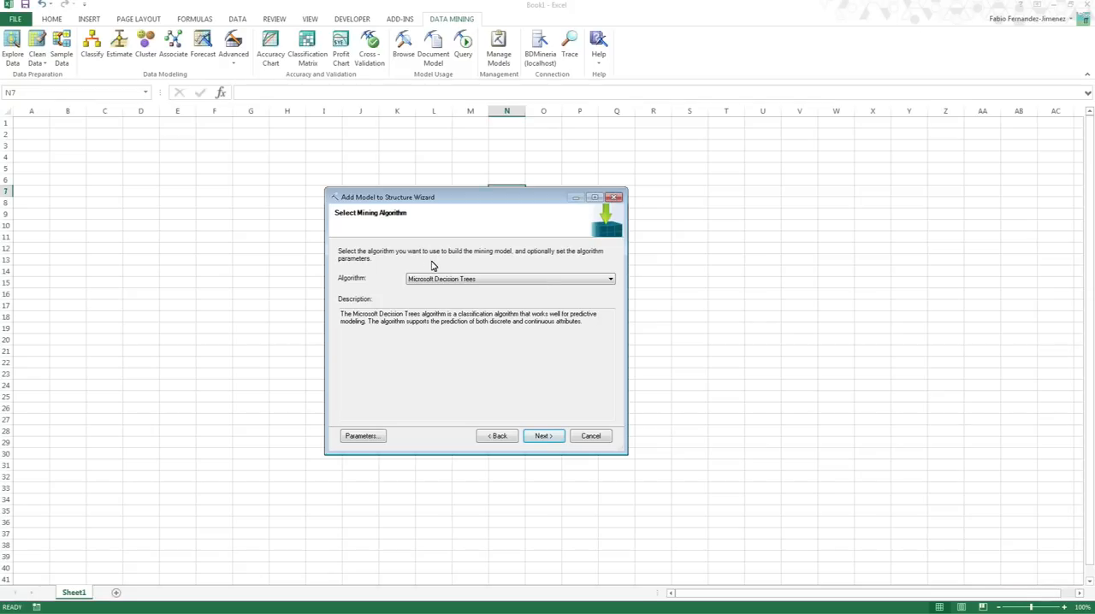
- Choose Microsoft Linear Regression as the mining algorithm, reviewing its parameters but keeping the defaults
click(456, 279)
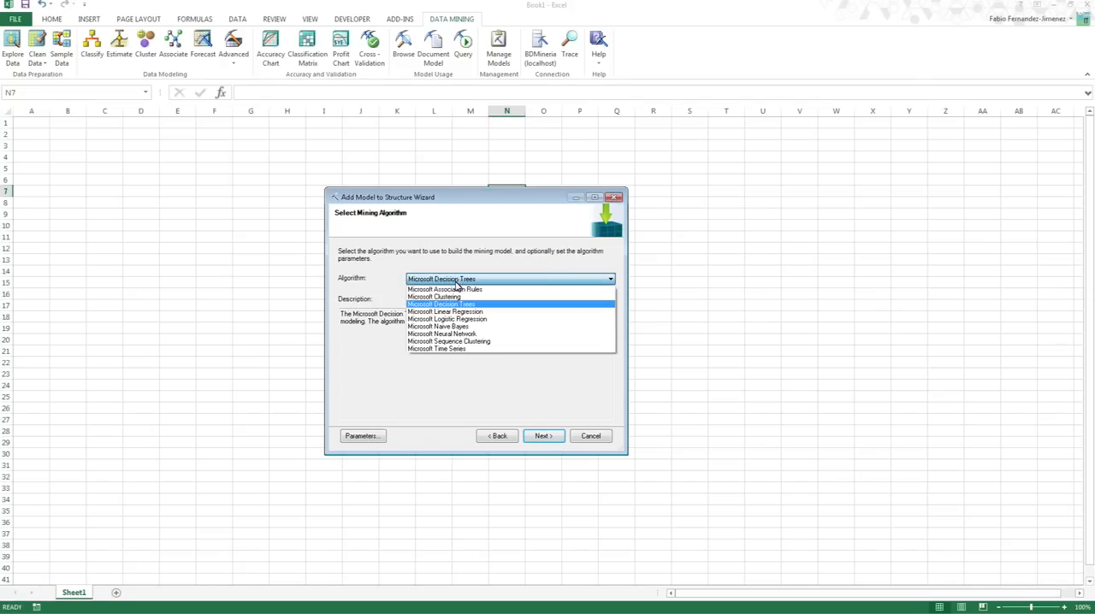
click(474, 312)
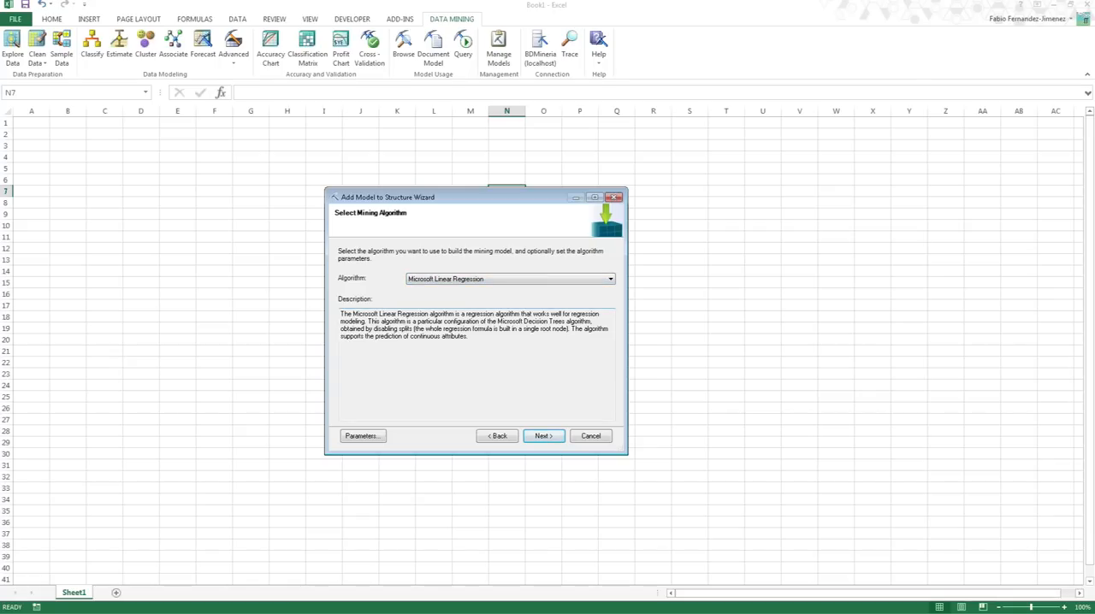
click(379, 442)
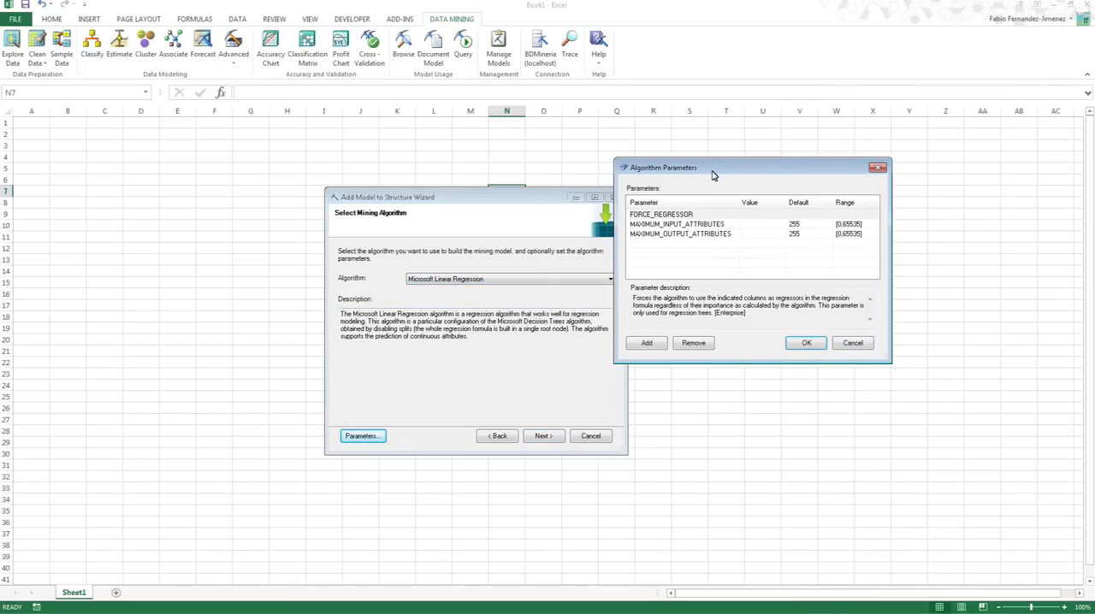
click(775, 214)
click(855, 346)
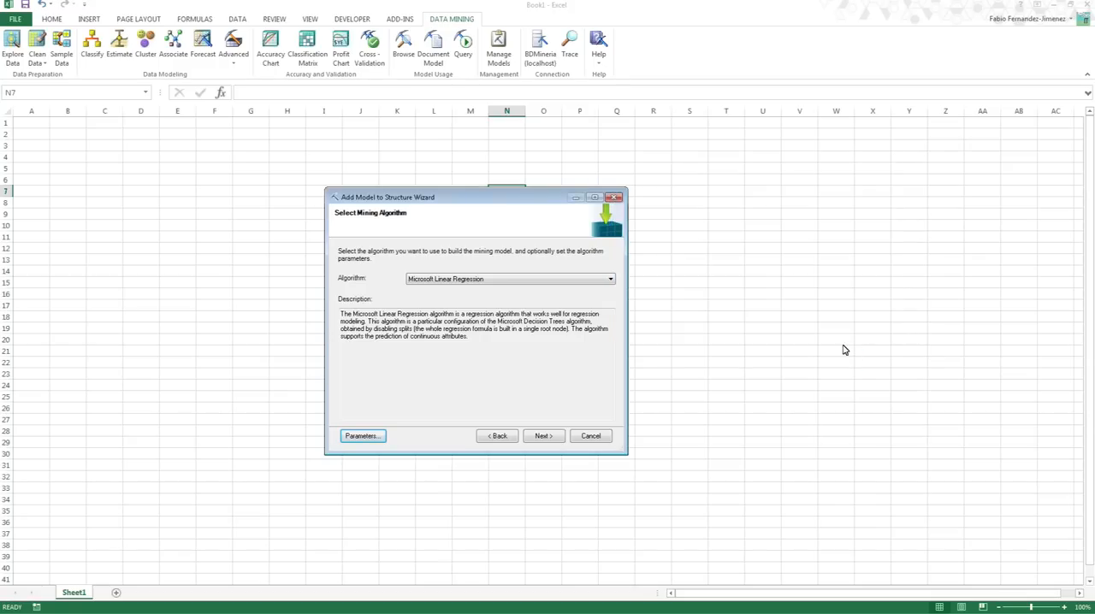
click(554, 438)
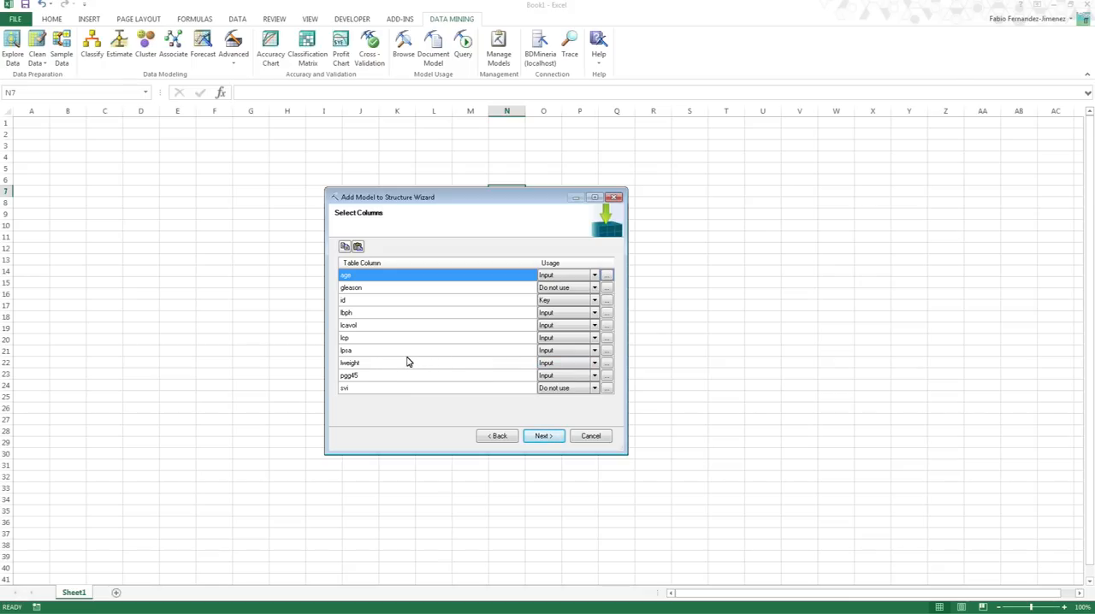
- Set the lpsa column's usage to Predict only and accept the remaining column usages
click(597, 355)
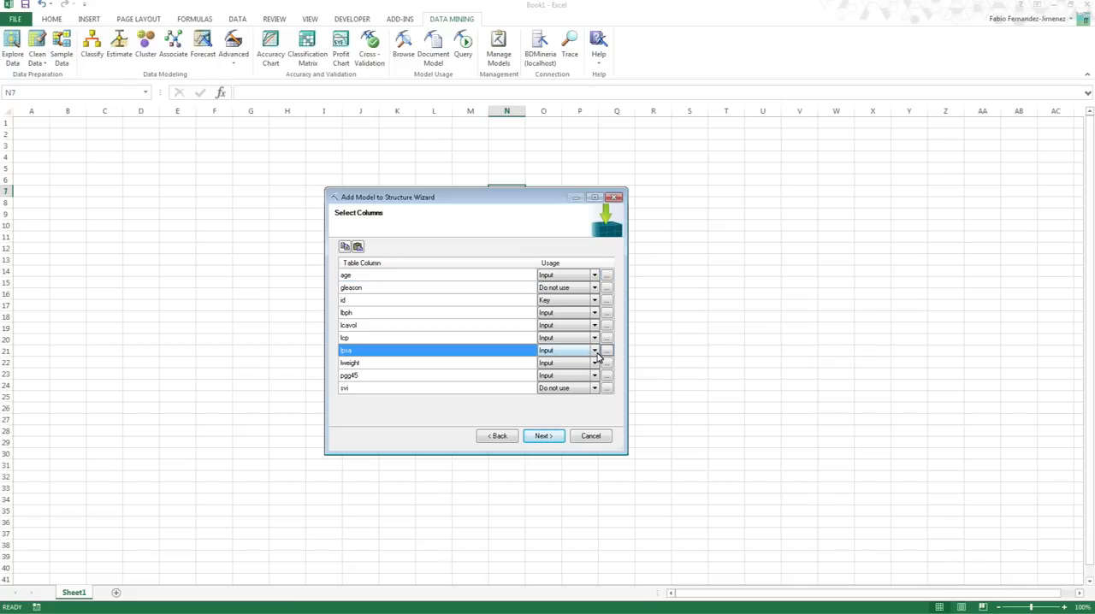
click(594, 352)
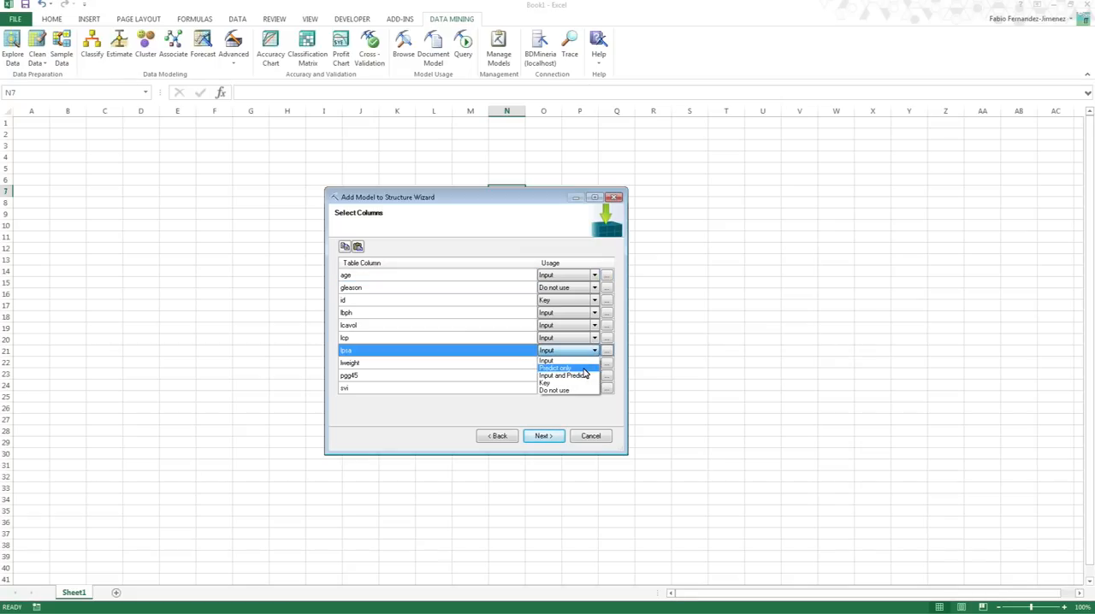
click(585, 370)
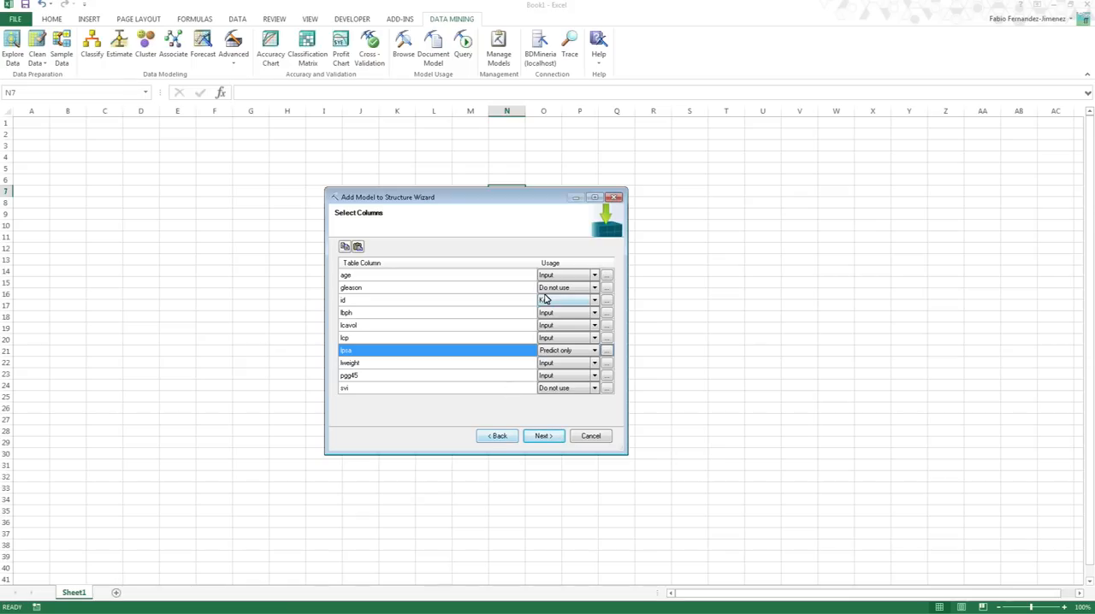
click(543, 437)
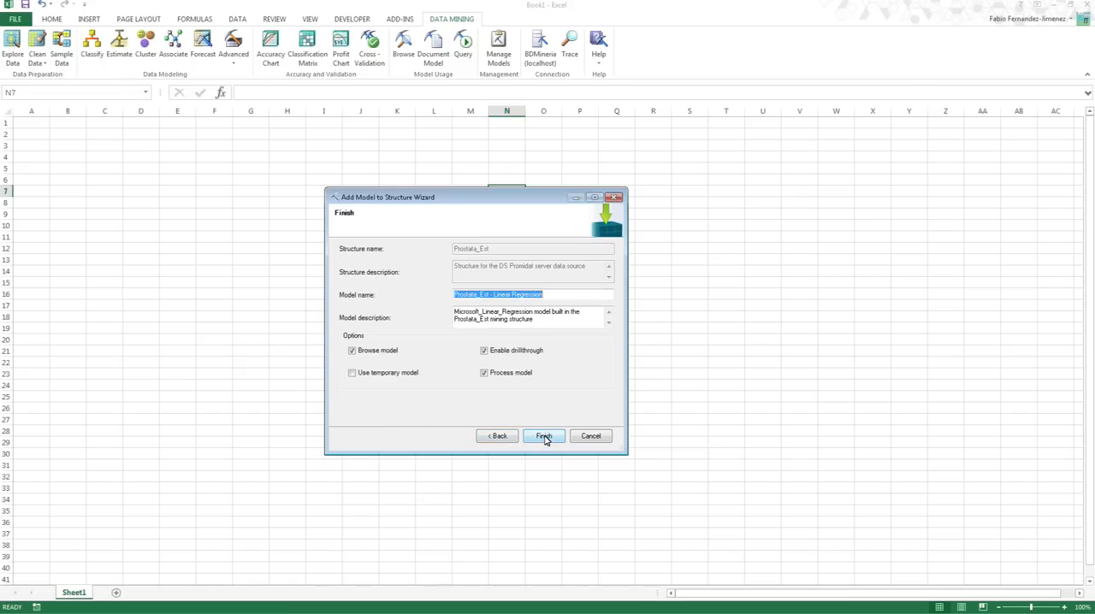
- Shorten the linear regression model's name with Mod and R, and build it with browsing, drillthrough and processing enabled
click(573, 295)
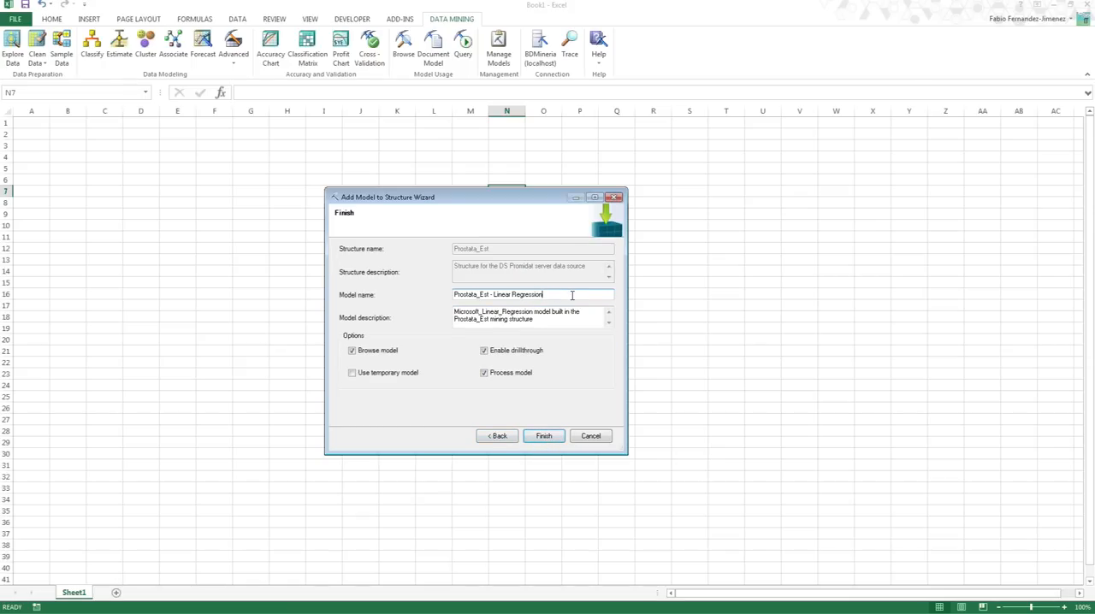
drag(522, 294, 584, 296)
click(509, 294)
click(490, 294)
text(Mod)
key(Right)
key(Right)
key(Right)
key(shift+End)
text(R)
click(548, 439)
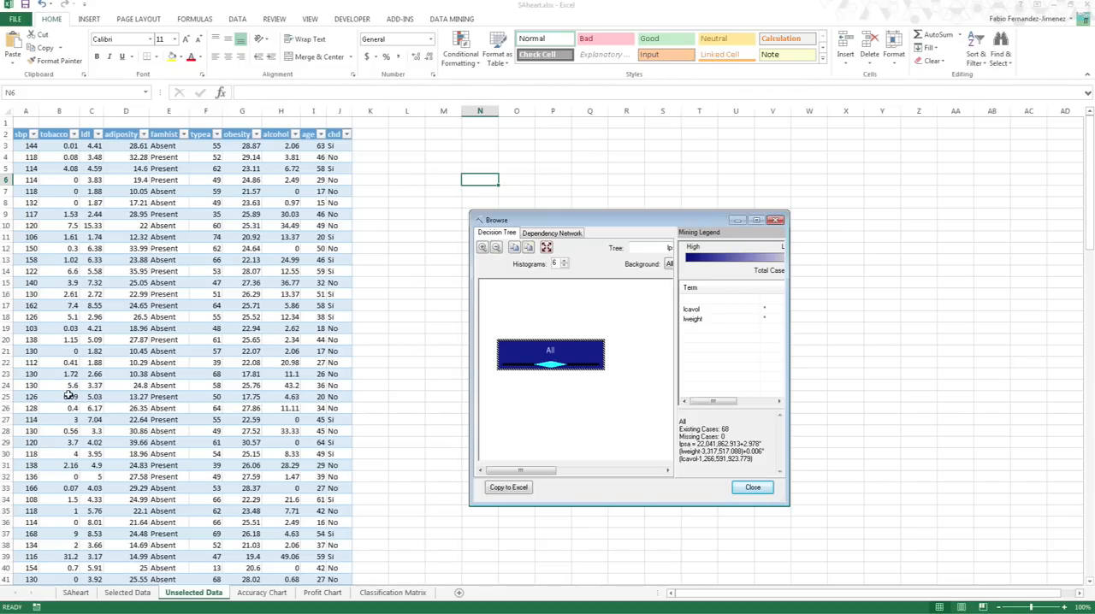
- Bring the Book1 workbook to the front together with the new model's Browse window
key(alt+Tab)
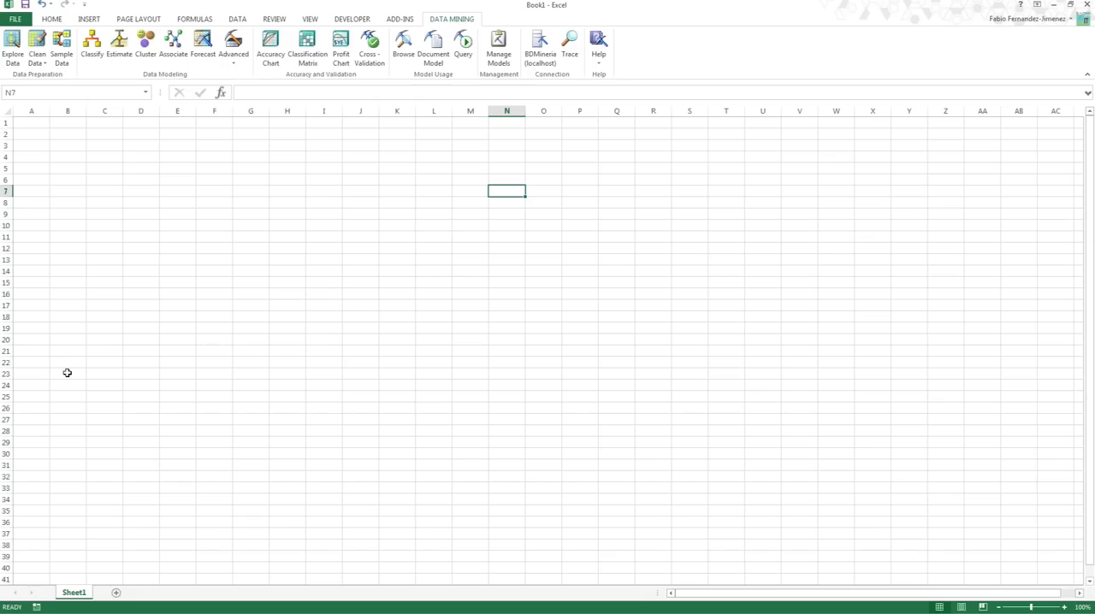
key(alt+Tab)
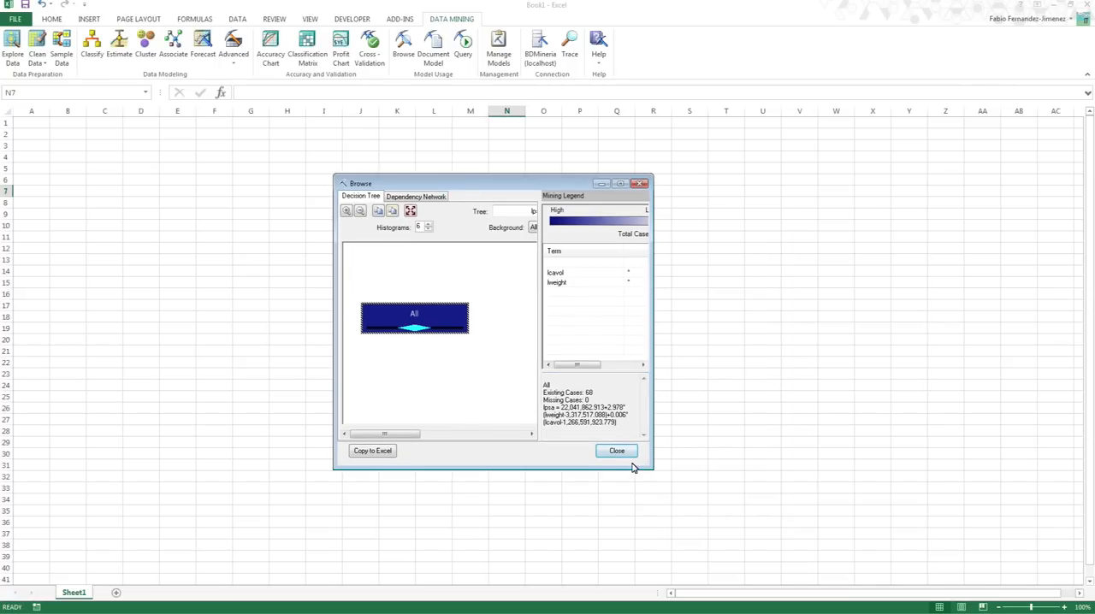
- Enlarge and reposition the Browse window so the decision tree, coefficients and regression formula can be read in full
drag(656, 465, 867, 495)
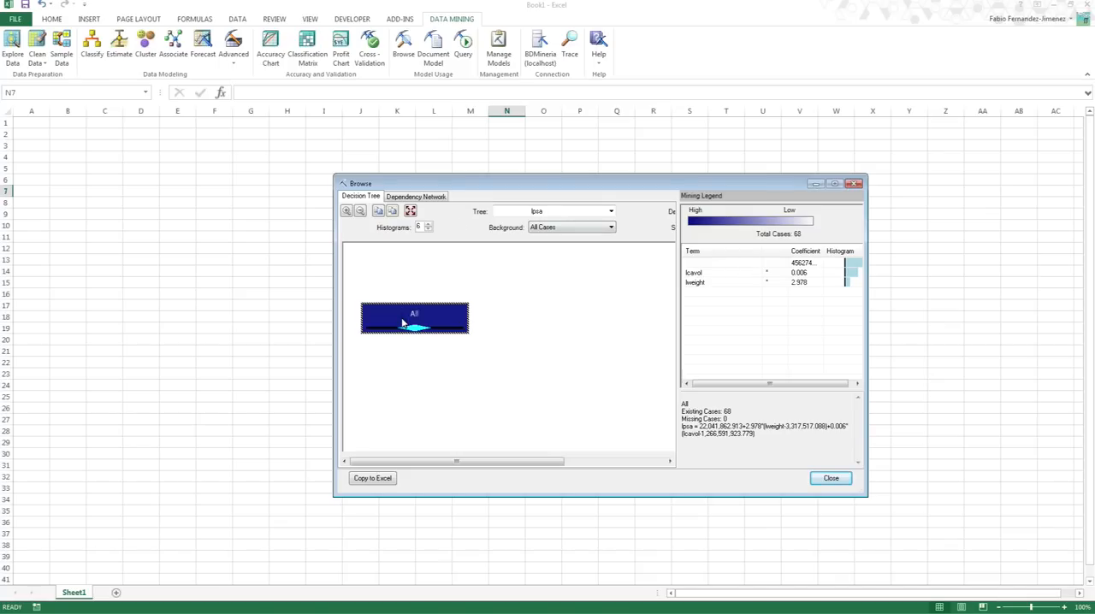
mouse_move(403, 322)
drag(574, 188, 428, 163)
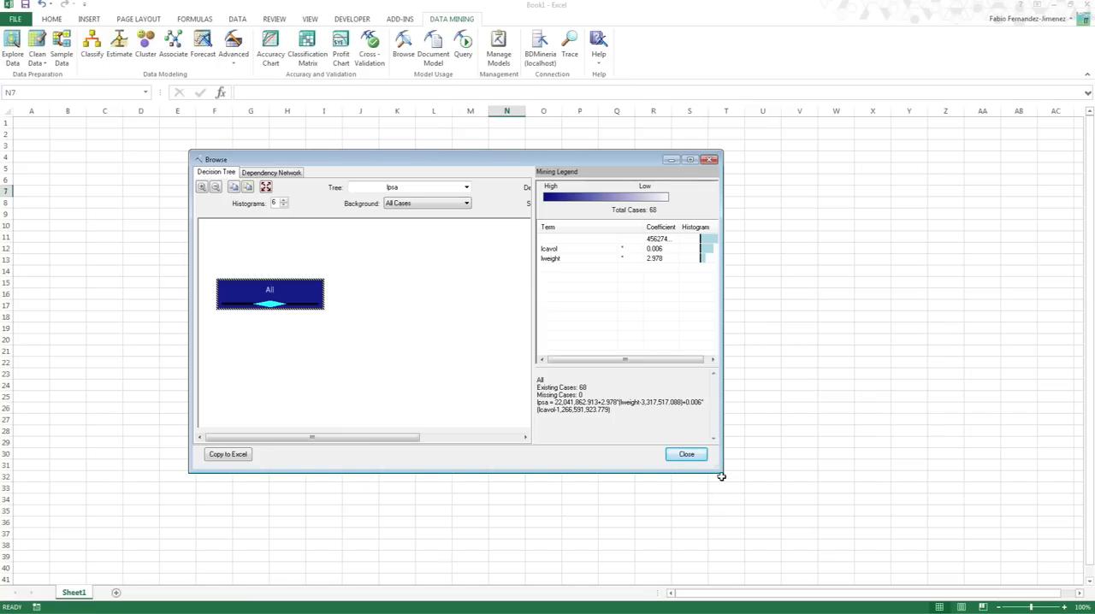
drag(721, 469, 866, 474)
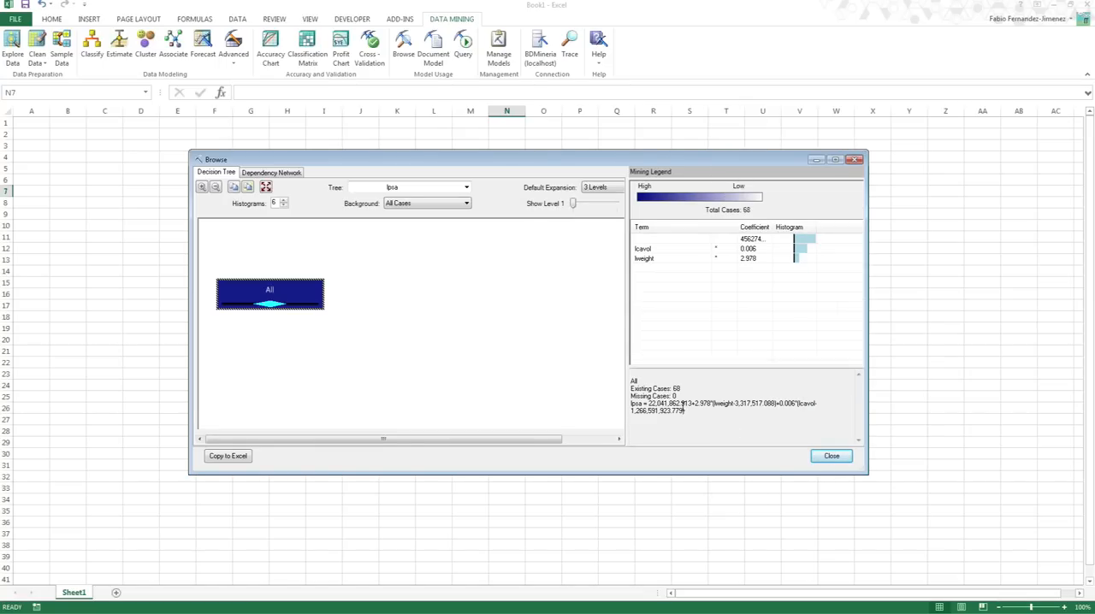
- Examine the lpsa regression formula in the mining legend, highlighting its individual terms
drag(686, 411, 631, 401)
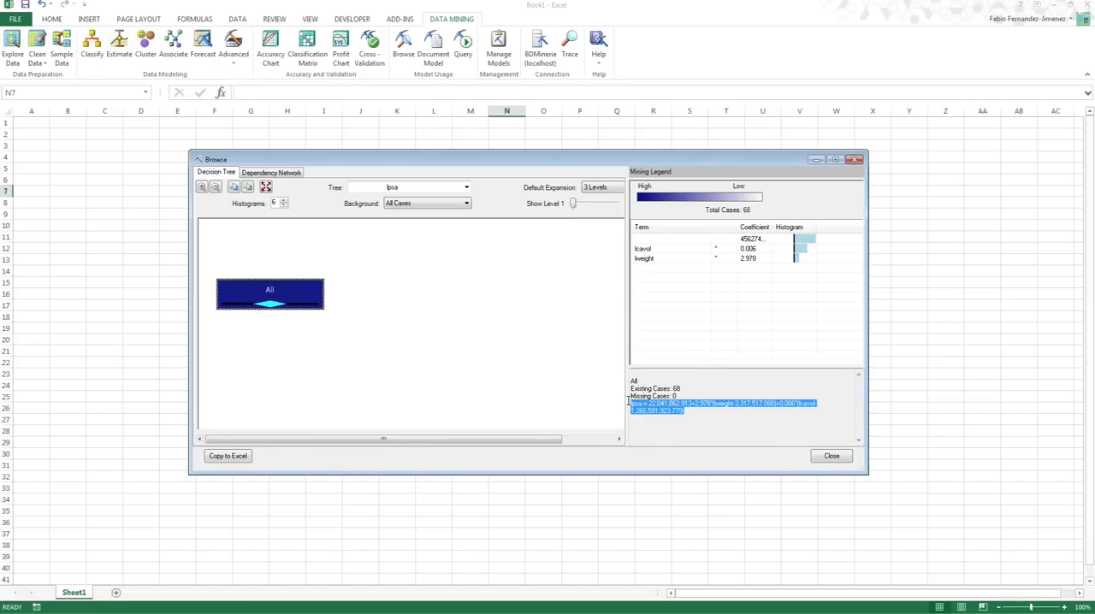
click(702, 420)
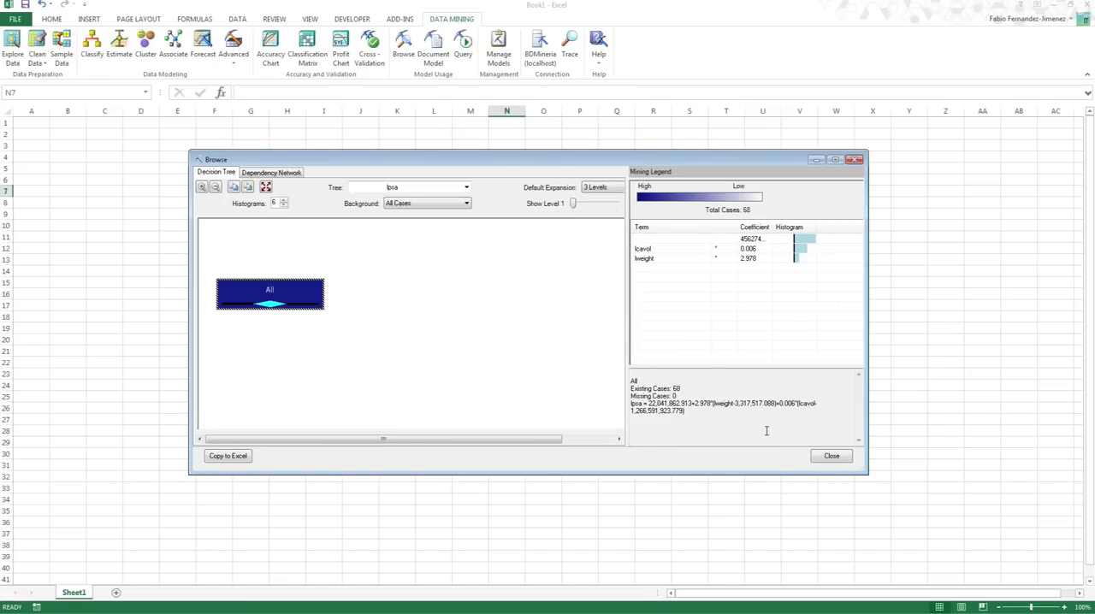
double_click(731, 405)
click(802, 409)
drag(645, 403, 632, 405)
click(660, 422)
- View the model's dependency network with the lpsa node's dependencies highlighted, and return to the decision tree view
click(289, 173)
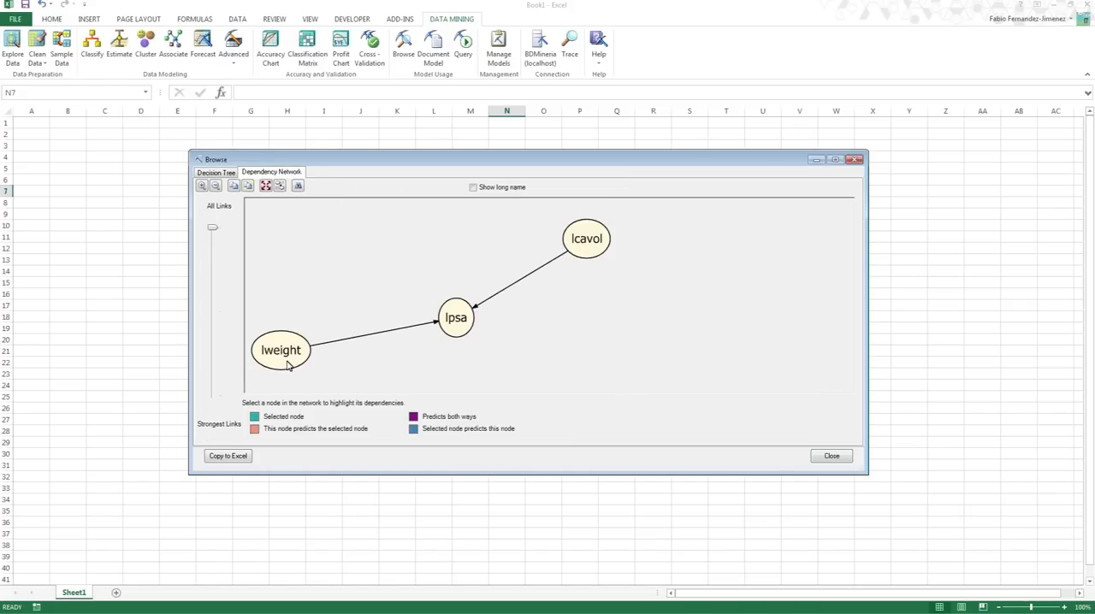
click(466, 329)
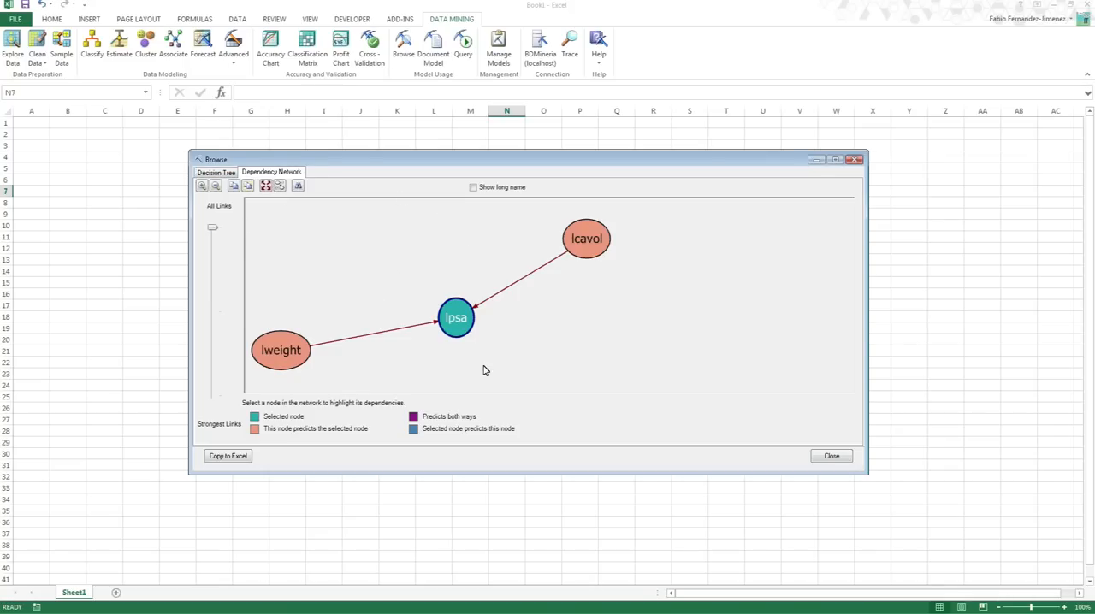
click(225, 173)
click(251, 173)
click(227, 173)
- Widen the Coefficient column in the mining legend, review the lpsa formula again and close the model browser
drag(697, 413, 630, 397)
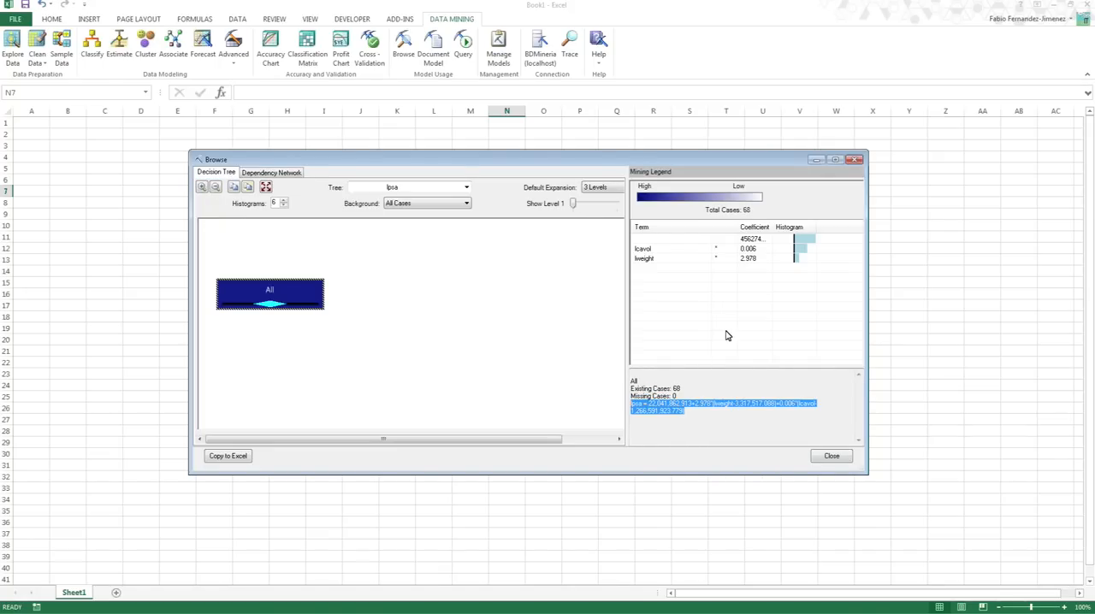
drag(774, 231, 787, 231)
drag(703, 417, 627, 376)
drag(673, 404, 677, 403)
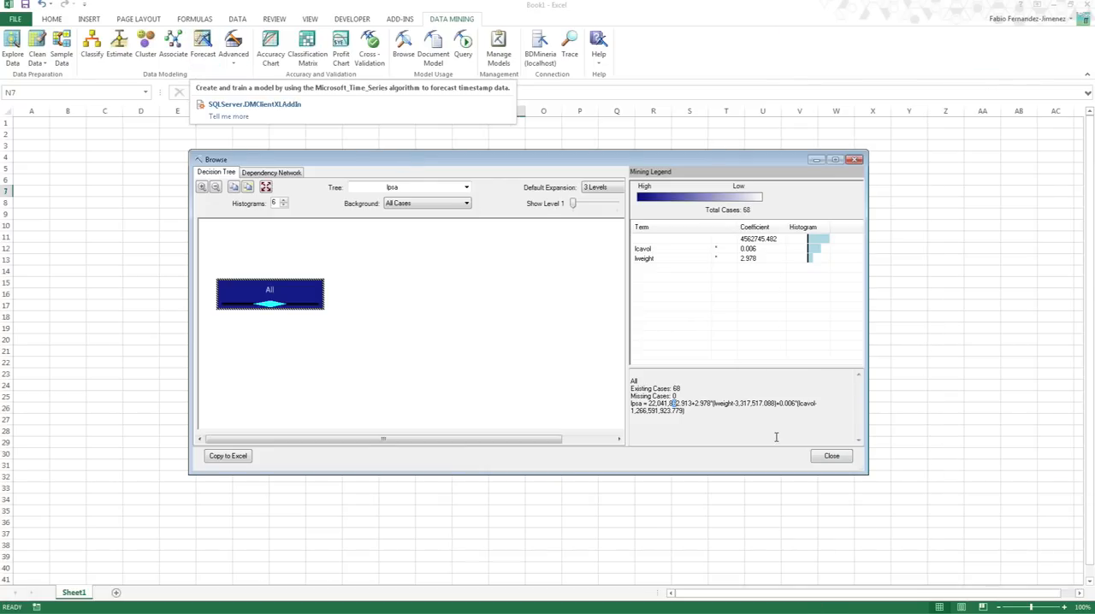
click(847, 461)
click(243, 57)
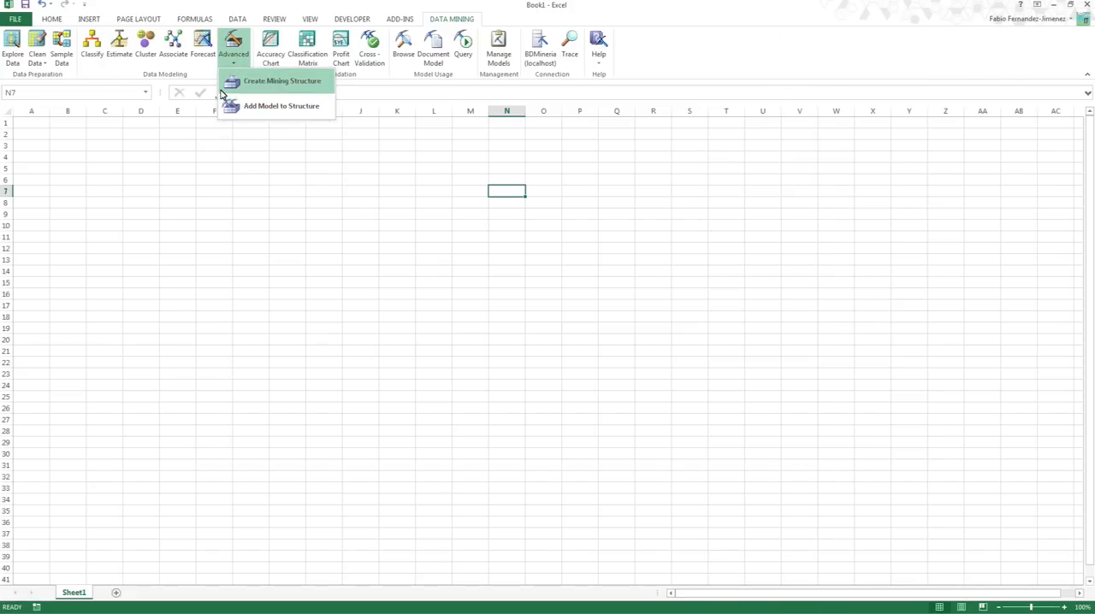
click(153, 7)
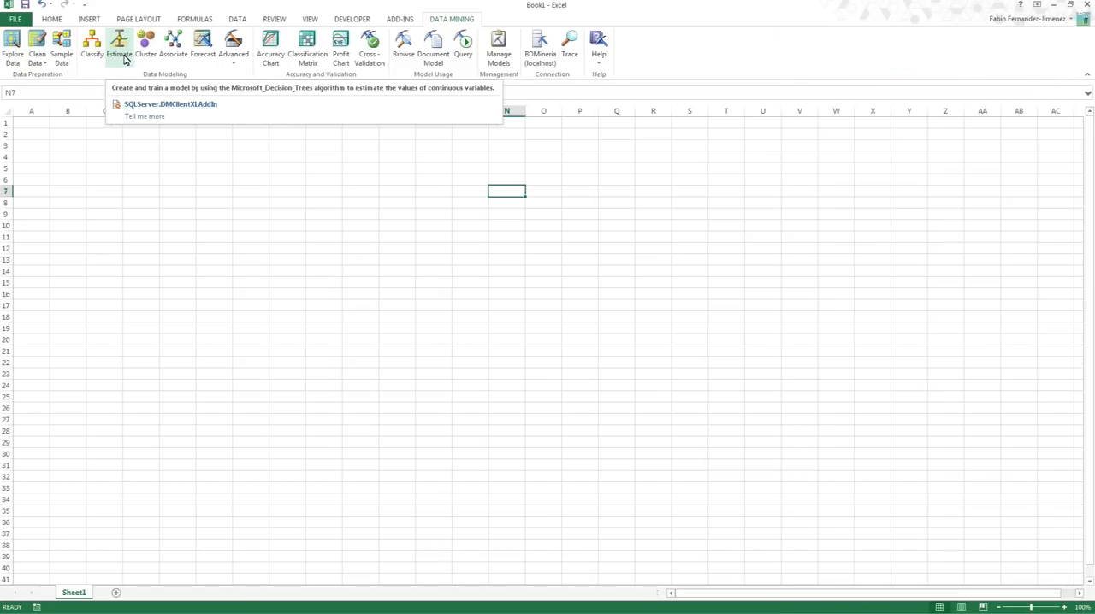
click(290, 168)
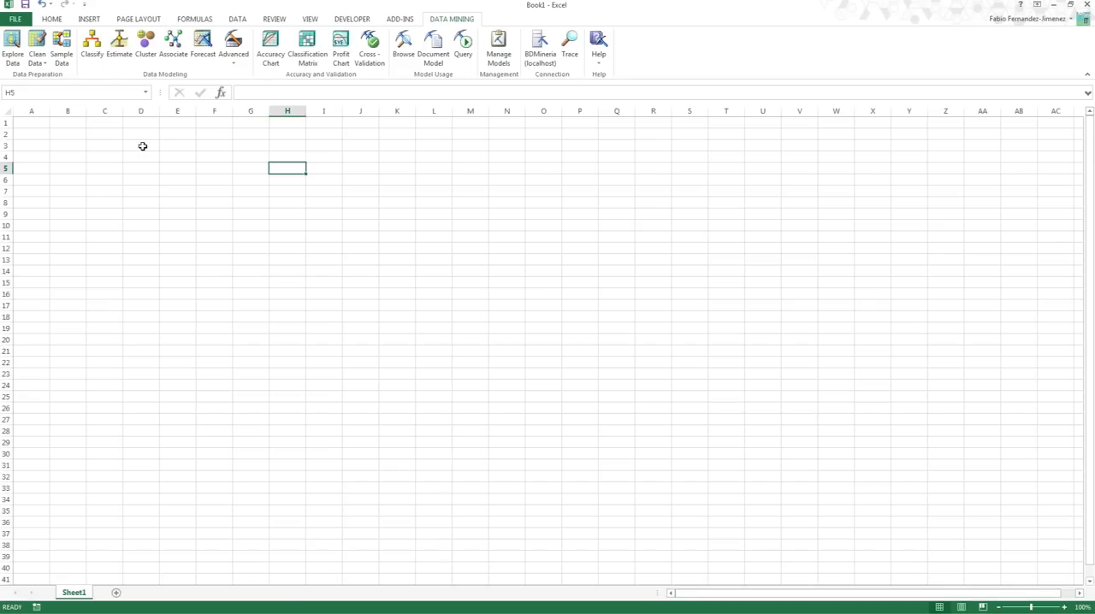
- Start an accuracy chart and choose the Prostata_Mod - RL model for evaluation
click(274, 67)
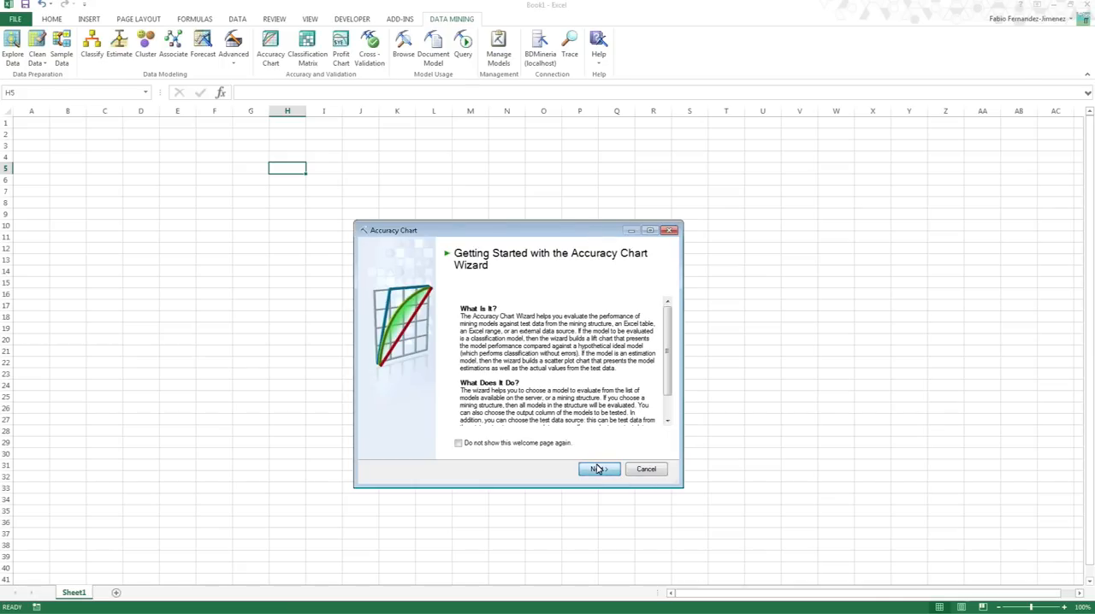
click(588, 469)
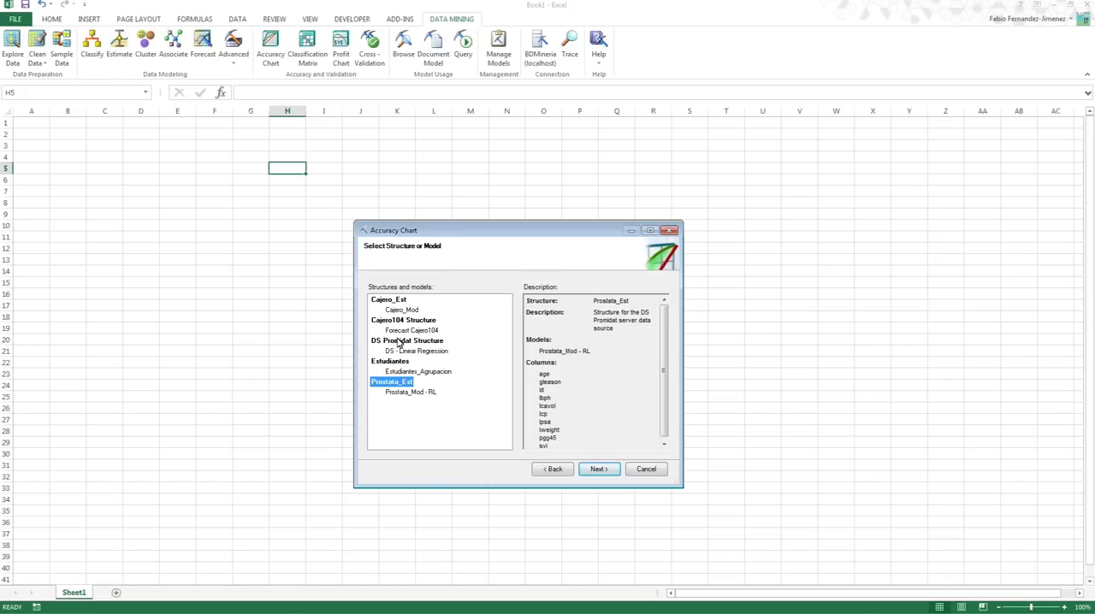
click(408, 392)
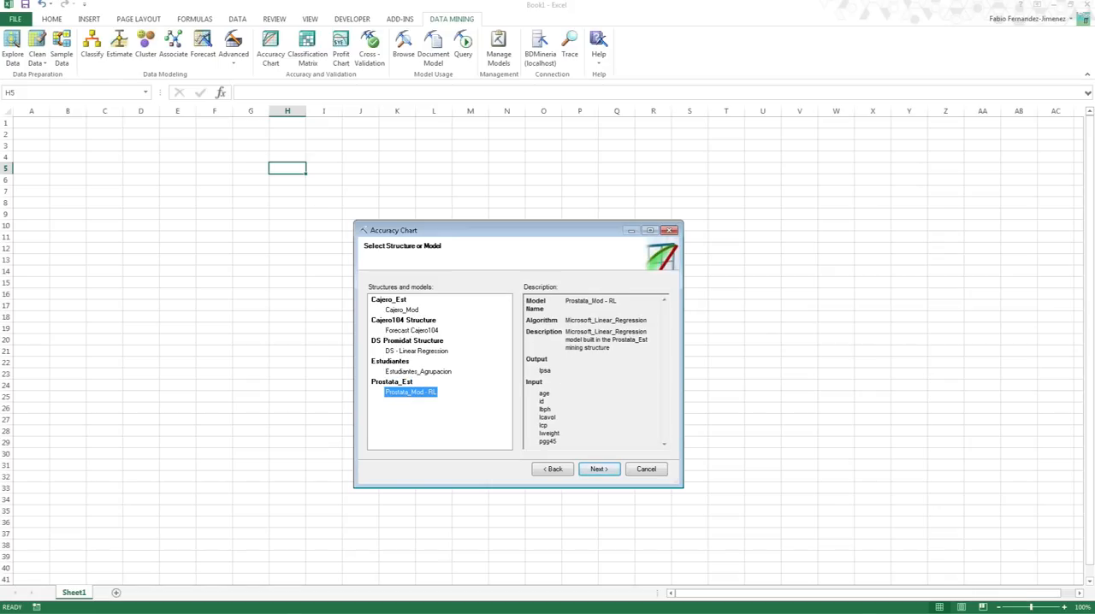
click(598, 473)
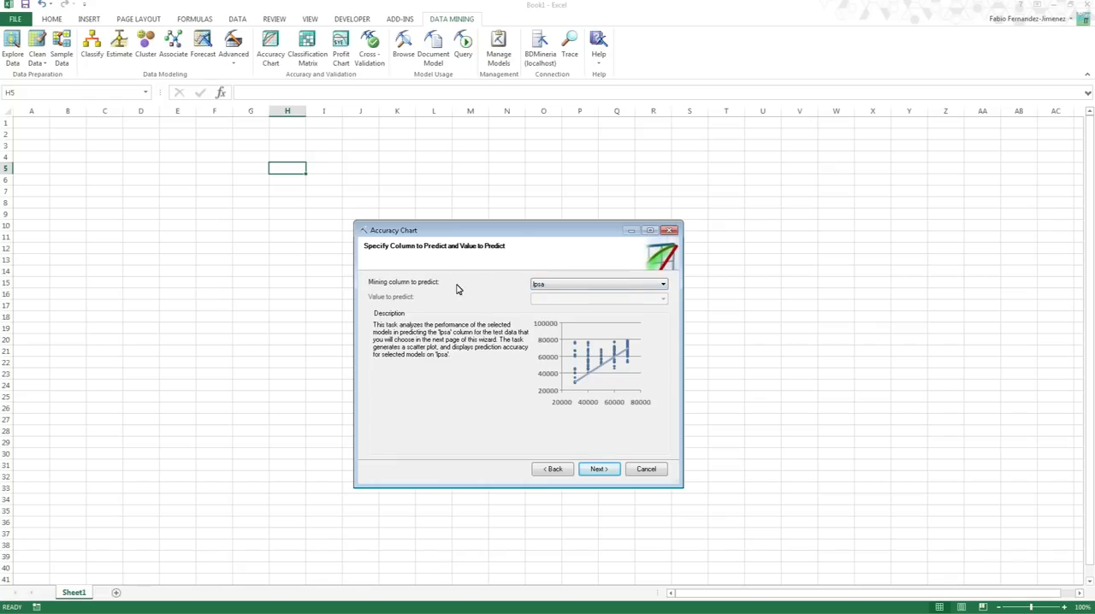
- Generate the accuracy chart predicting lpsa from the DS Promidat external data source, keeping its prostate_data query and column mappings
click(585, 287)
click(586, 293)
click(594, 469)
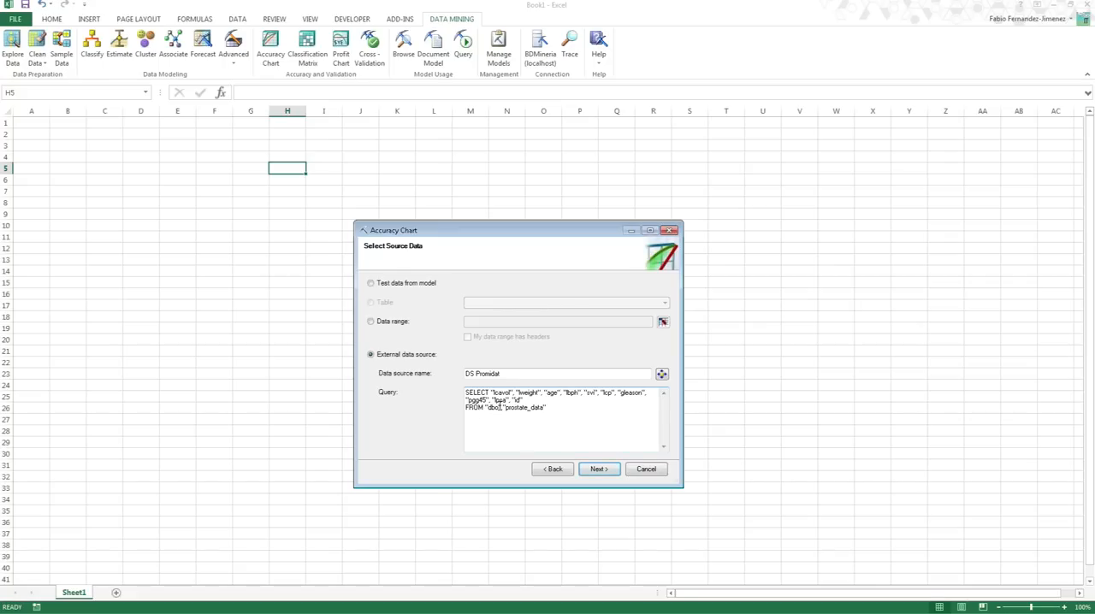
click(599, 470)
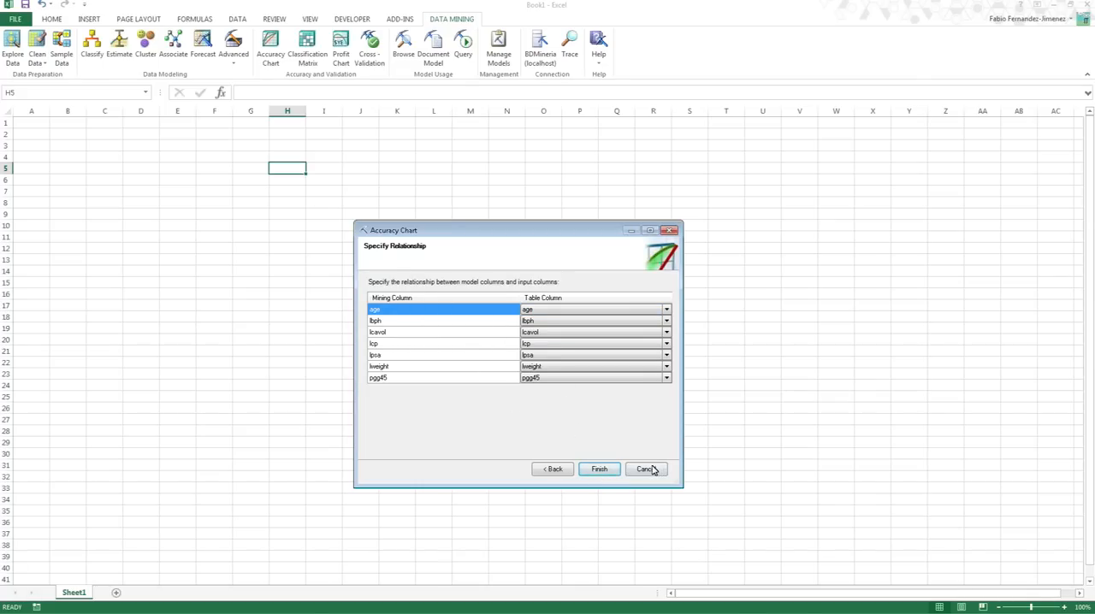
click(600, 469)
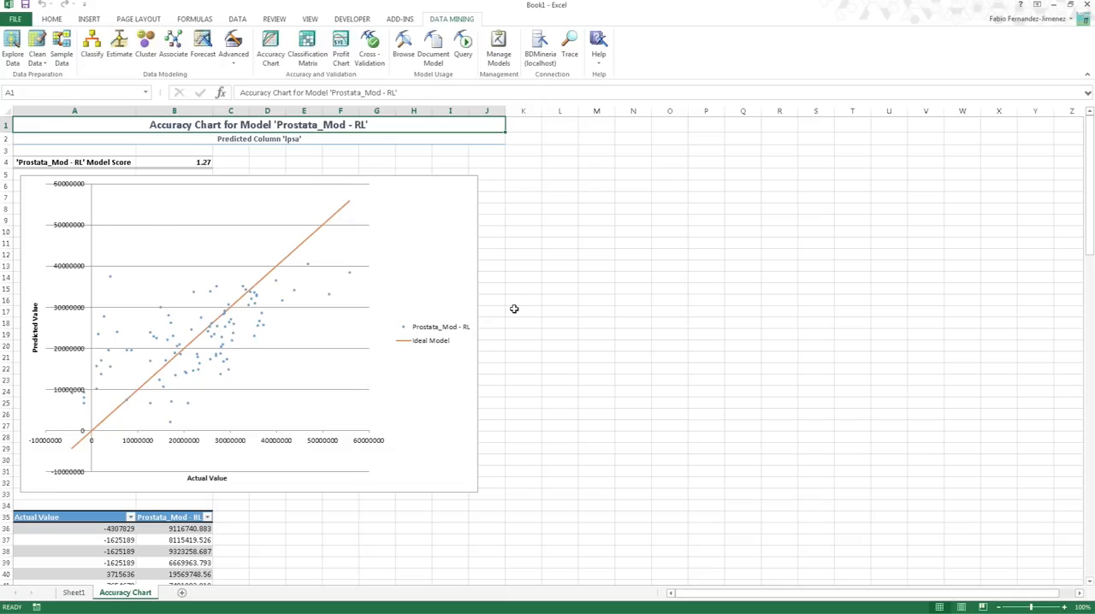
- Inspect the accuracy chart at a larger zoom, selecting the Prostata_Mod - RL points and the Ideal Model line
click(510, 255)
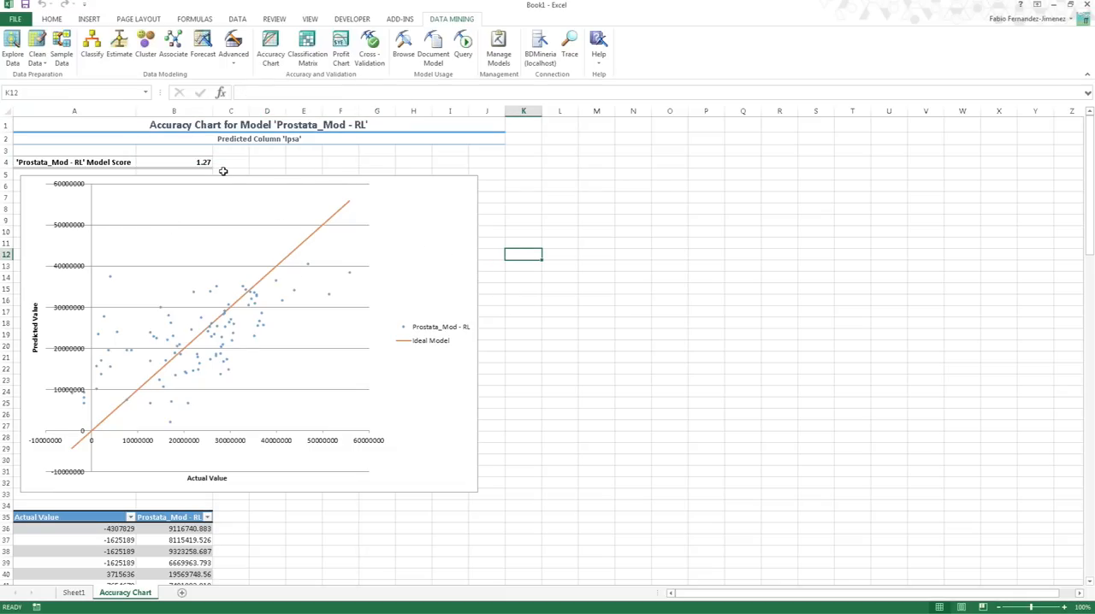
click(258, 317)
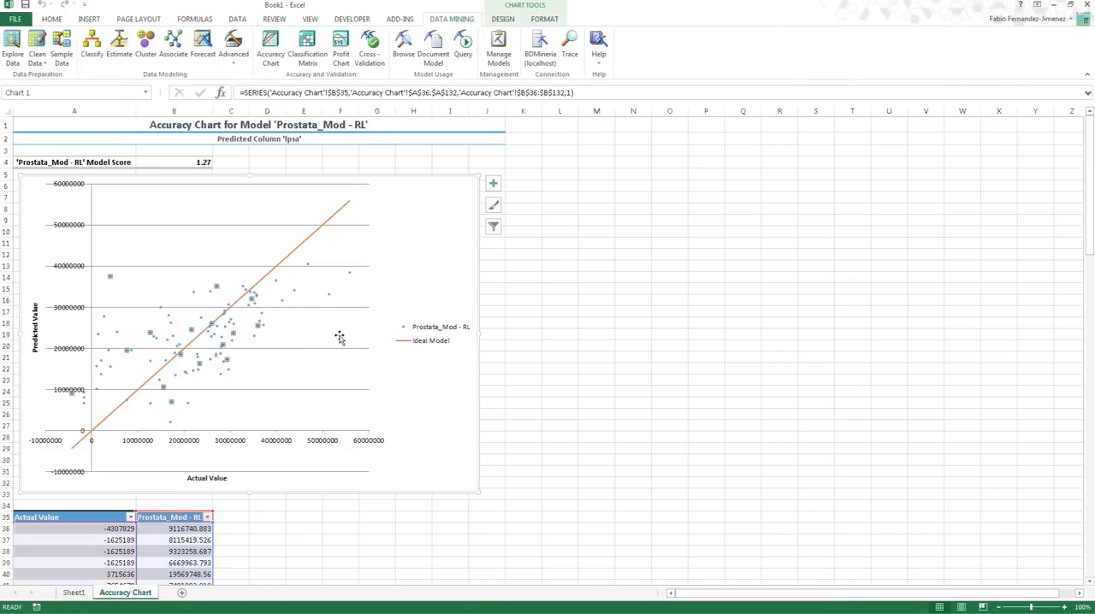
scroll(367, 358, up, 3)
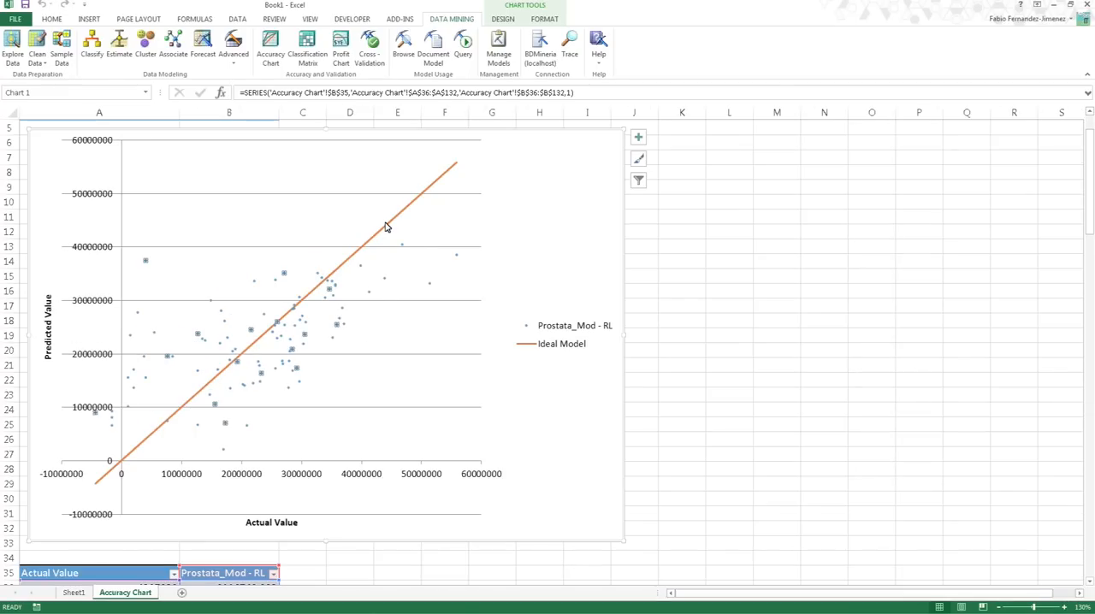
mouse_move(385, 229)
click(387, 232)
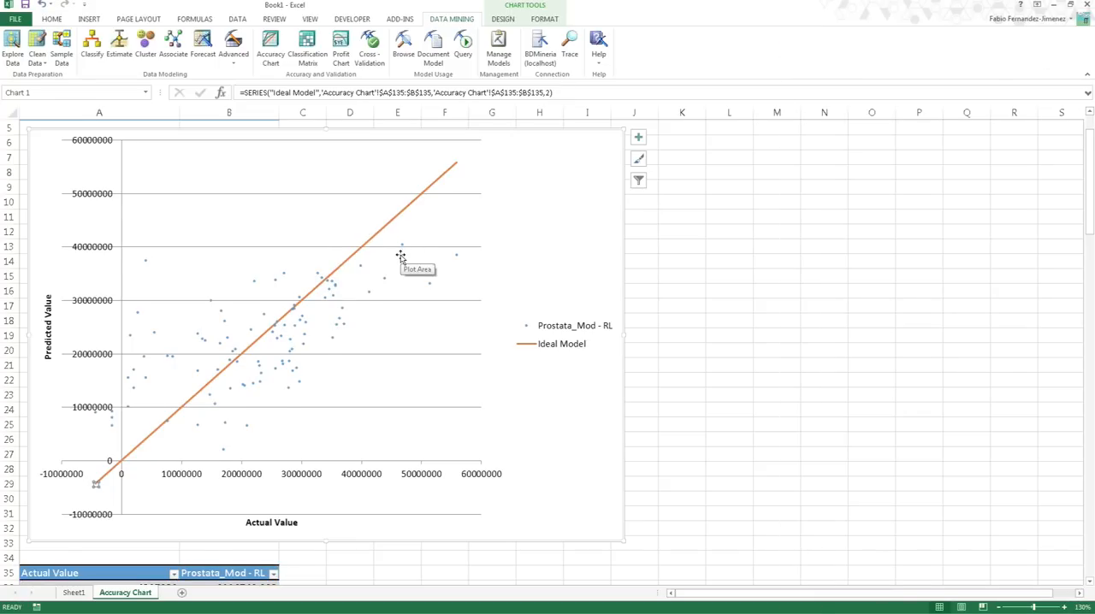
- Compare the actual values with the Prostata_Mod - RL predictions in the table below the chart
scroll(401, 255, down, 7)
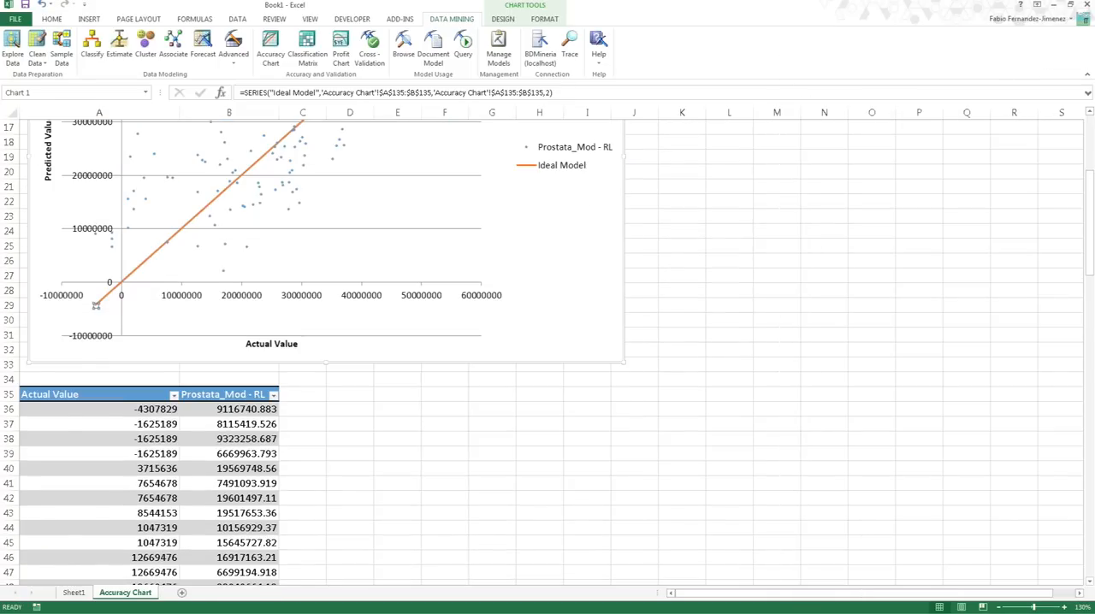
scroll(391, 271, down, 3)
click(215, 216)
click(171, 232)
click(231, 261)
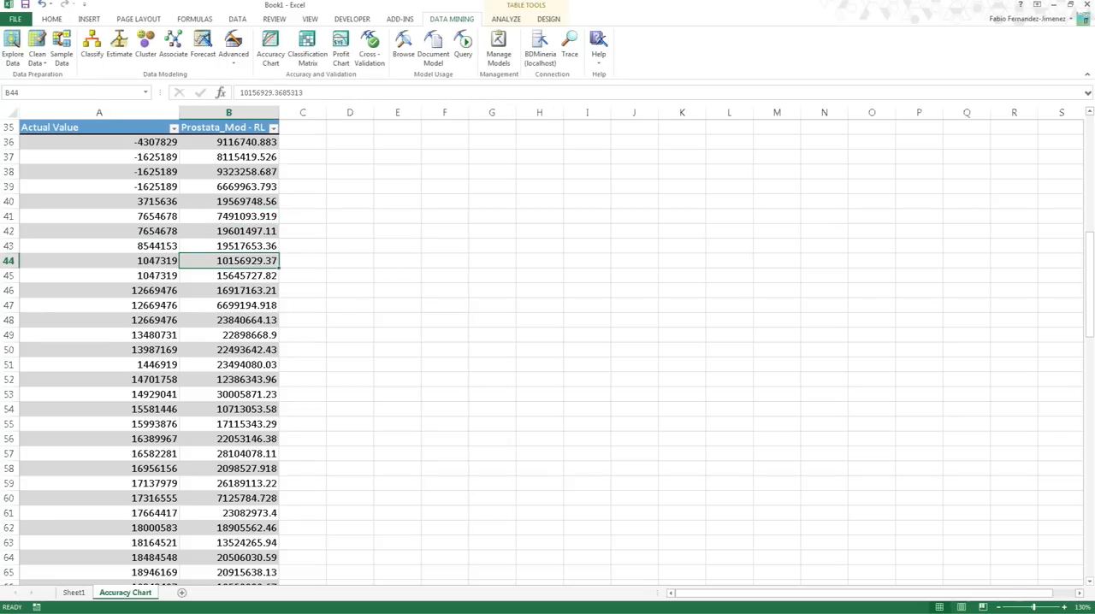
scroll(548, 350, down, 18)
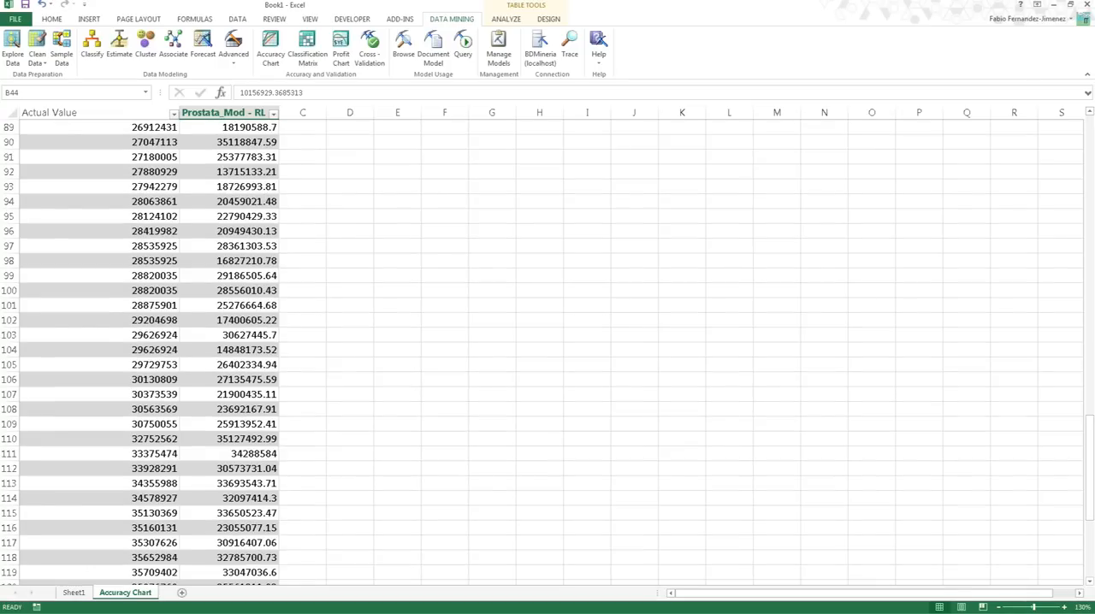
- Return to the beginning of the Accuracy Chart sheet and review the model score and scatter plot
scroll(231, 272, up, 20)
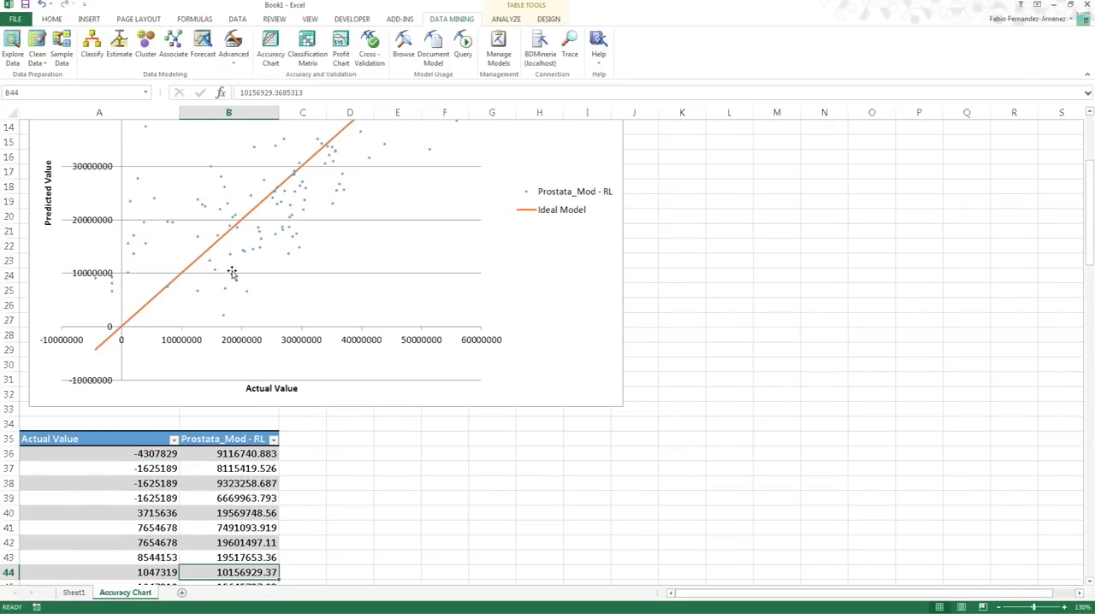
scroll(231, 272, up, 5)
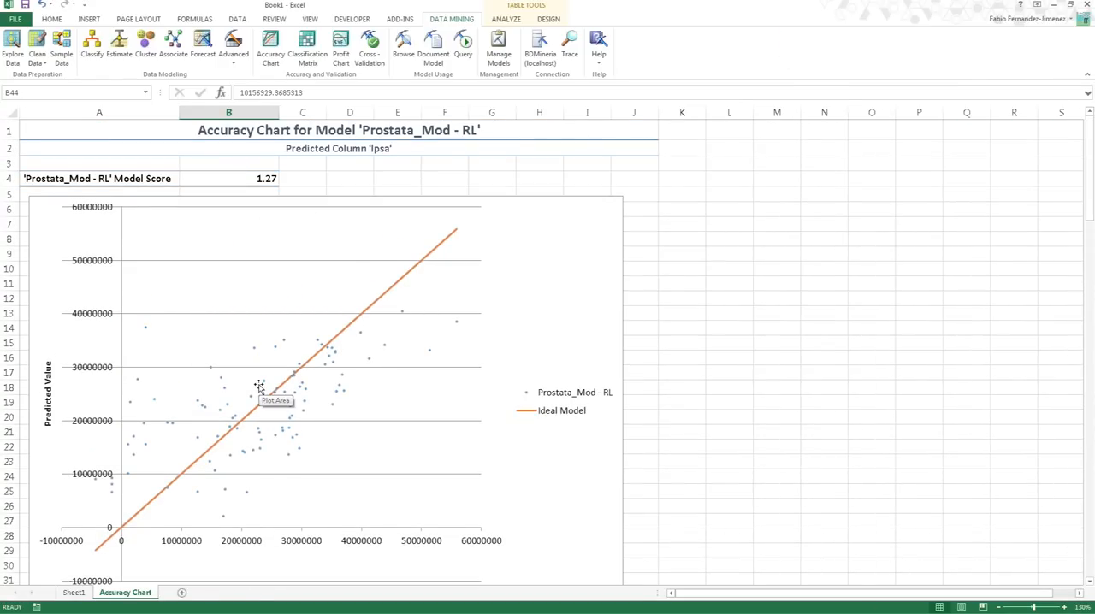
mouse_move(228, 407)
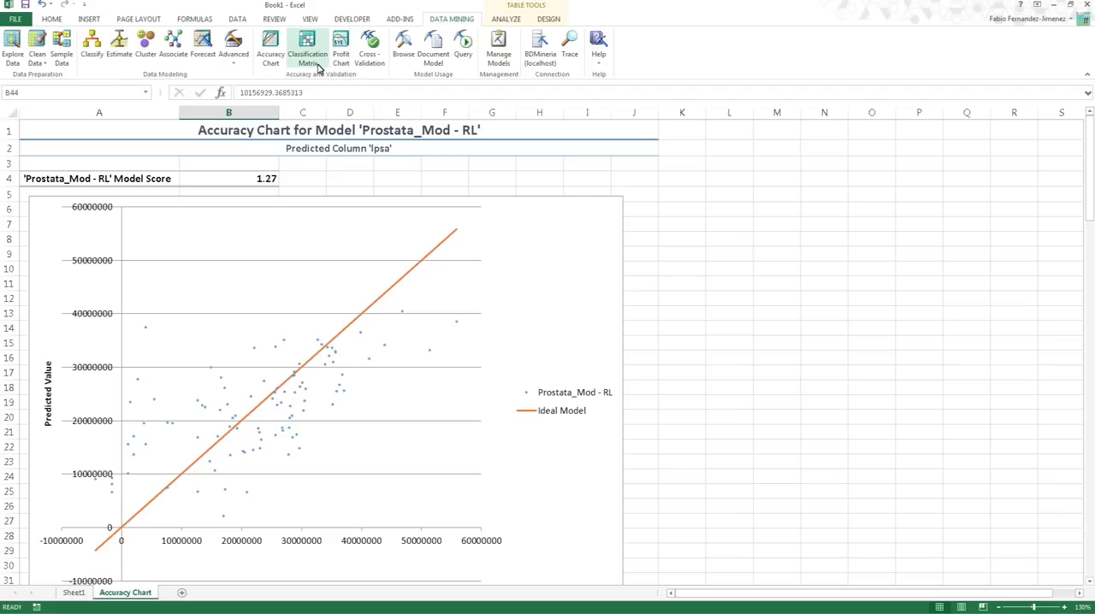
click(762, 226)
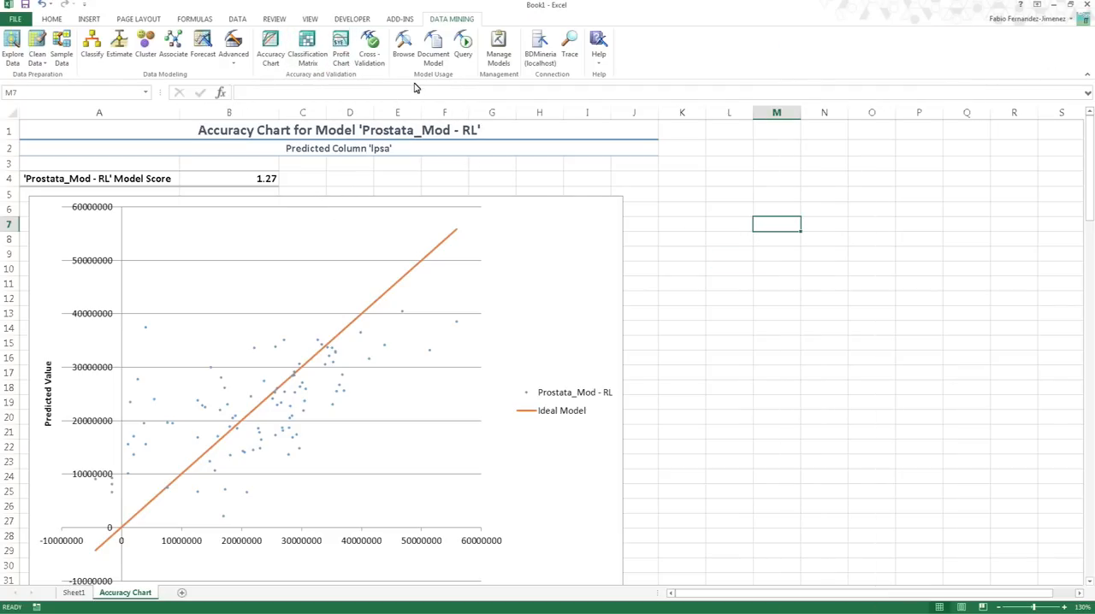
- Start a data mining query and choose the Prostata_Mod - RL model for it
click(463, 49)
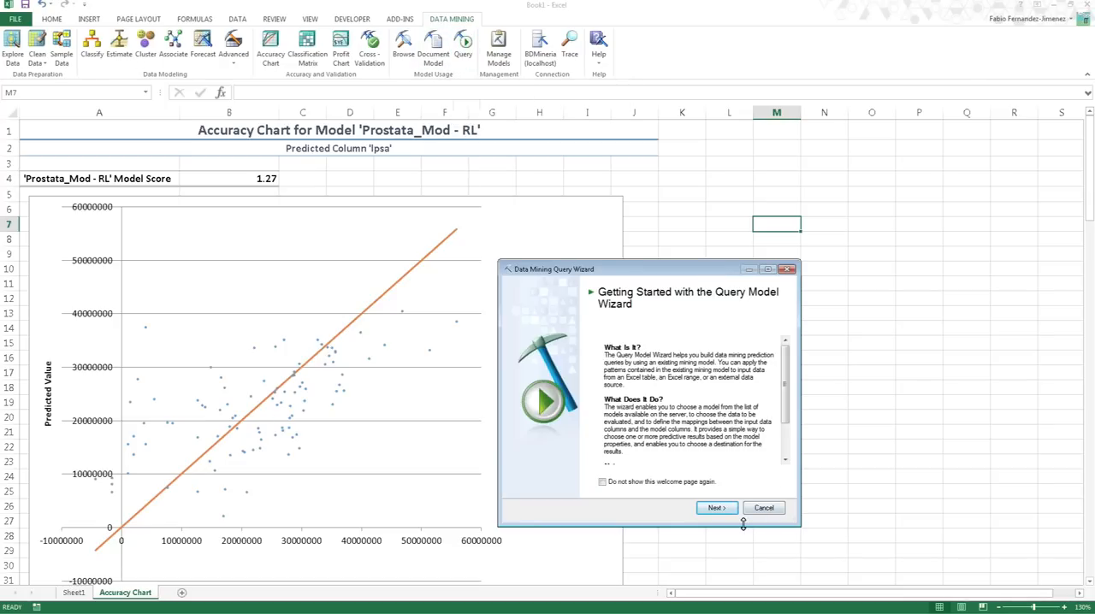
click(724, 509)
drag(596, 274, 600, 161)
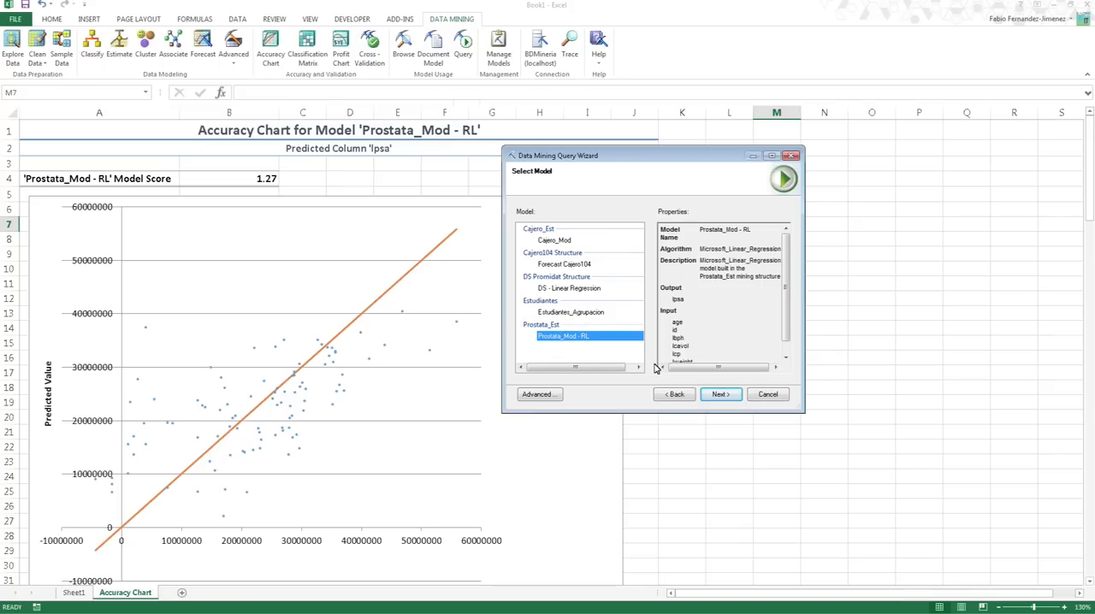
click(725, 397)
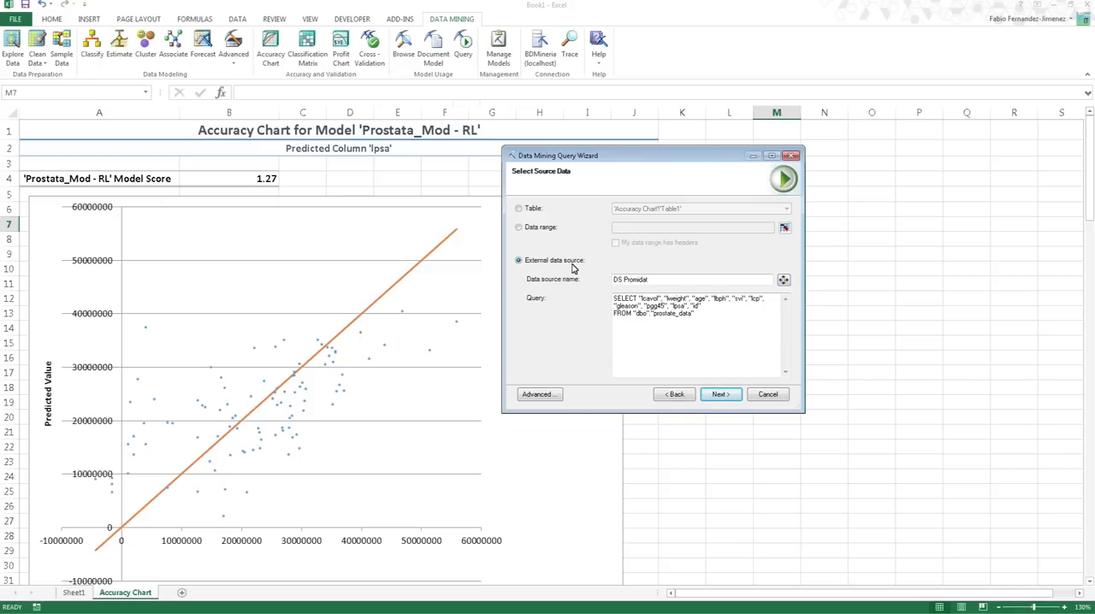
- Open the DS Promidat source query for editing and revert its existing query edits
click(784, 282)
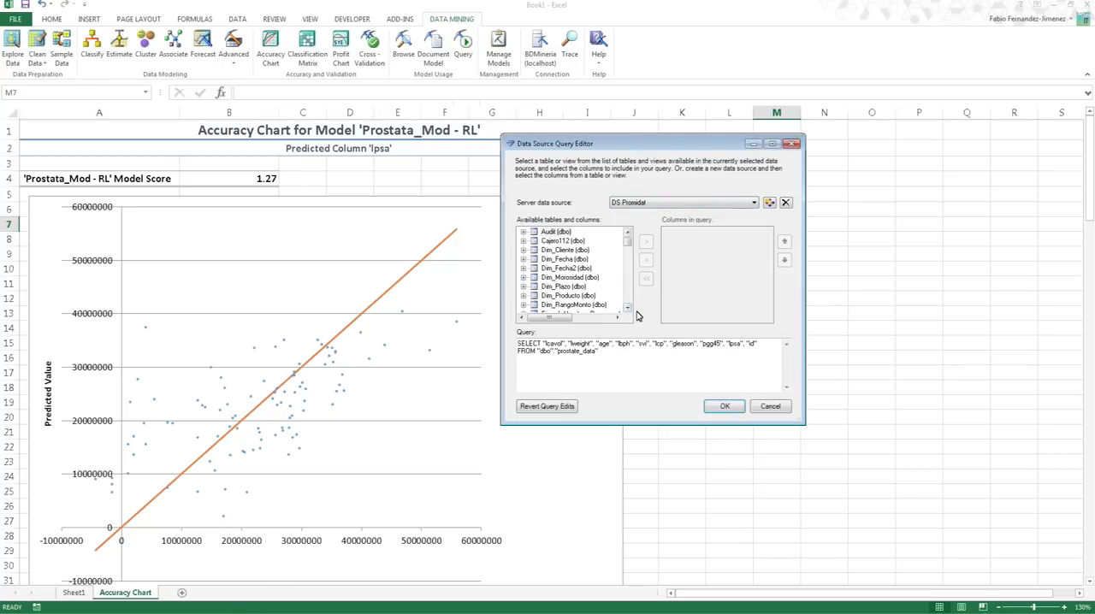
scroll(629, 304, down, 3)
scroll(629, 303, down, 3)
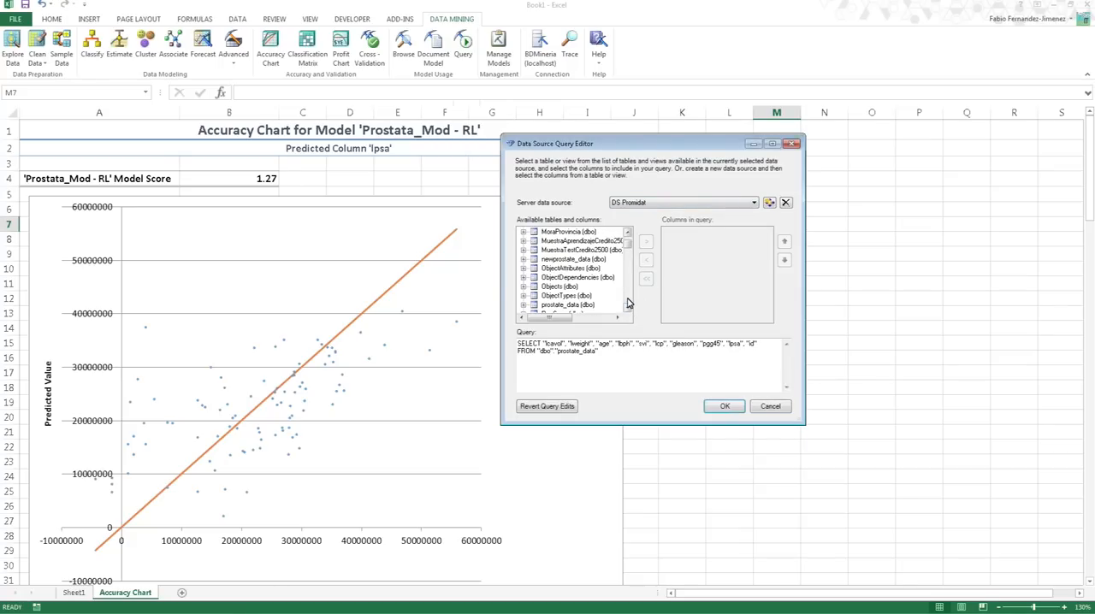
click(575, 260)
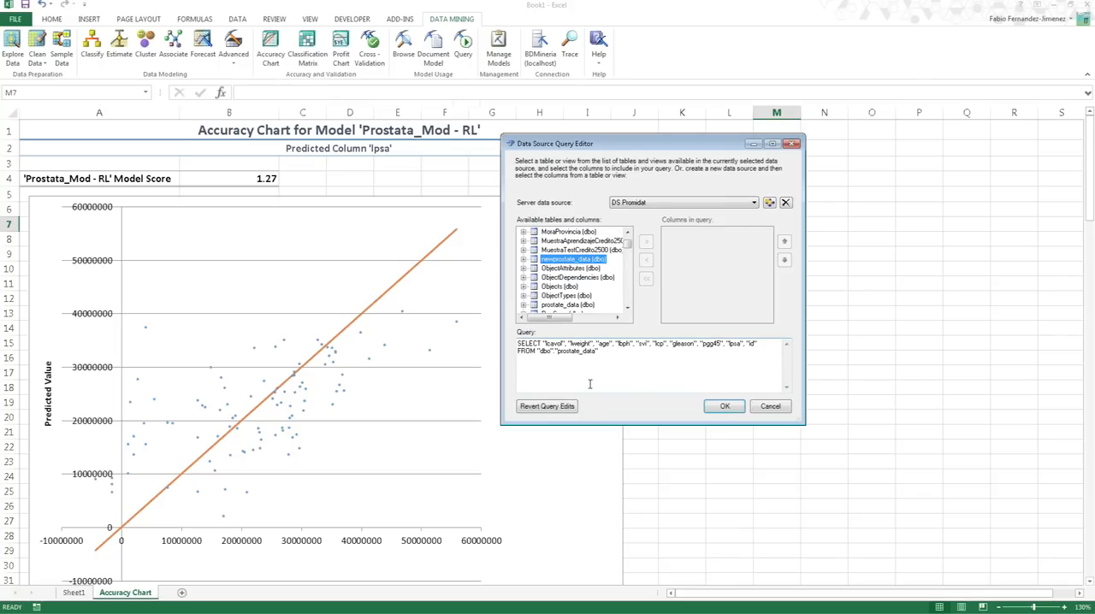
click(565, 408)
click(590, 351)
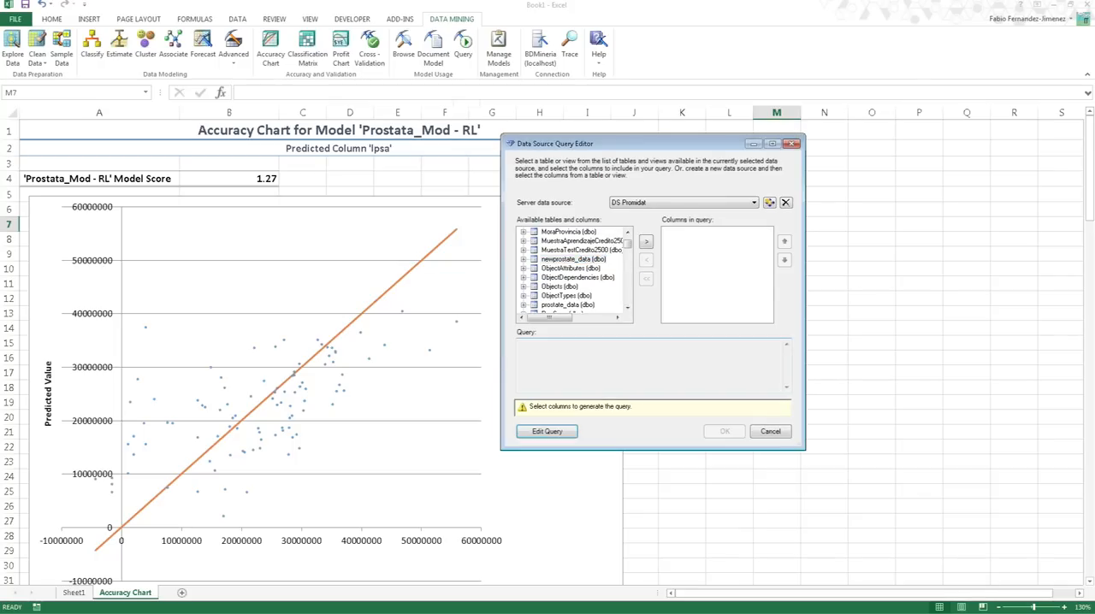
- Build the source query from all columns of the newprostate_data (dbo) table and accept it
click(581, 260)
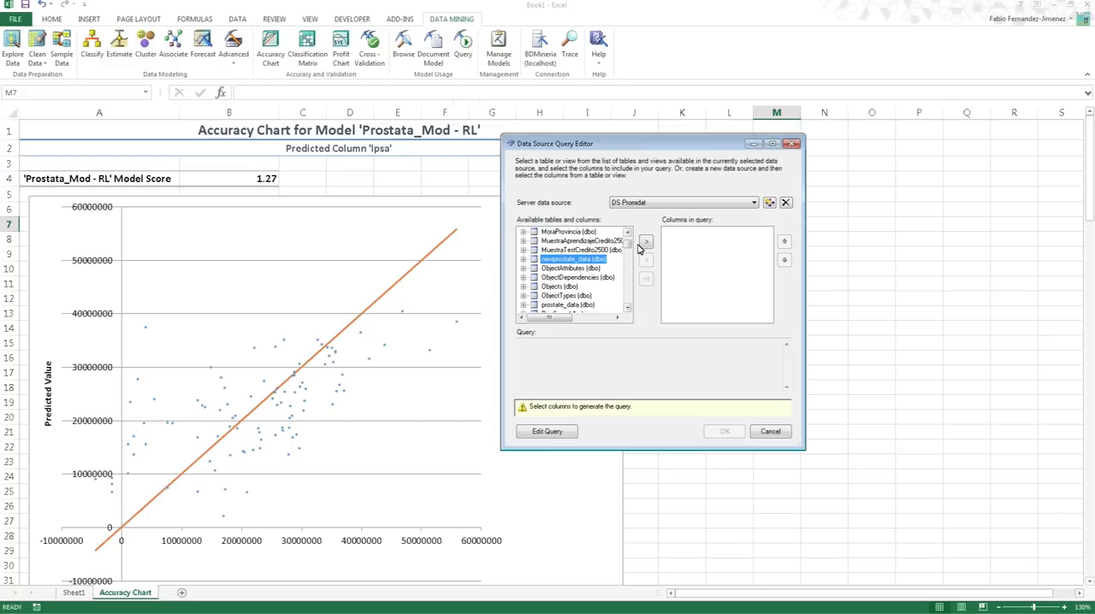
click(646, 243)
click(614, 356)
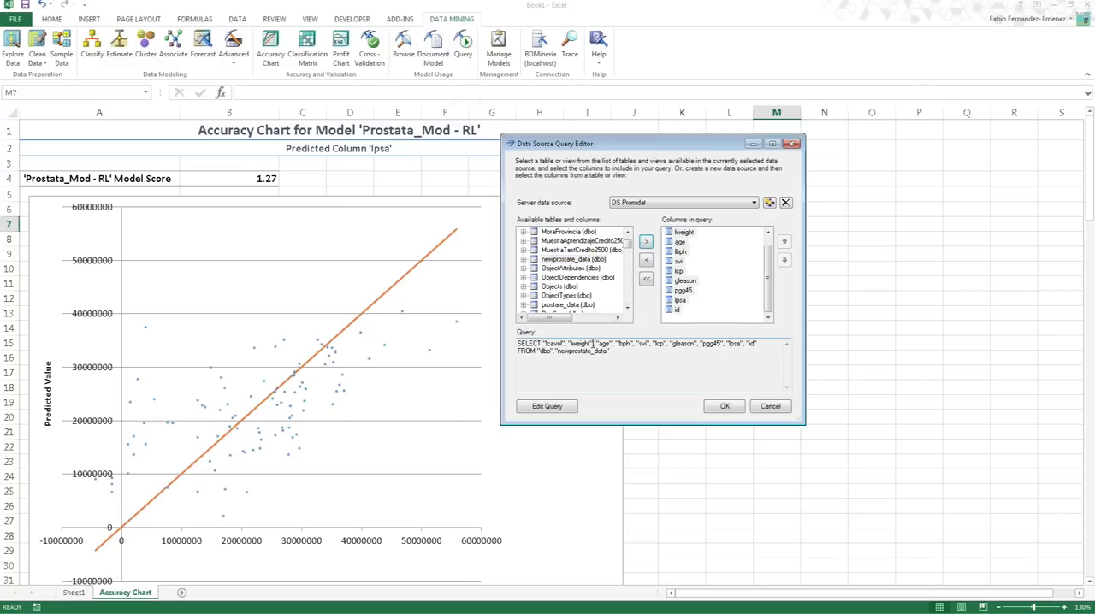
drag(634, 356, 512, 332)
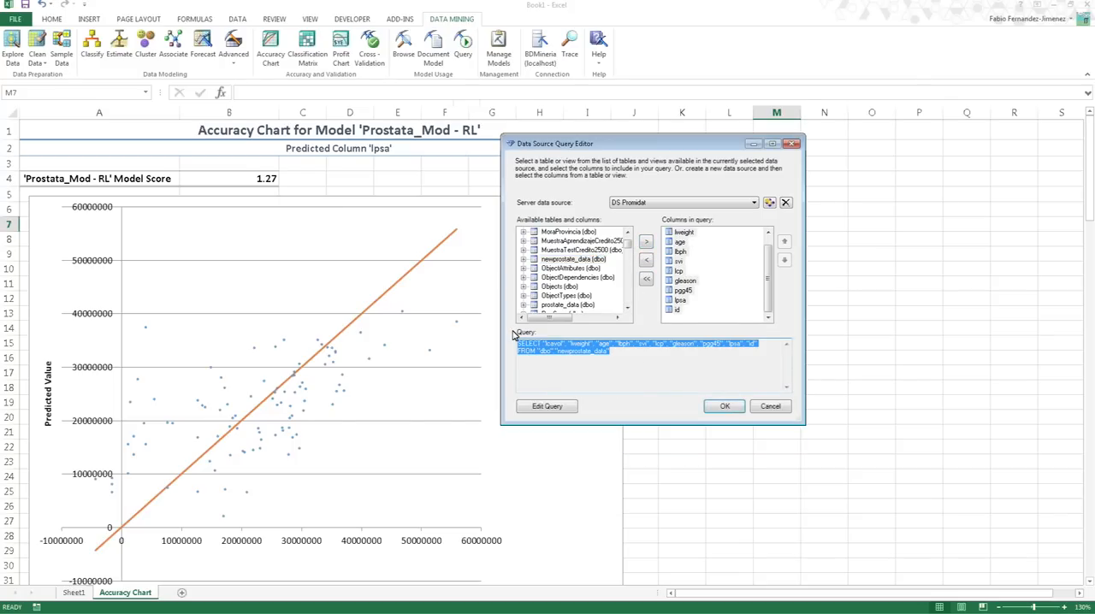
click(644, 360)
drag(644, 359, 491, 334)
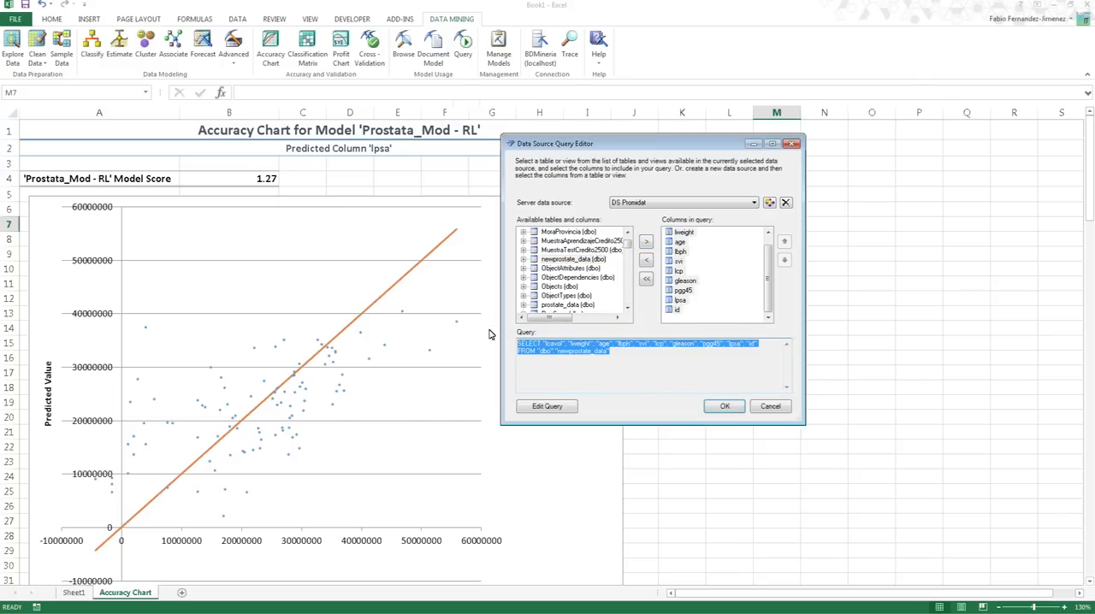
click(636, 354)
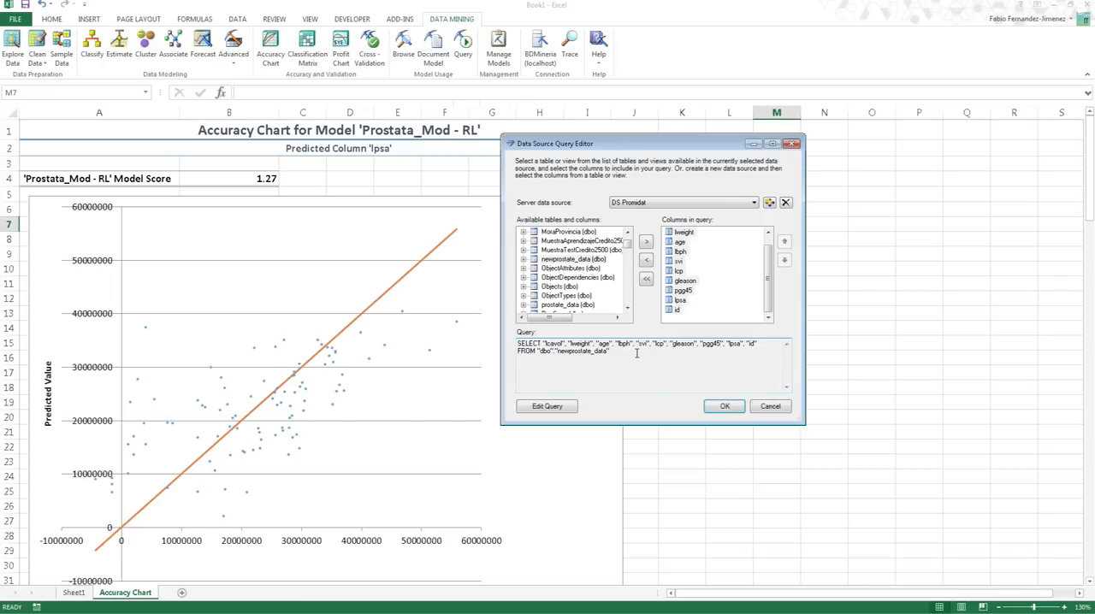
click(734, 409)
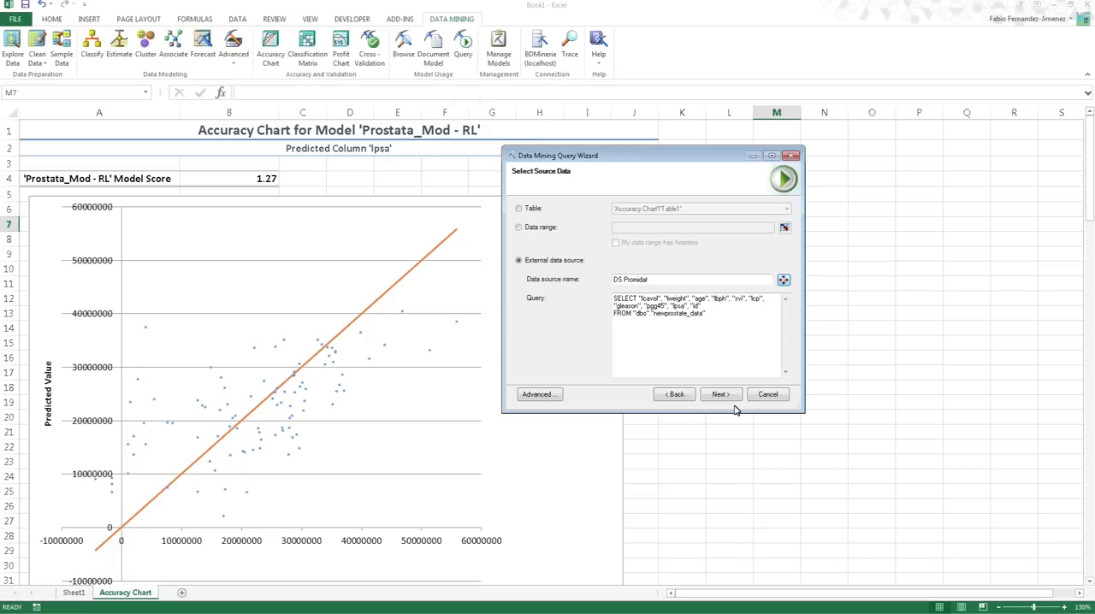
- Accept the source data and the proposed column relationships, and enlarge the advanced query editor to show more of the DMX query
click(721, 395)
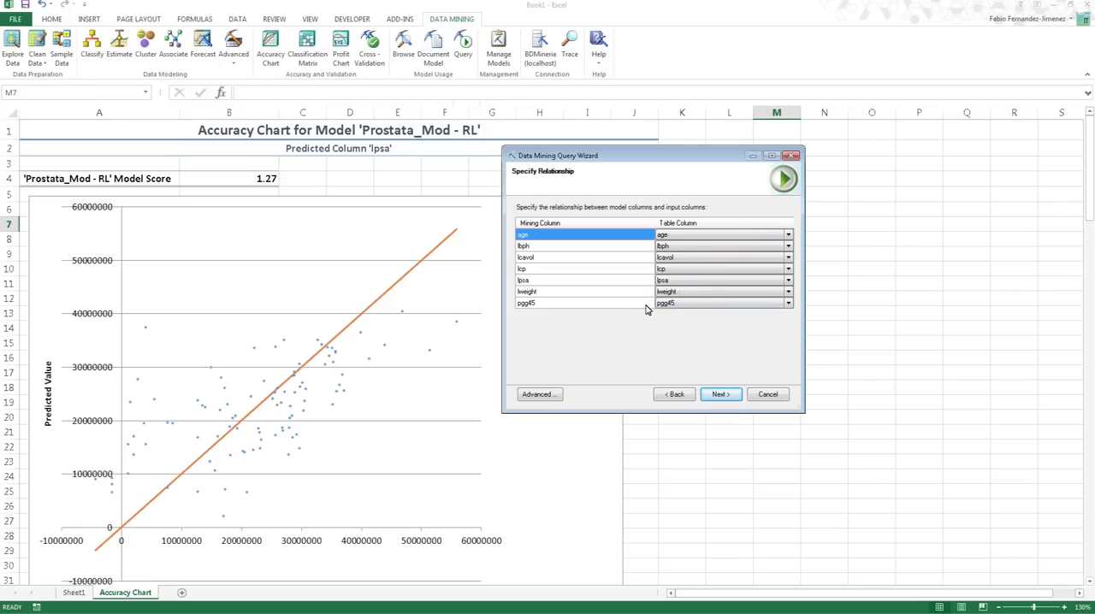
click(721, 394)
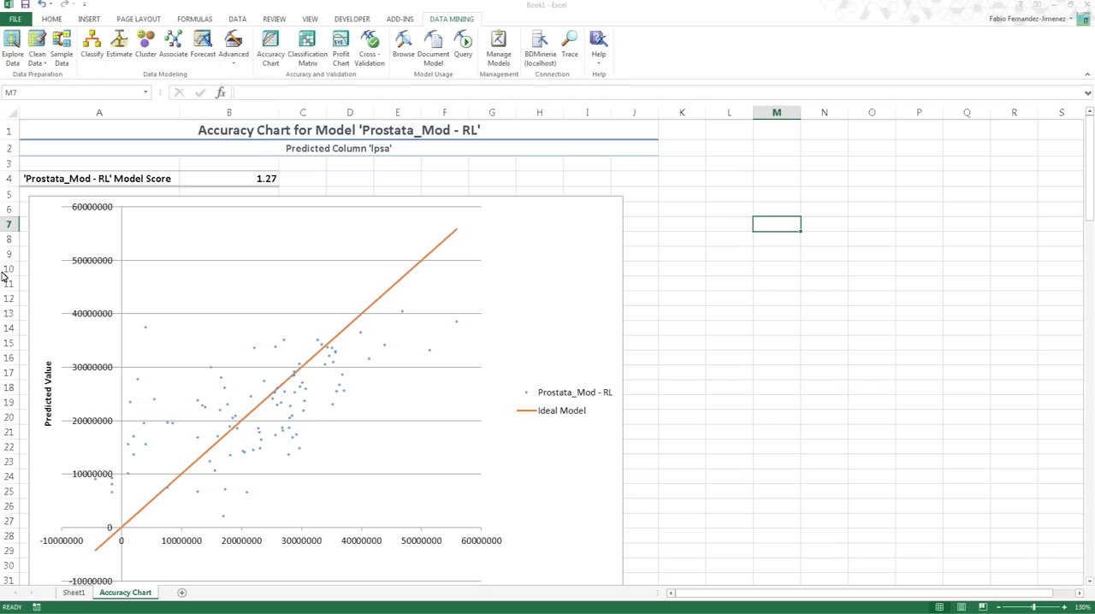
drag(1, 276, 827, 209)
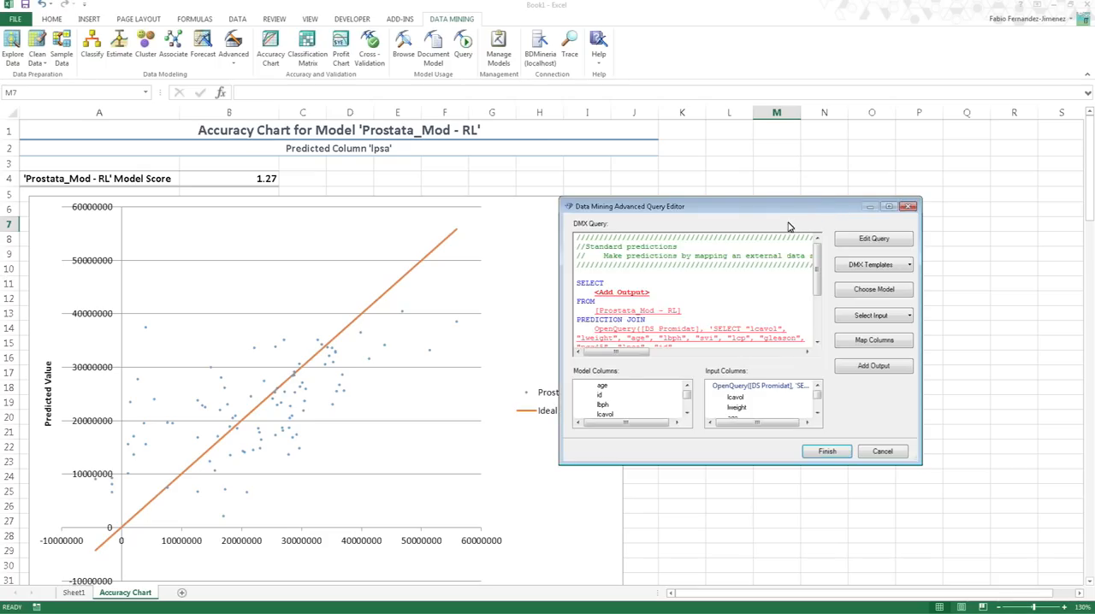
drag(621, 221, 542, 168)
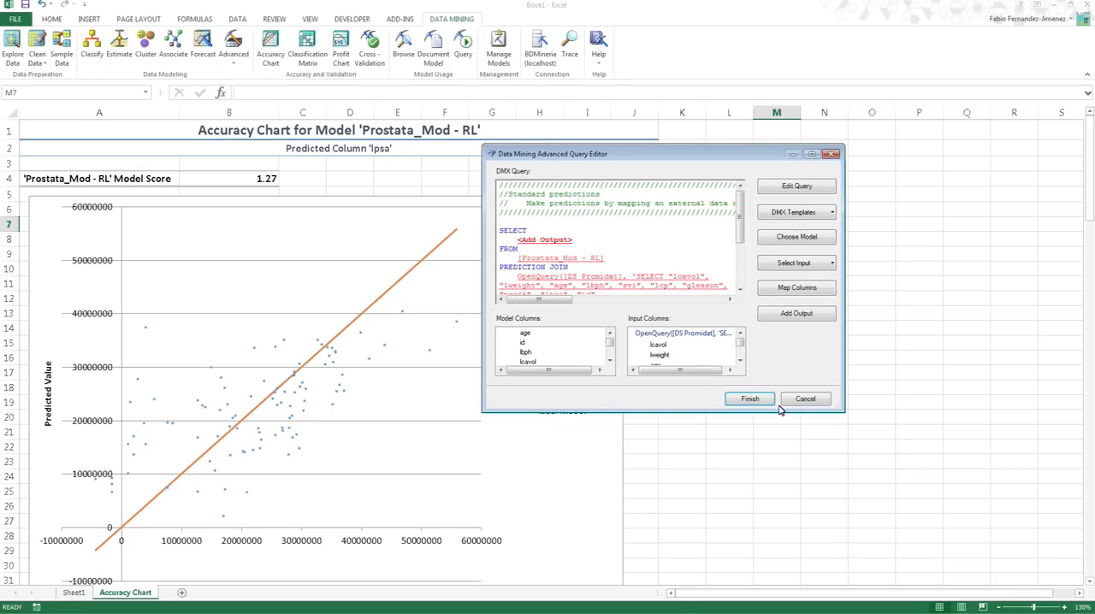
drag(844, 412, 871, 475)
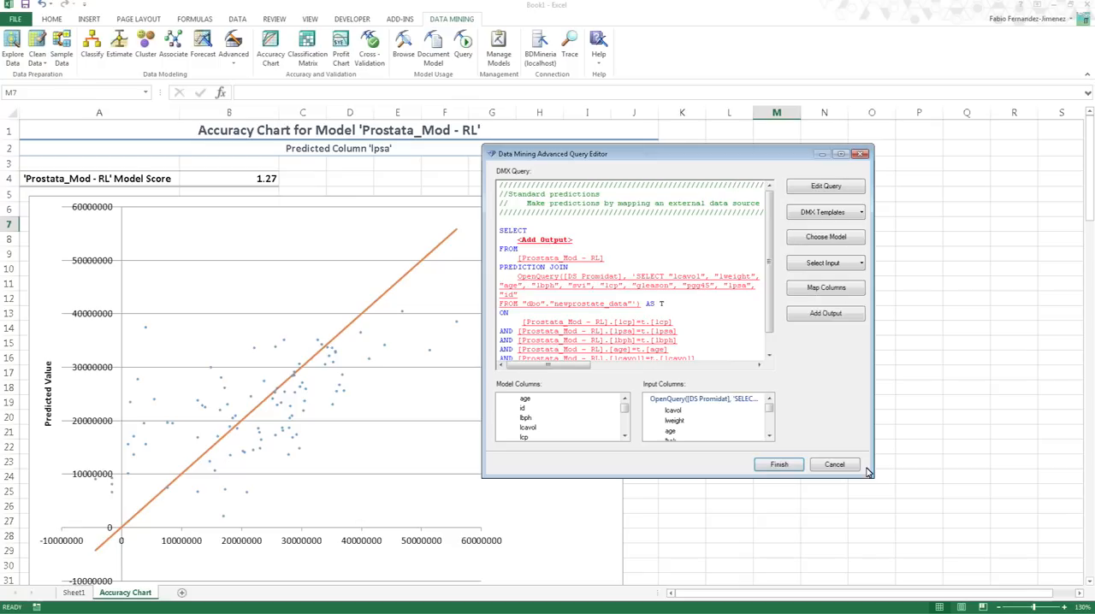
- Add an output to the DMX query that applies the Predict function to the model's lpsa column
scroll(763, 271, down, 1)
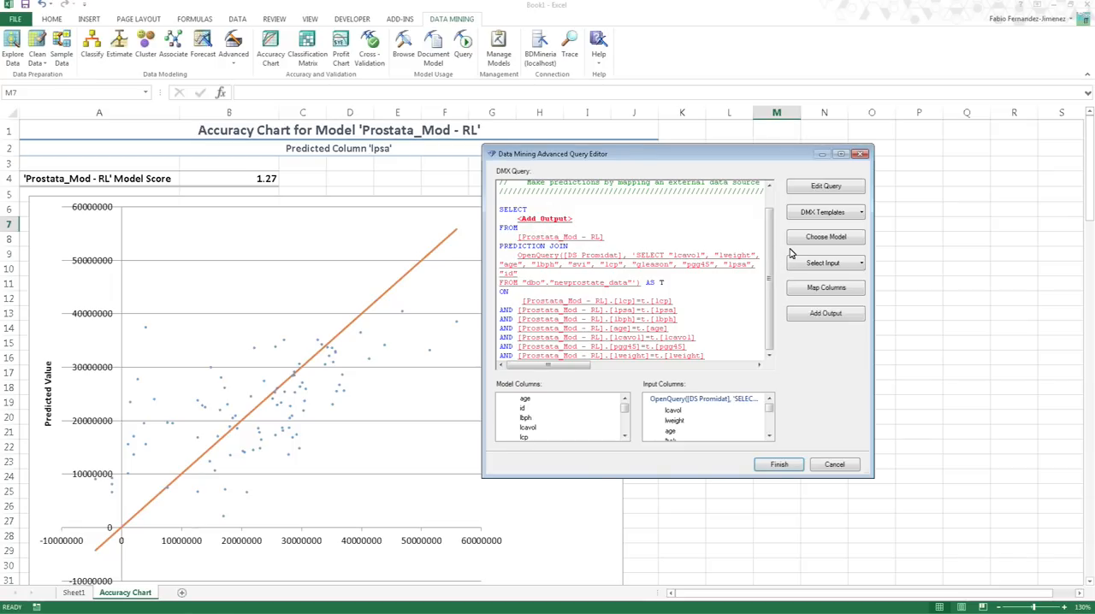
drag(771, 251, 766, 267)
drag(528, 210, 500, 202)
click(557, 224)
drag(601, 215, 604, 199)
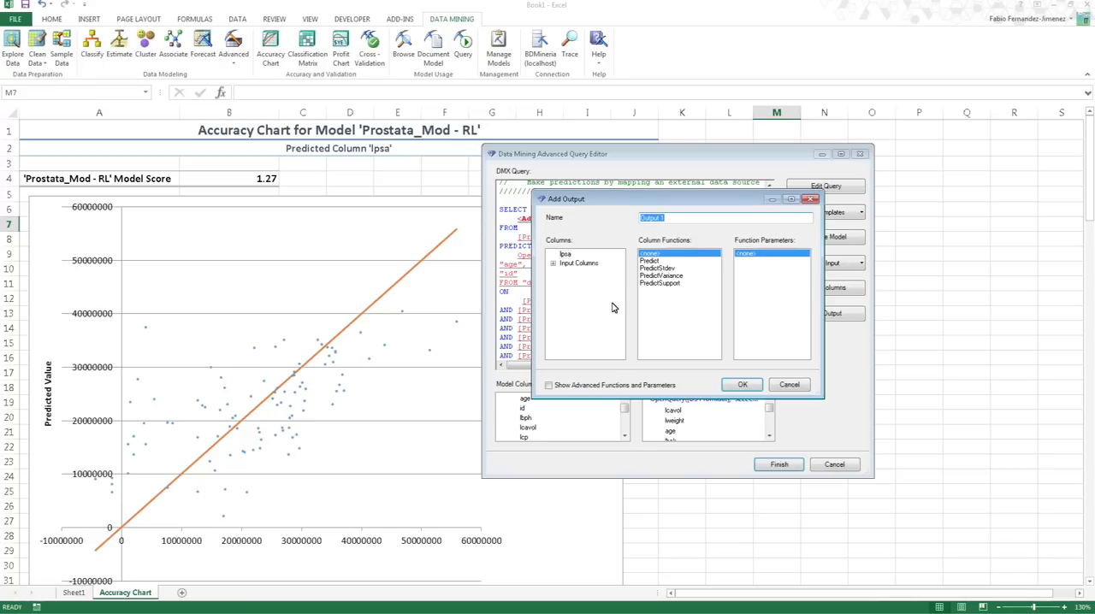
click(566, 255)
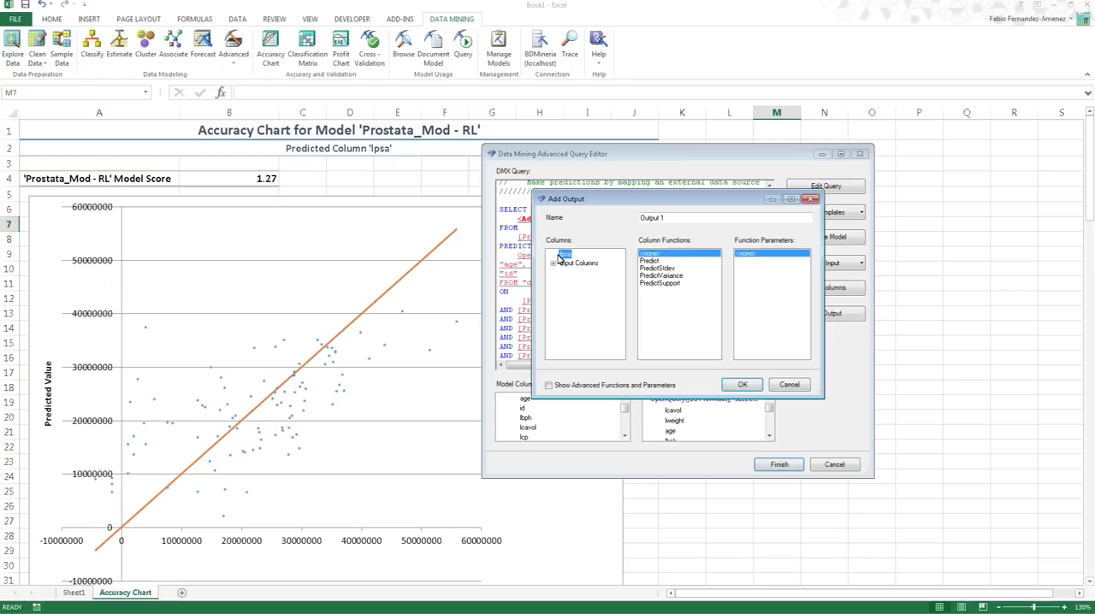
click(655, 261)
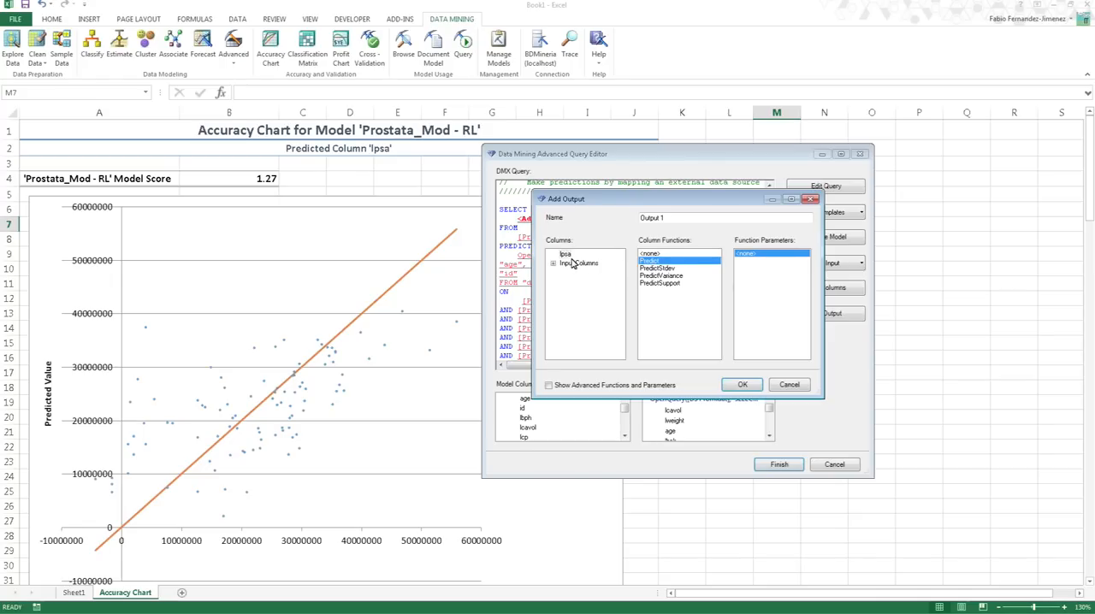
click(742, 384)
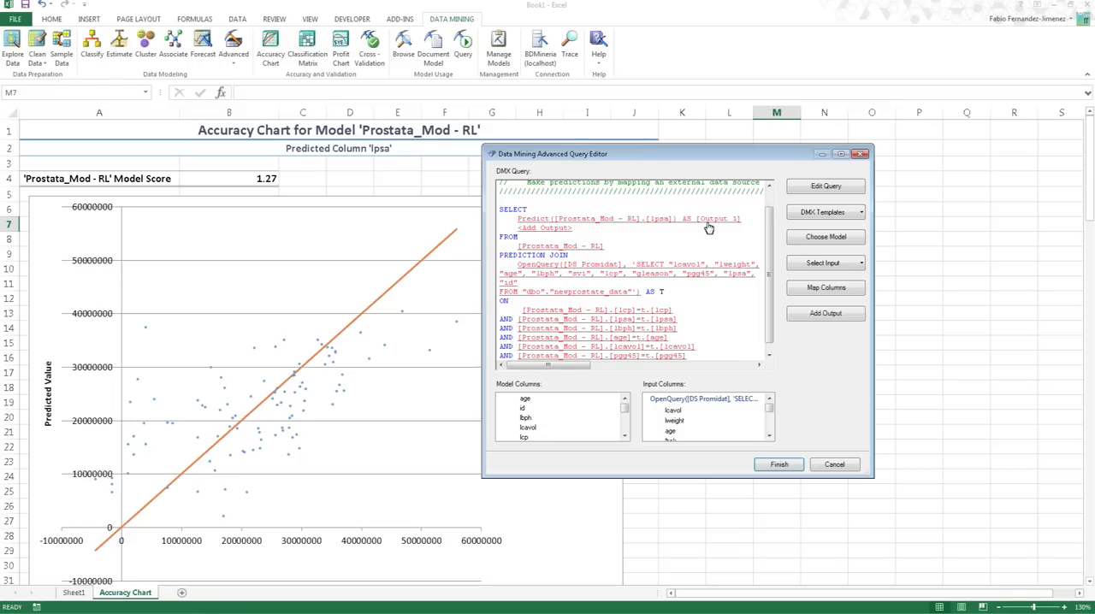
- Rename the query's prediction output as Prediccion
click(630, 220)
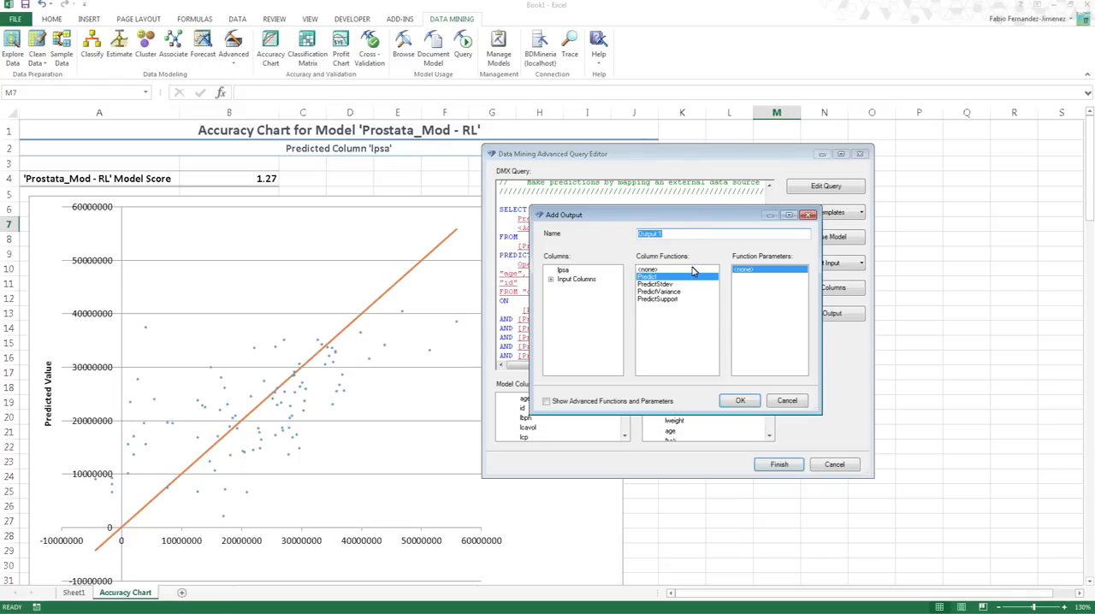
text(Prediccion)
click(740, 400)
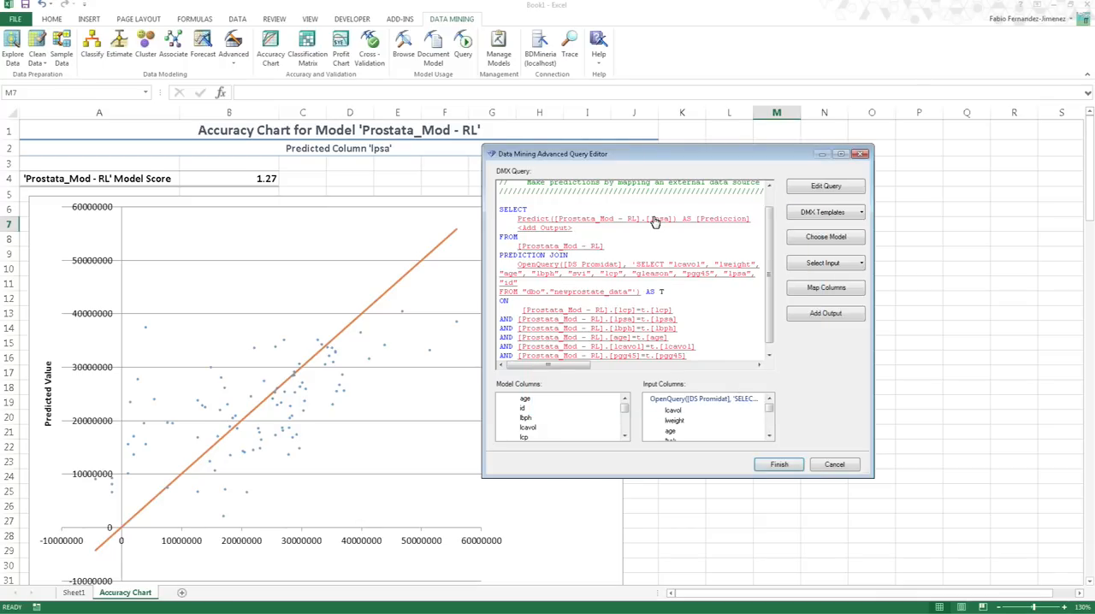
- Add the input column id as an output of the DMX query
click(549, 231)
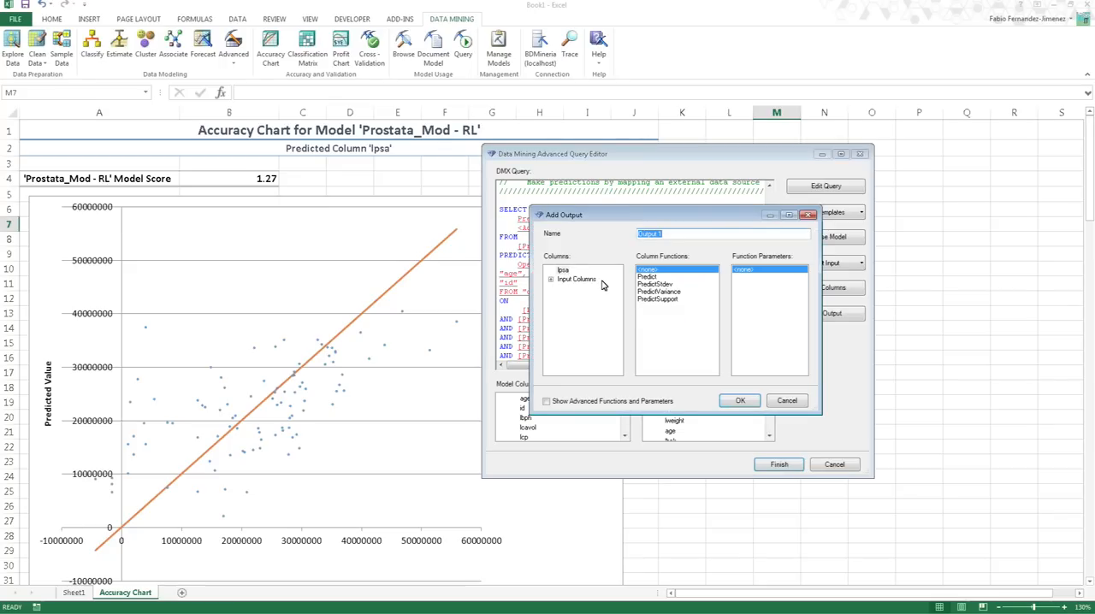
click(551, 284)
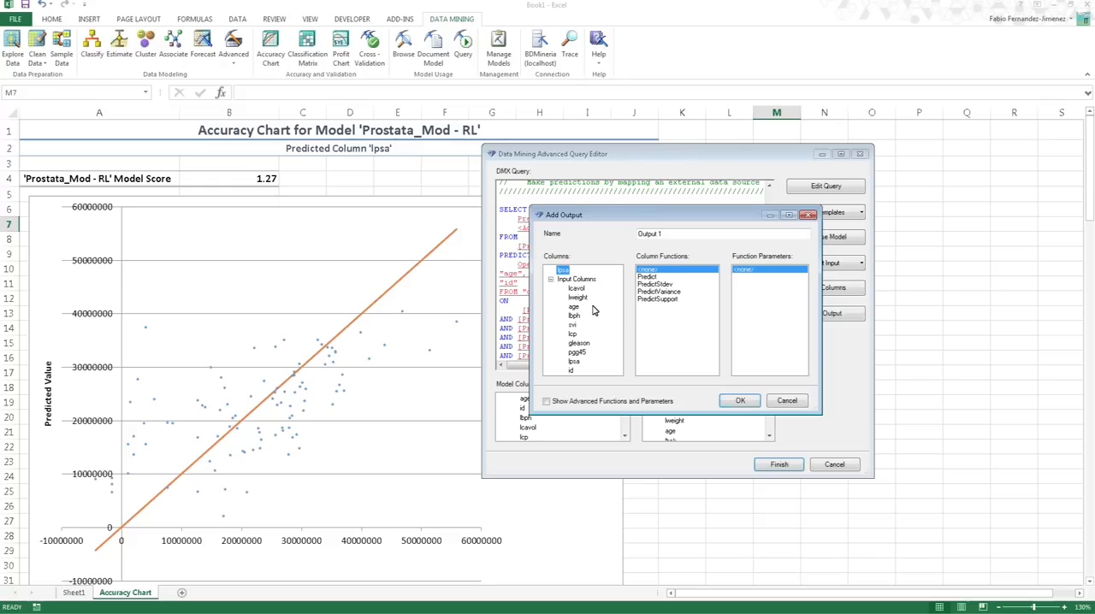
click(571, 370)
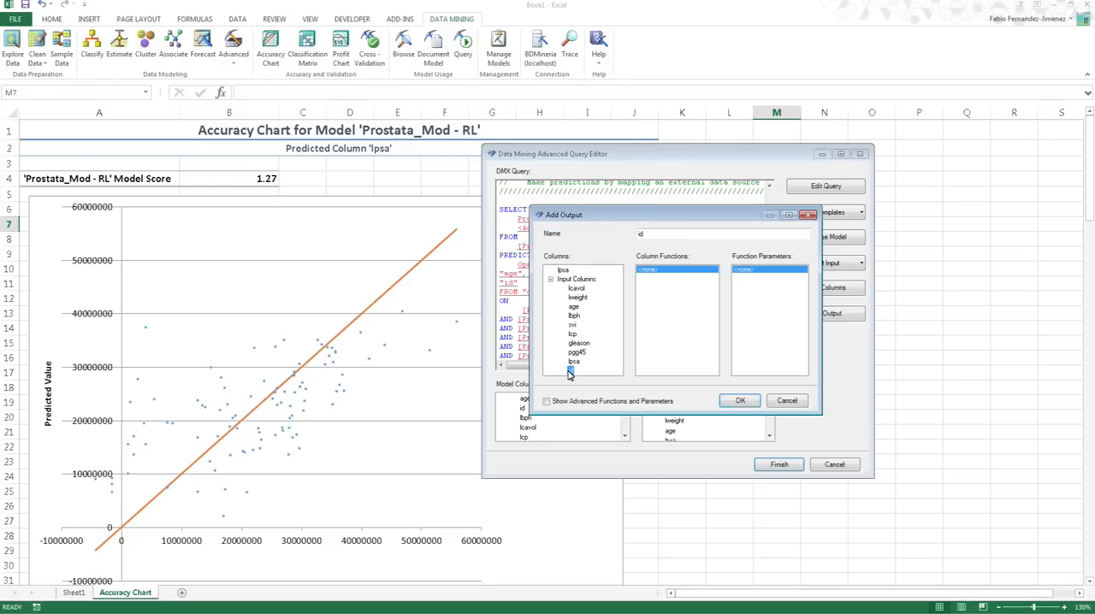
click(741, 401)
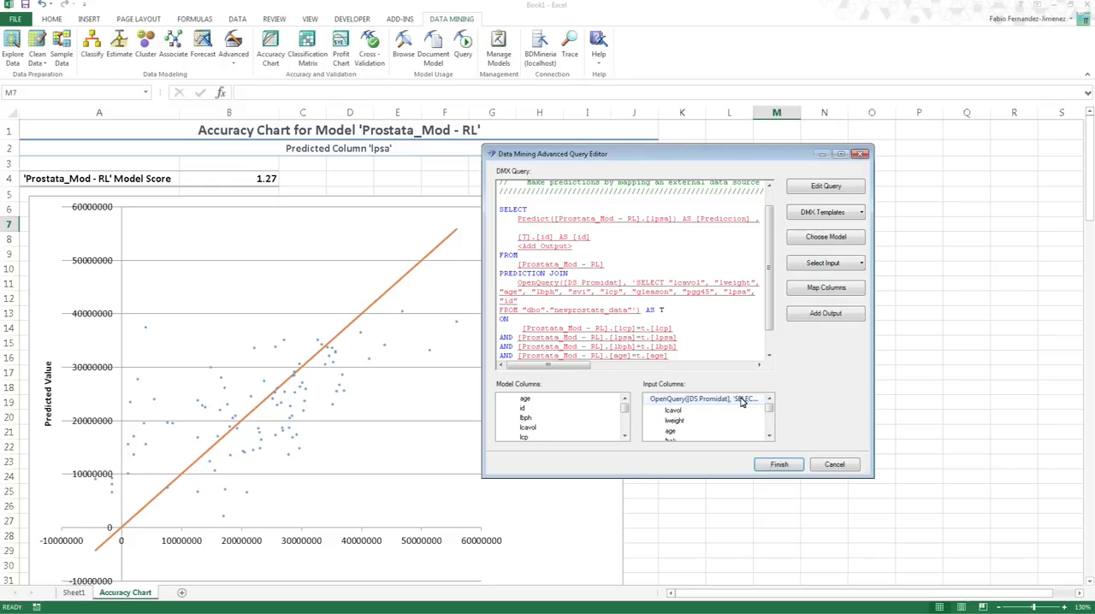
- Add the input columns lweight and lcavol as further outputs of the DMX query
click(565, 247)
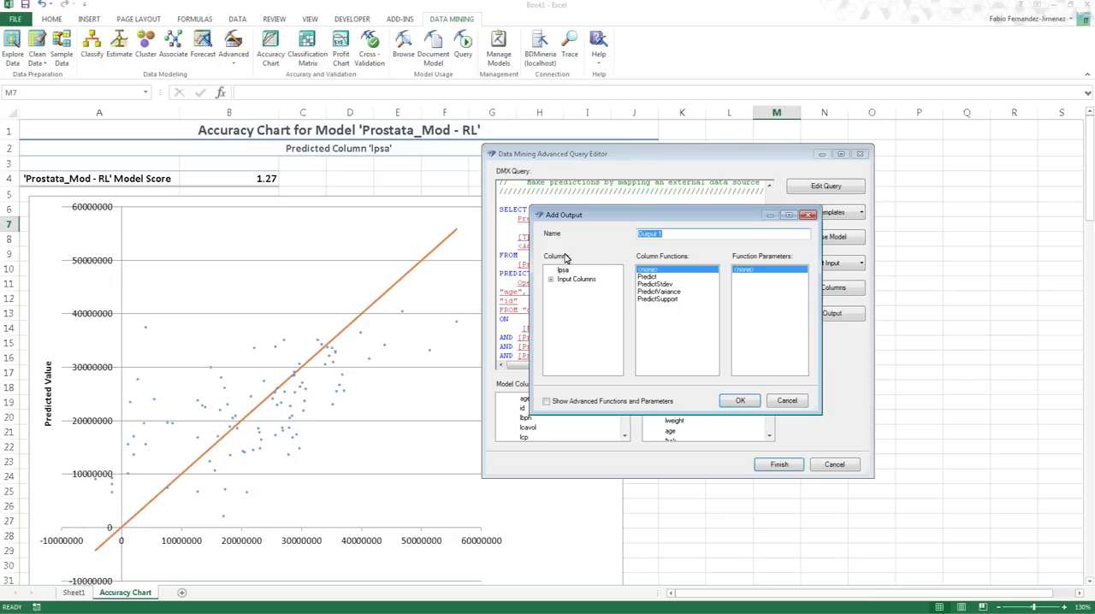
click(552, 281)
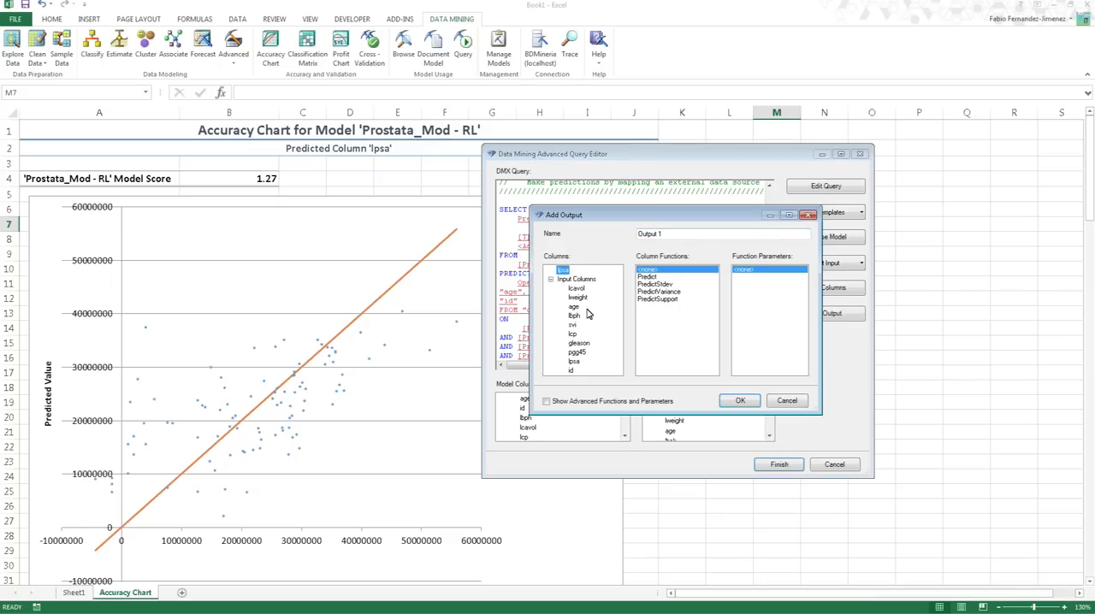
click(579, 298)
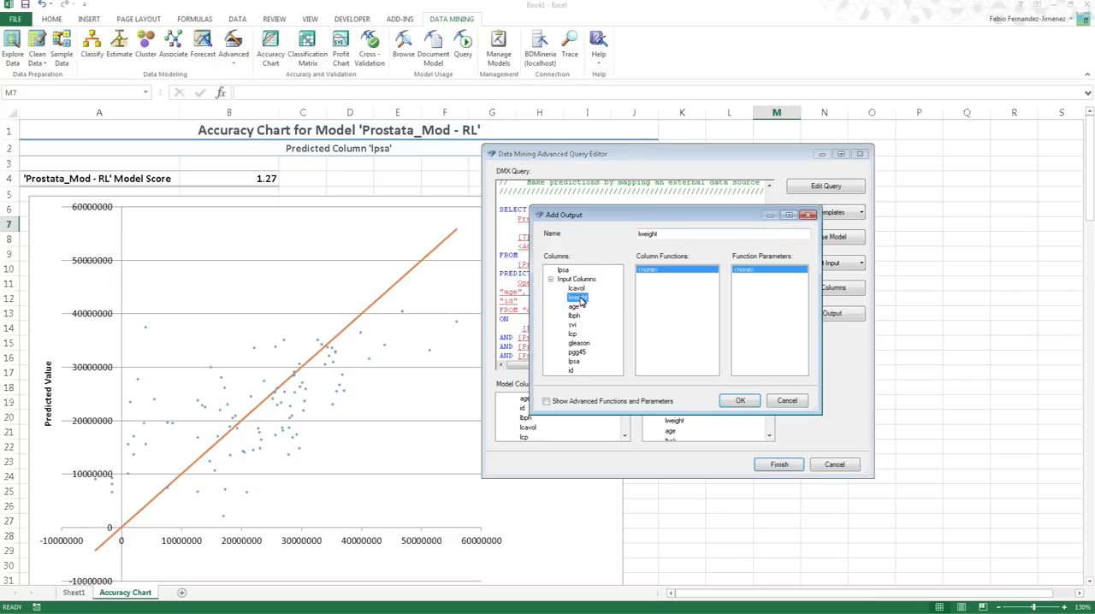
click(740, 401)
click(554, 260)
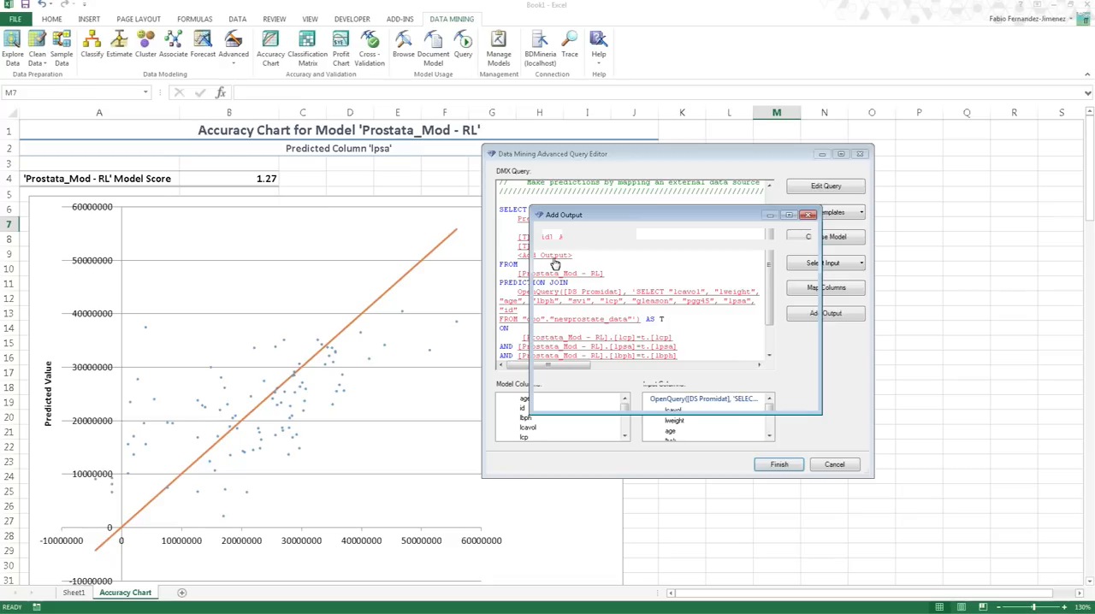
click(550, 279)
click(576, 288)
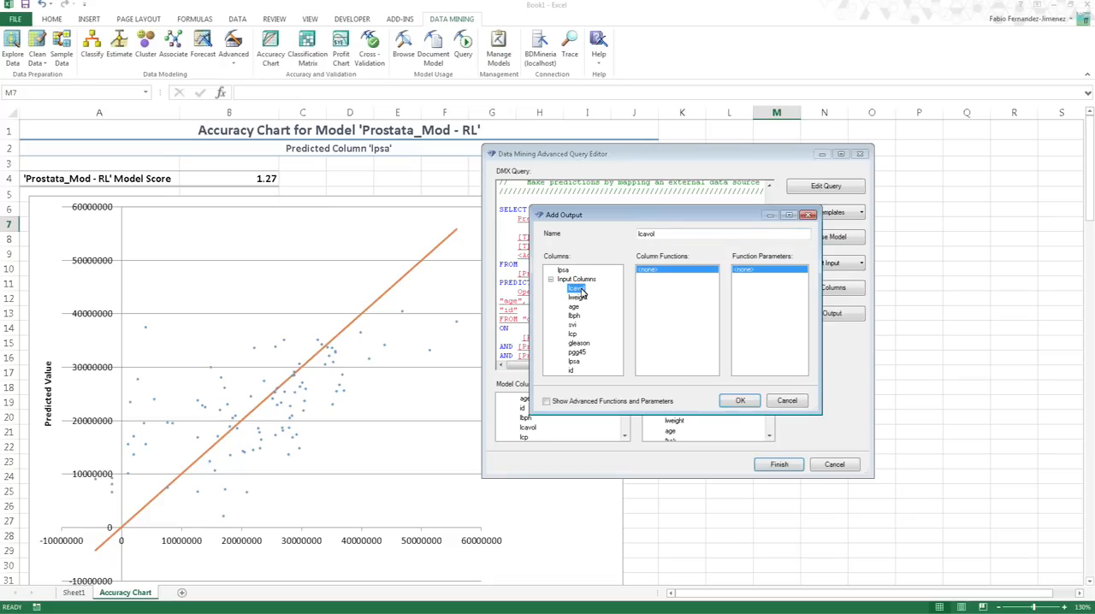
click(741, 402)
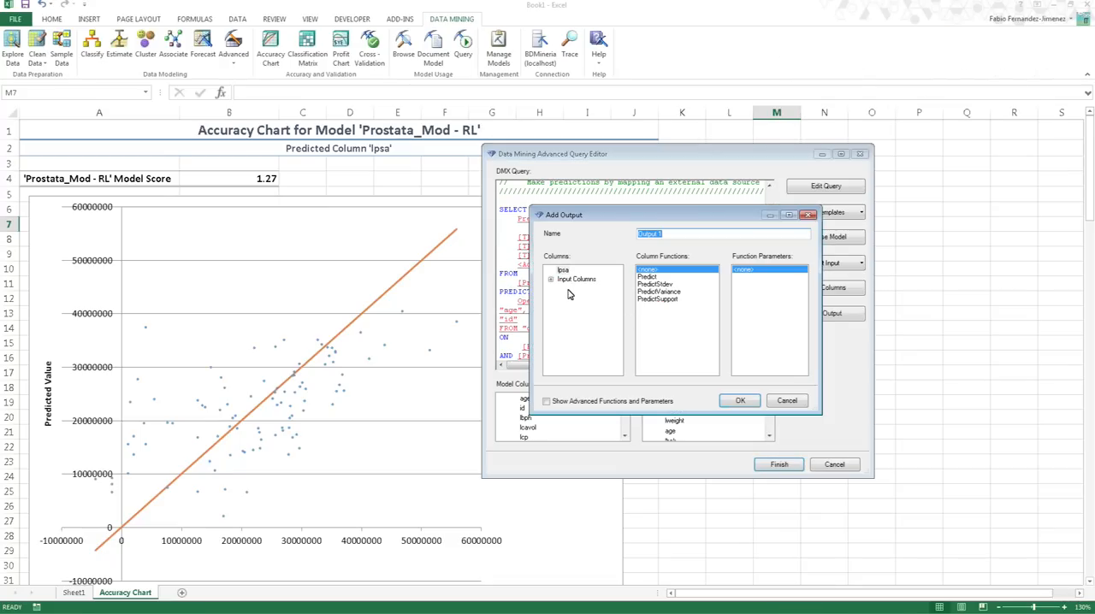
- Add the input column lpsa as an output of the DMX query
click(551, 280)
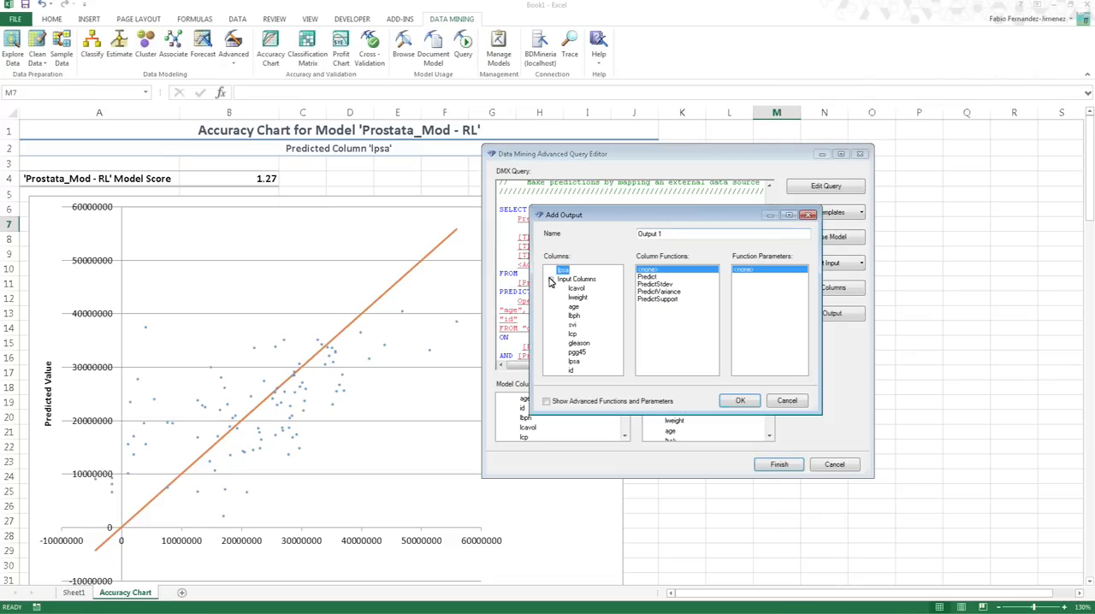
click(574, 362)
click(737, 402)
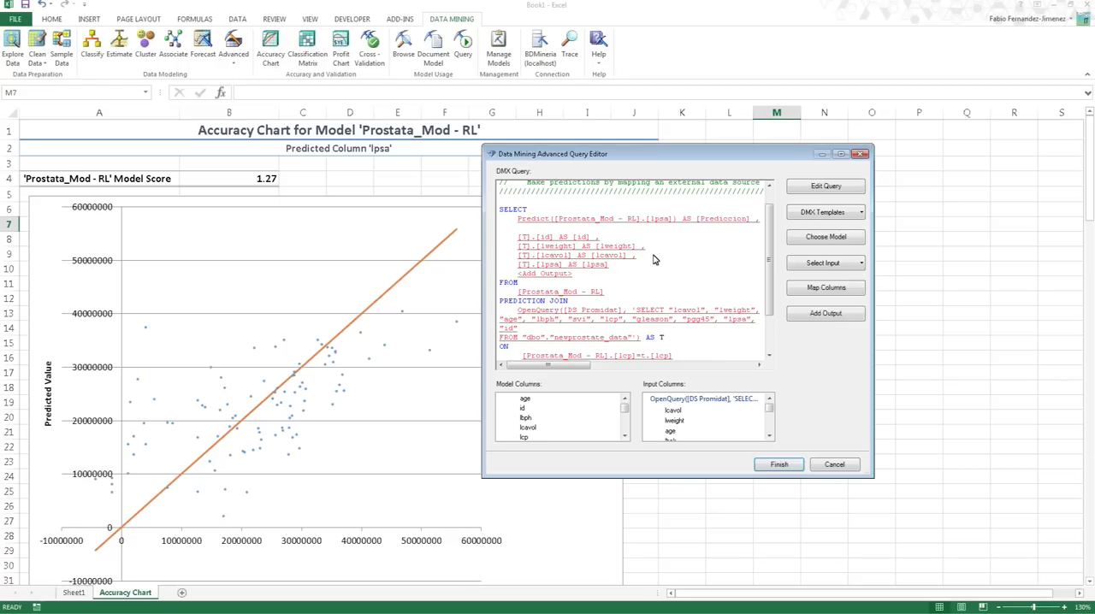
- Finish the prediction query and place its results in a new worksheet
drag(769, 257, 766, 232)
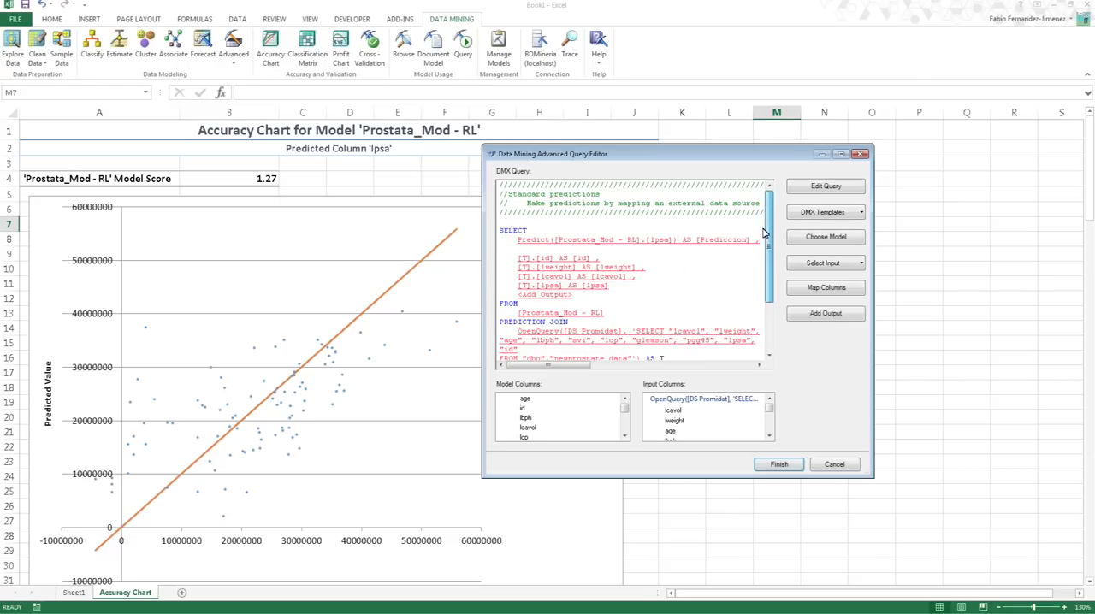
click(775, 465)
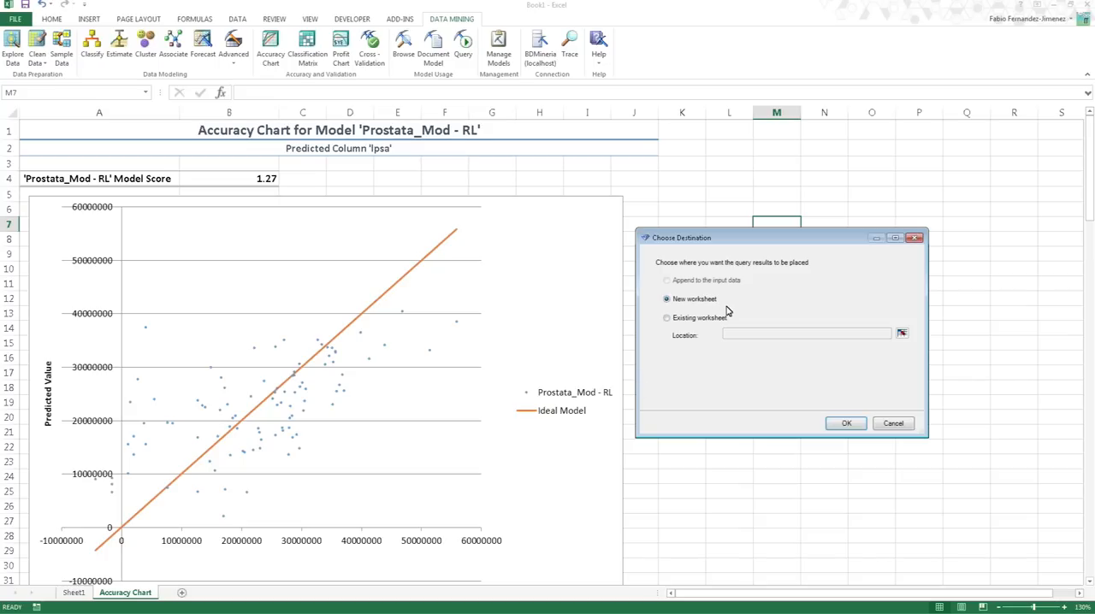
click(846, 423)
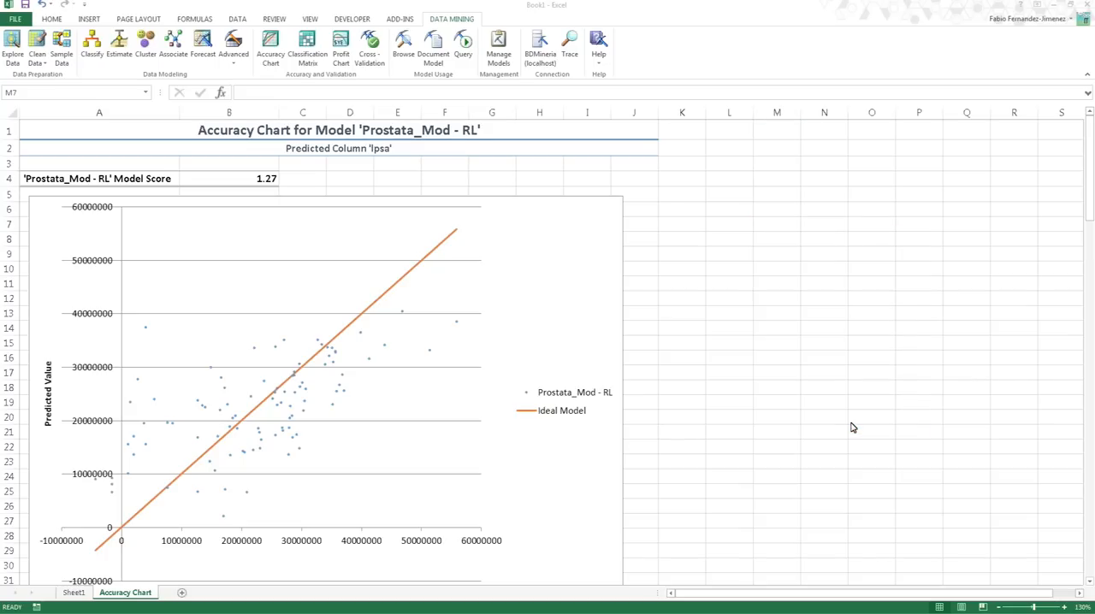
- Autofit the widths of columns A to E in the query results table
click(383, 294)
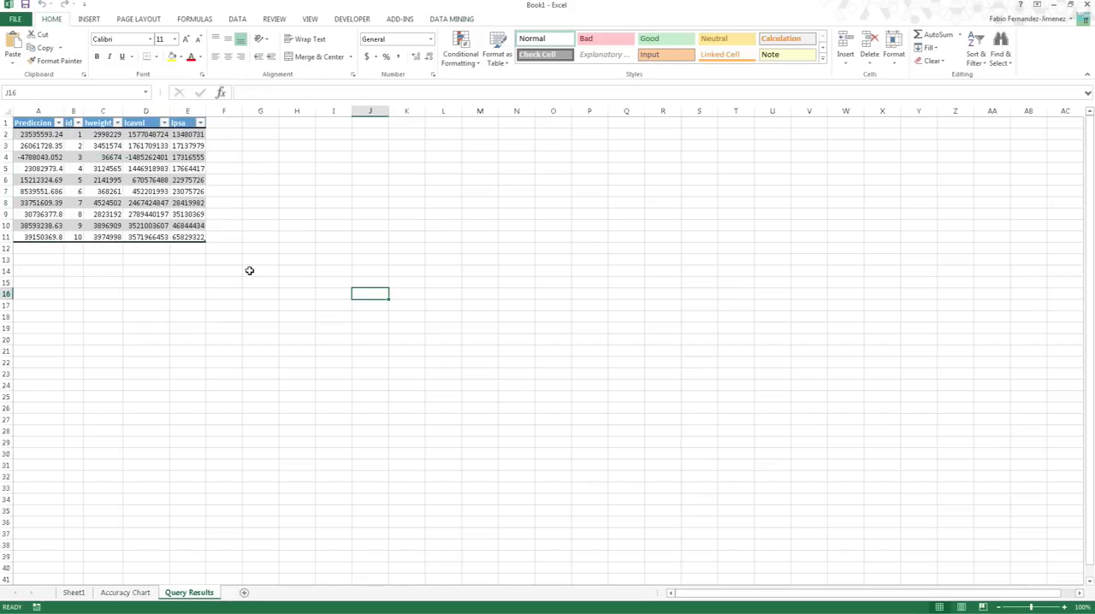
click(42, 135)
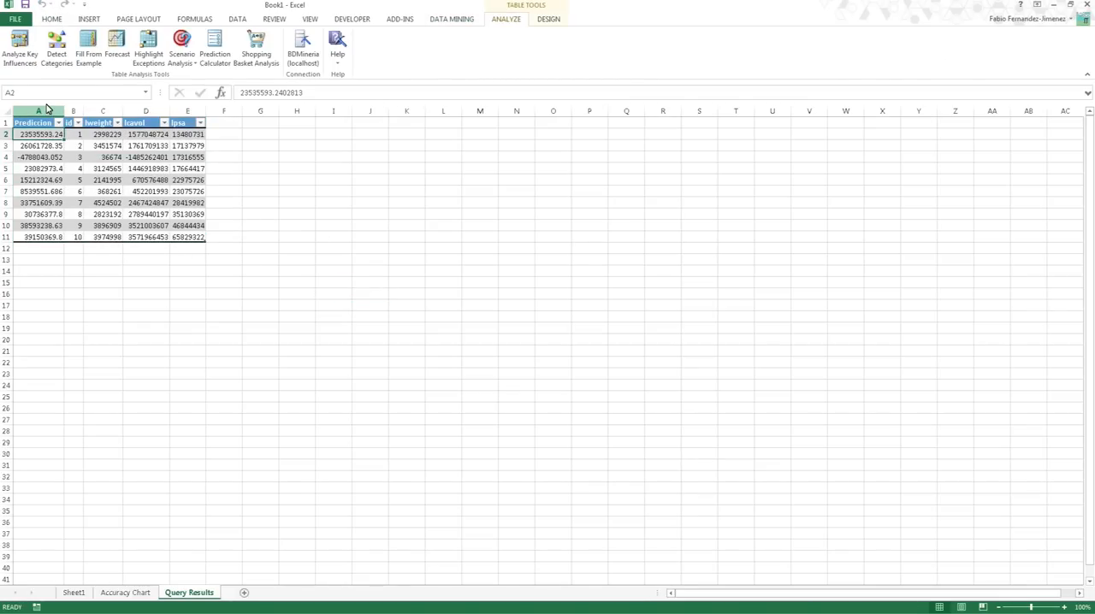
drag(58, 110, 191, 110)
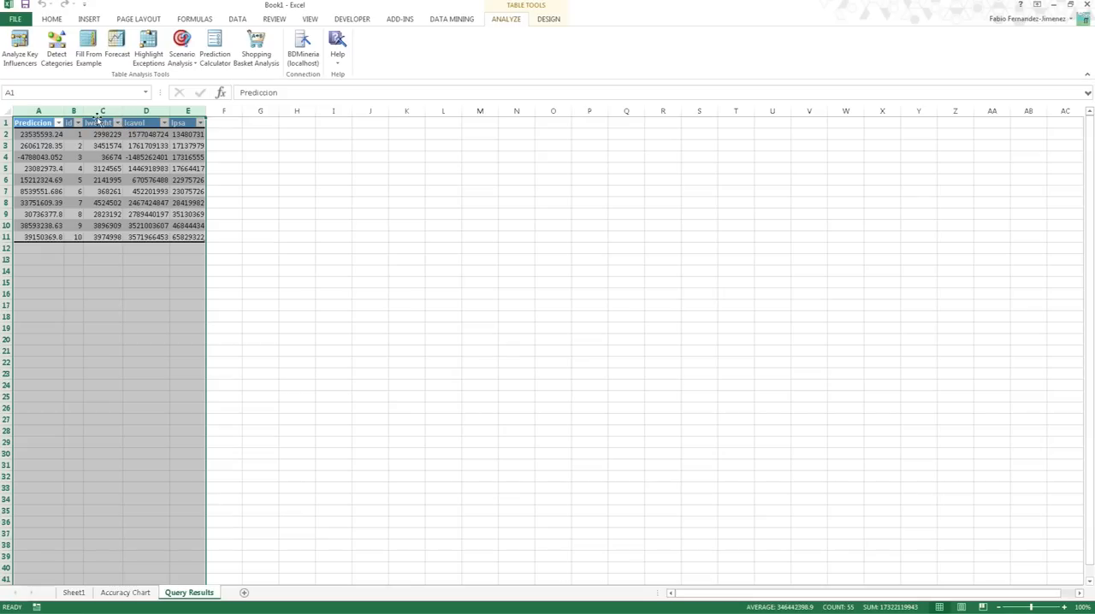
double_click(66, 110)
click(94, 179)
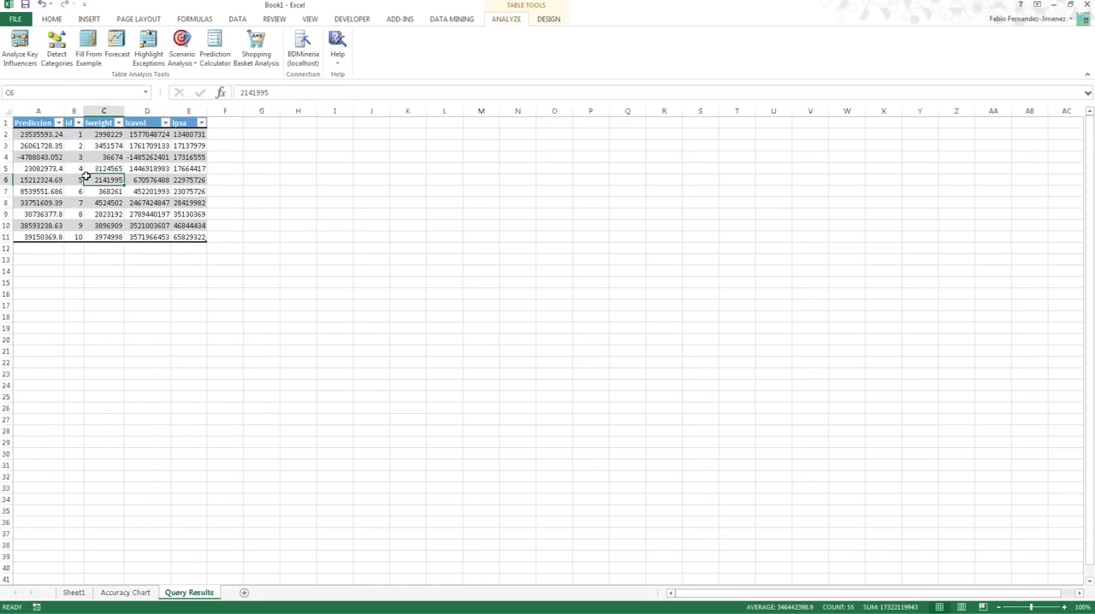
- Compare the predicted values in the Prediccion column with the actual values in the lpsa column
drag(41, 135, 56, 232)
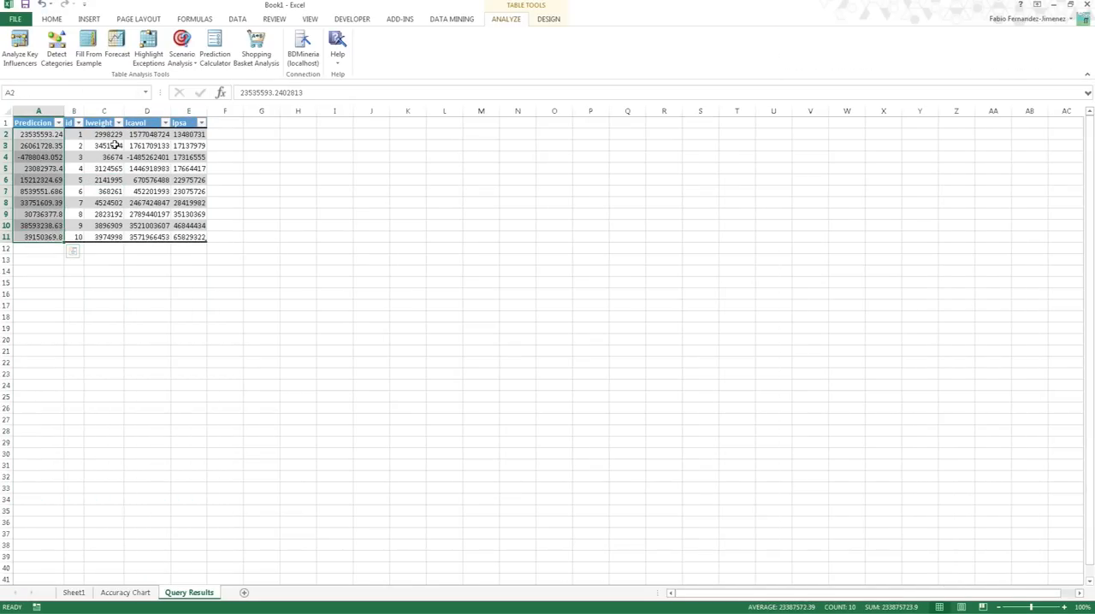
drag(186, 135, 195, 238)
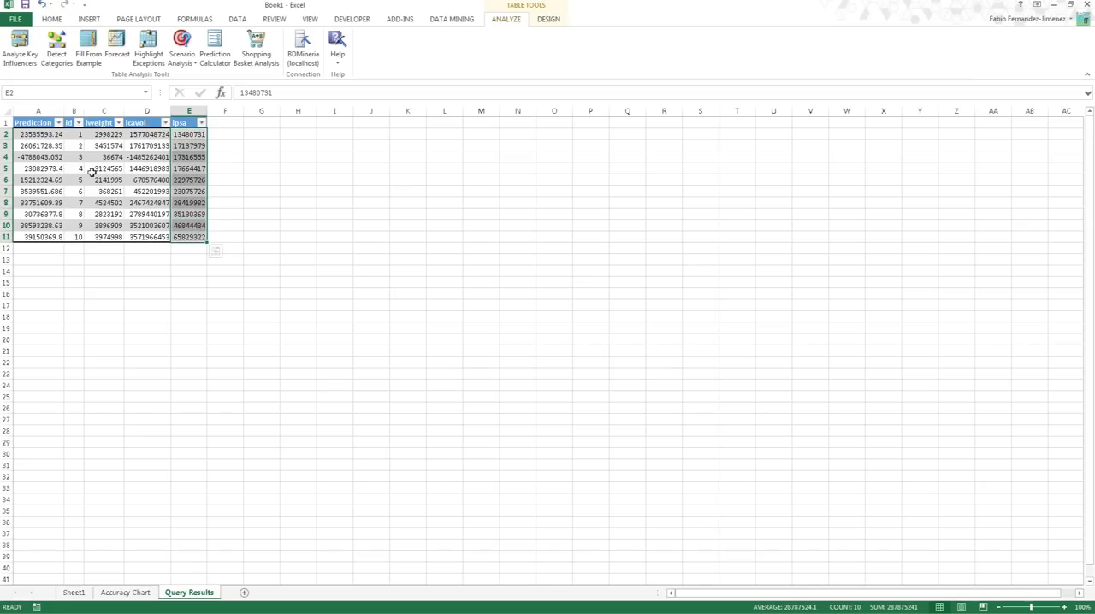
click(222, 135)
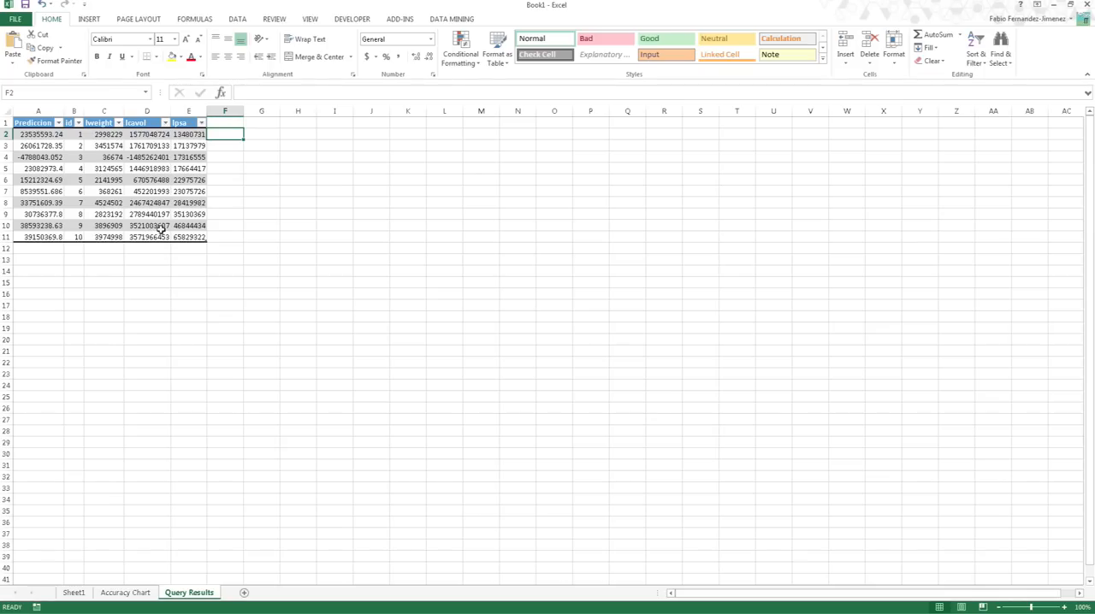
click(456, 19)
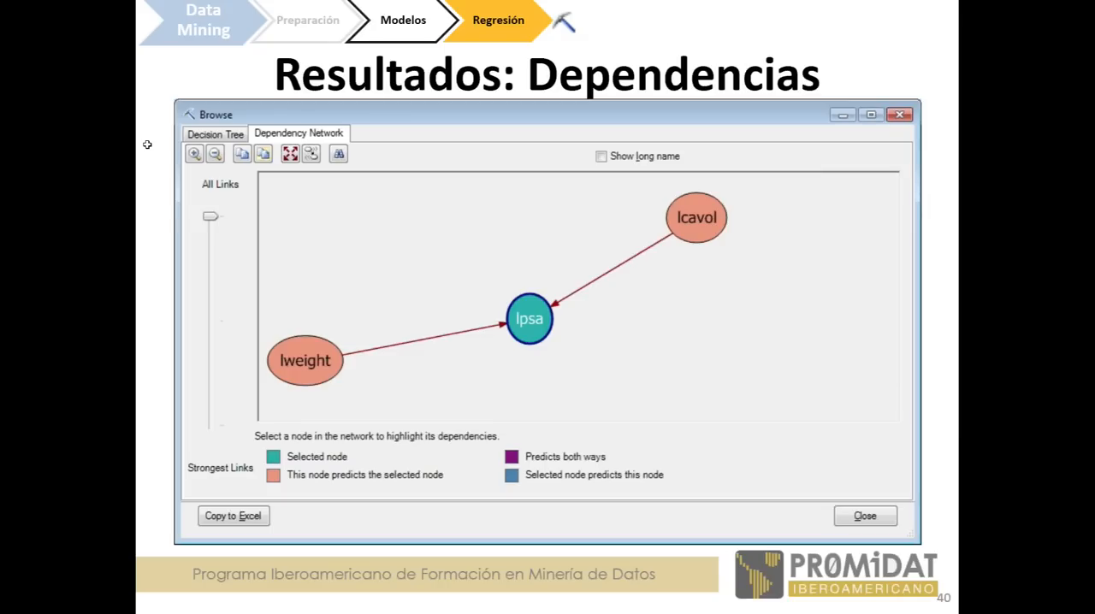
key(Right)
key(Right)
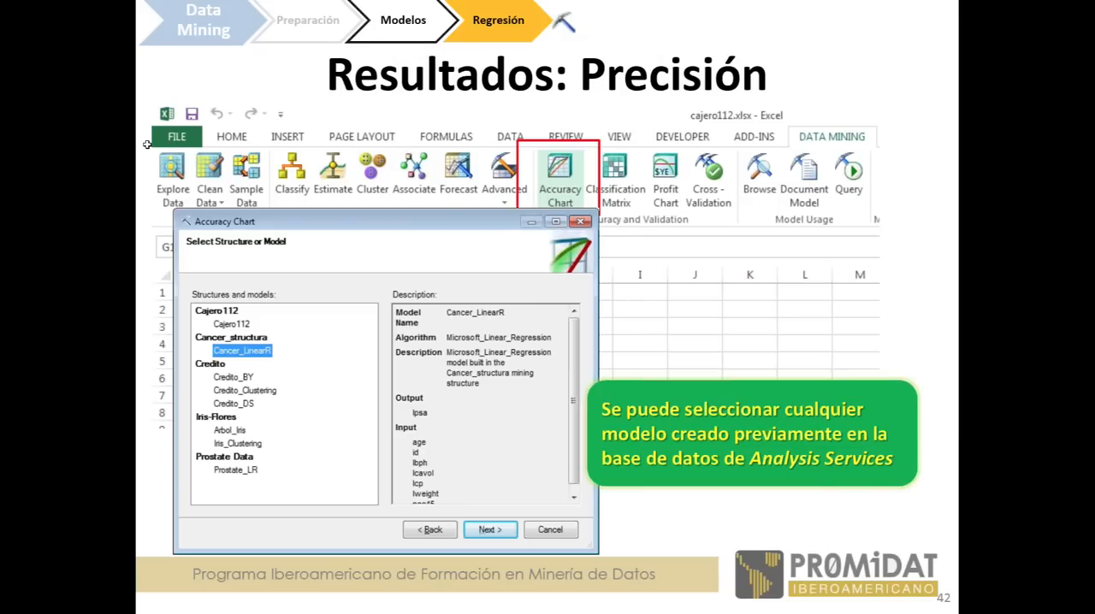
key(Right)
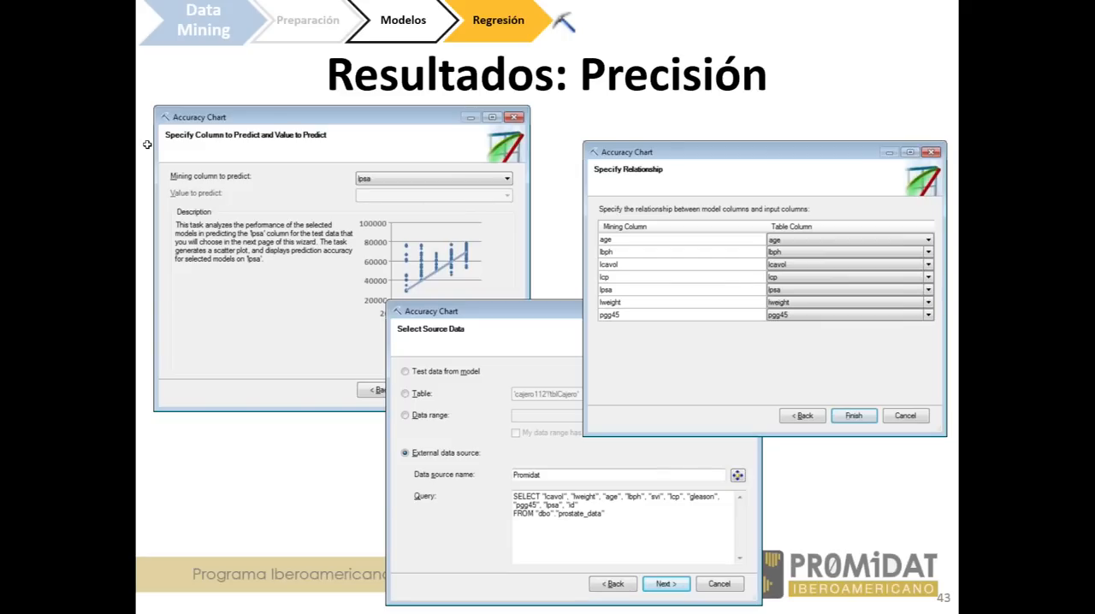
key(Right)
key(Right)
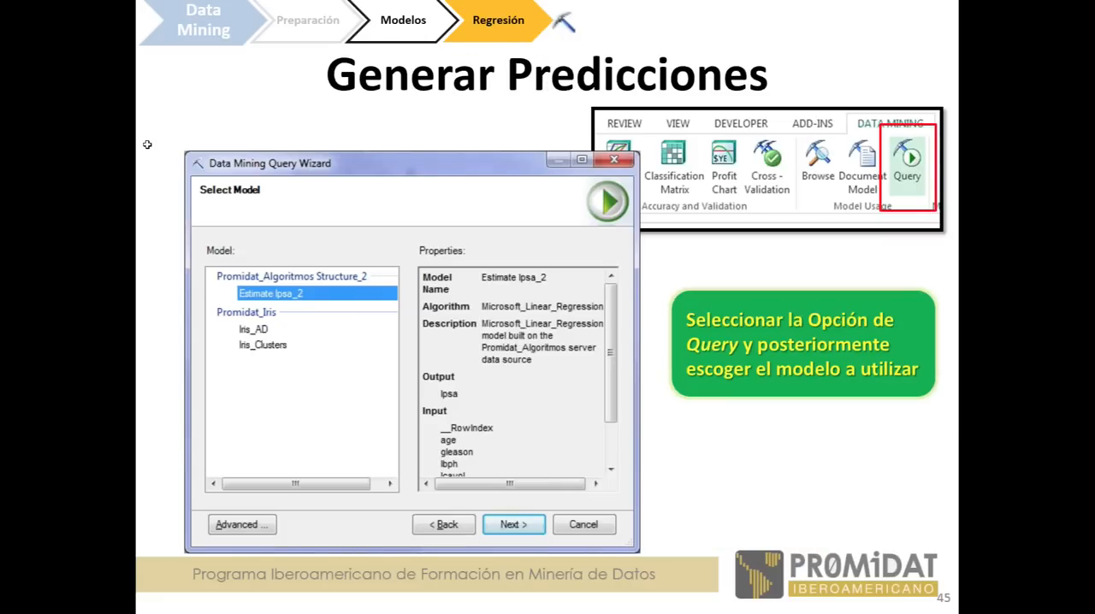
key(Right)
key(Right)
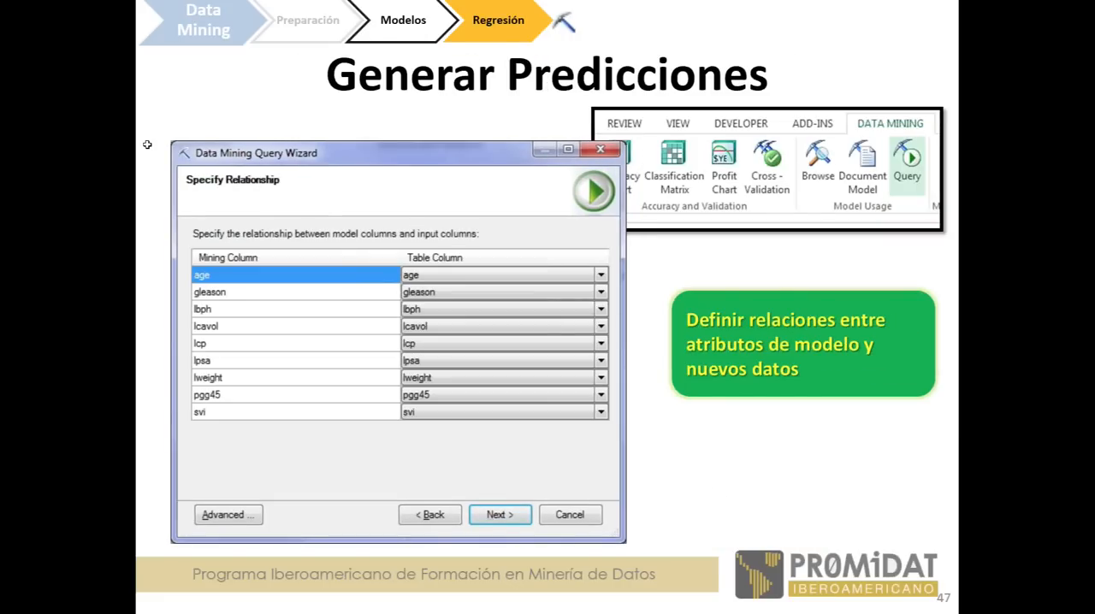
key(Right)
key(Right)
key(Right)
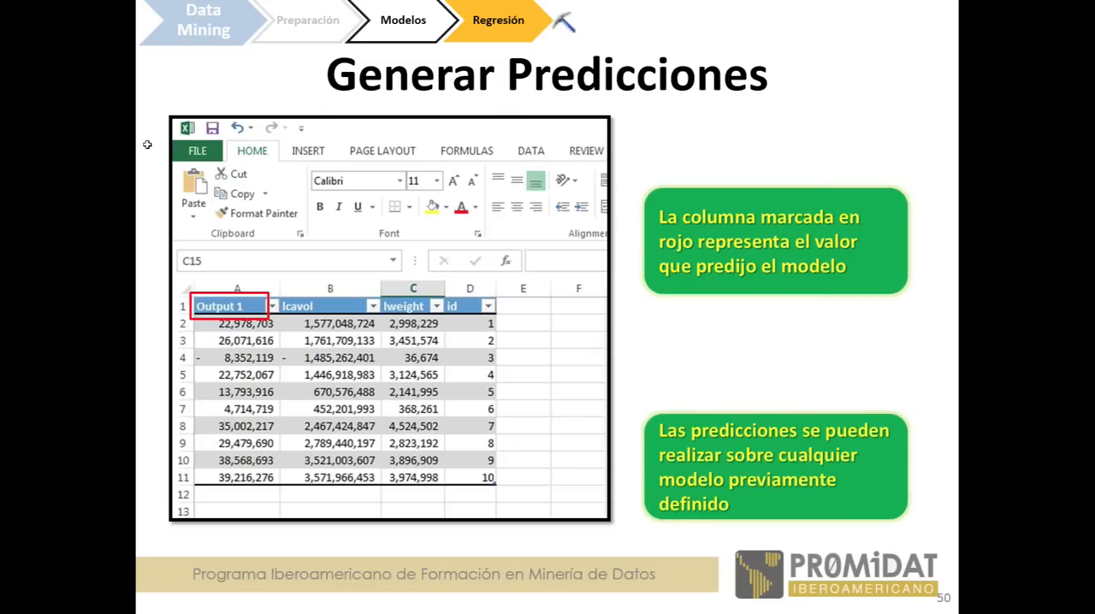
key(Right)
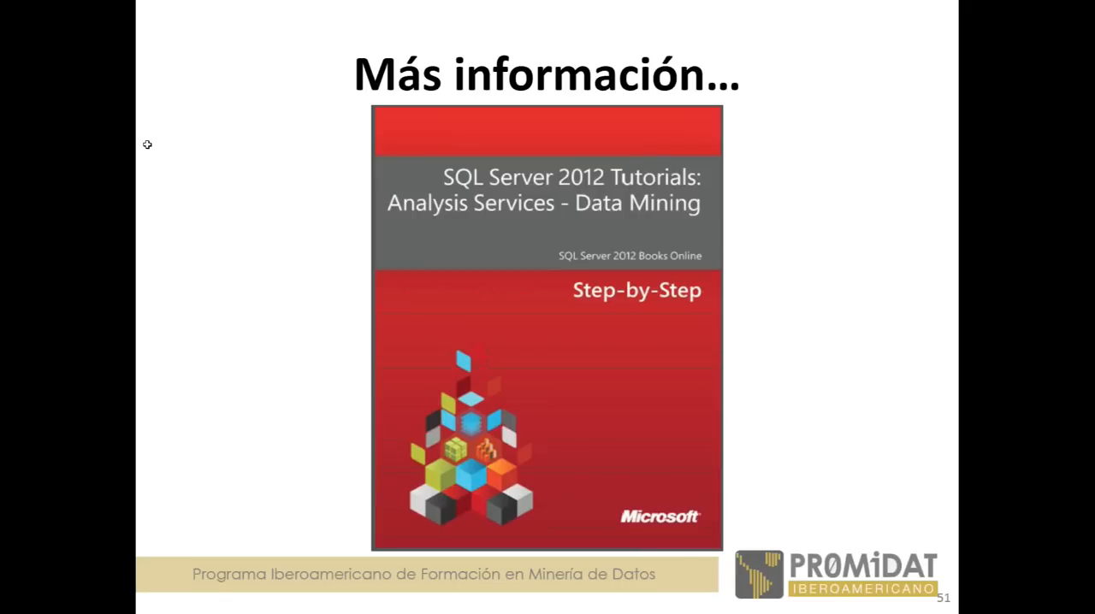